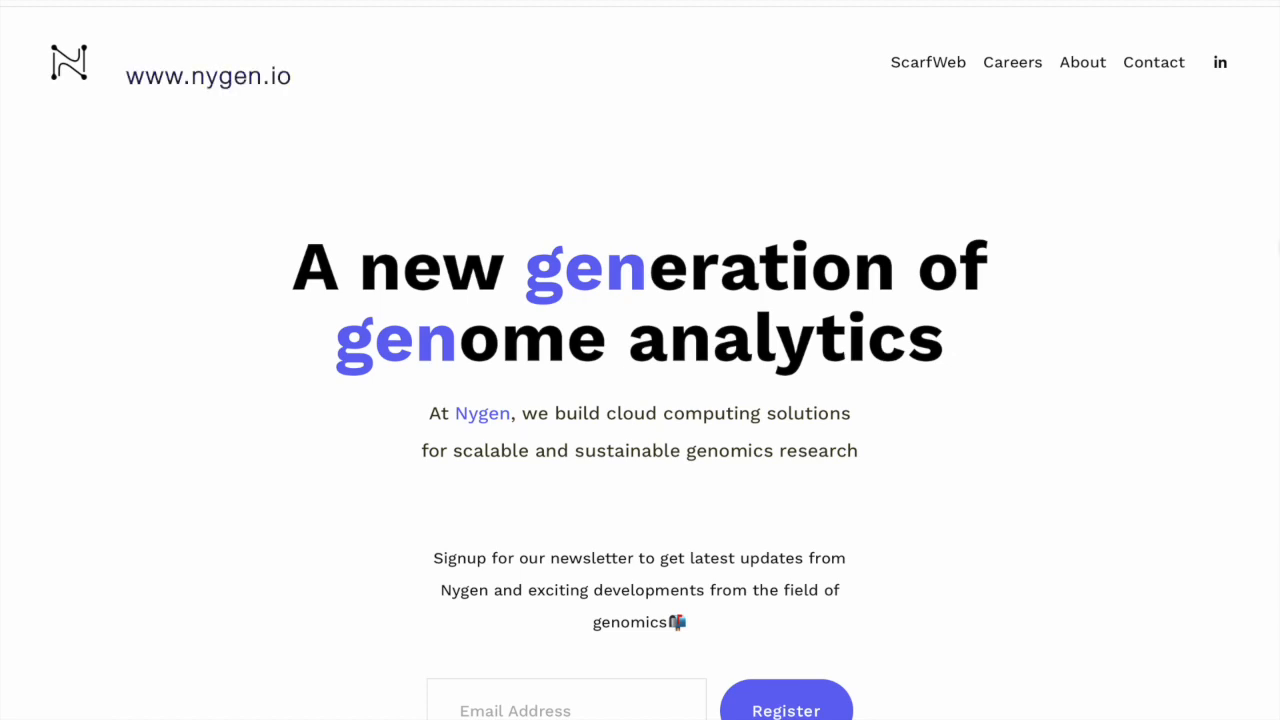
Step: Follow the ScarfWeb link in the Nygen website's top navigation bar
left_click(930, 68)
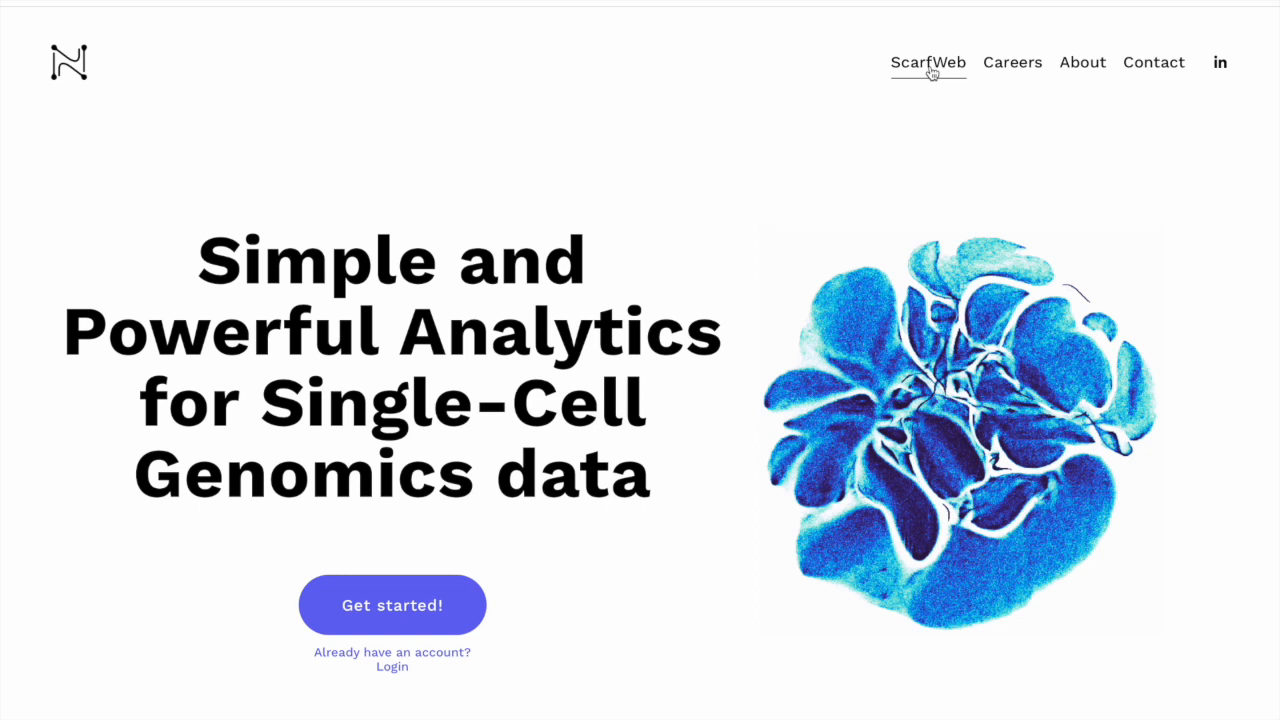
Step: Log in with the saved credential, changing the e-mail domain to nygen.io, and save the password
left_click(385, 668)
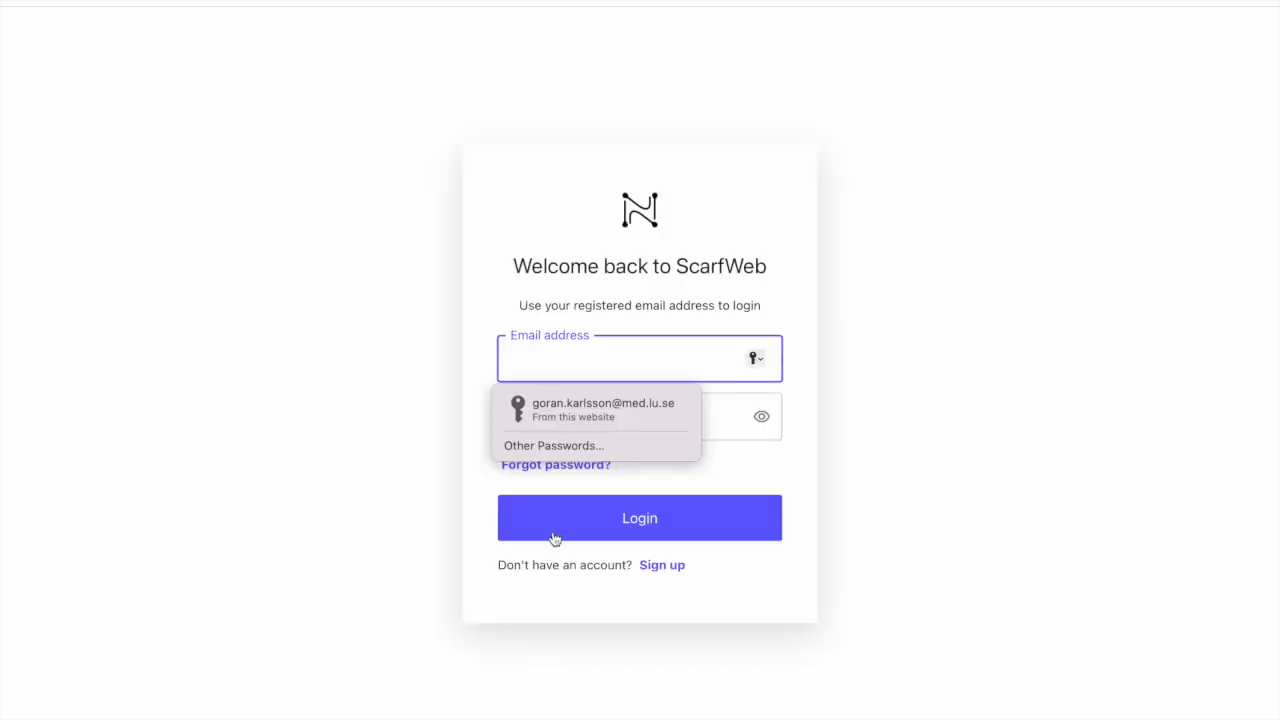
left_click(636, 405)
left_click_drag(624, 361, 694, 360)
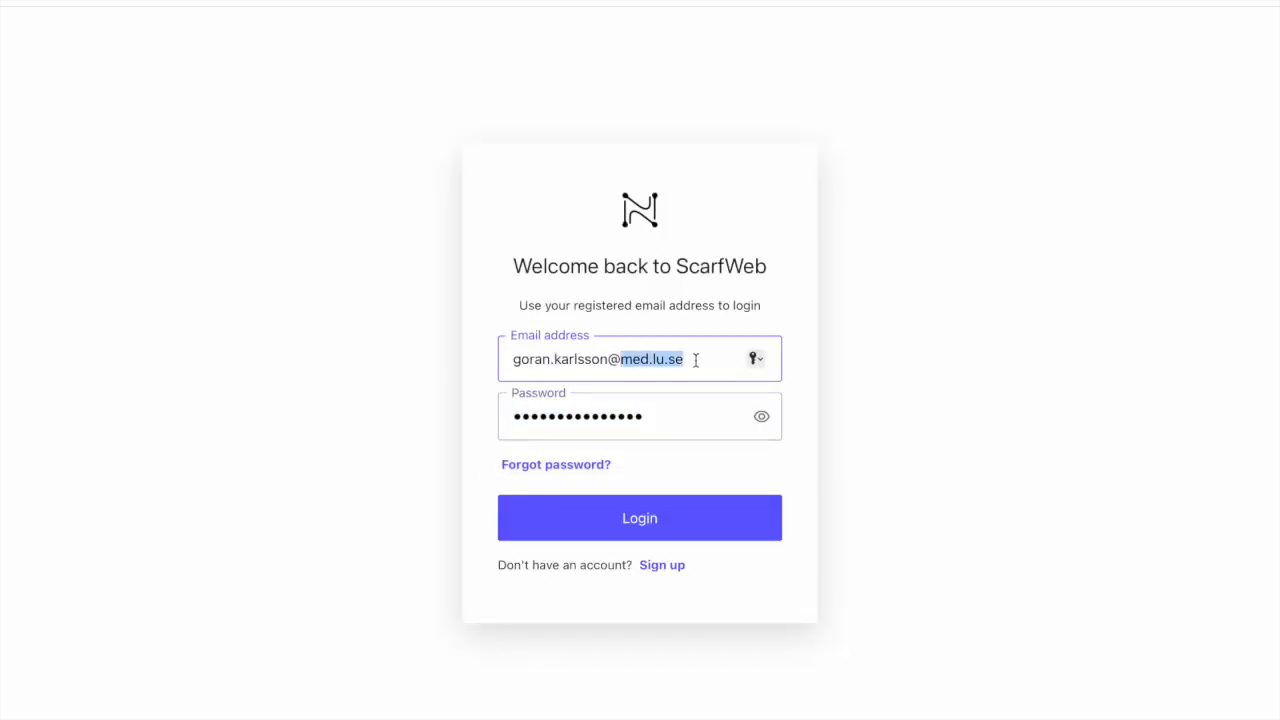
type("nygen.io")
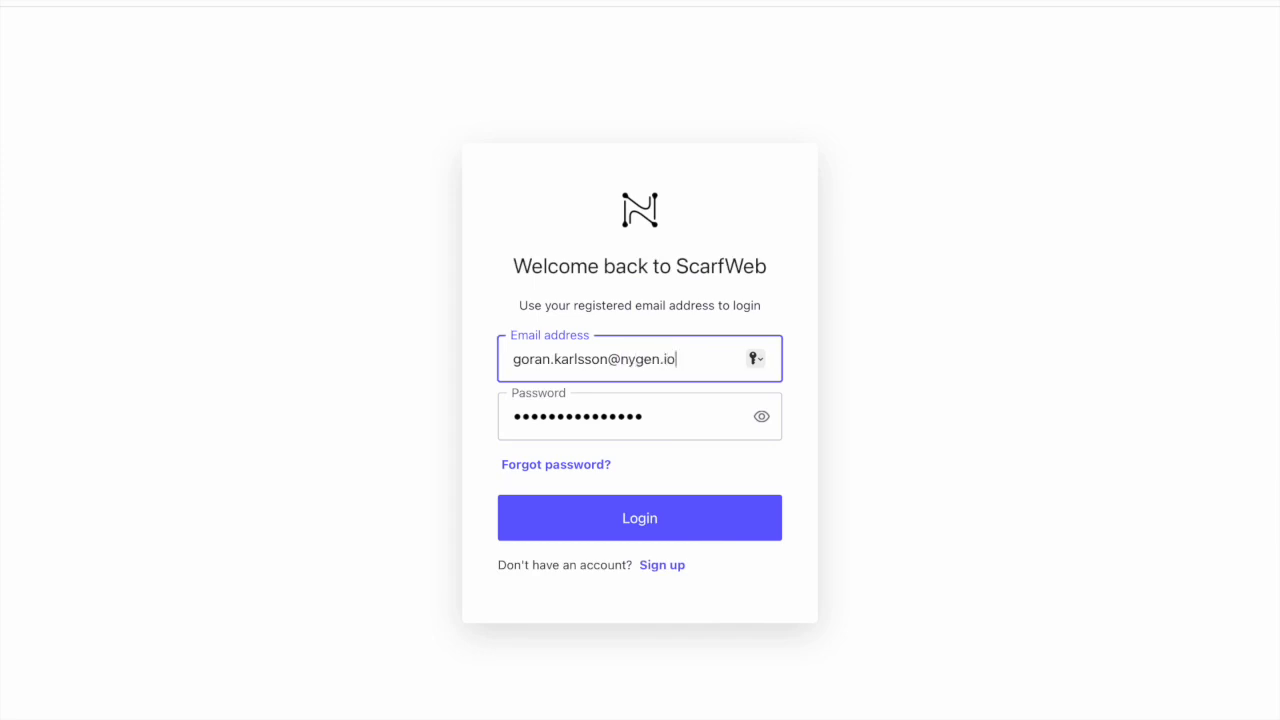
left_click(694, 514)
left_click(697, 443)
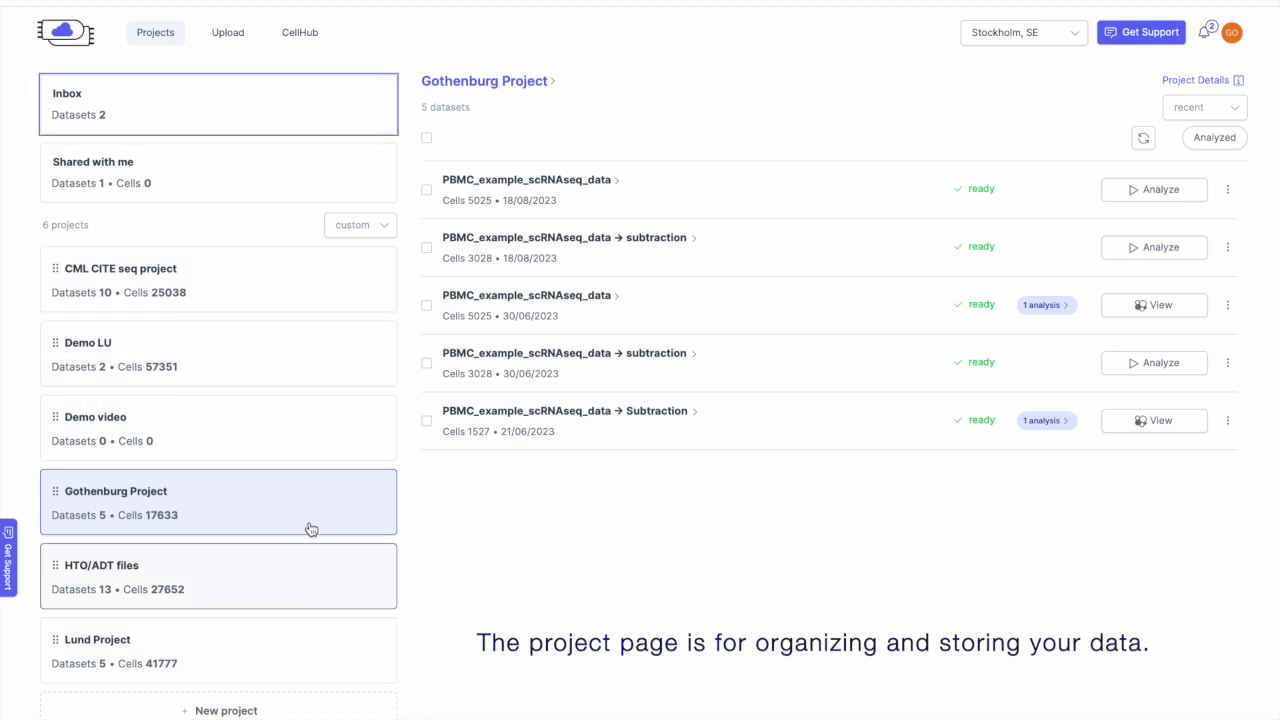
Step: Open the Inbox and review the pending 210216_S1 dataset (18337 cells)
left_click(216, 119)
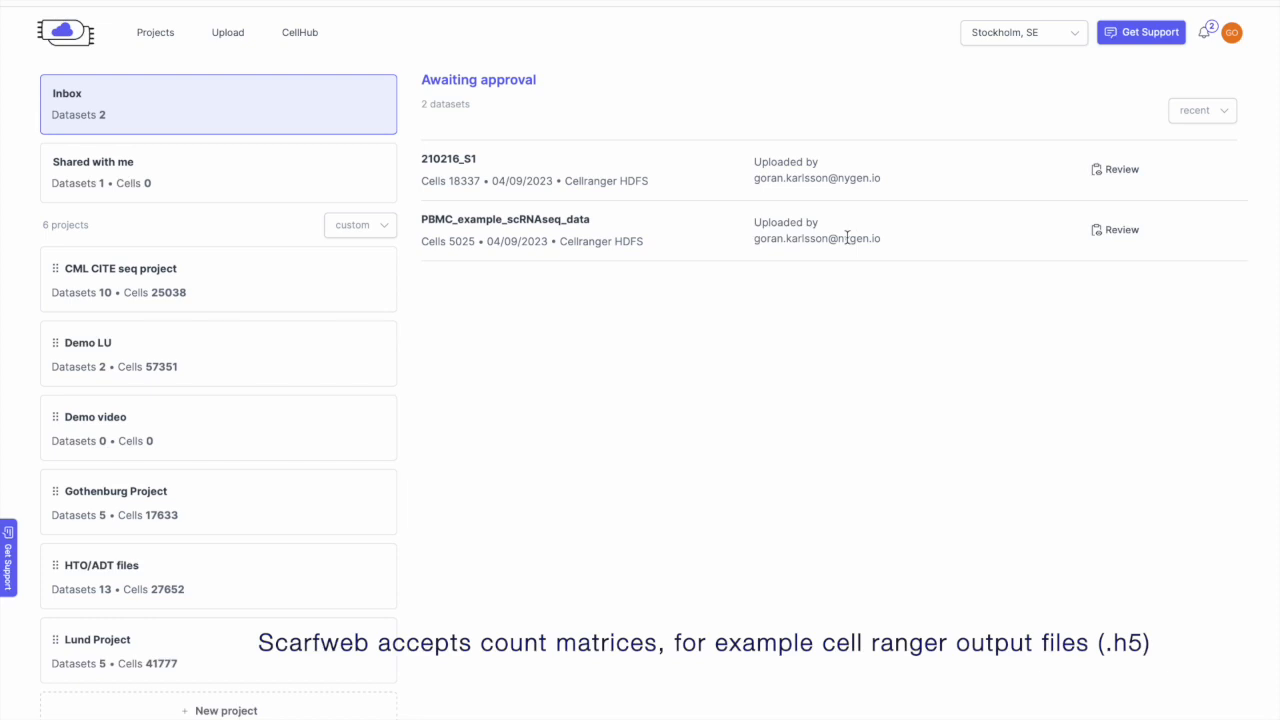
left_click(1117, 172)
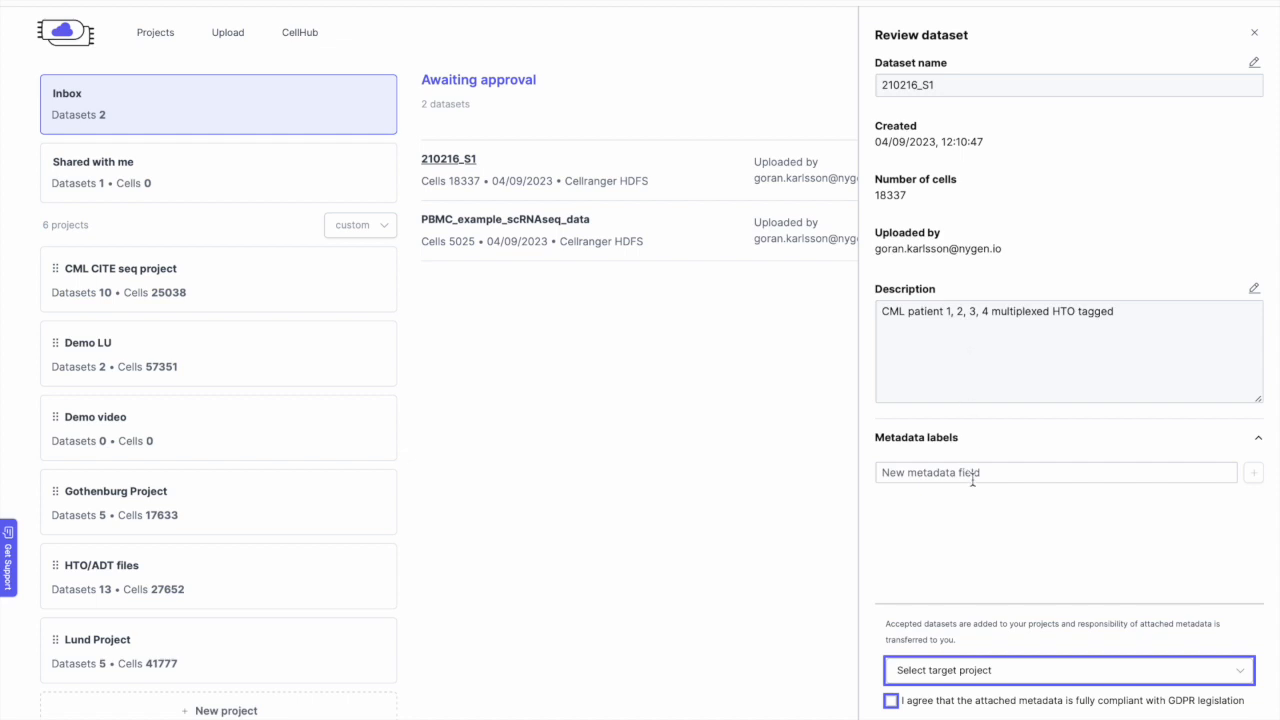
Step: Accept 210216_S1 into the Demo video project, confirming GDPR compliance
left_click(1008, 672)
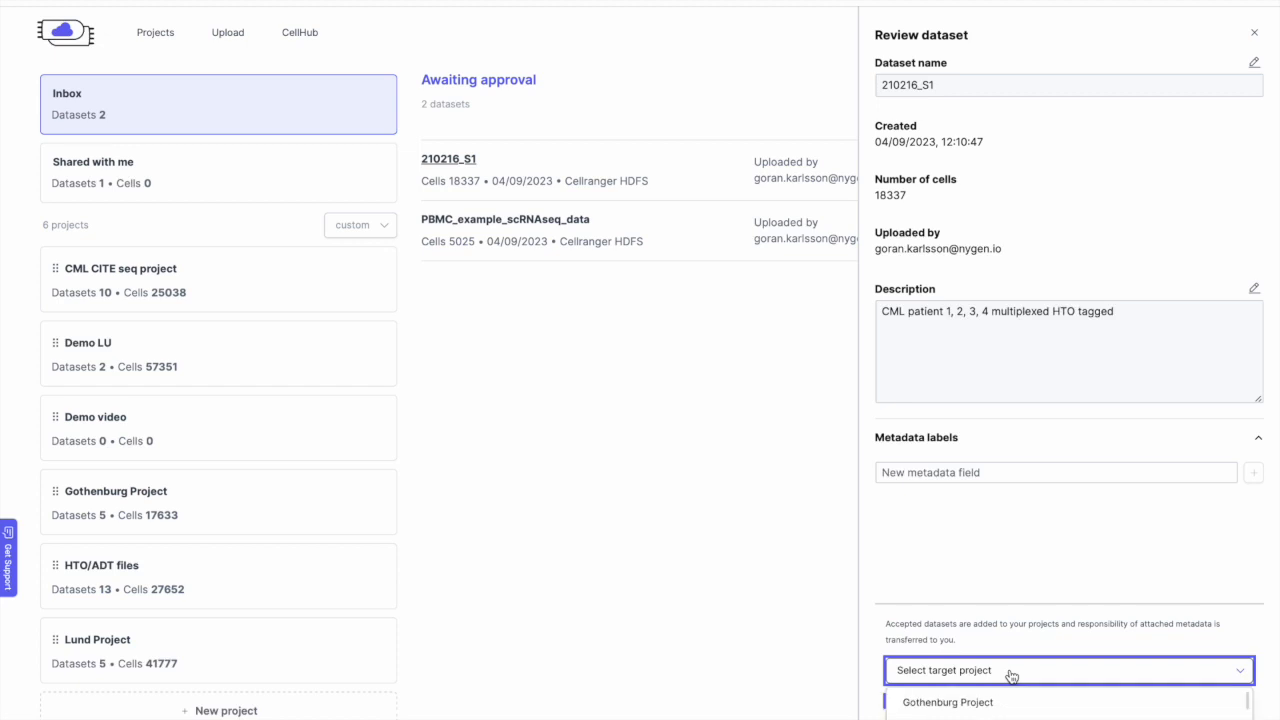
scroll(1013, 705, "down", 1)
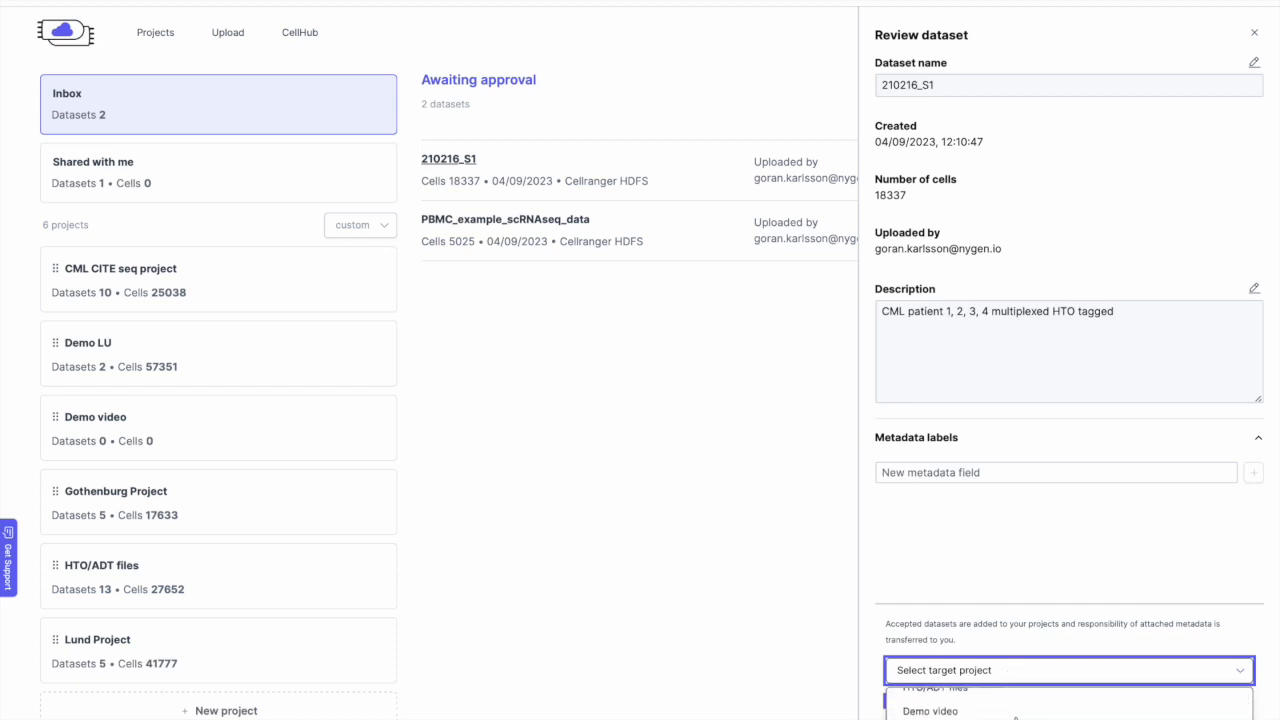
left_click(986, 712)
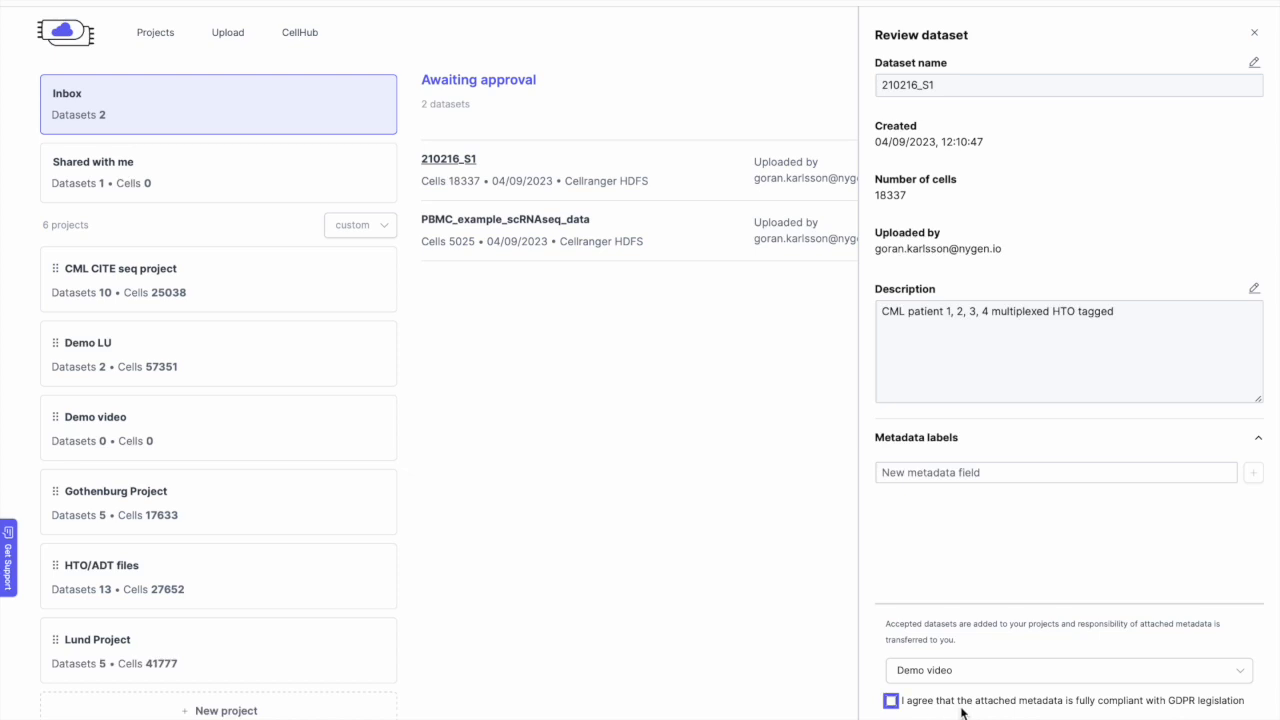
left_click(891, 700)
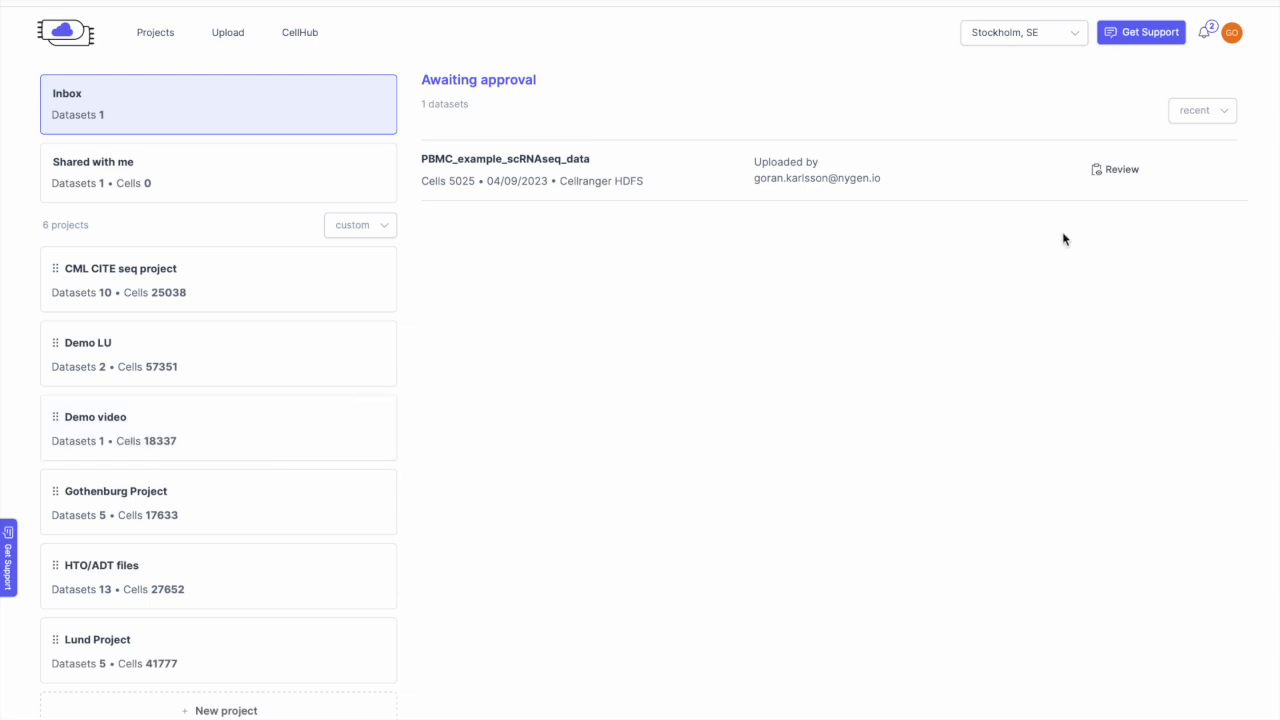
Step: Accept PBMC_example_scRNAseq_data into Demo video with GDPR consent, then open the Demo video project
left_click(1117, 169)
left_click(1048, 678)
left_click(1041, 710)
left_click(893, 700)
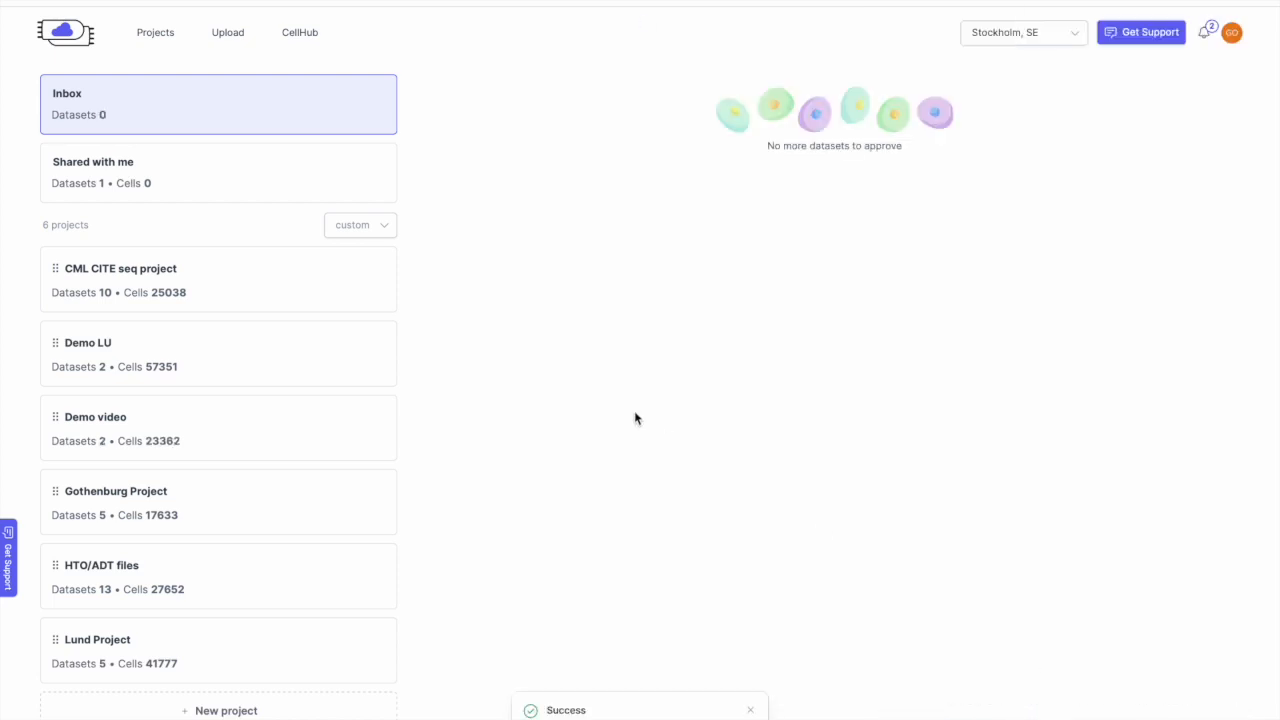
left_click(221, 439)
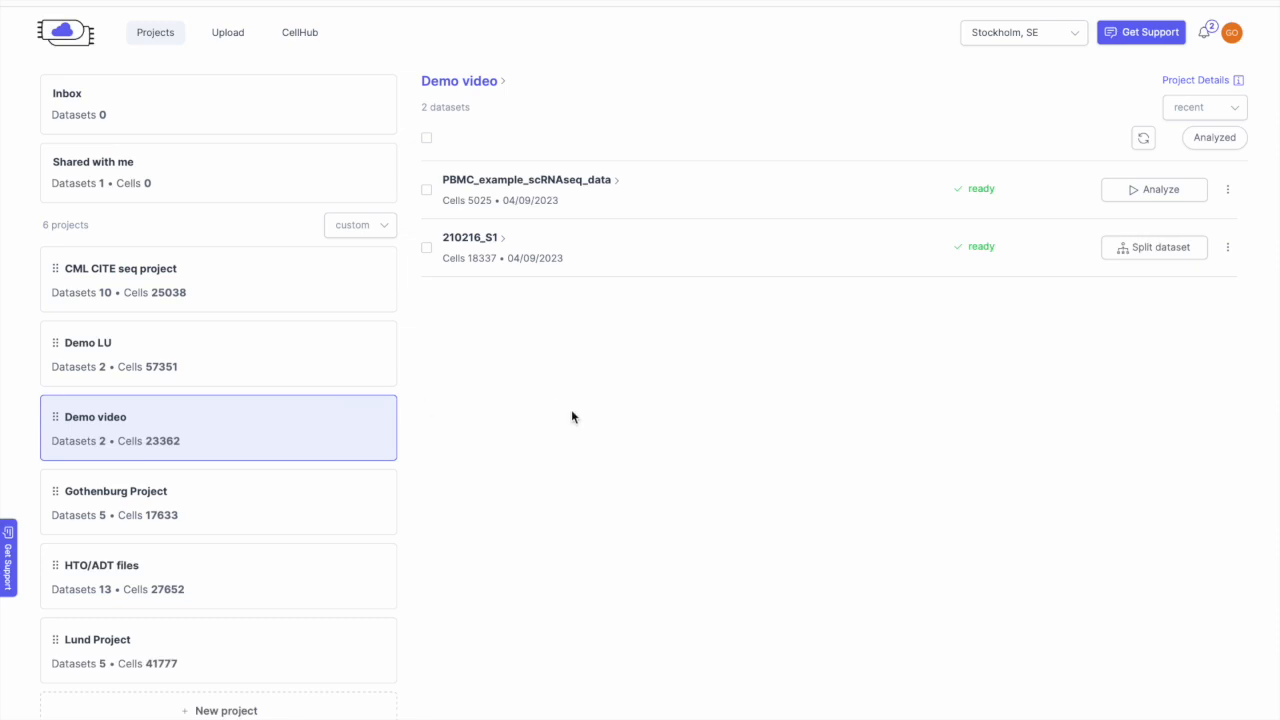
Step: Abandon moving the PBMC dataset and bring up Split dataset for 210216_S1
left_click(1227, 190)
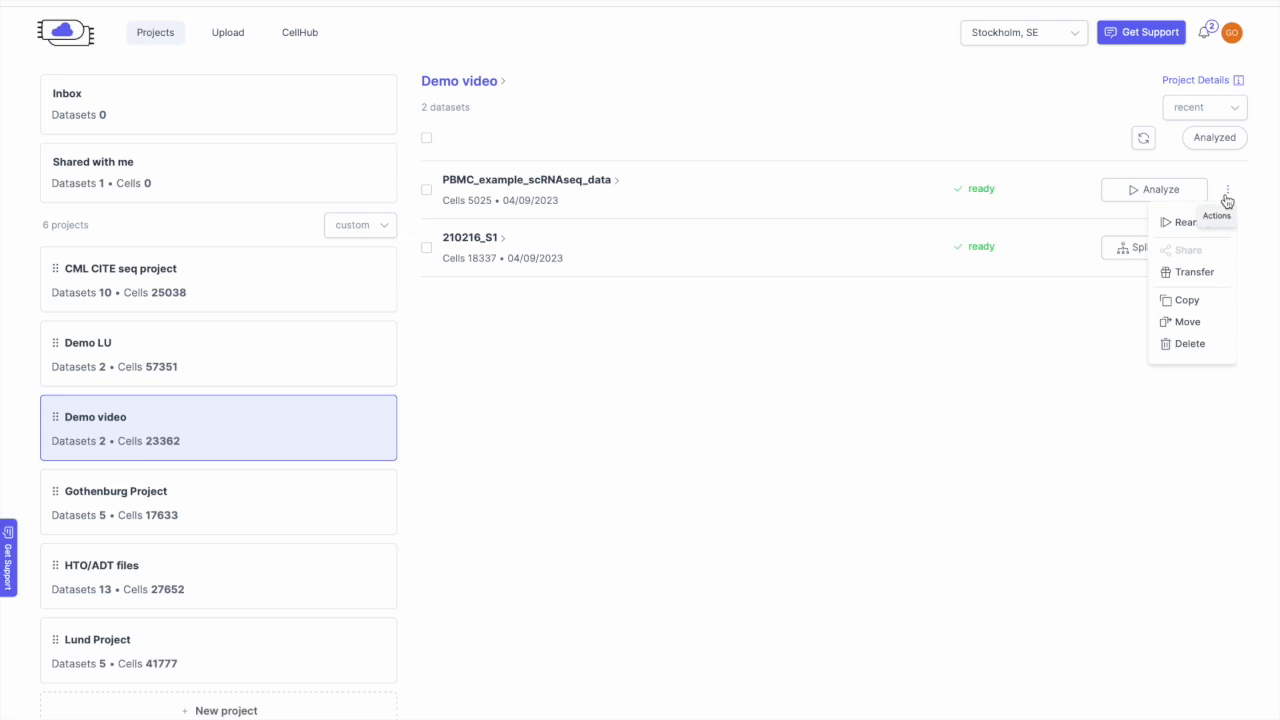
left_click(1184, 327)
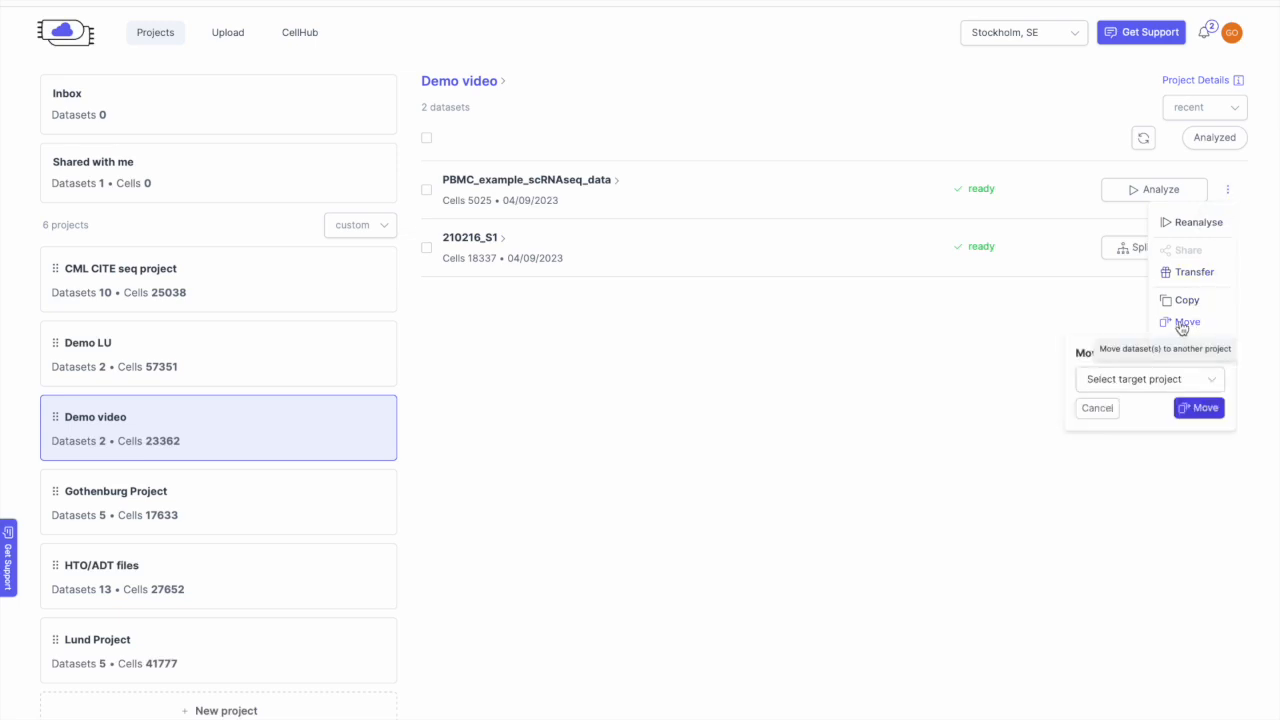
left_click(1185, 380)
left_click(1185, 382)
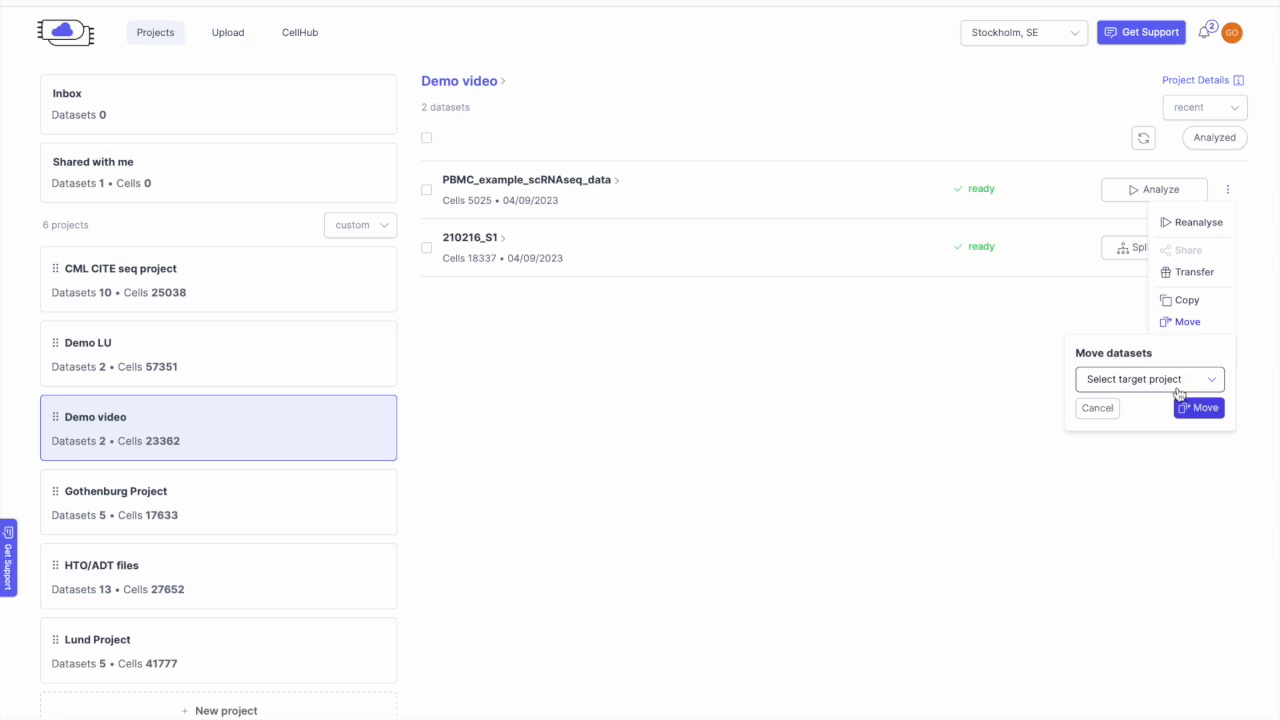
left_click(1102, 408)
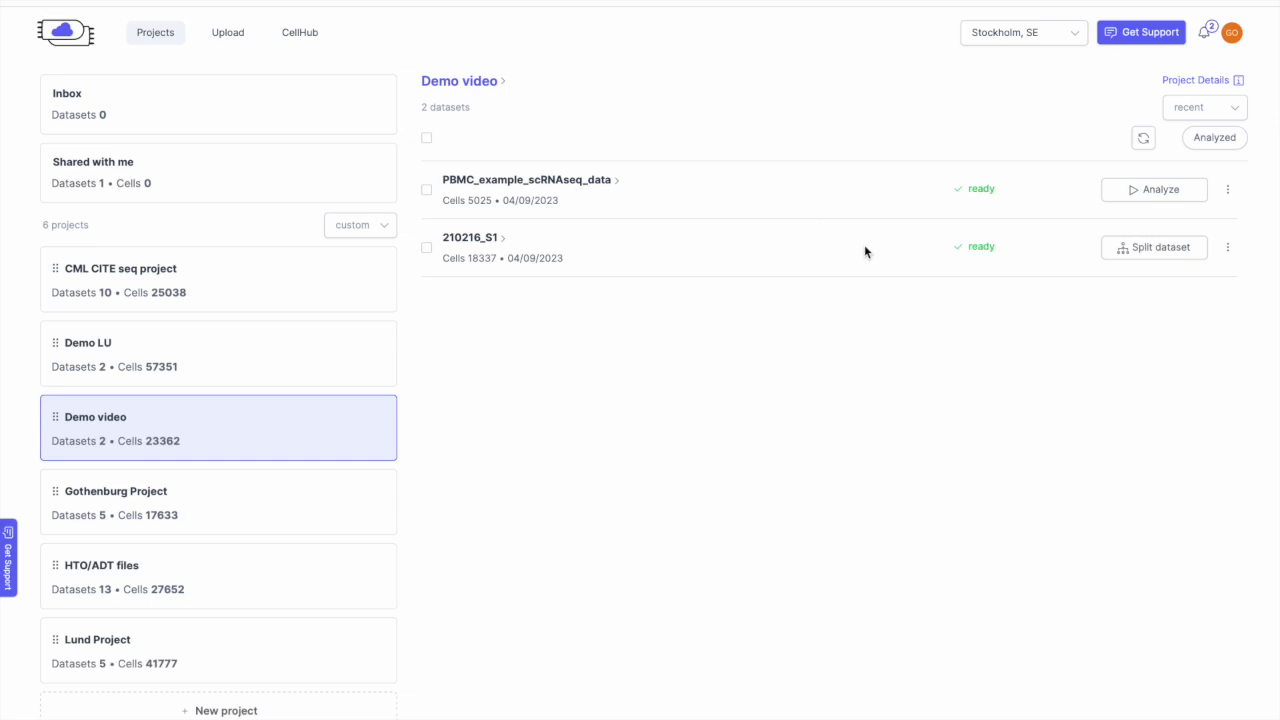
left_click(1137, 257)
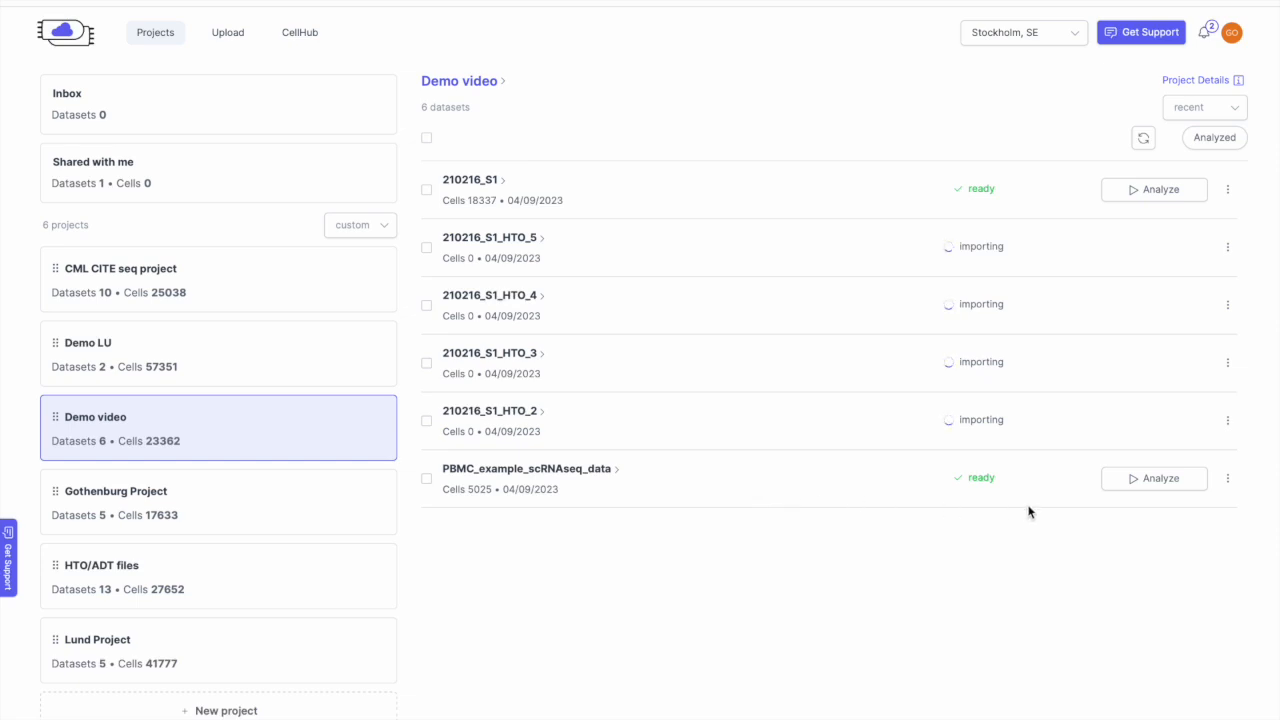
Step: Start analysing PBMC_example_scRNAseq_data, reaching quality filtering with 4653 of 5025 cells selected
left_click(1160, 488)
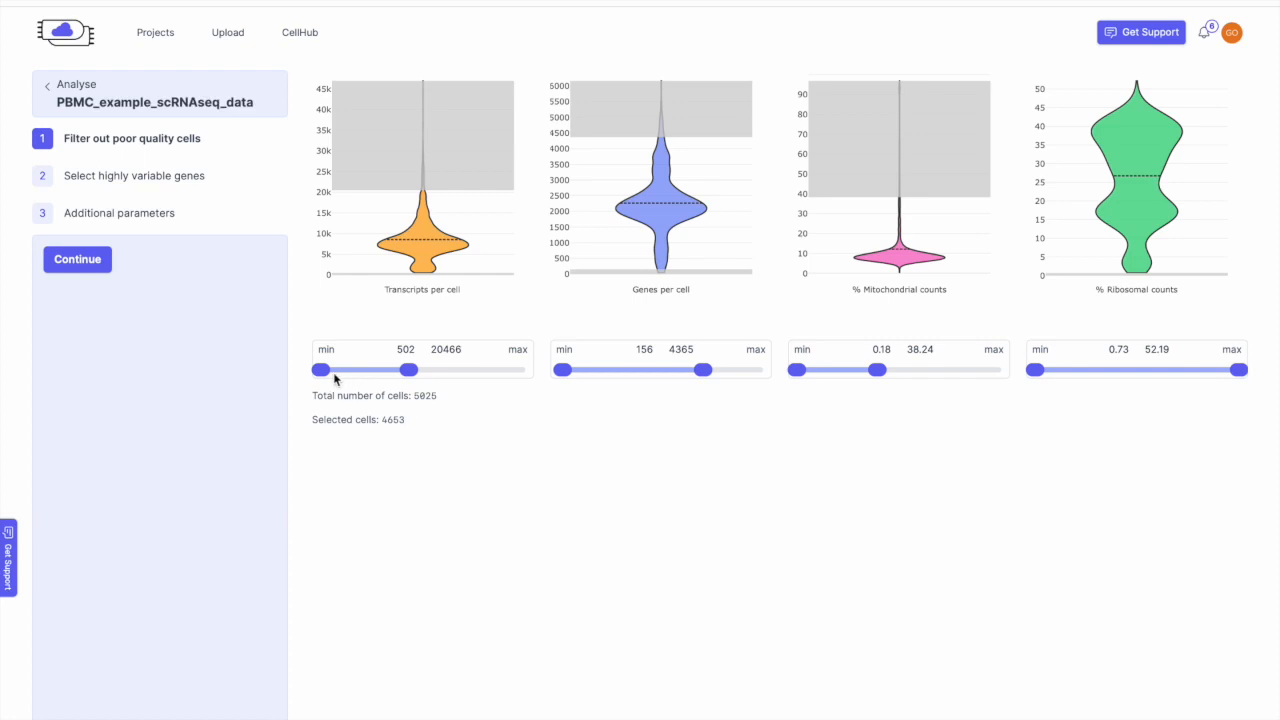
Step: Tighten transcript, gene (875–3805), mitochondrial and ribosomal cutoffs to keep 4076 cells, then continue
left_click_drag(322, 370, 334, 370)
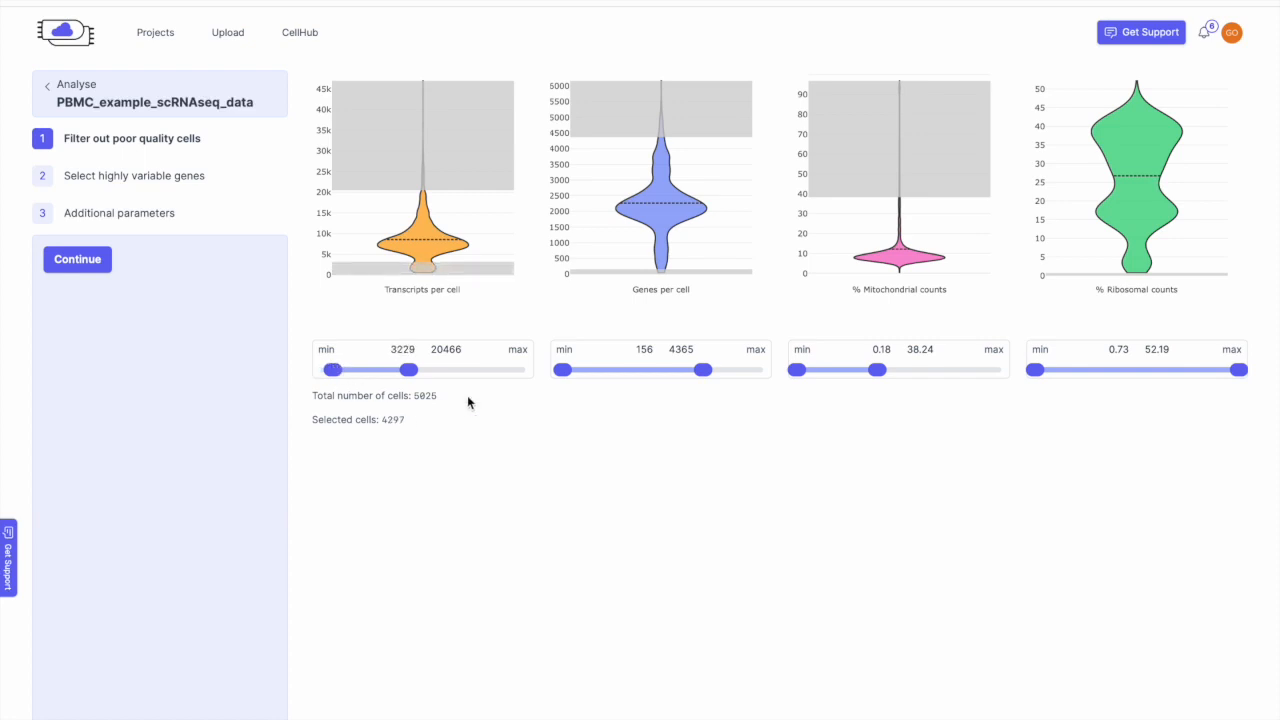
left_click_drag(566, 372, 588, 372)
left_click_drag(702, 370, 682, 370)
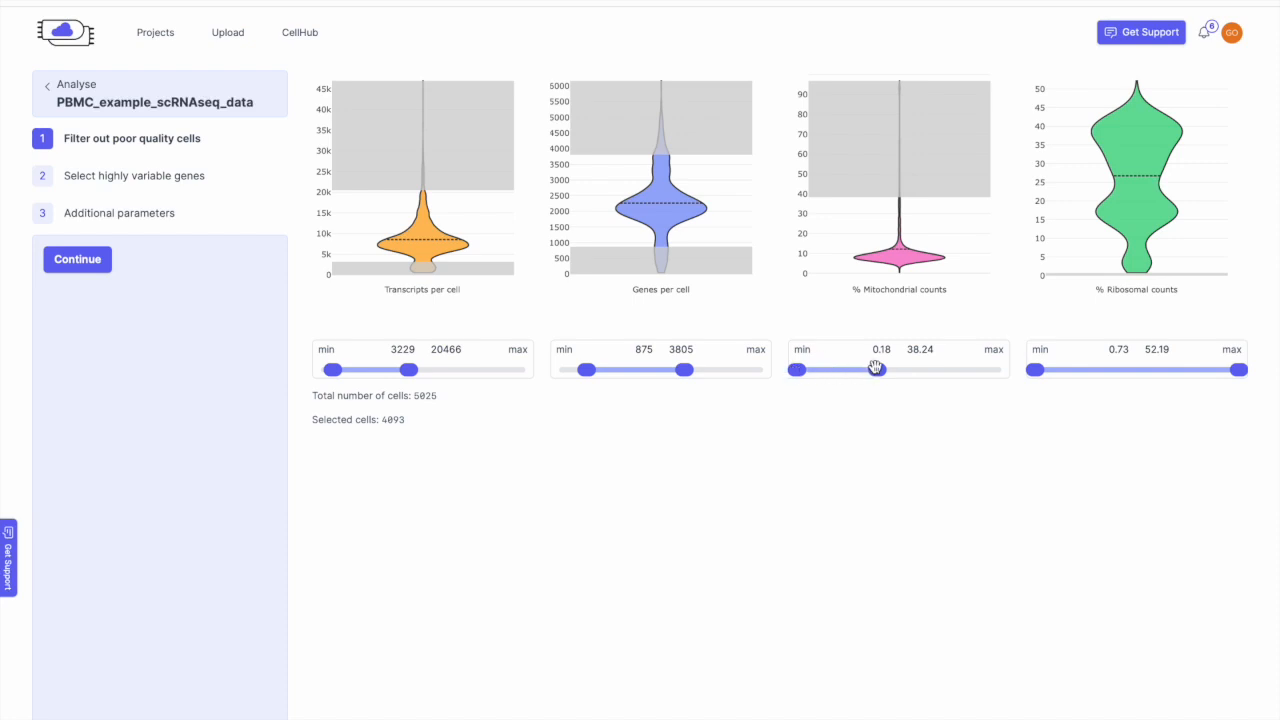
left_click_drag(870, 367, 802, 369)
left_click_drag(1035, 370, 1051, 371)
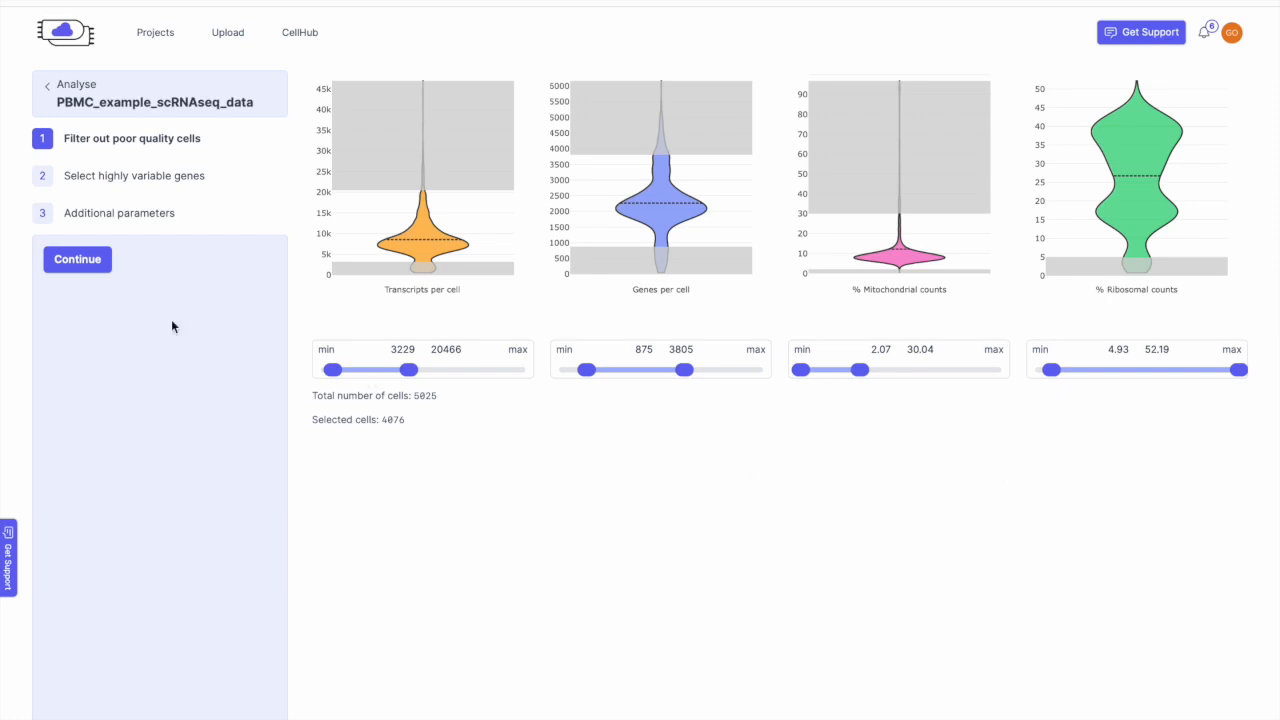
left_click(80, 262)
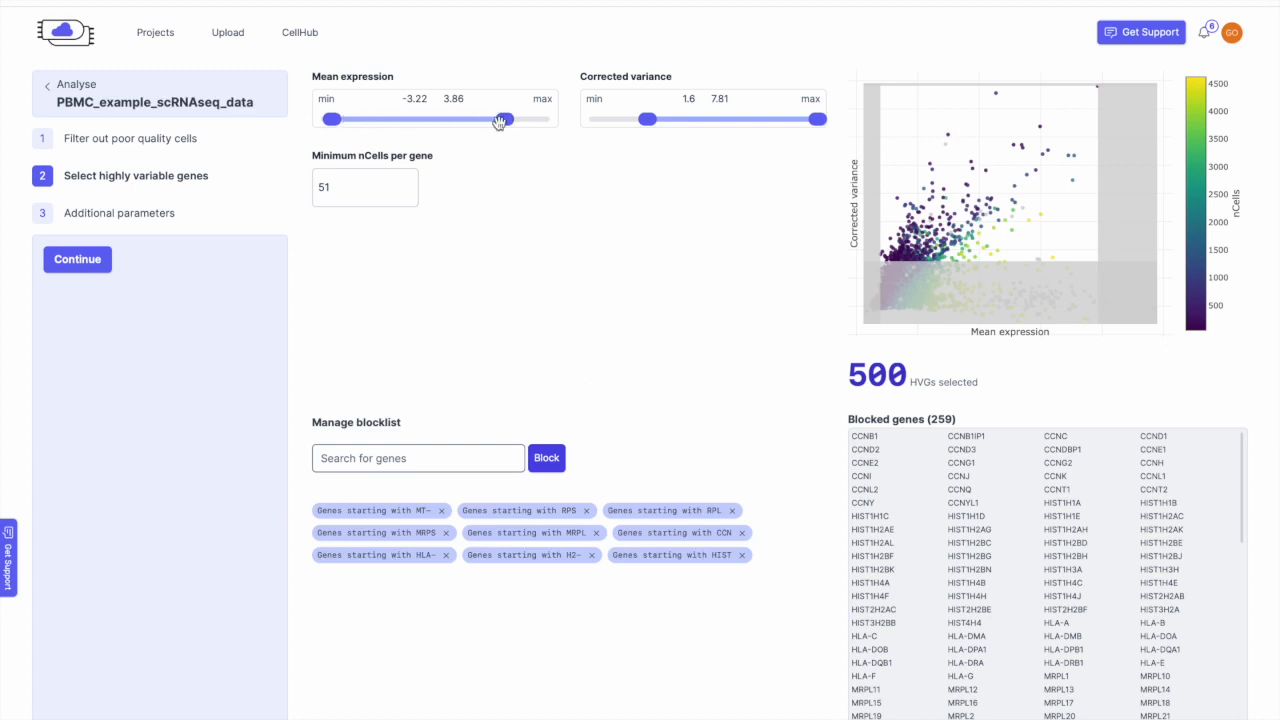
Step: Keep 500 HVGs and the existing blocklist, searching MKI67 but not blocking it
mouse_move(647, 119)
left_mouse_down()
mouse_move(620, 119)
mouse_move(648, 118)
left_mouse_up()
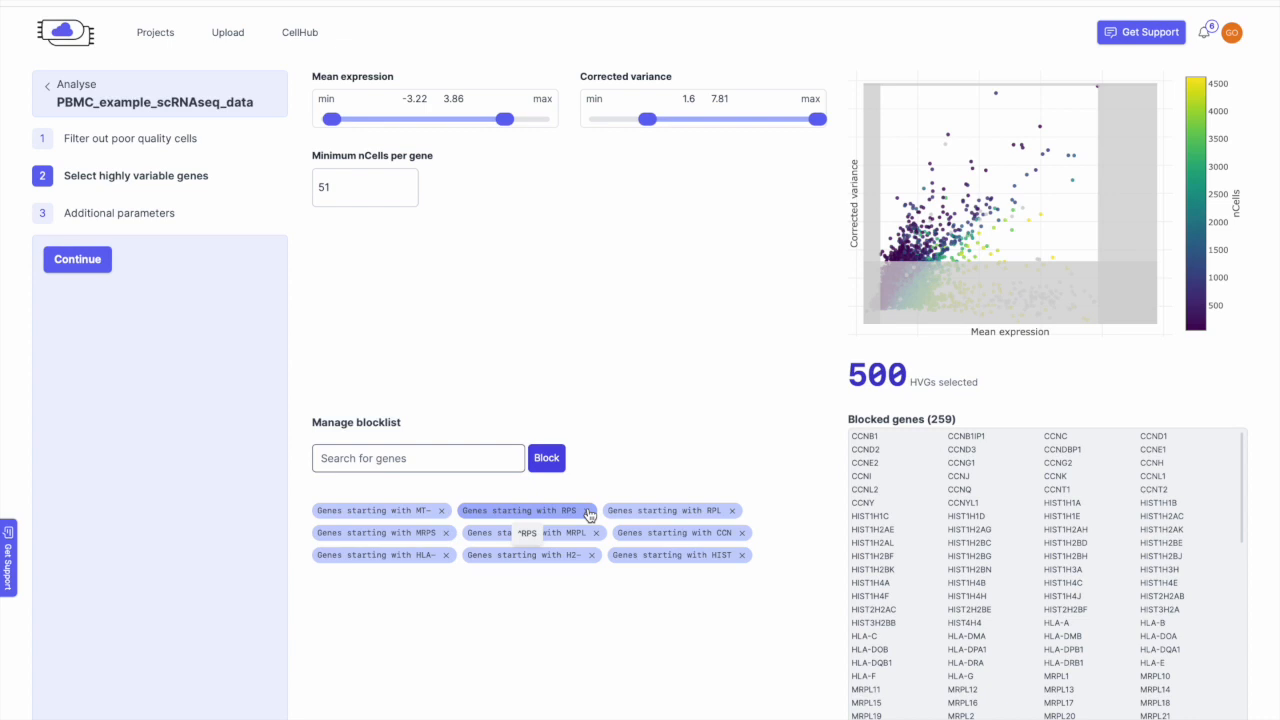
left_click(471, 457)
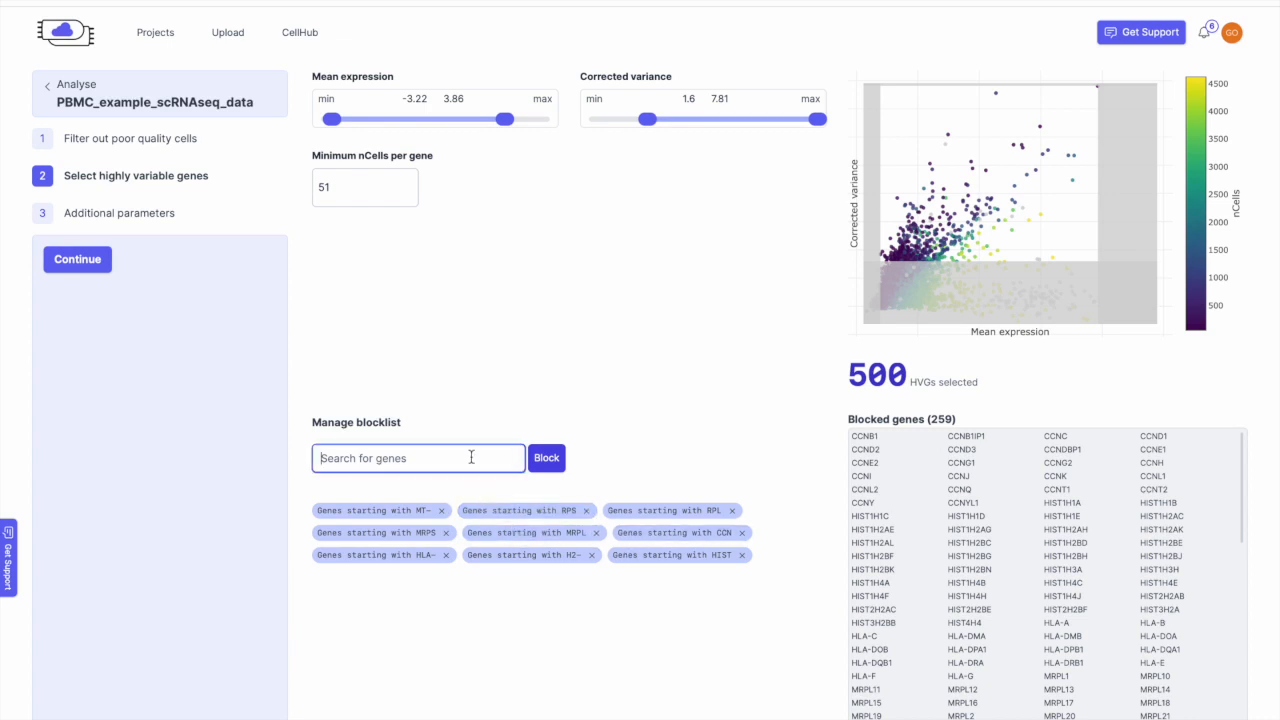
type("MK")
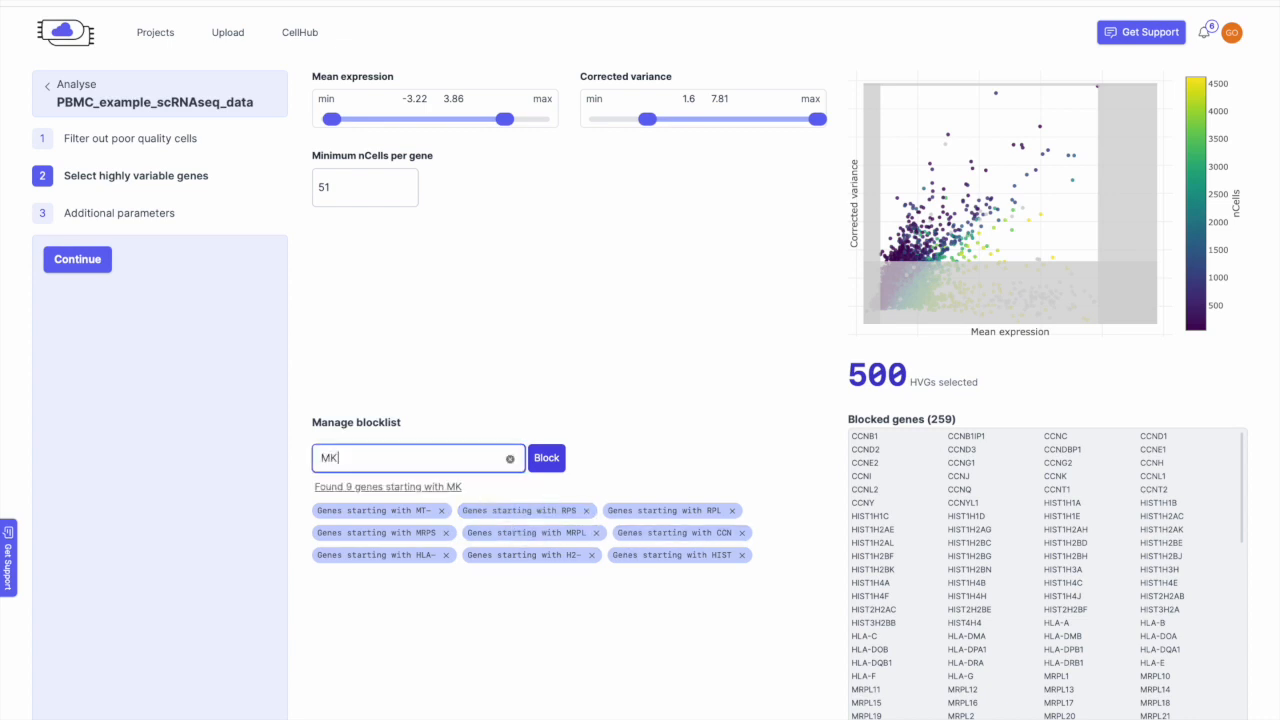
type("I67")
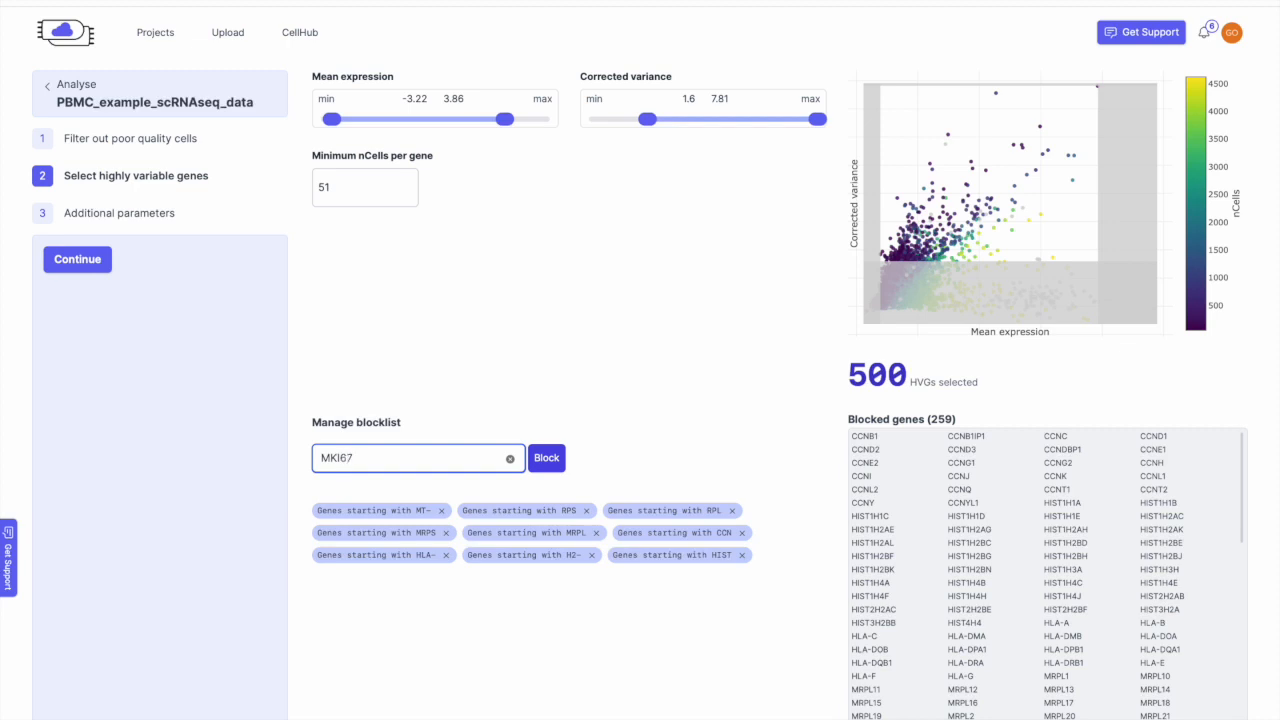
key("BackSpace")
key("BackSpace")
key("BackSpace")
key("BackSpace")
key("BackSpace")
left_click(95, 266)
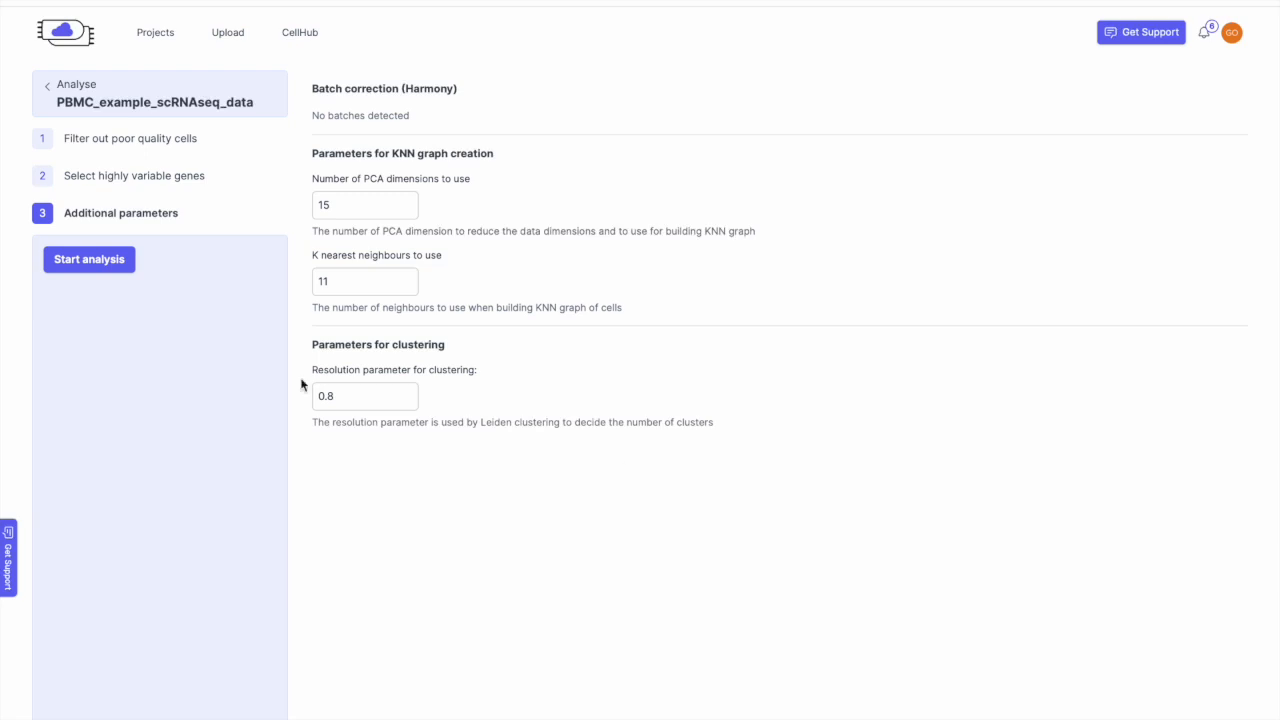
Step: Launch the analysis with 15 PCA dimensions, 11 neighbours and clustering resolution 0.8
left_click(110, 266)
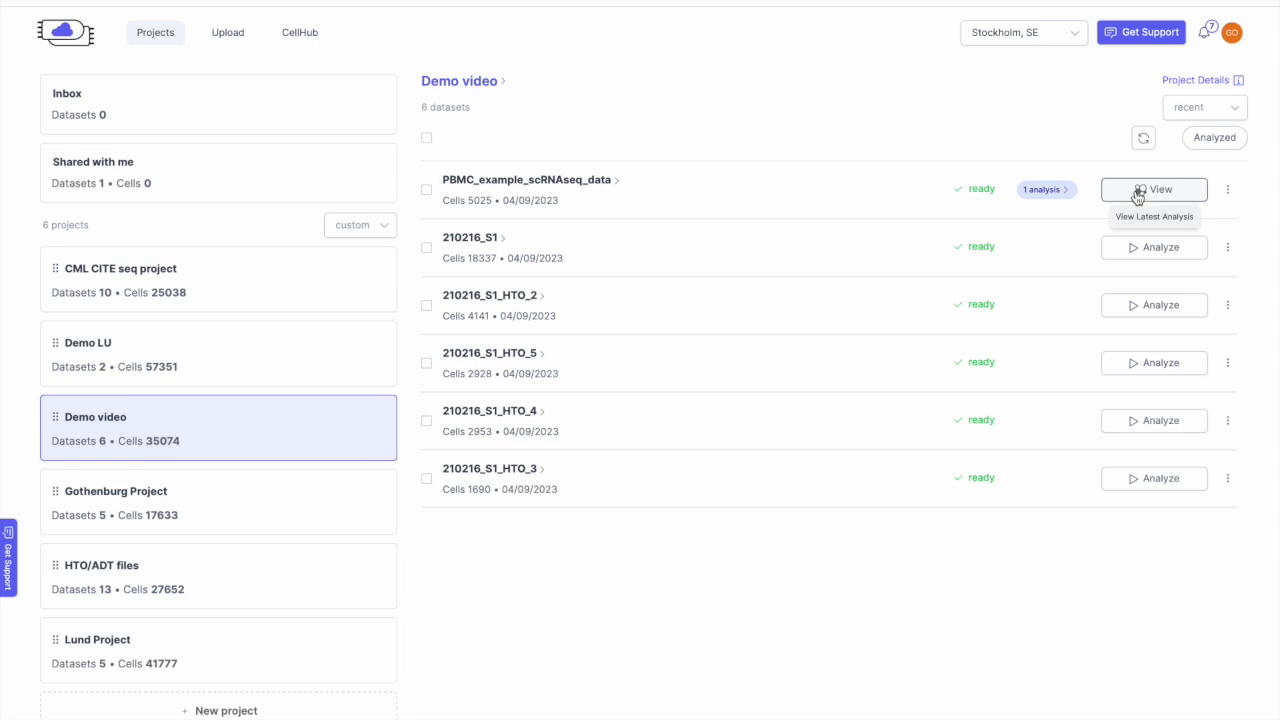
Step: Check the PBMC analysis's filtering, HVG and clustering parameters, then open its UMAP view
left_click(1059, 198)
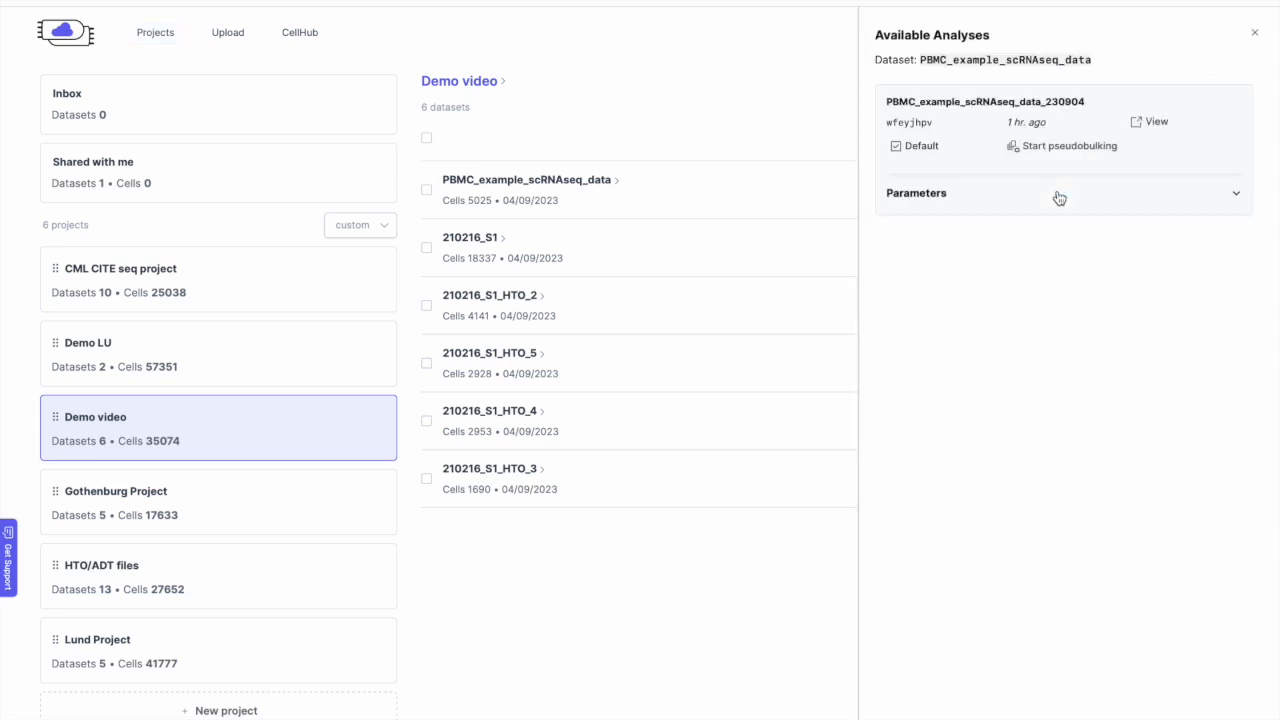
left_click(1059, 198)
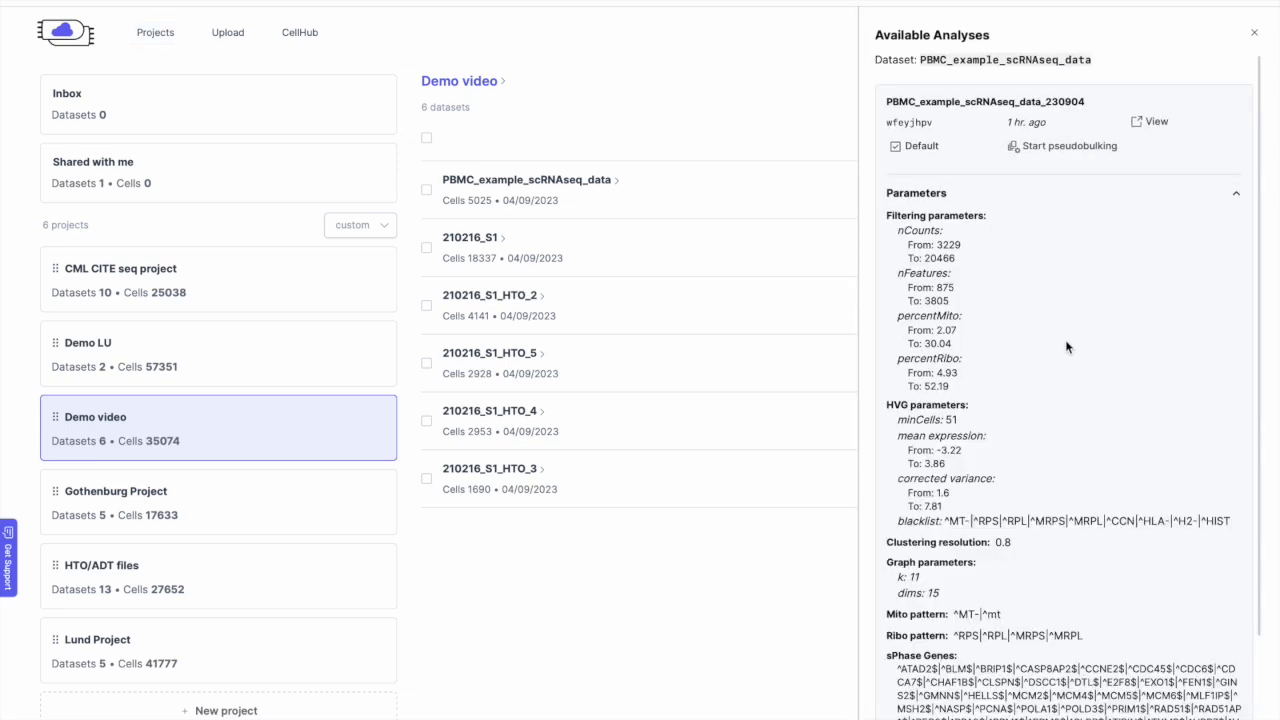
scroll(1065, 339, "down", 3)
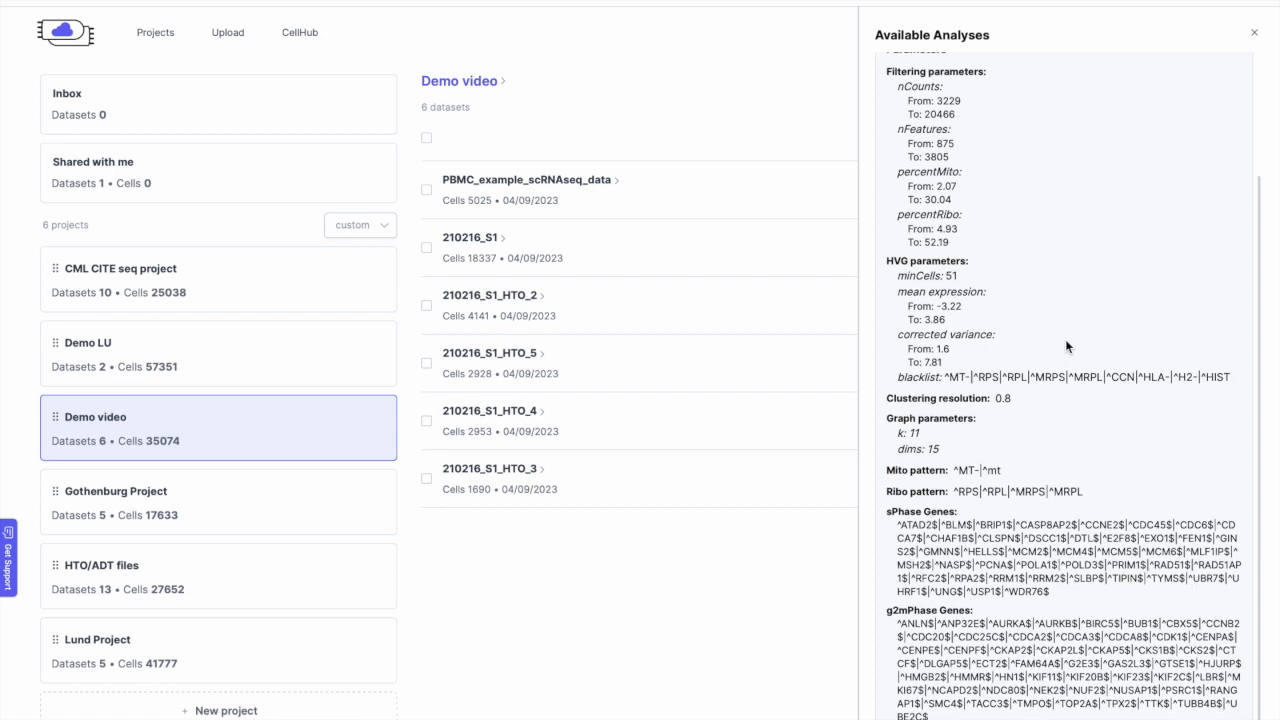
scroll(1065, 339, "up", 1)
scroll(1066, 343, "down", 1)
scroll(1066, 343, "up", 1)
scroll(1066, 346, "up", 1)
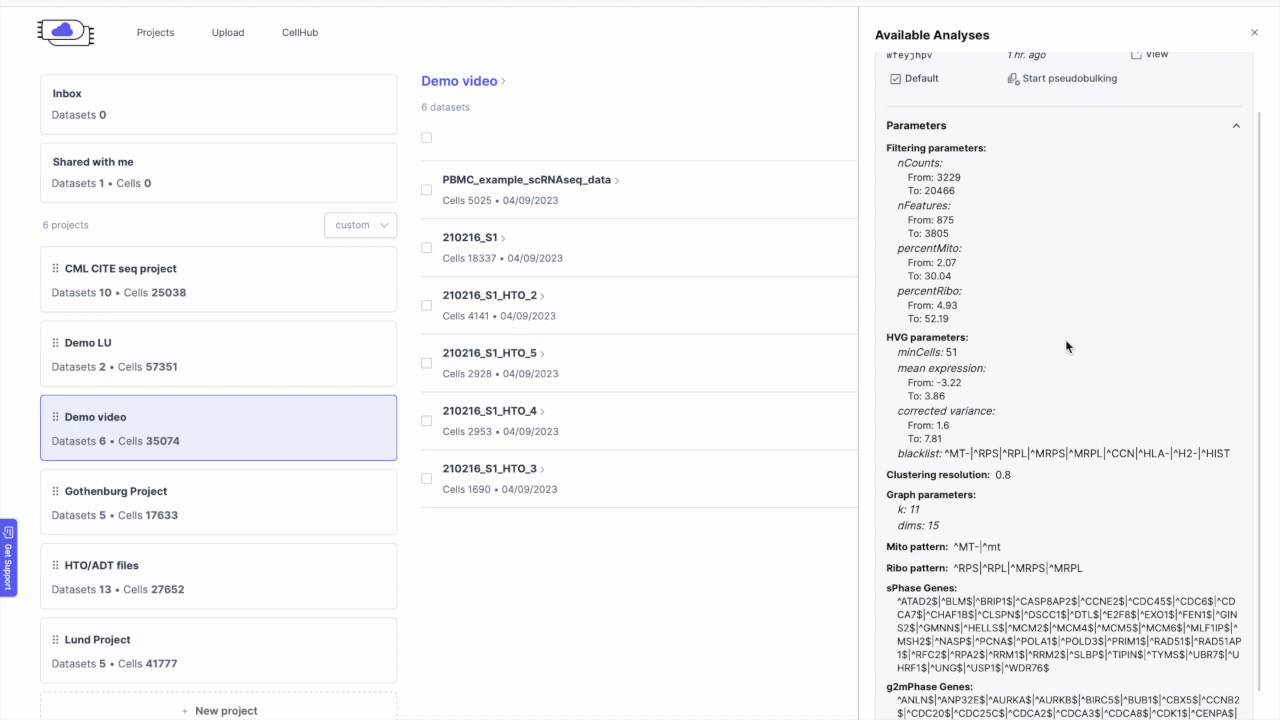
scroll(1065, 339, "up", 1)
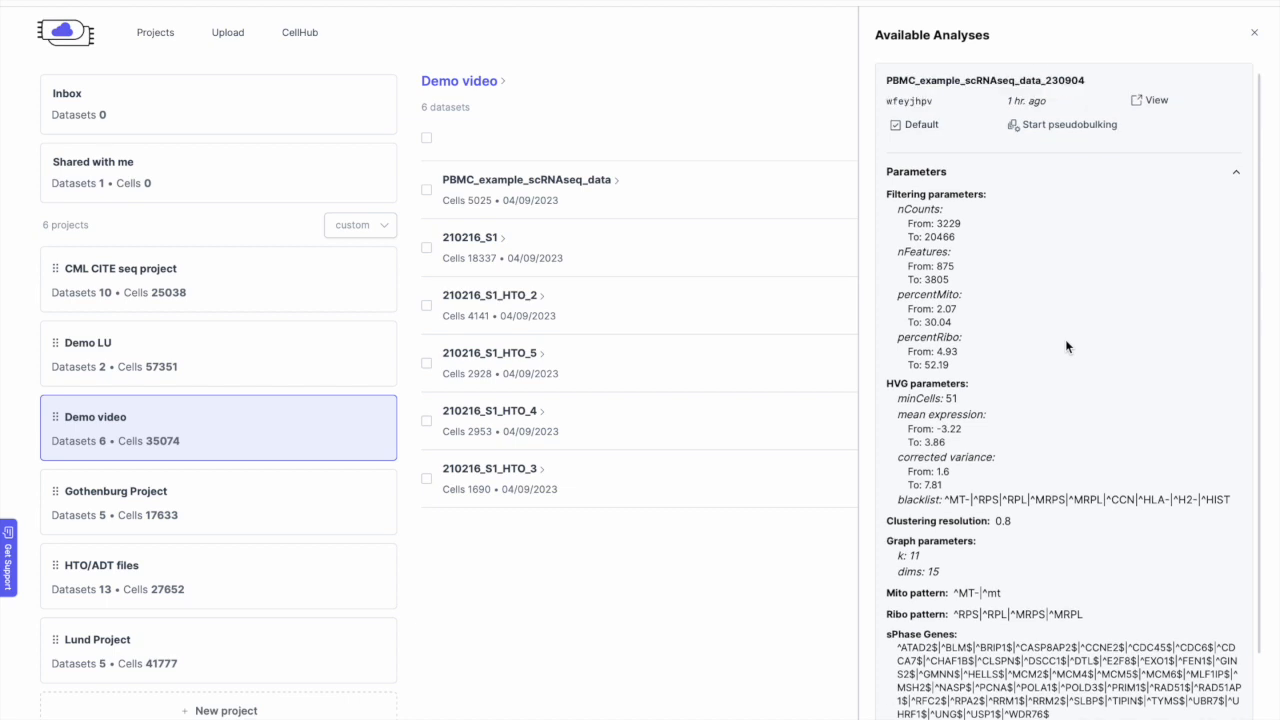
left_click(1254, 36)
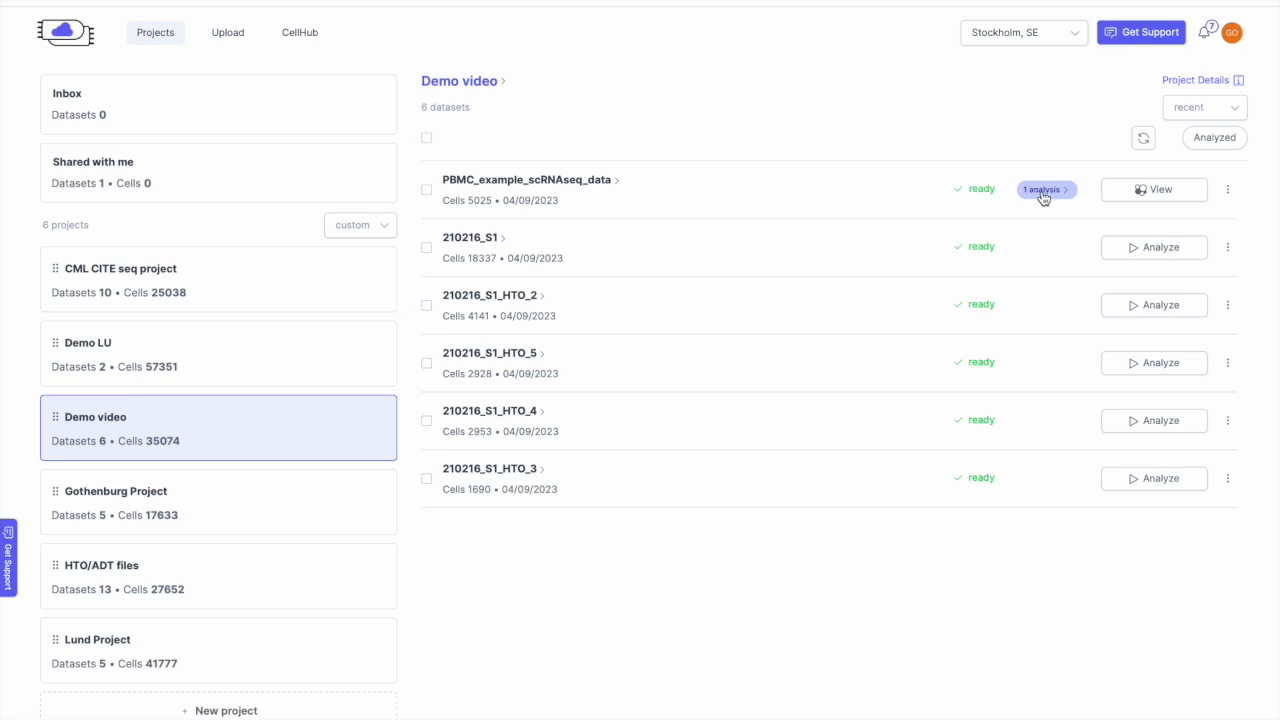
left_click(1123, 191)
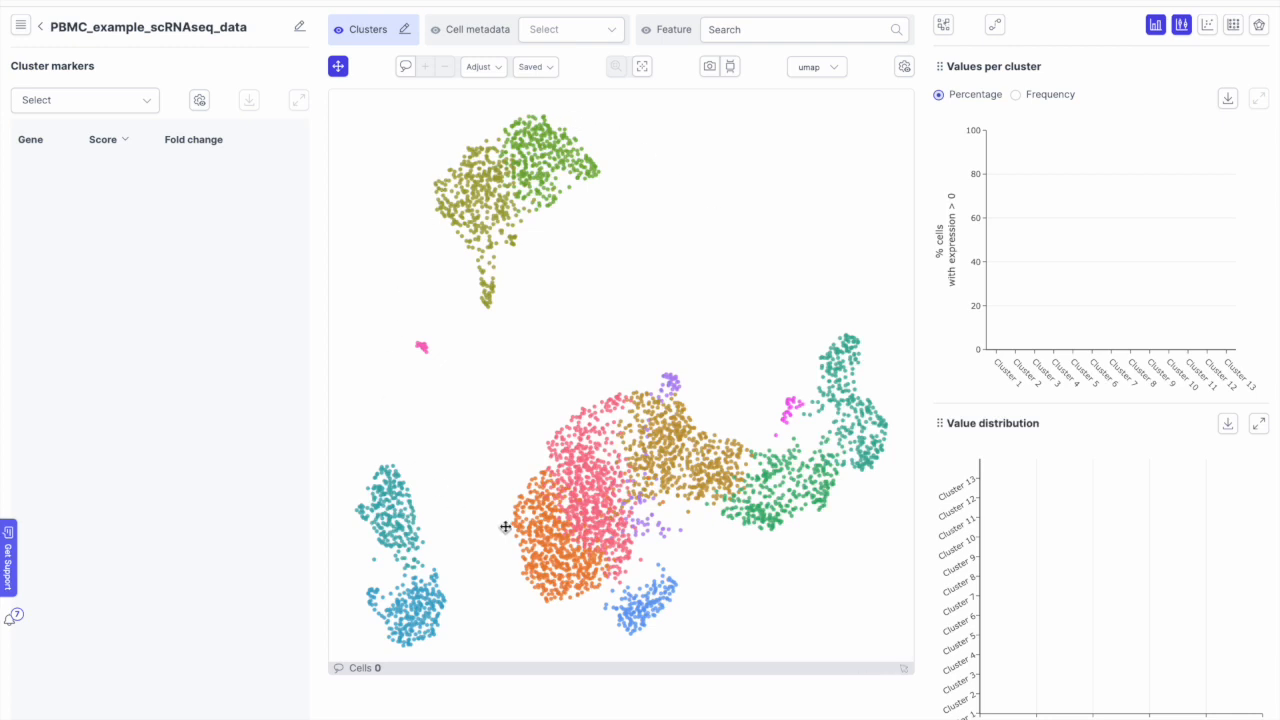
Step: Switch the cell map to t-SNE and back to UMAP, briefly viewing the Cluster Properties list
left_click(833, 72)
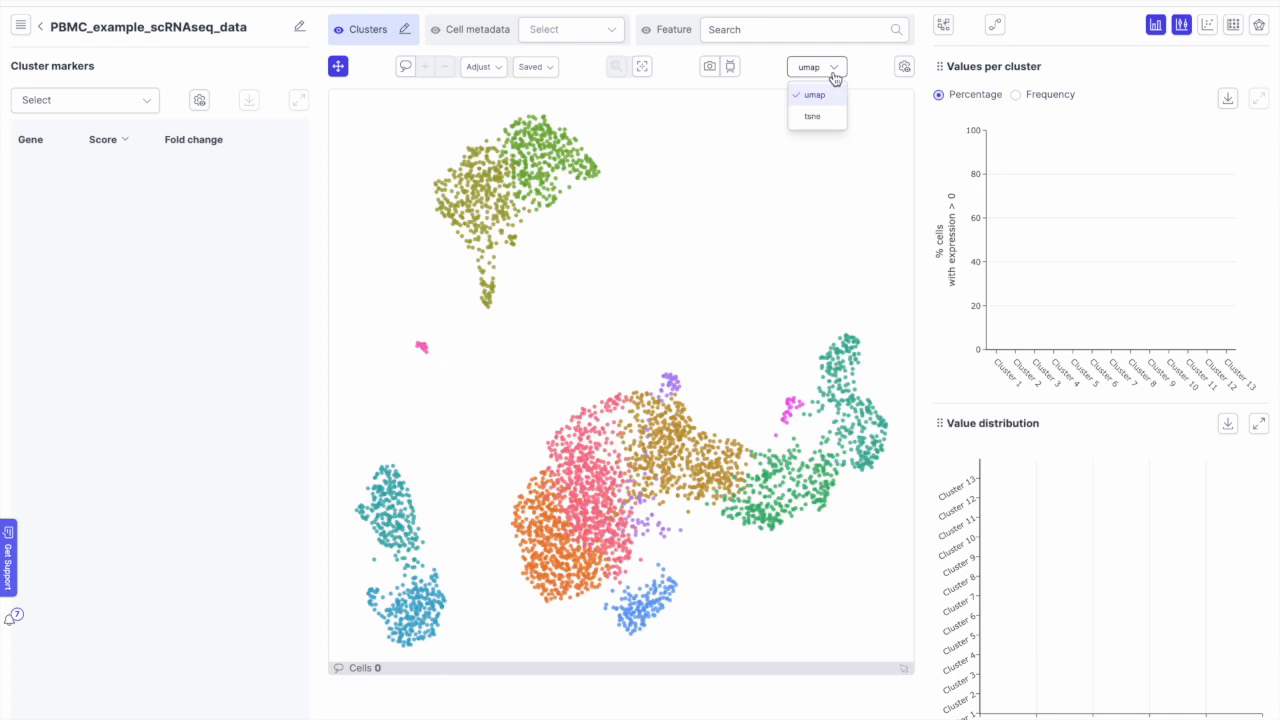
left_click(828, 117)
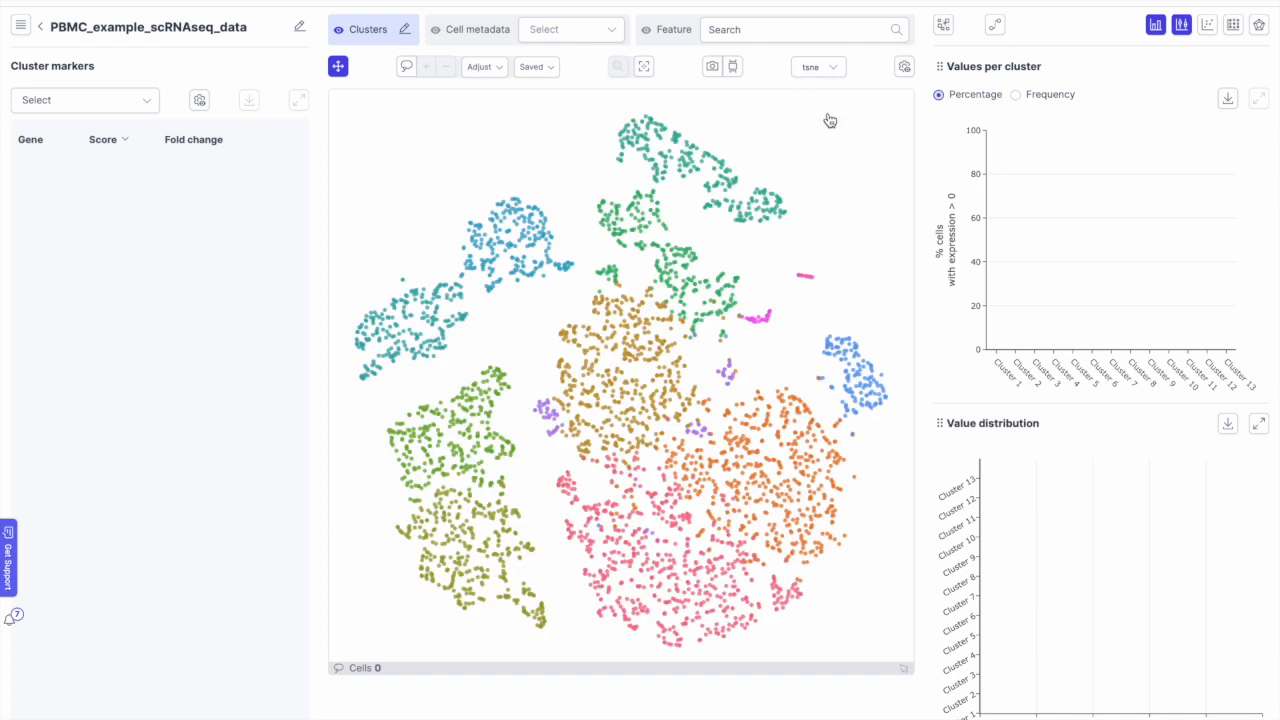
left_click(834, 67)
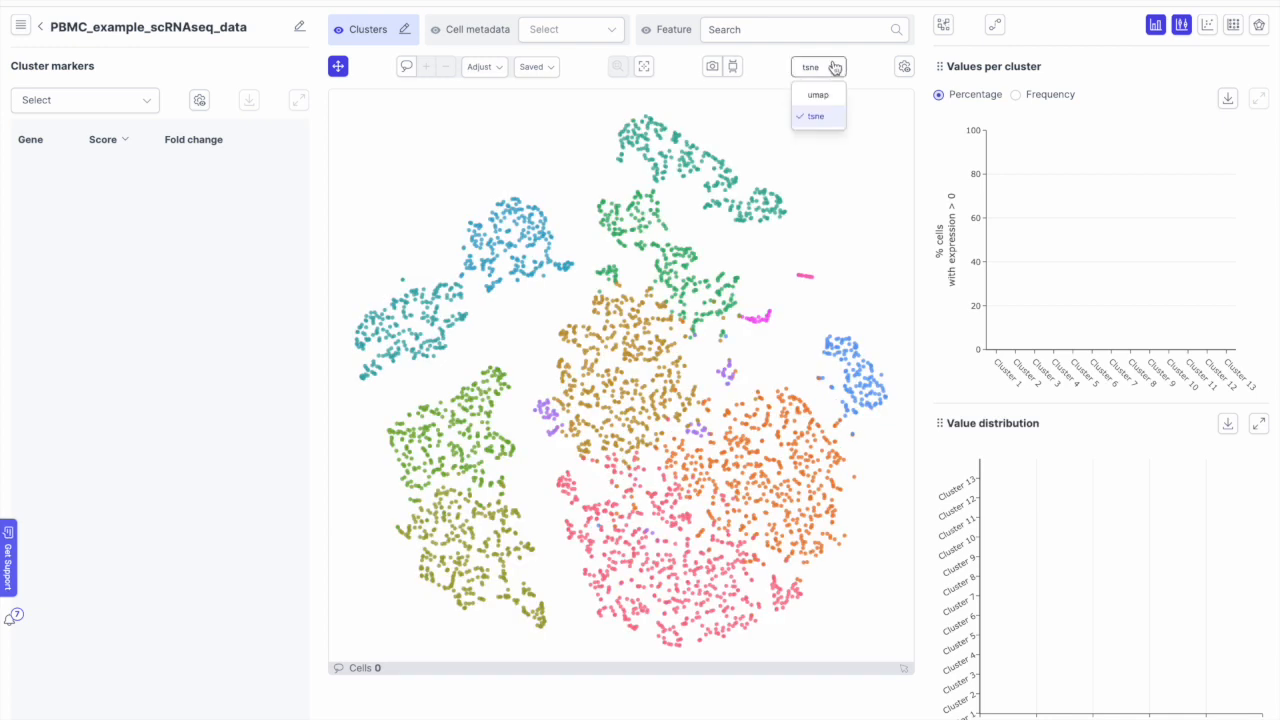
left_click(821, 95)
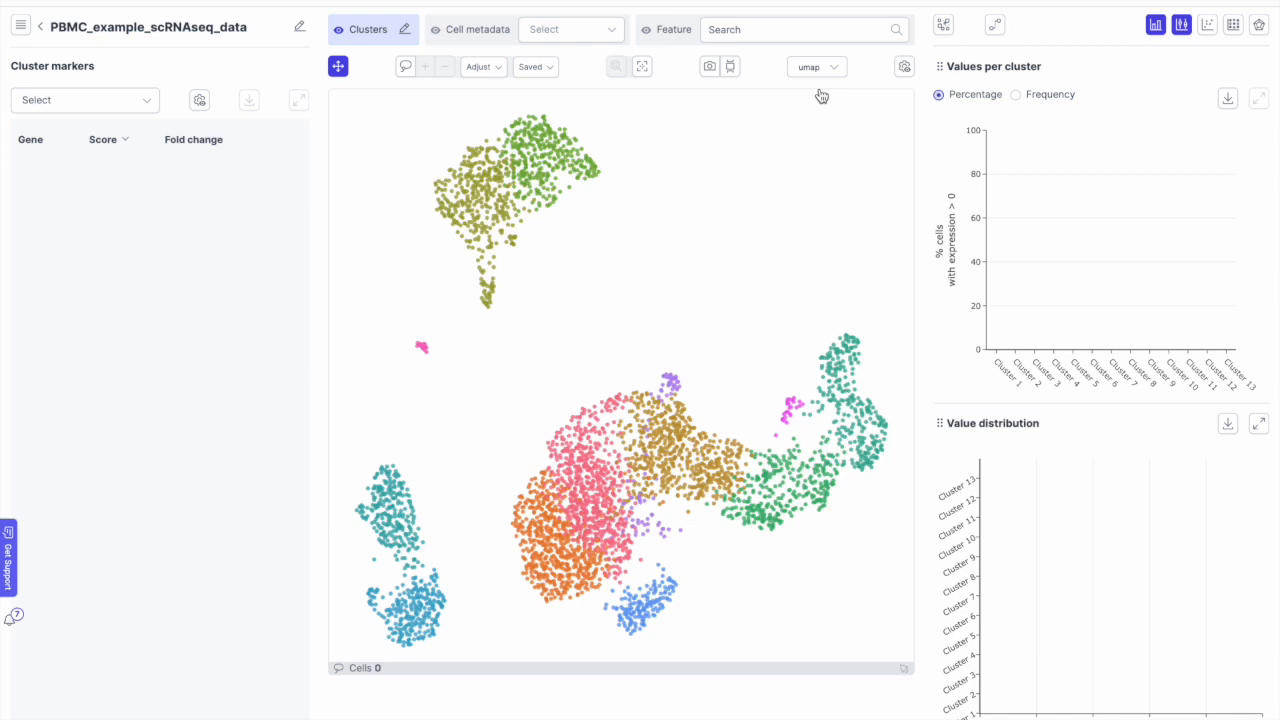
left_click(404, 29)
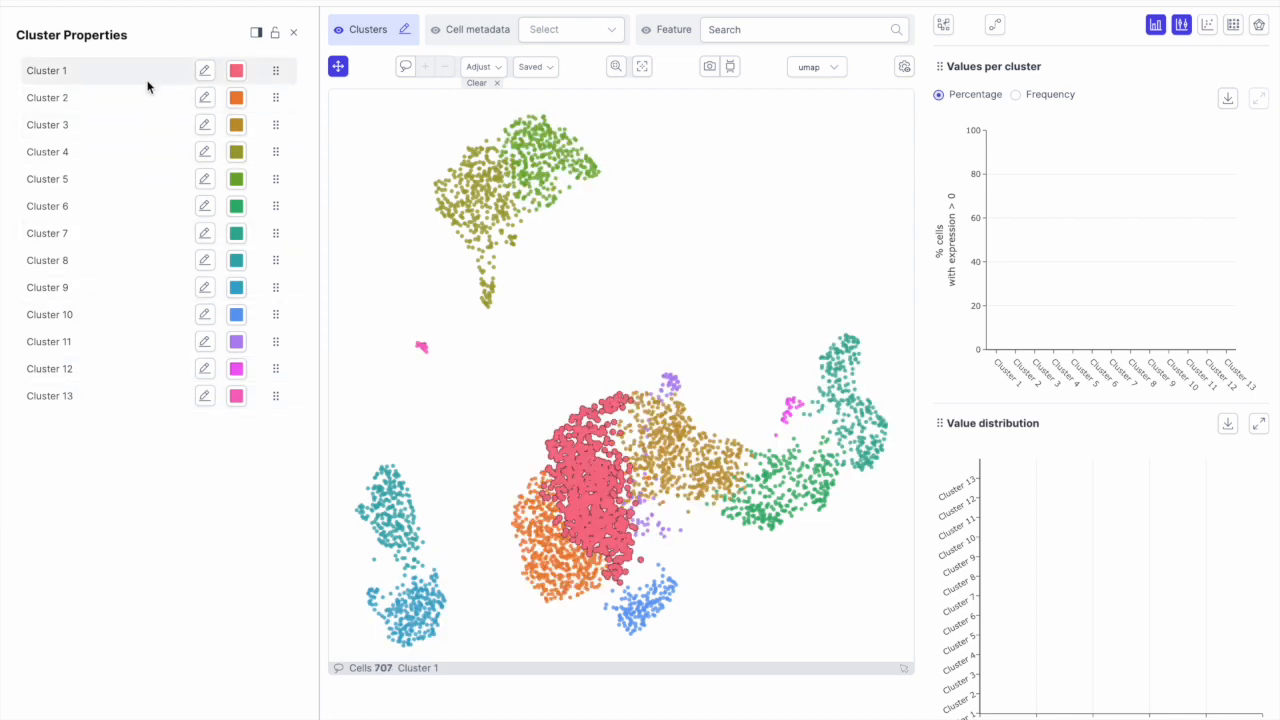
left_click(293, 33)
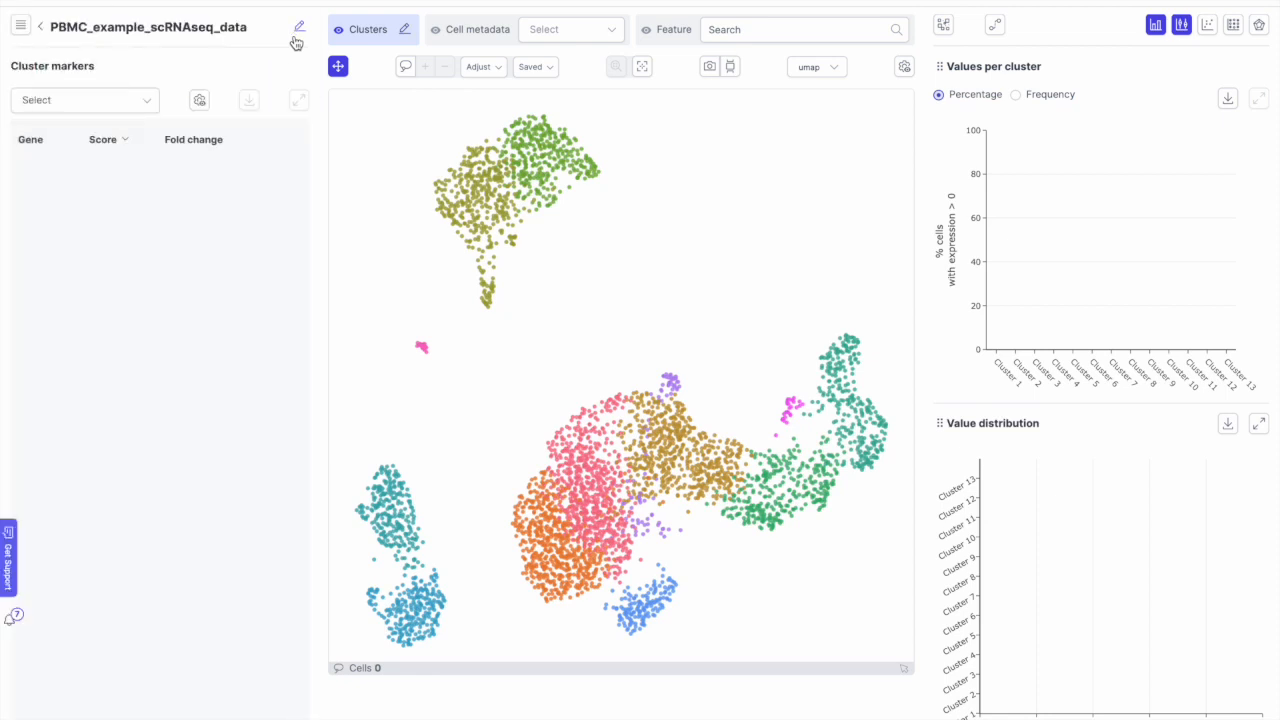
Step: Colour cells by genes per cell, then % ribosomal counts, then % mitochondrial counts
left_click(557, 31)
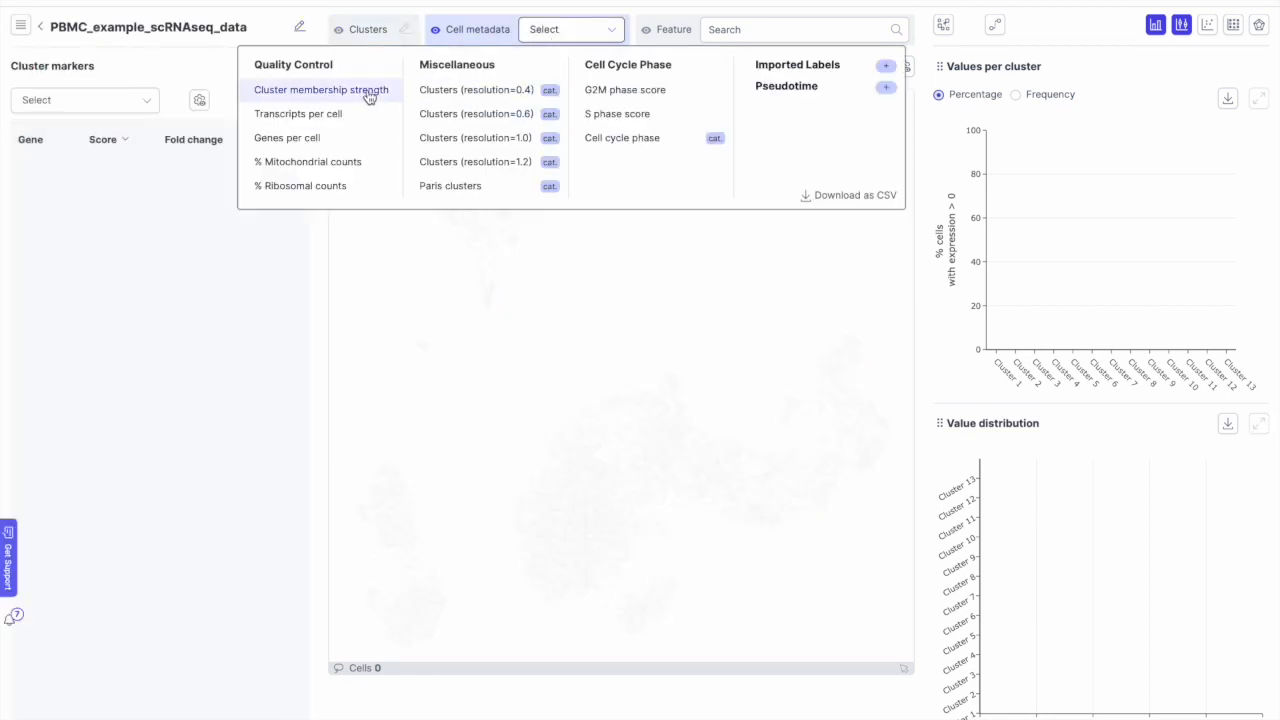
left_click(329, 139)
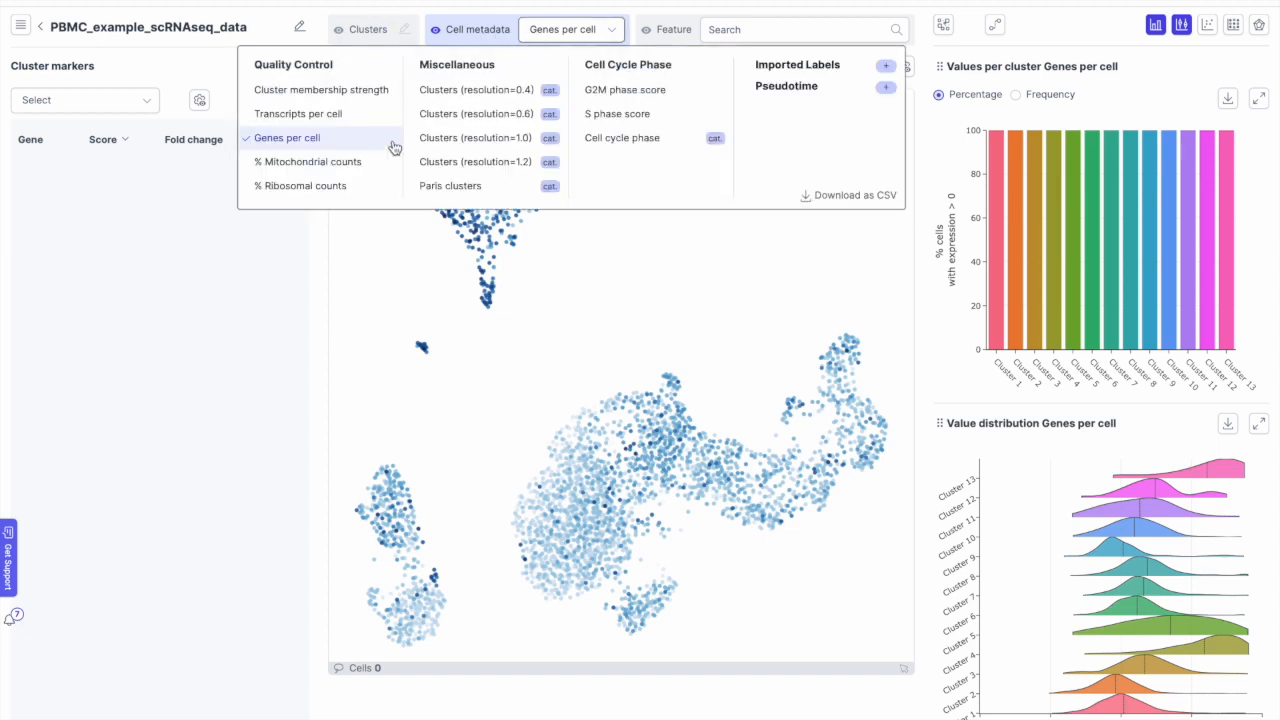
left_click(346, 188)
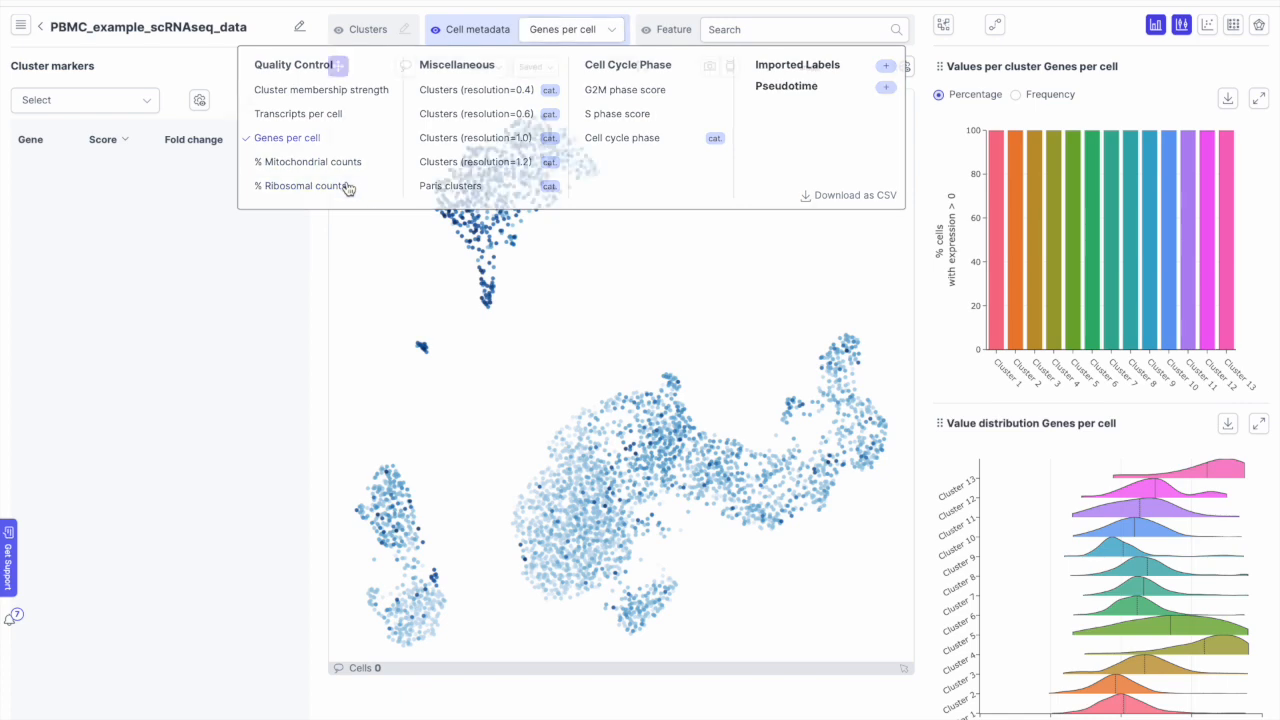
left_click(549, 38)
left_click(339, 164)
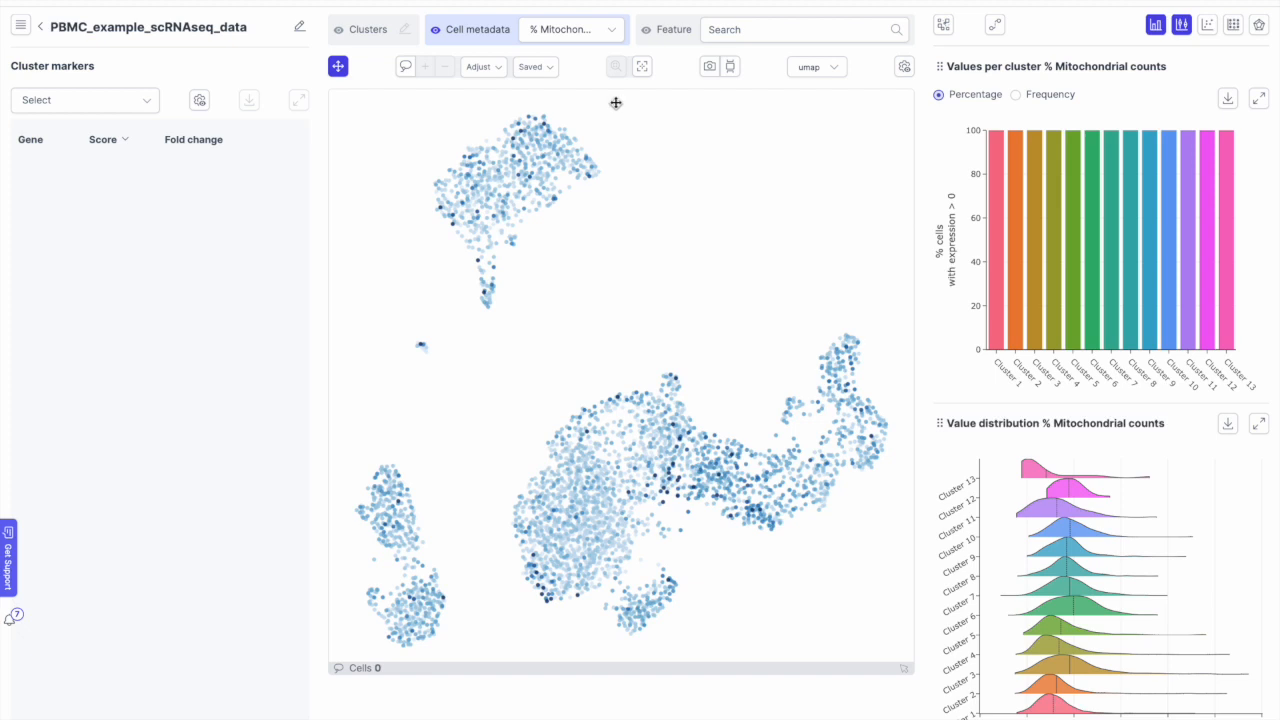
Step: Colour cells by G2M phase score, then by cell cycle phase (G1, G2M, S)
left_click(581, 38)
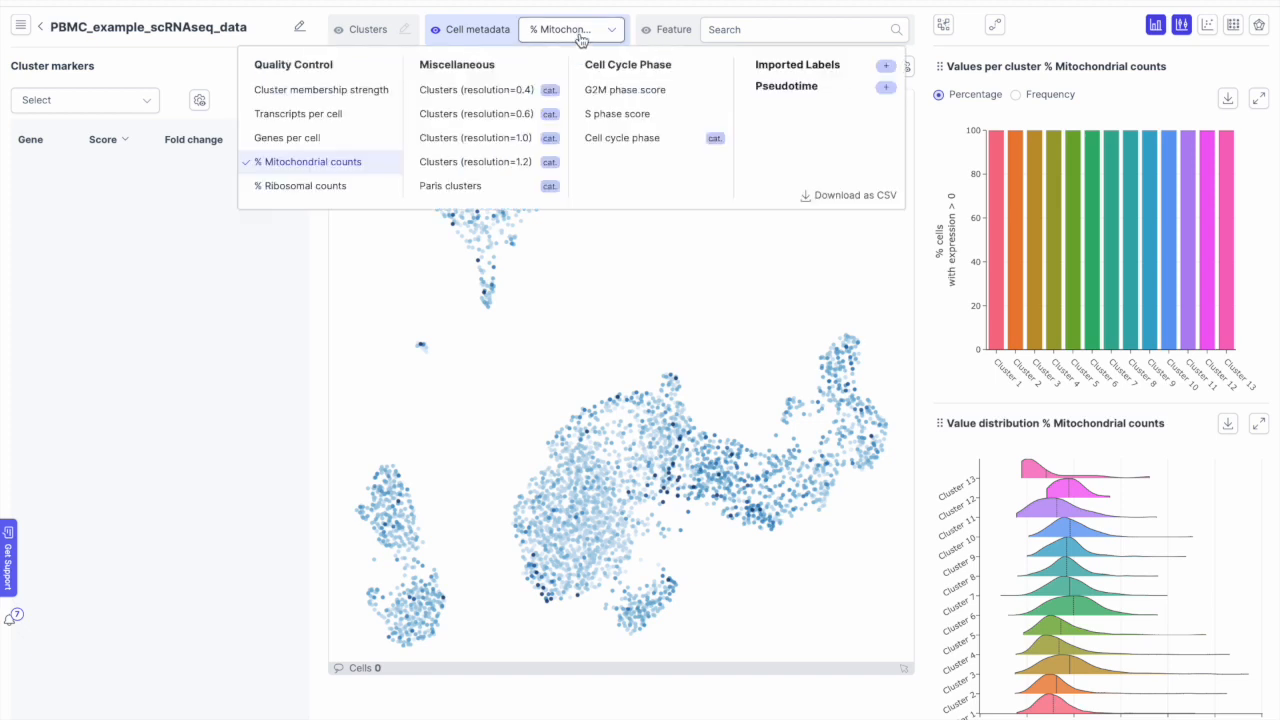
left_click(653, 92)
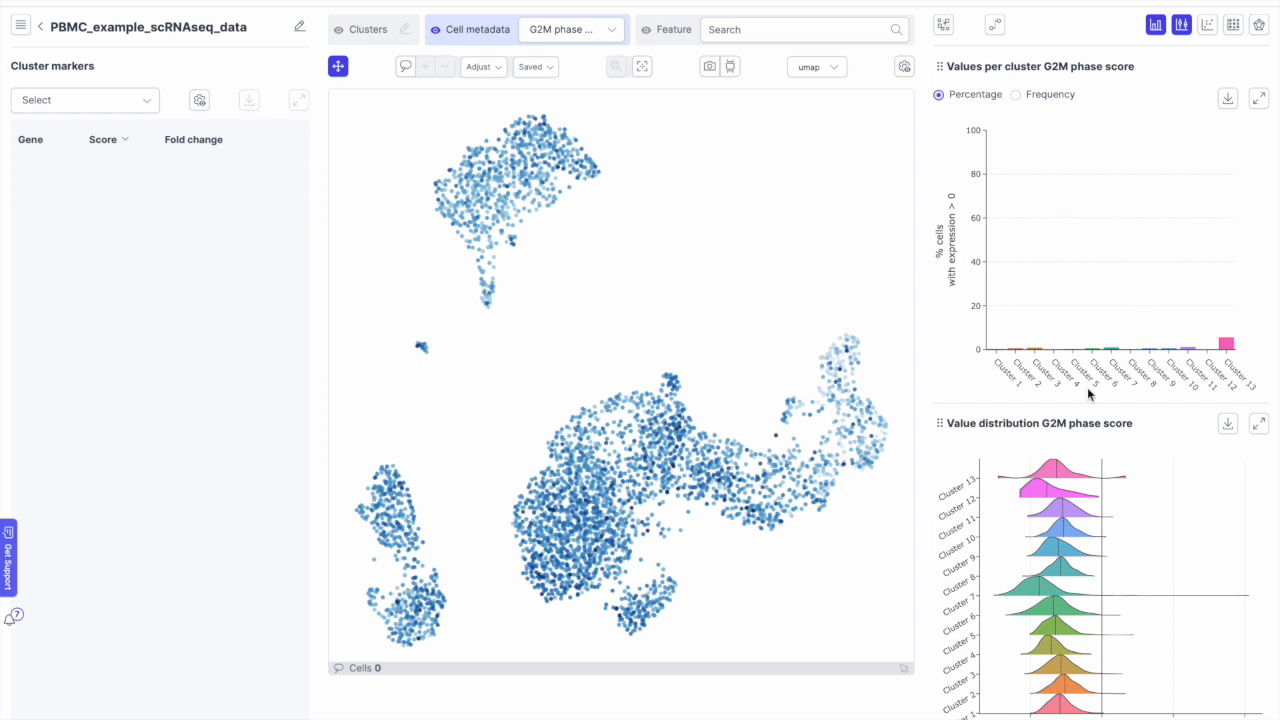
mouse_move(1078, 586)
left_click(591, 30)
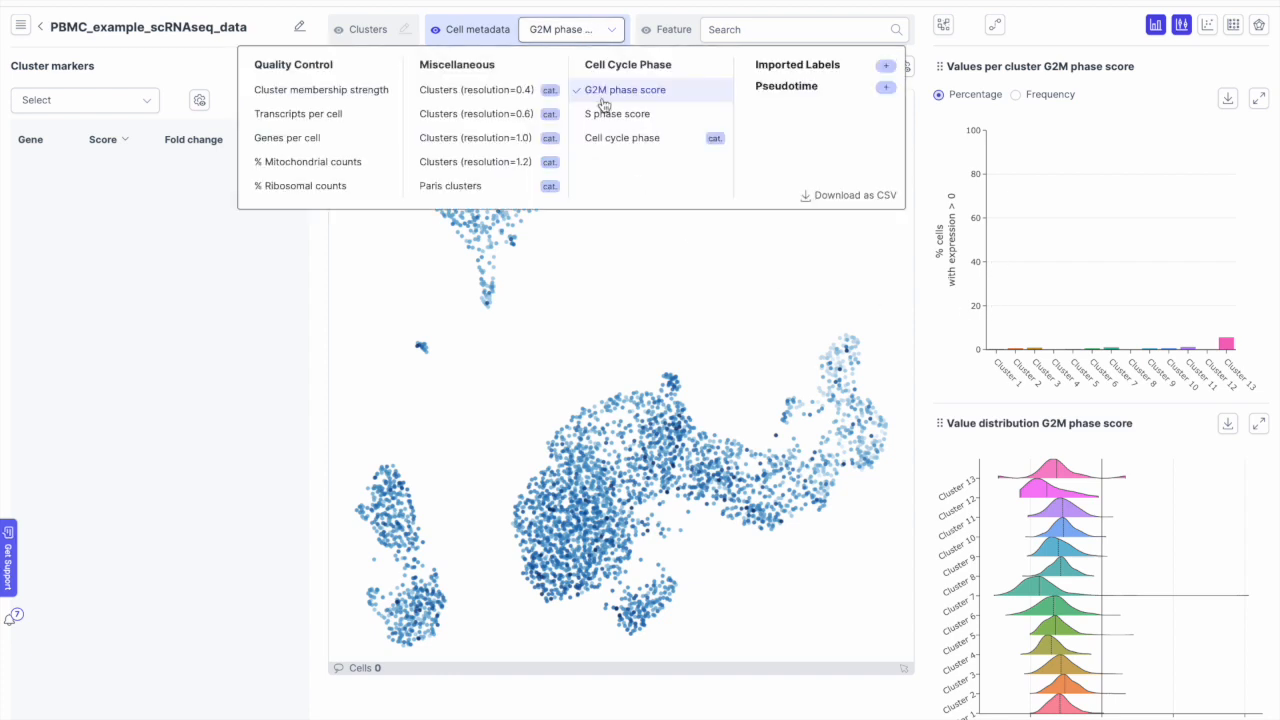
left_click(611, 137)
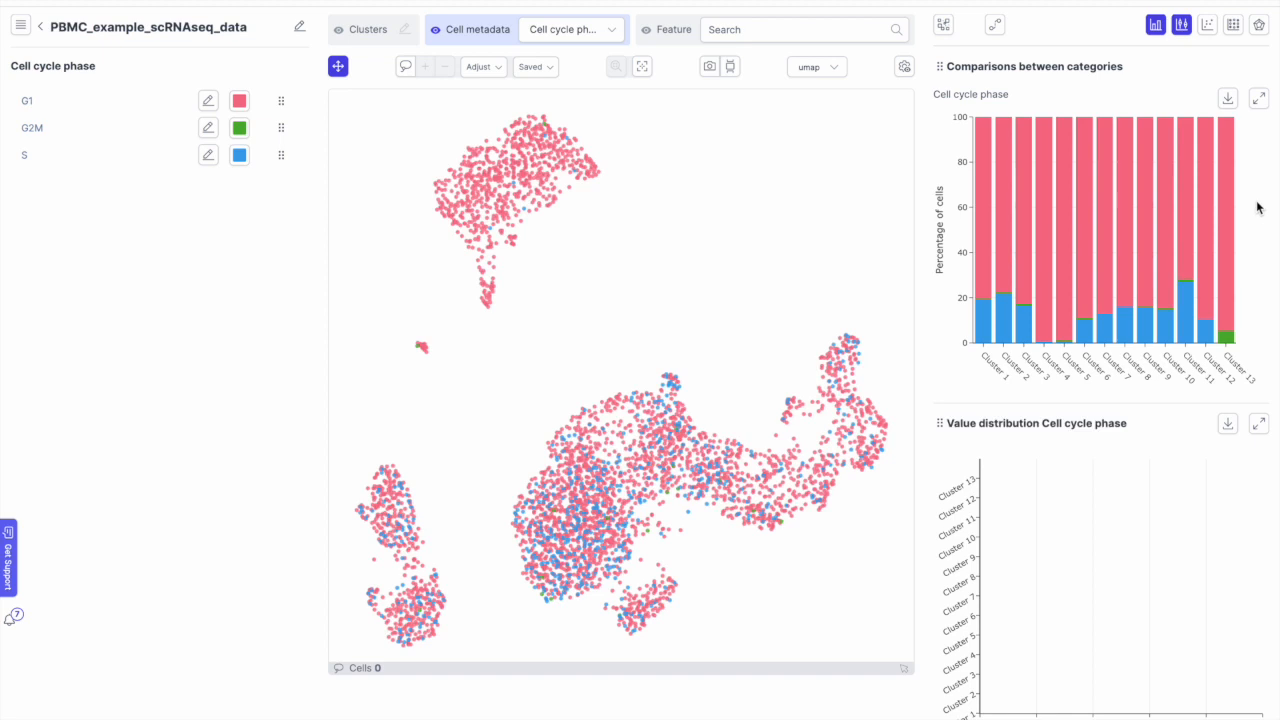
Step: Snapshot the cell cycle view, review saved snapshots, then recolour cells by the 13 clusters
mouse_move(984, 247)
mouse_move(1094, 328)
mouse_move(1172, 300)
left_click(713, 75)
left_click(731, 72)
left_click(405, 30)
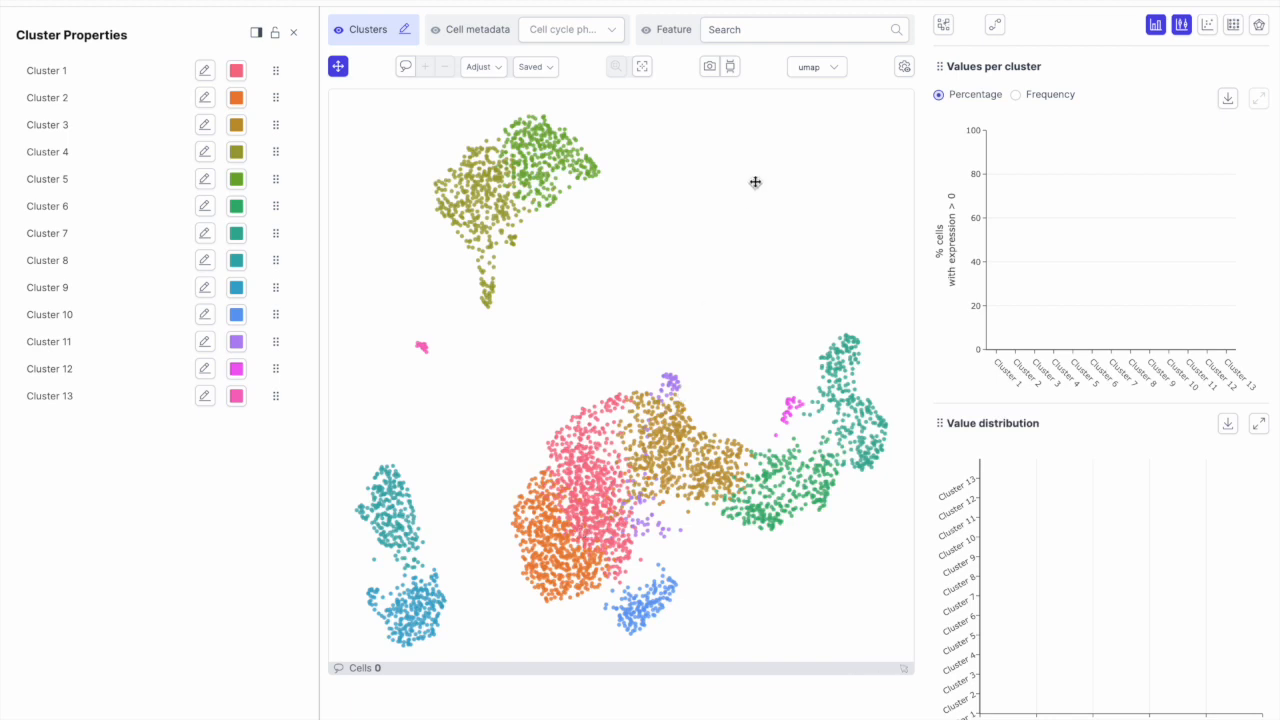
Step: Display MPO expression on the cell map using the Feature search
left_click(821, 38)
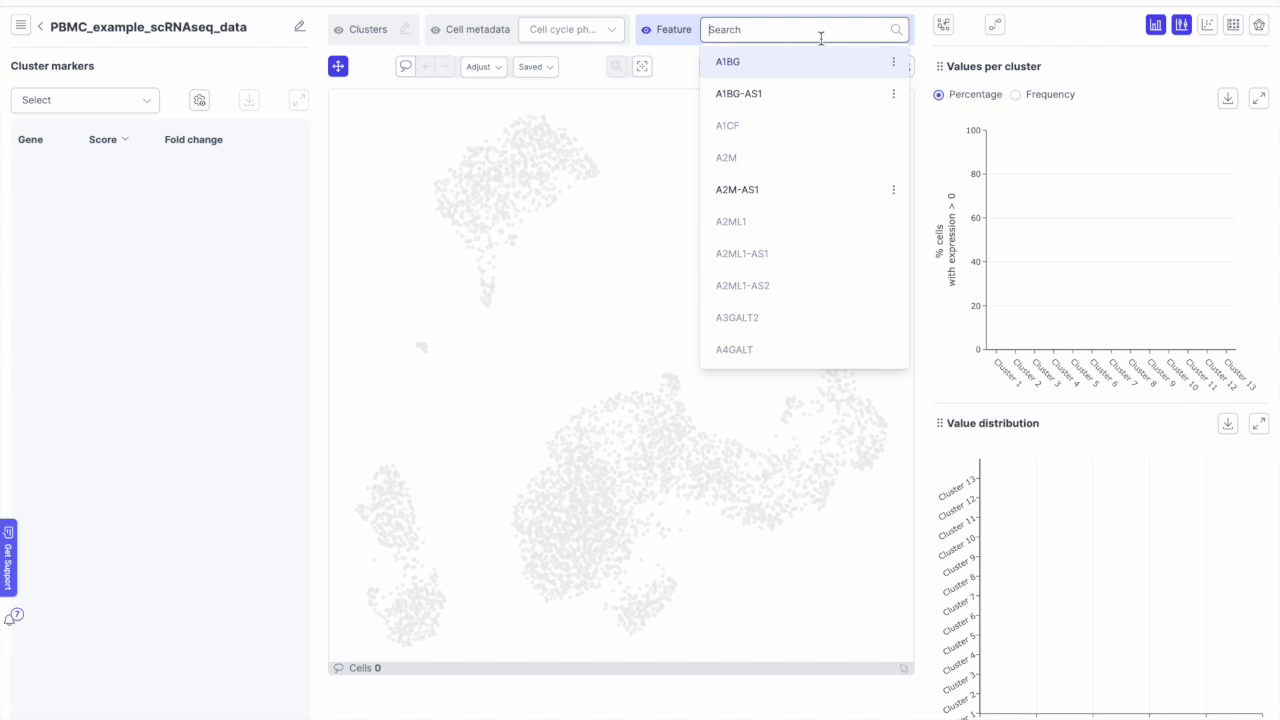
type("mpo")
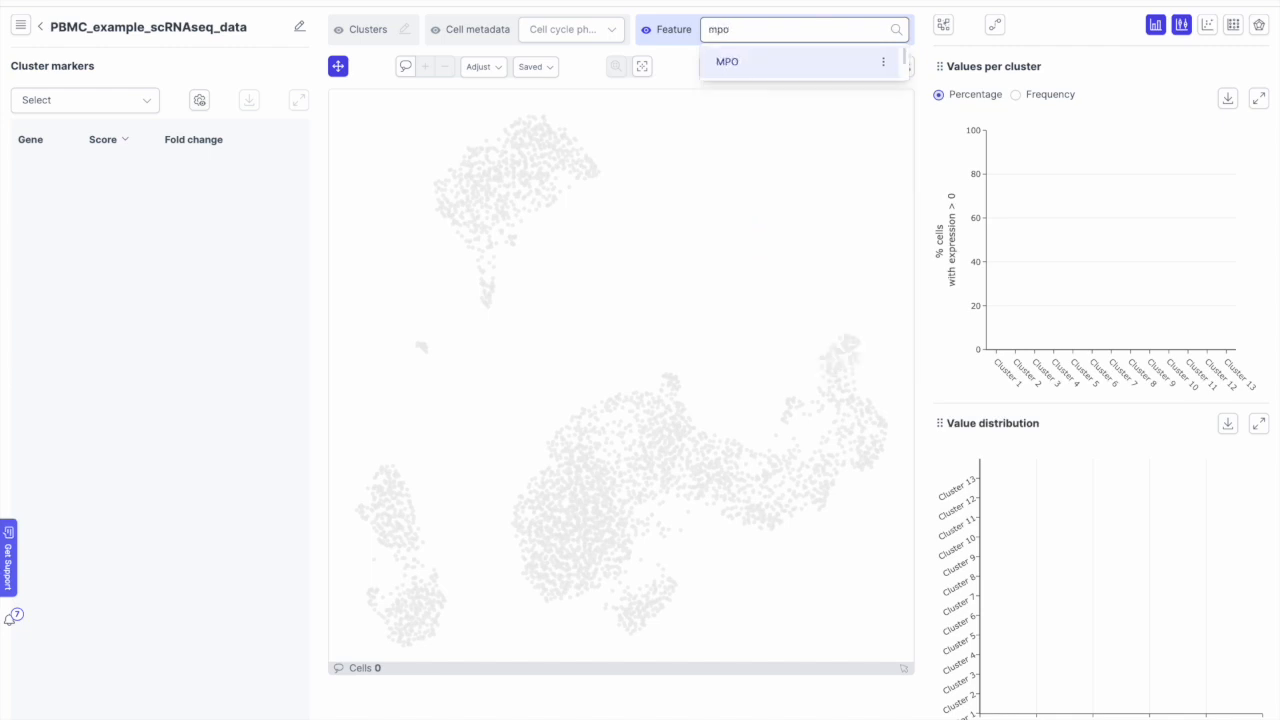
left_click(766, 54)
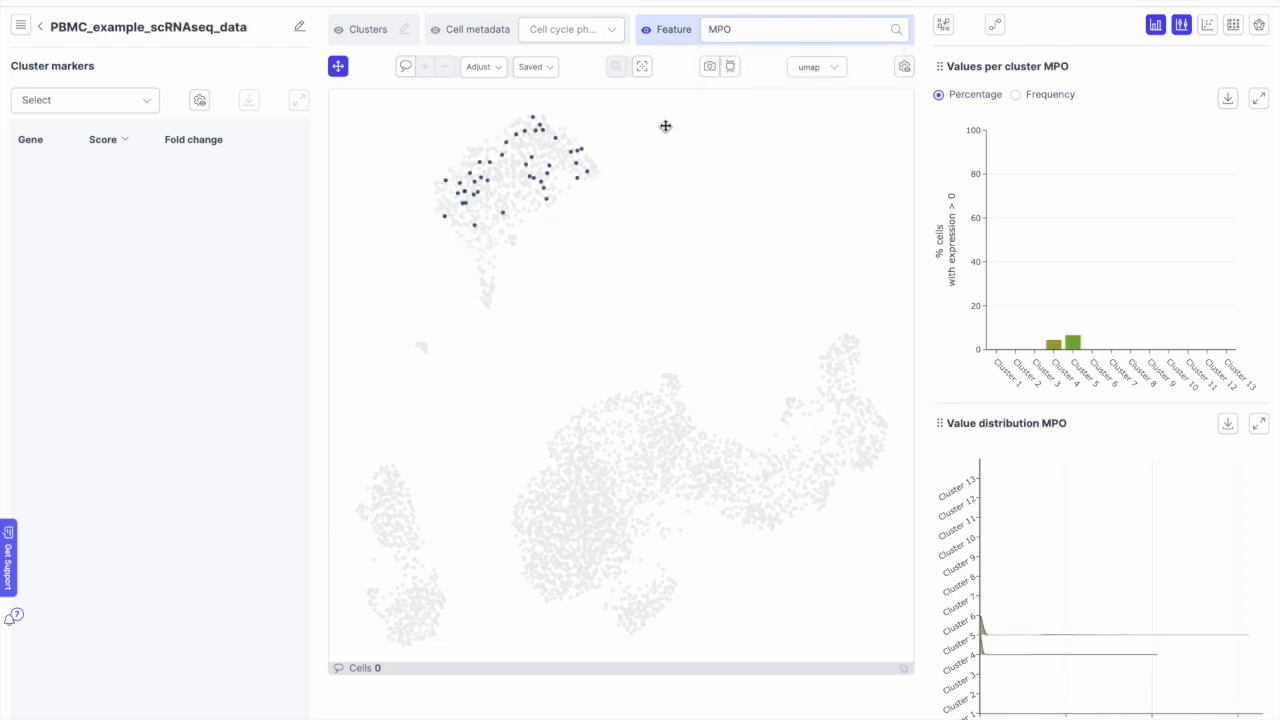
Step: Replace MPO with CD14, showing CD14 expression highest in clusters 4 and 5
left_click(757, 29)
double_click(757, 29)
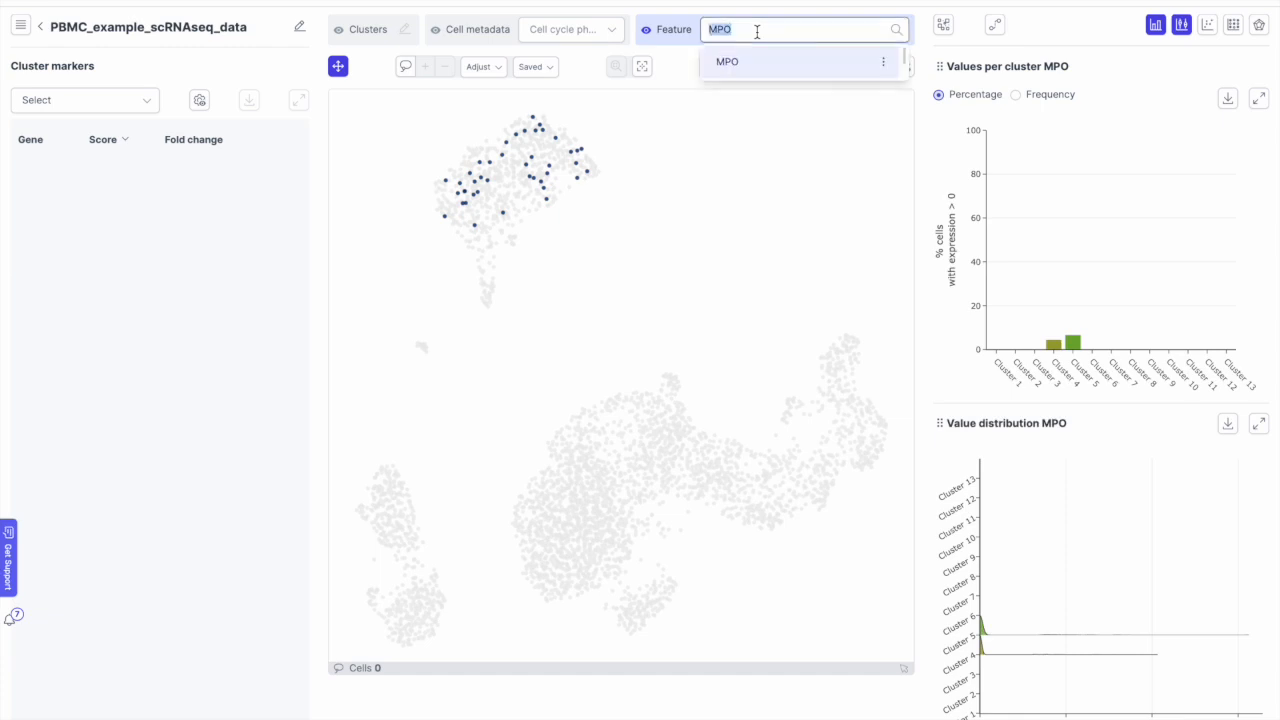
type("cd14")
left_click(736, 62)
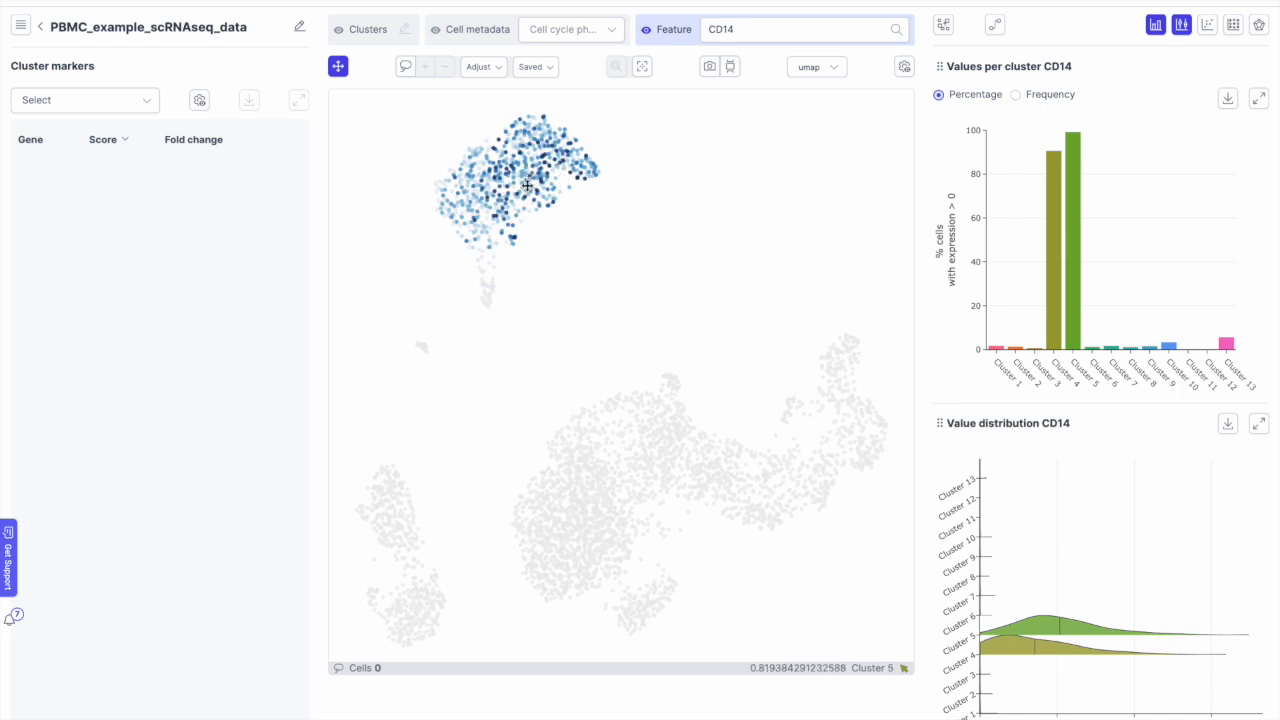
Step: Rename Cluster 5 to 'Myeloid' and recolour the cells by CD14 expression
left_click(403, 29)
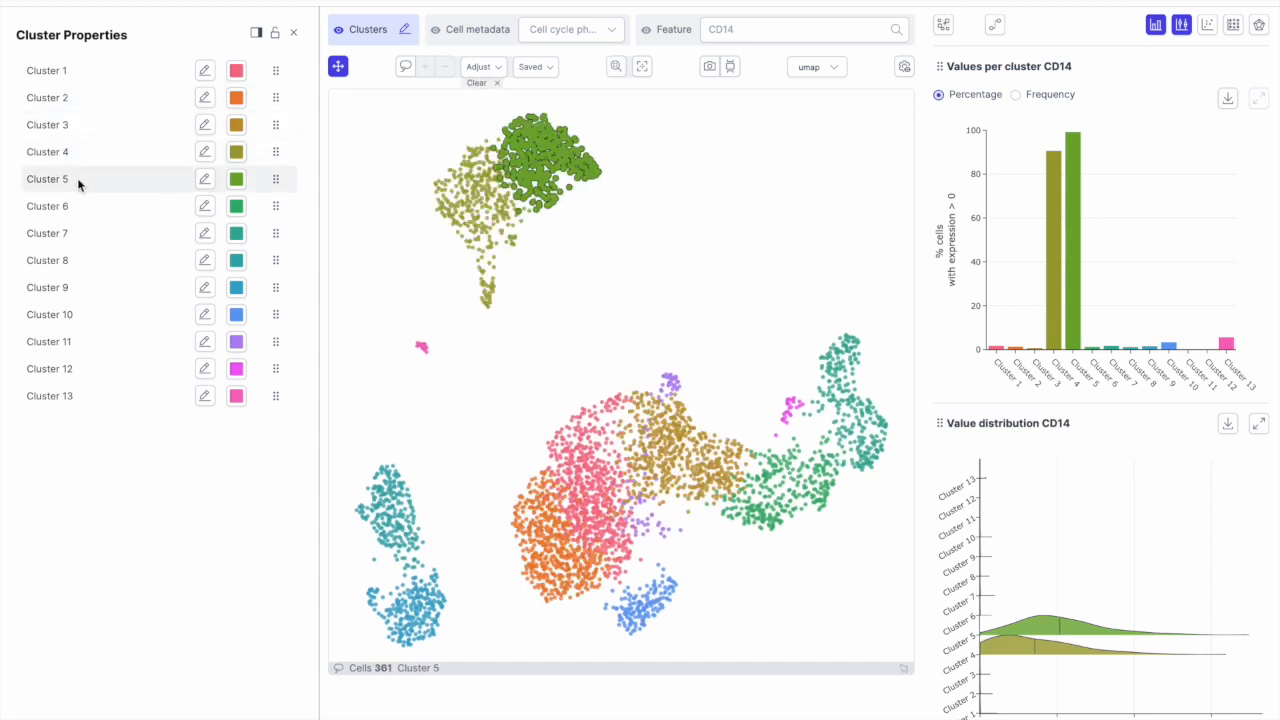
left_click(204, 180)
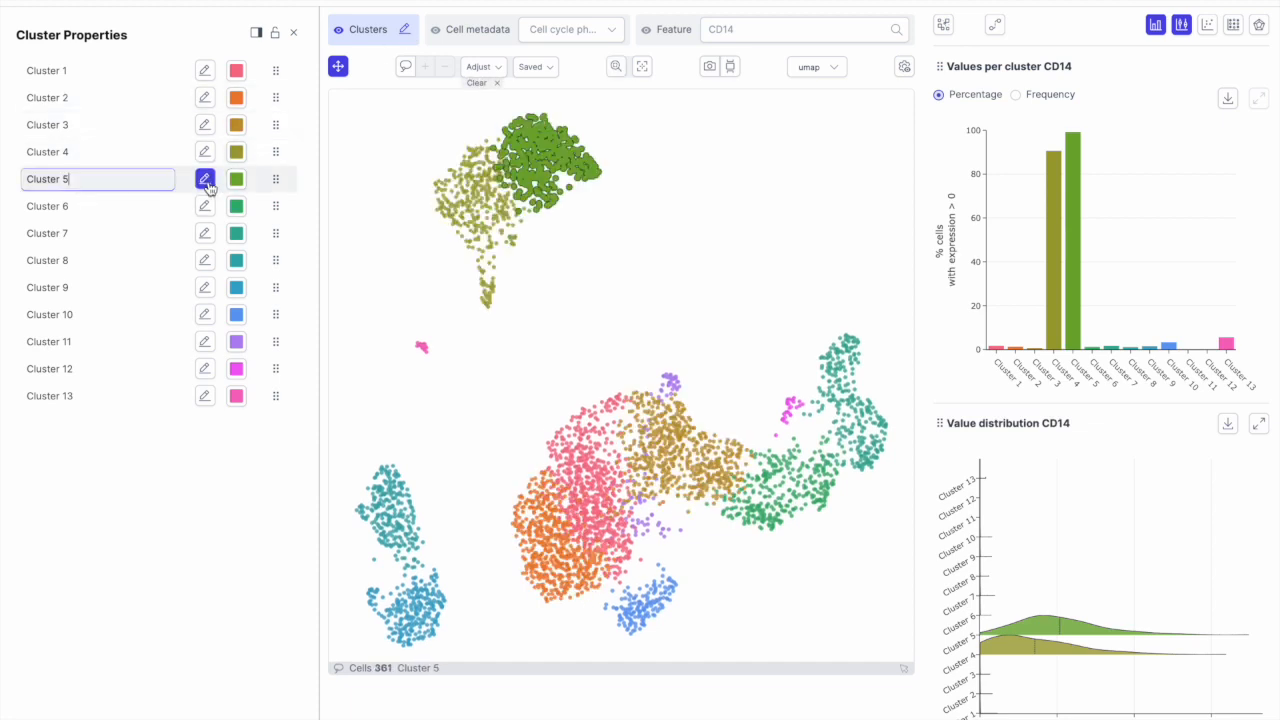
triple_click(152, 177)
type("Myeloid")
key("Return")
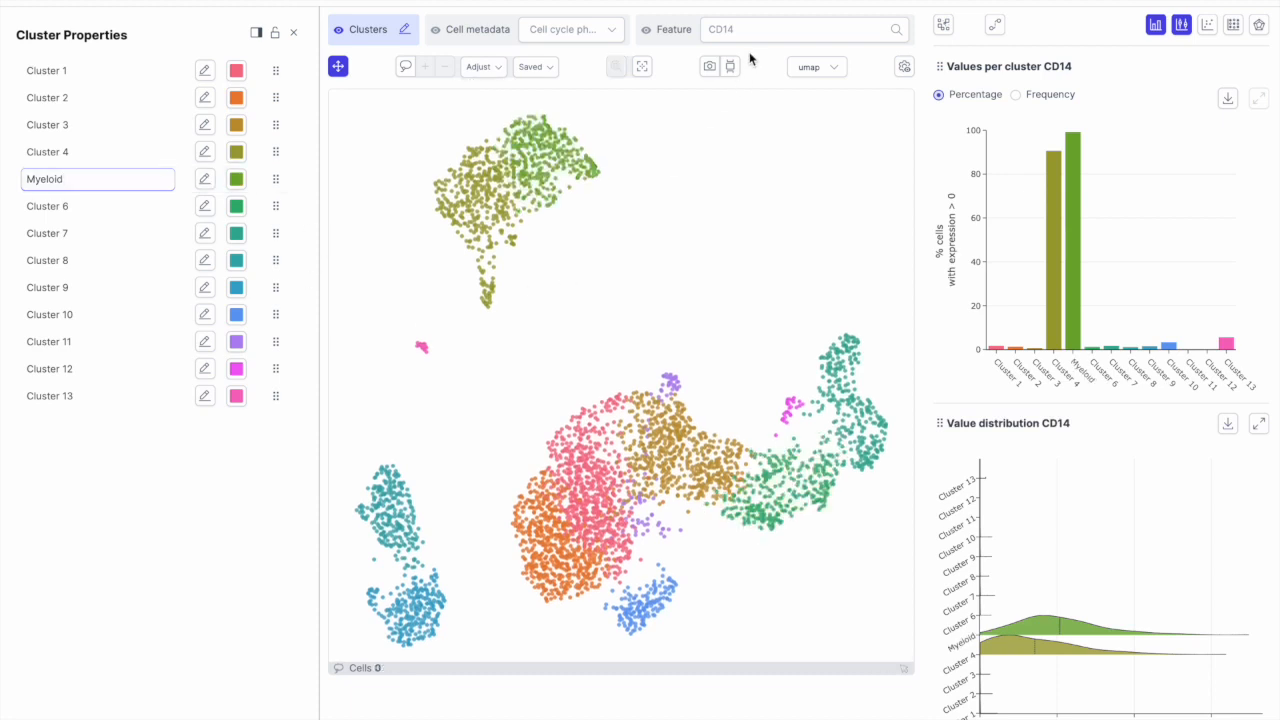
left_click(763, 28)
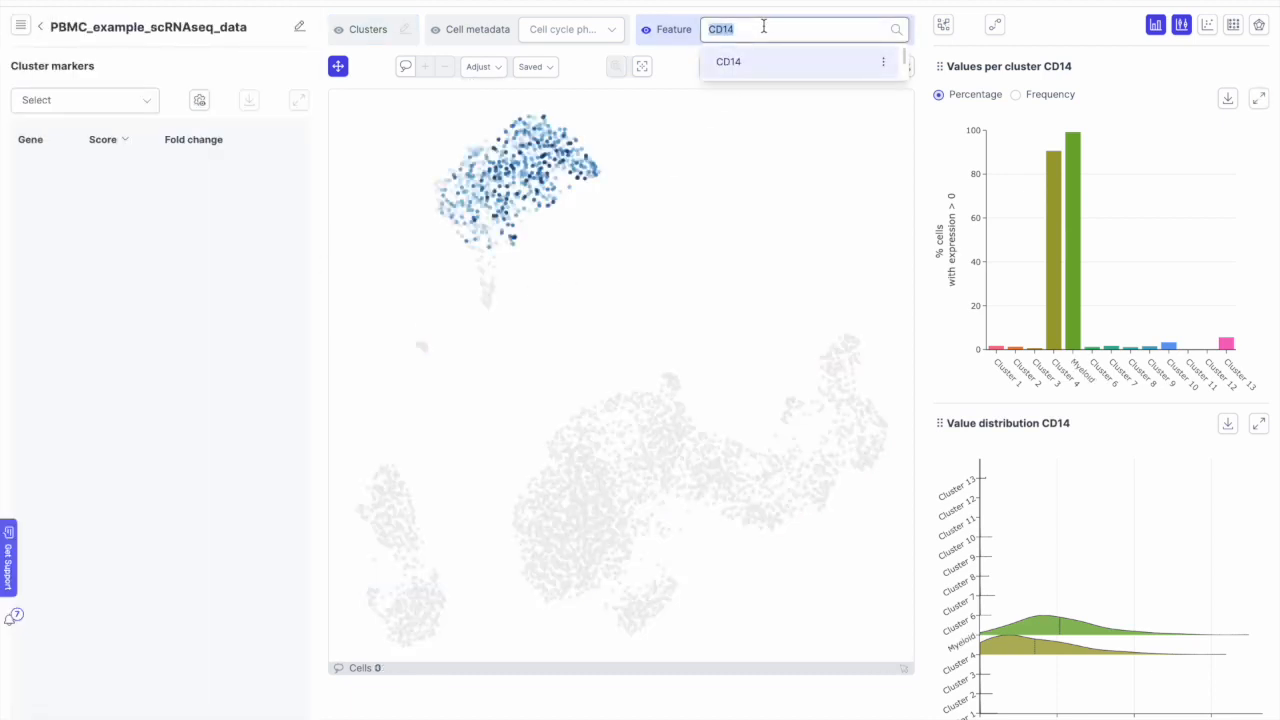
Step: Show IGHM expression, then rename the IGHM-high Cluster 9 to 'B cells'
type("ighm")
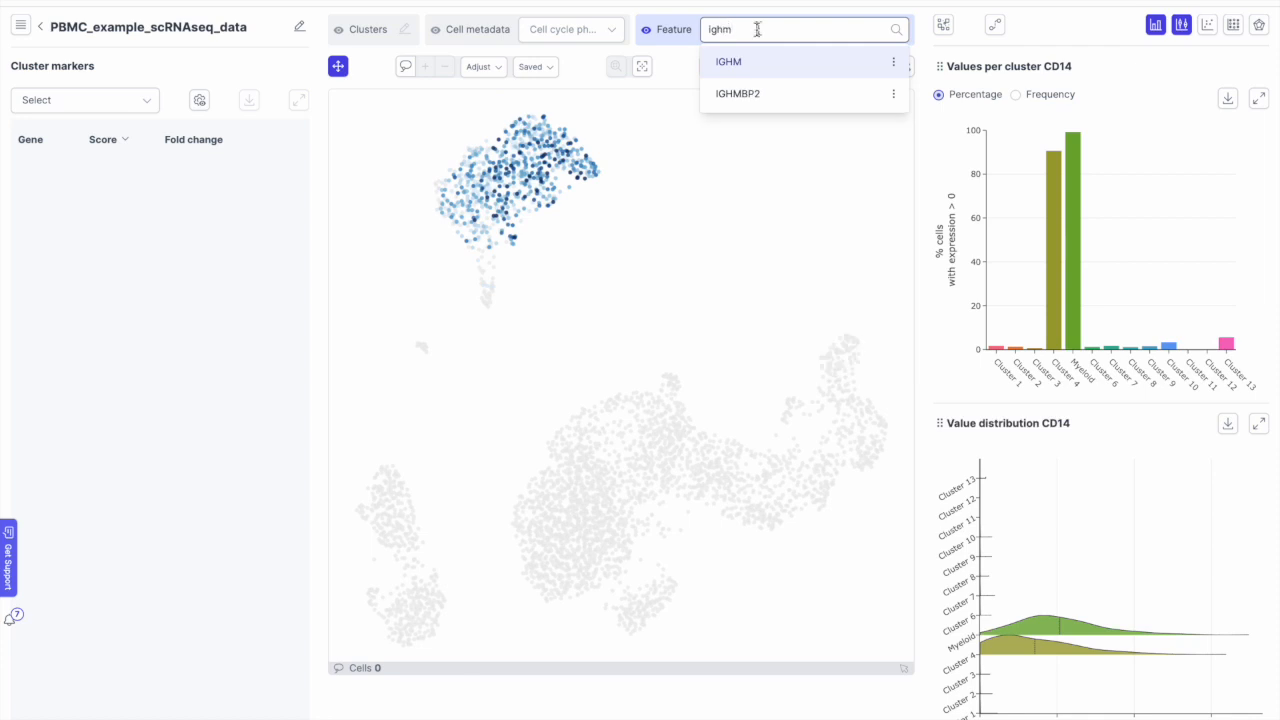
left_click(725, 63)
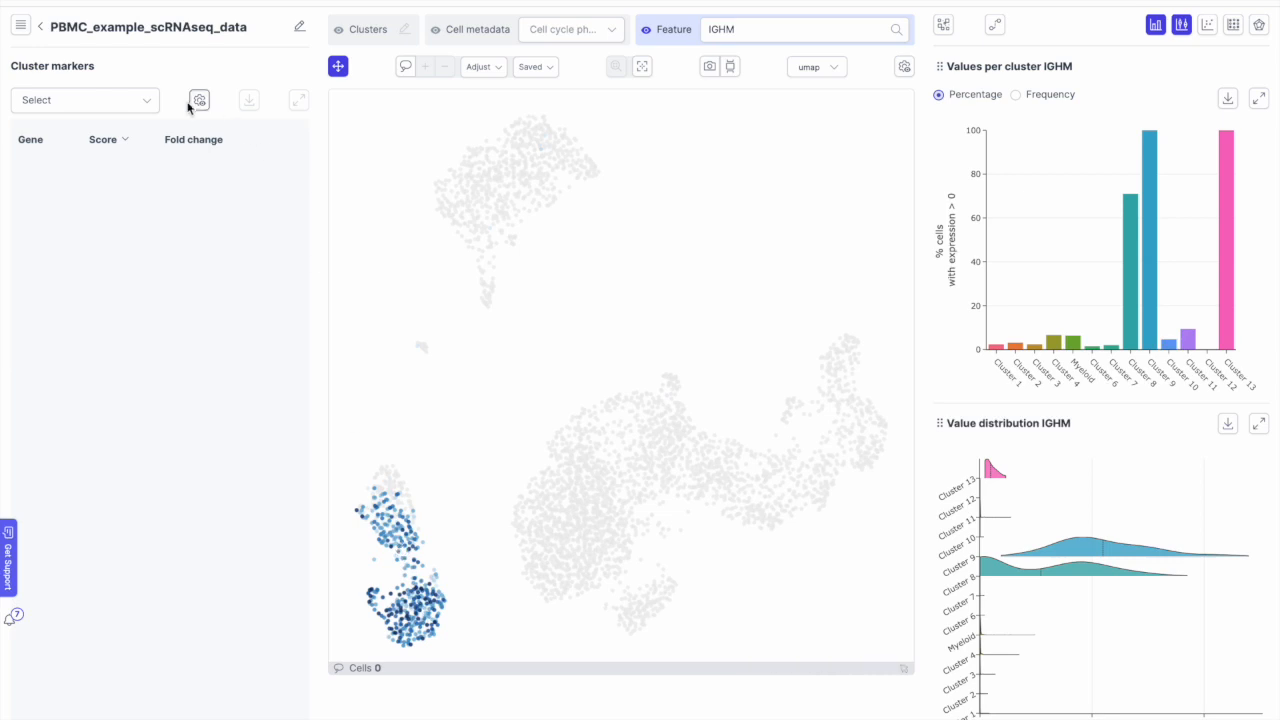
left_click(404, 29)
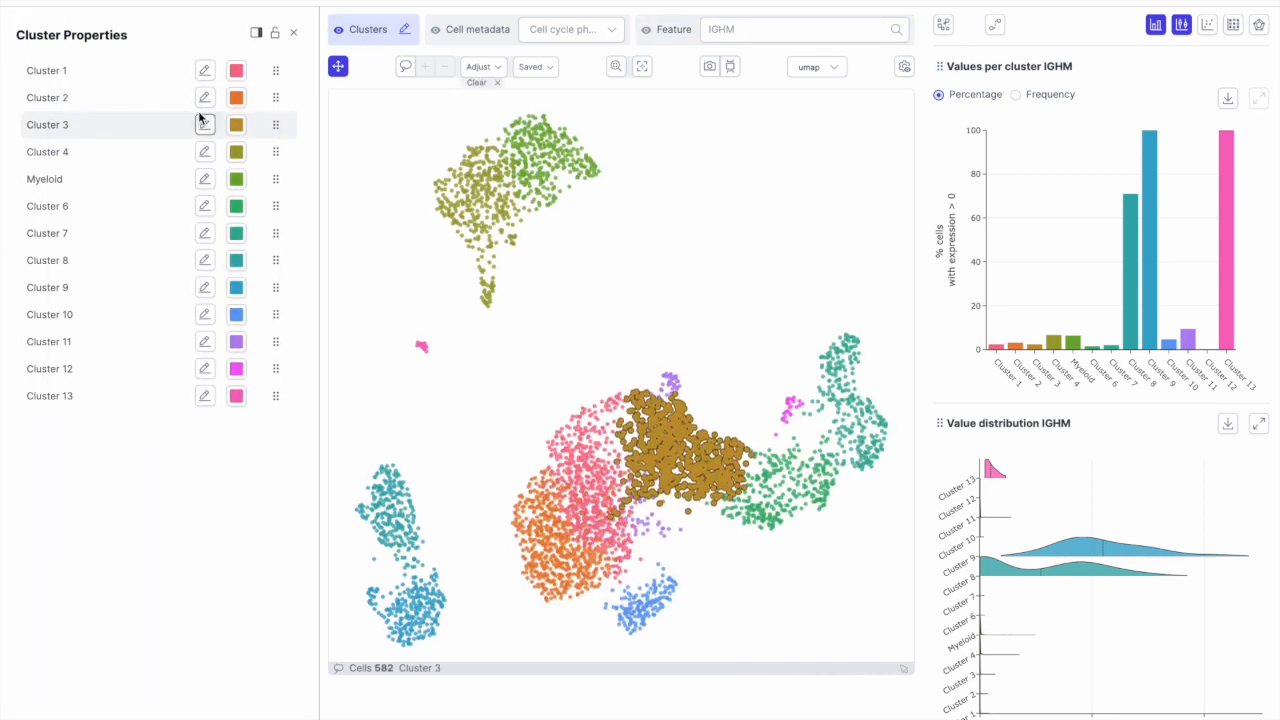
left_click(205, 289)
triple_click(158, 287)
type("B cells")
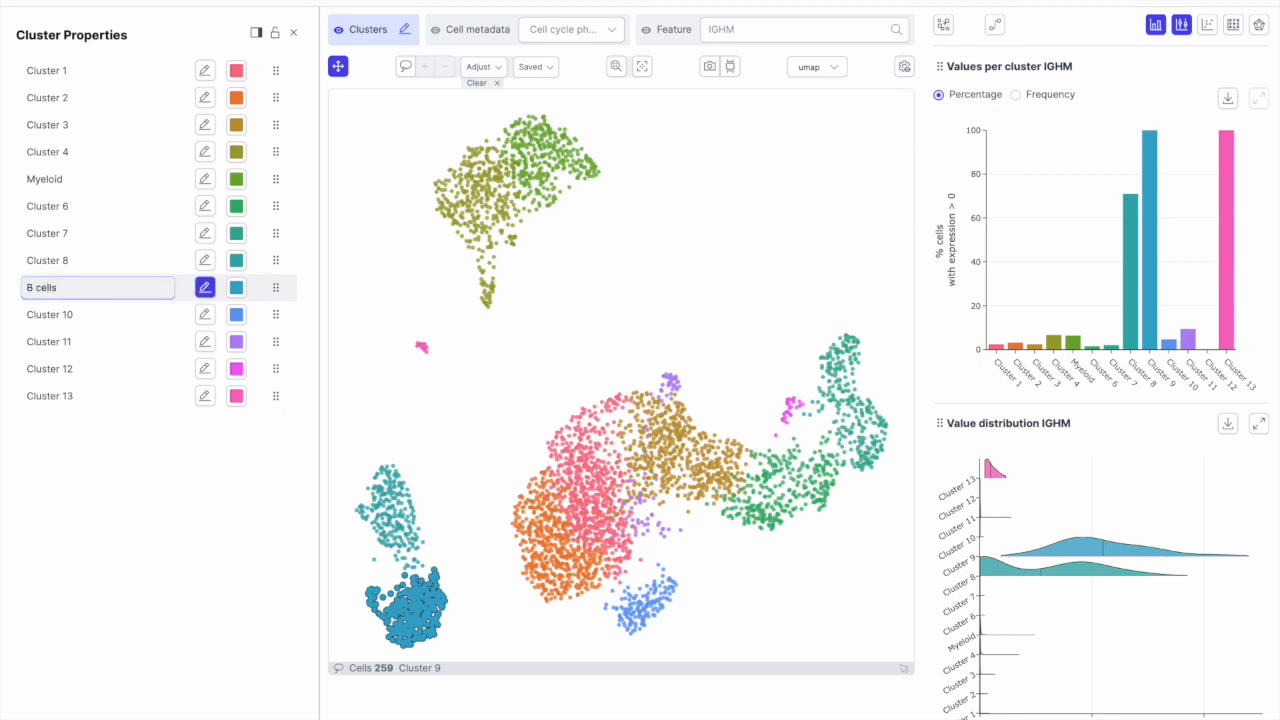
left_click(449, 377)
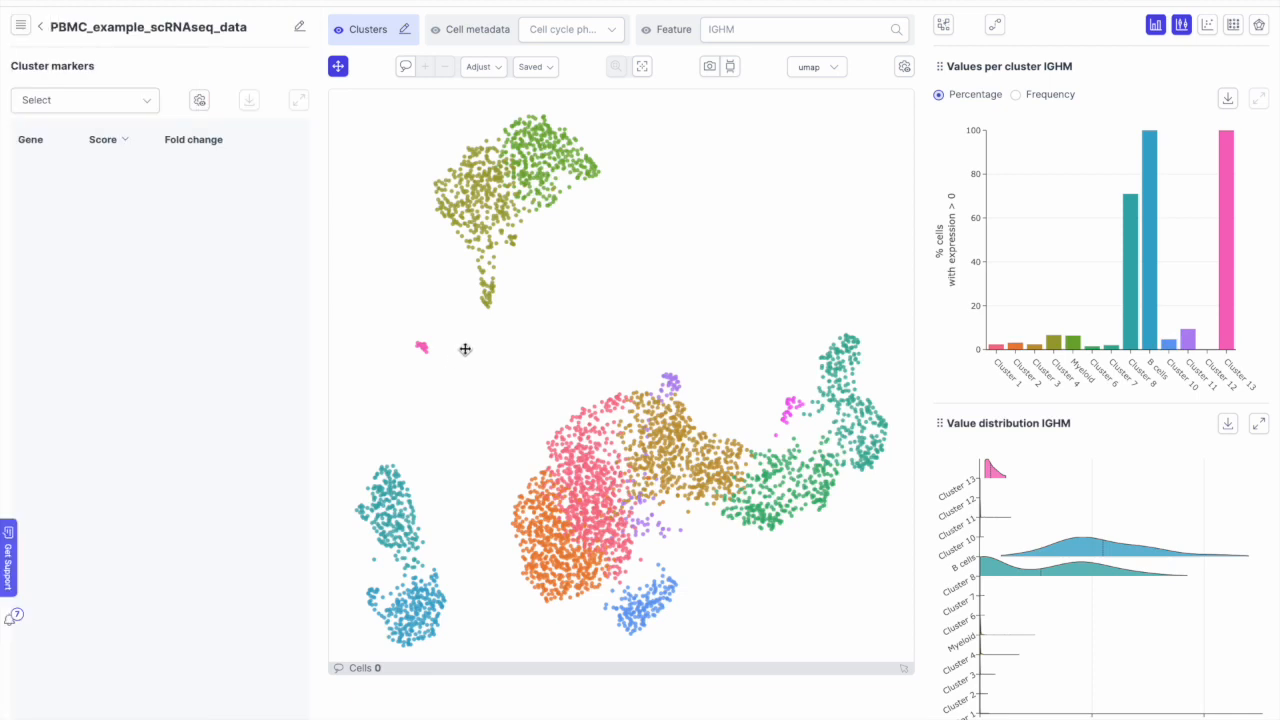
Step: List Myeloid marker genes, look up QPCT on GeneCards, and chart QPCT's per-cluster expression
left_click(145, 103)
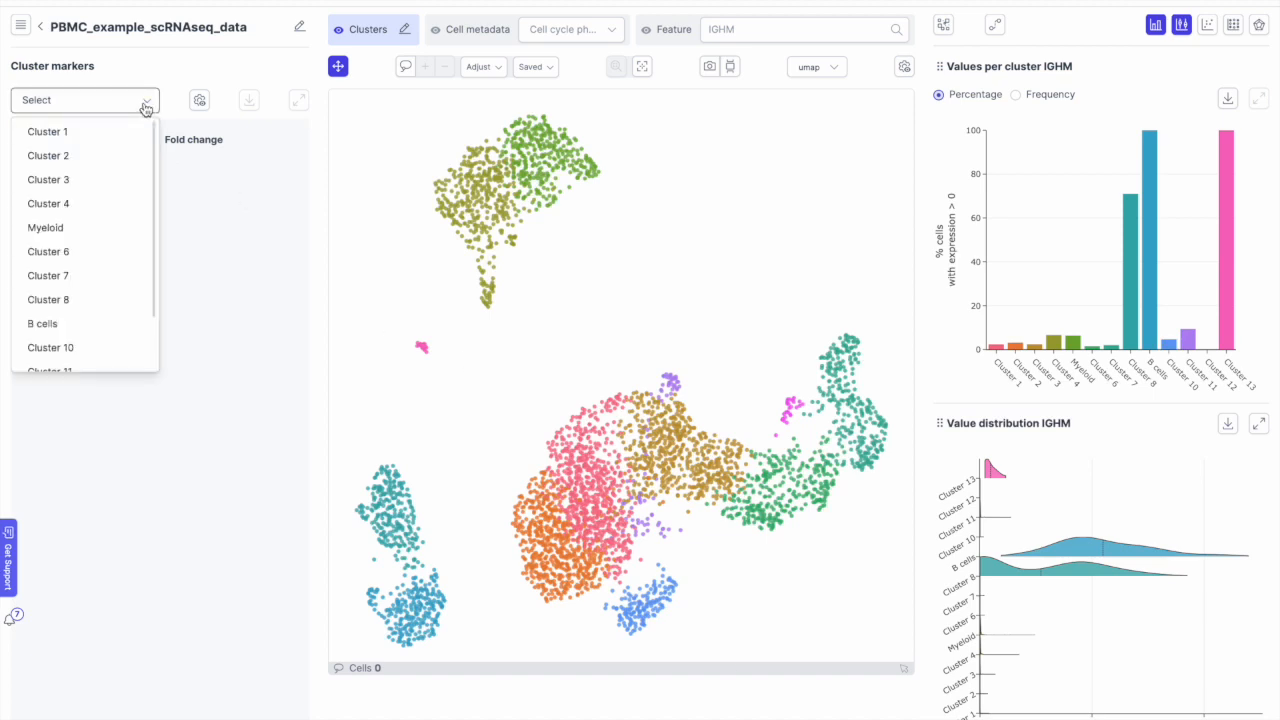
left_click(66, 229)
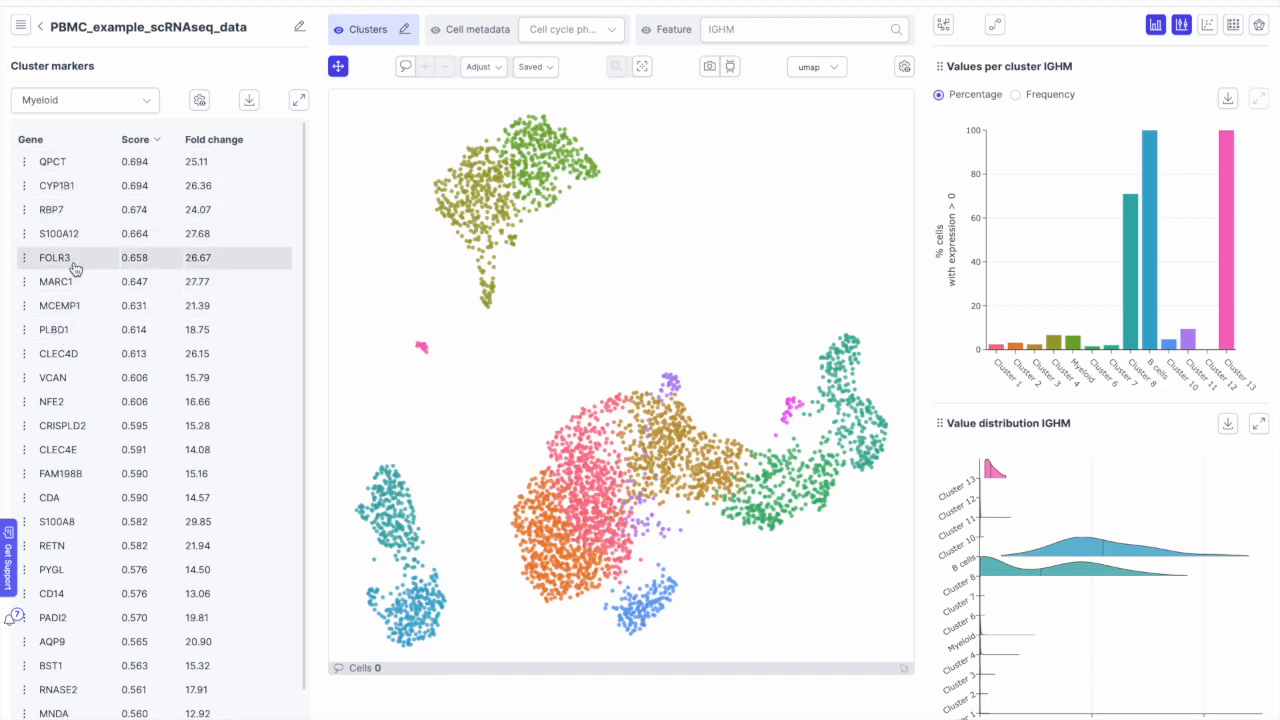
left_click(25, 172)
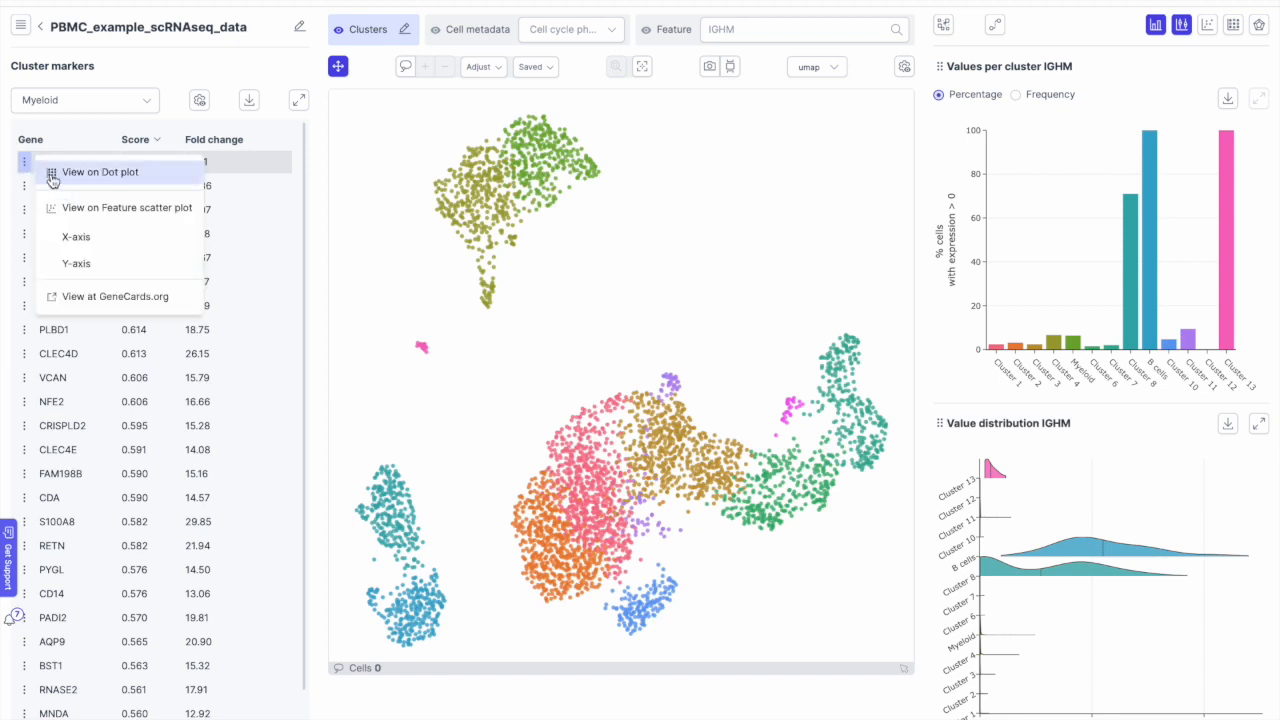
left_click(109, 297)
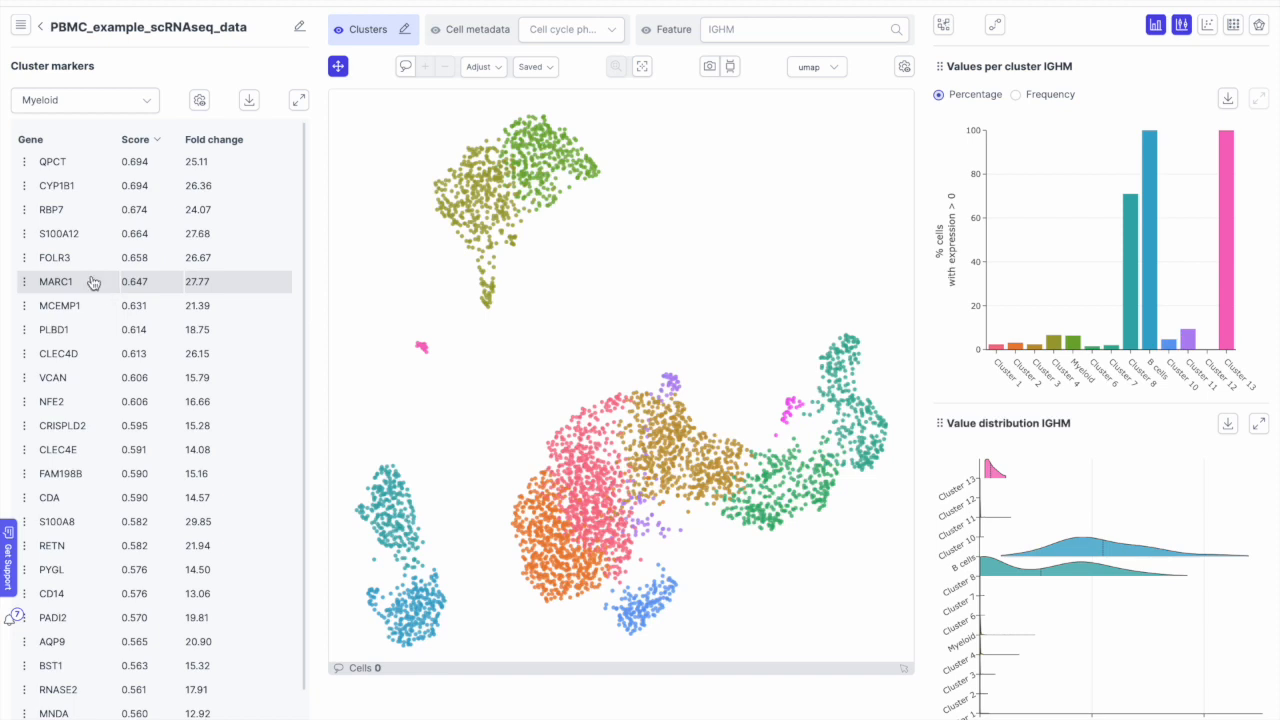
left_click(24, 162)
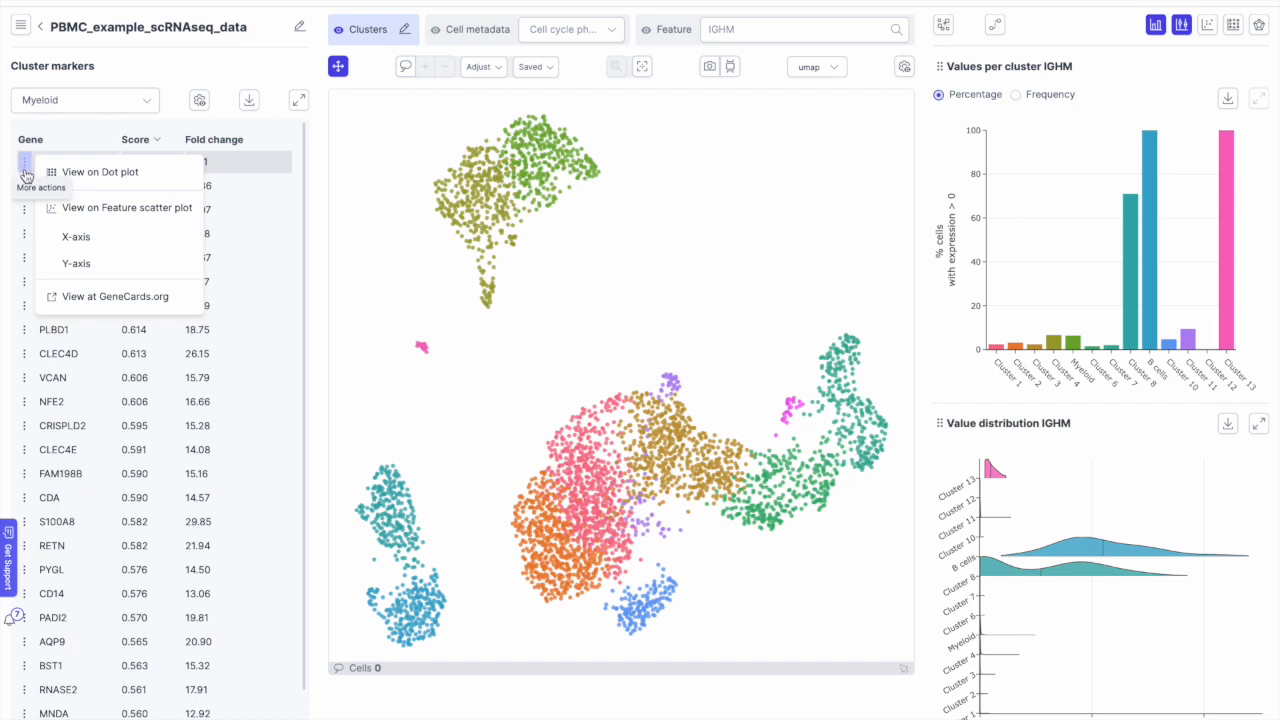
left_click(62, 296)
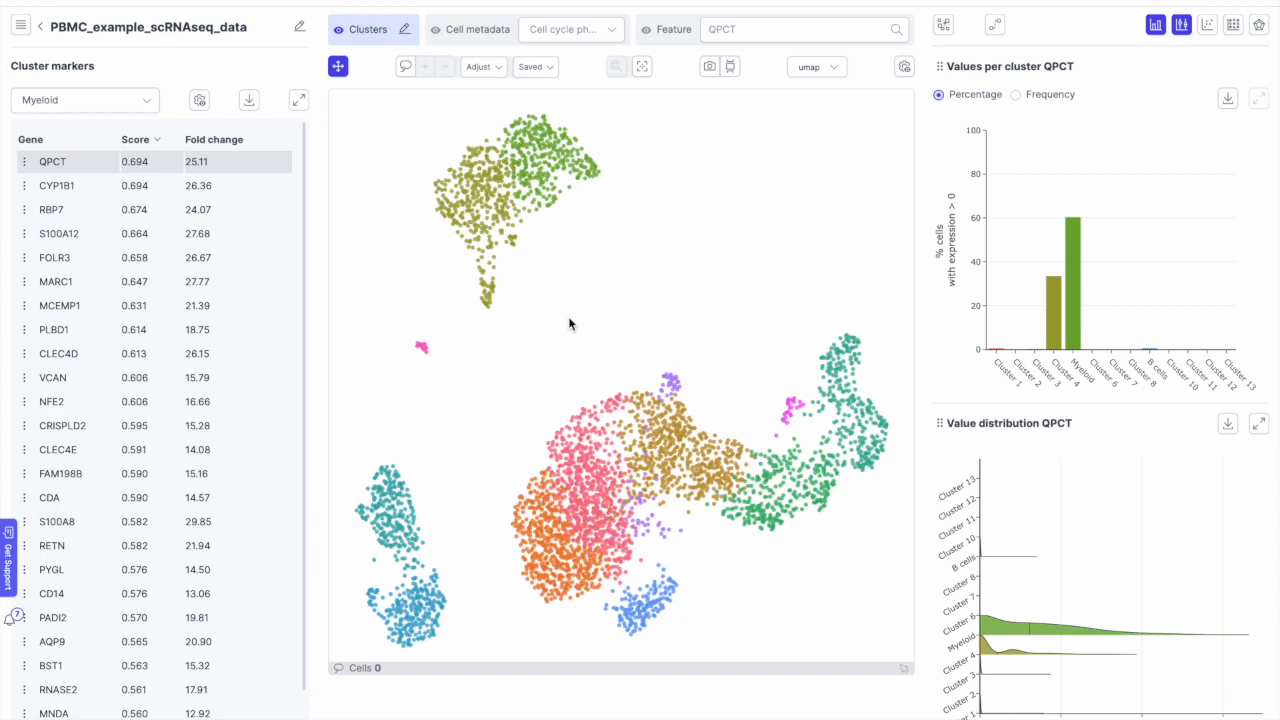
Step: Colour cells by CYP1B1 briefly, then return to QPCT expression
left_click(68, 165)
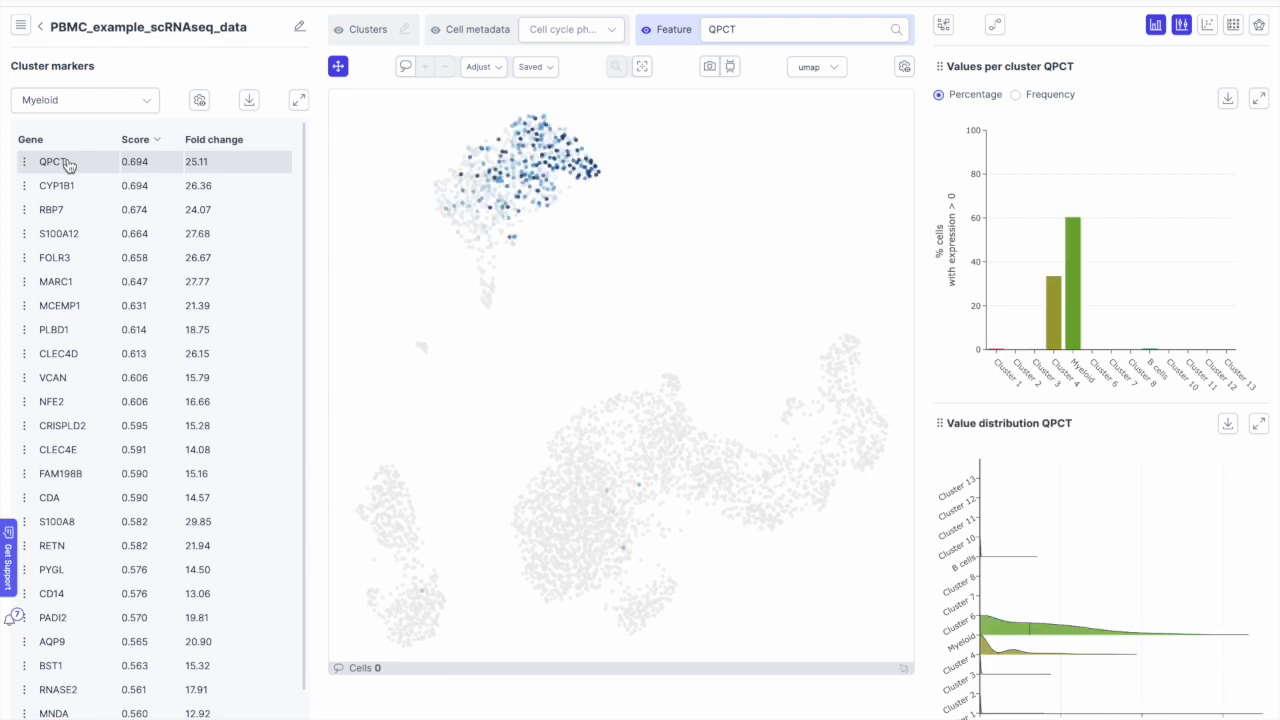
left_click(62, 180)
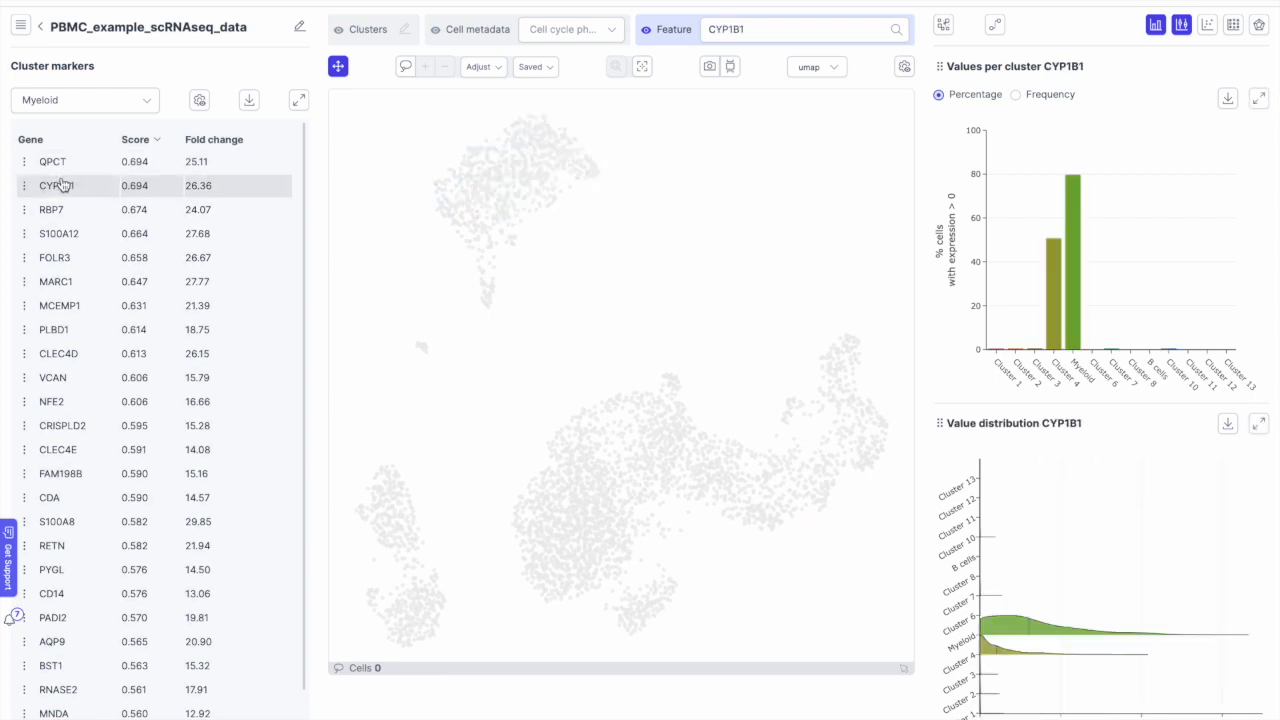
left_click(69, 160)
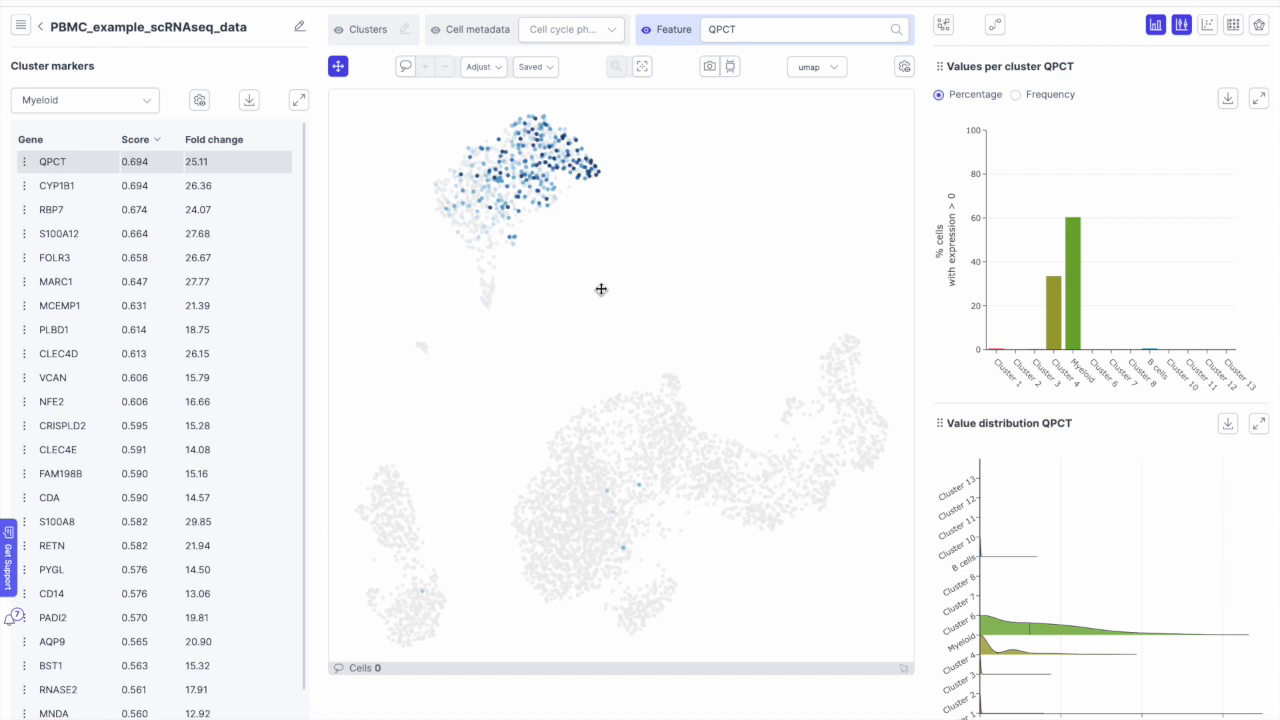
Step: Add Myeloid markers QPCT, CYP1B1, RBP7 and S100A12 to the dot plot
left_click(29, 169)
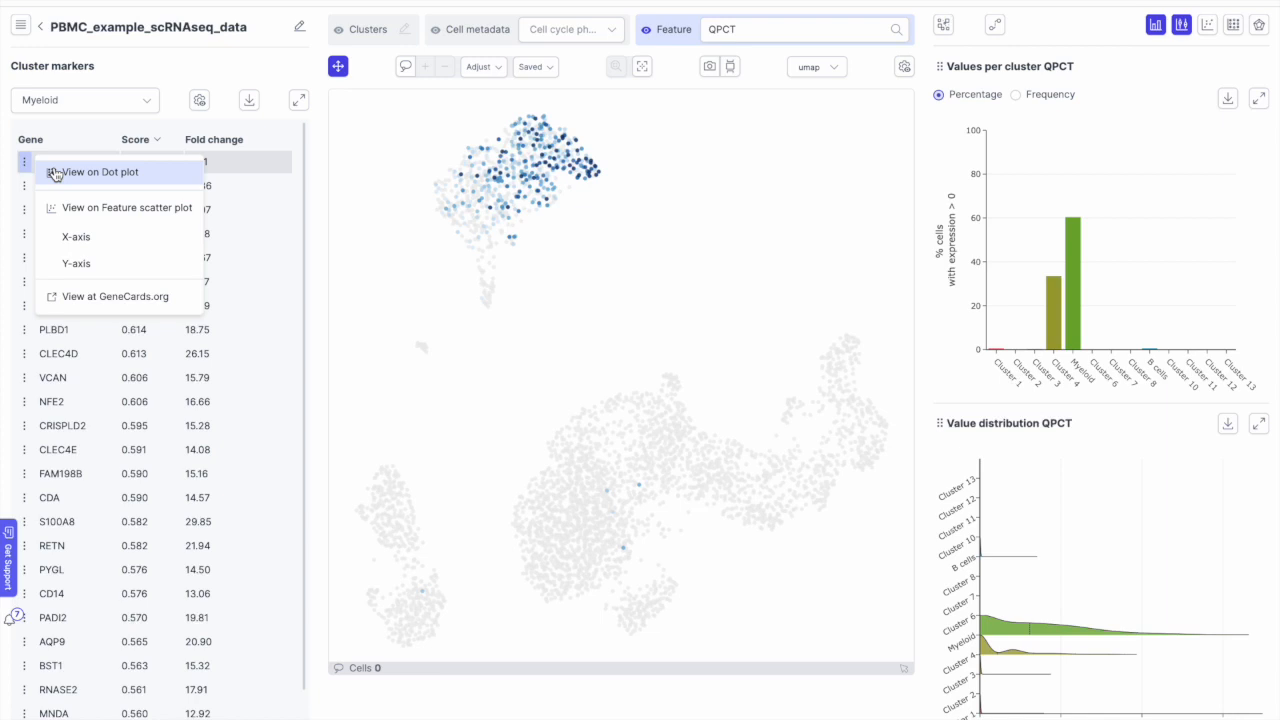
left_click(55, 173)
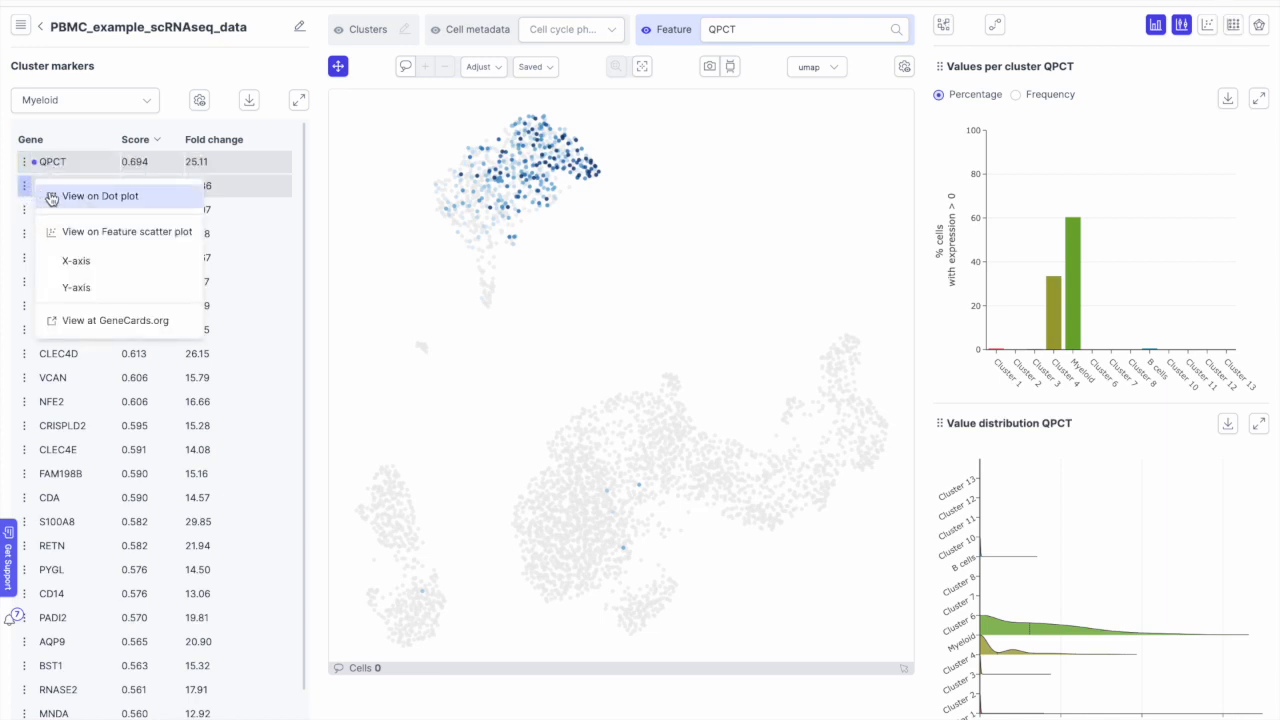
left_click(24, 209)
left_click(24, 209)
left_click(47, 220)
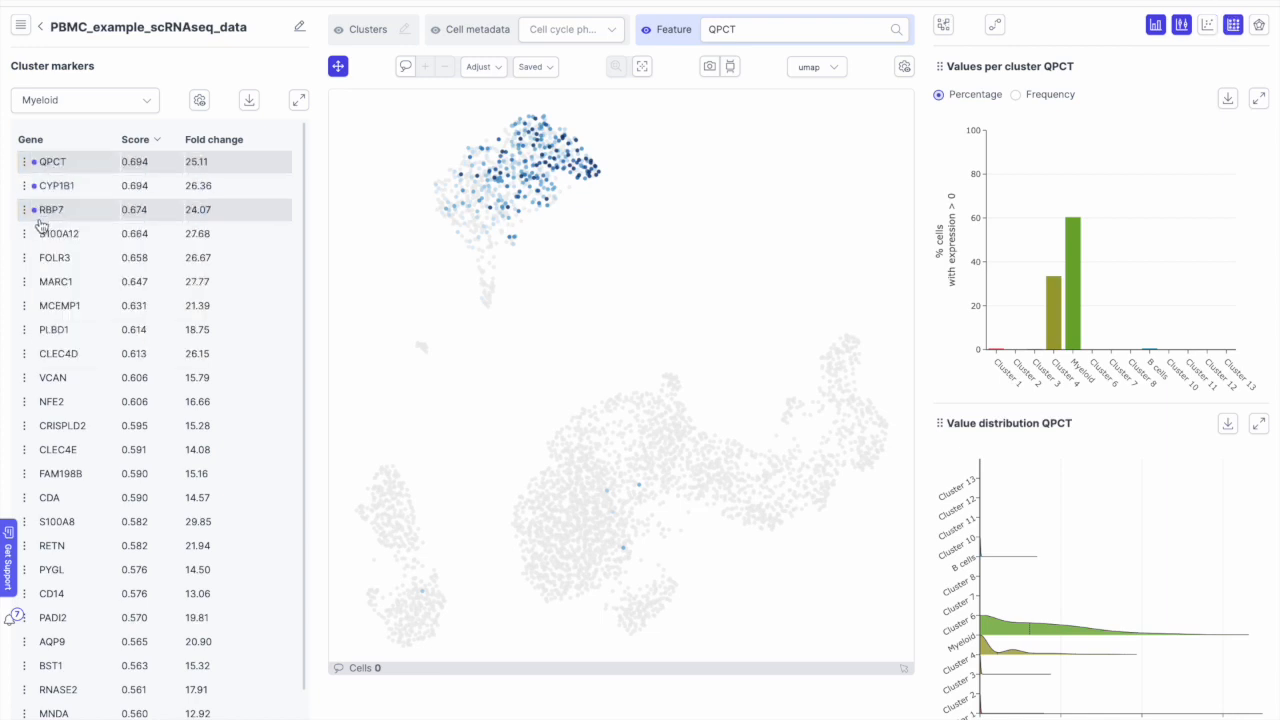
left_click(24, 233)
left_click(52, 244)
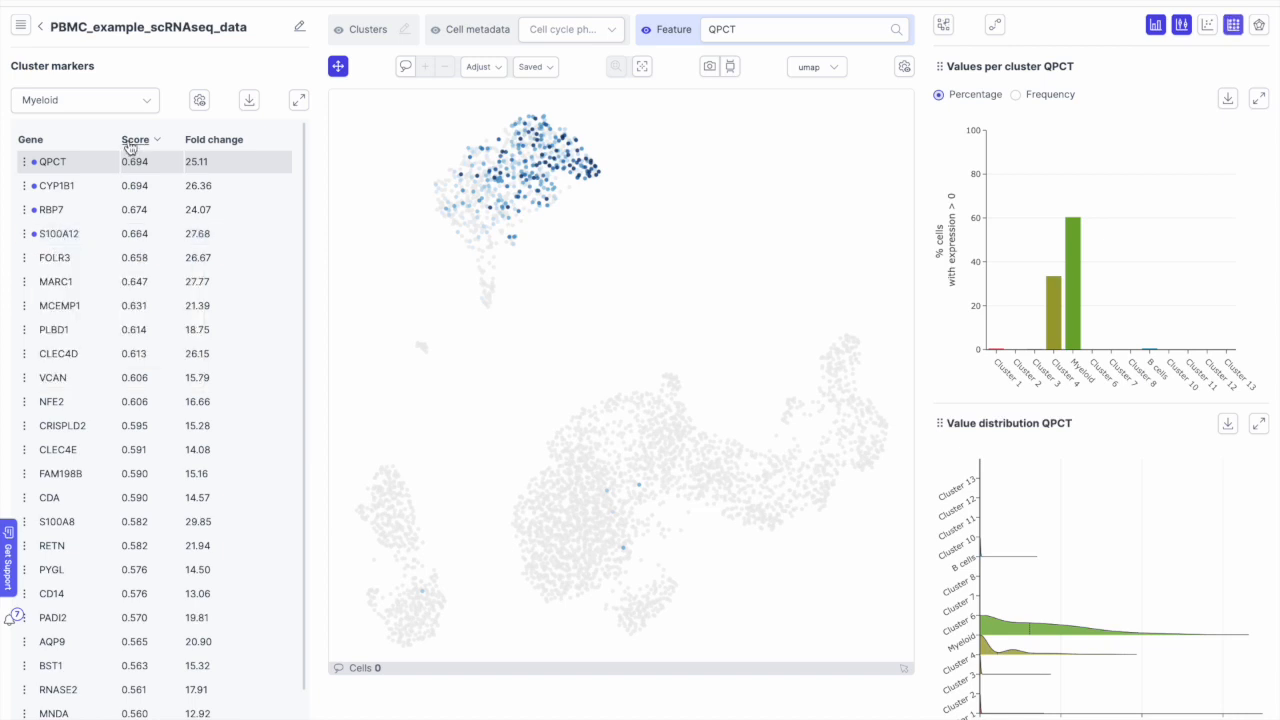
Step: Add B cell markers IGHD, FCER2, TCL1A and CD72 to the dot plot
left_click(144, 107)
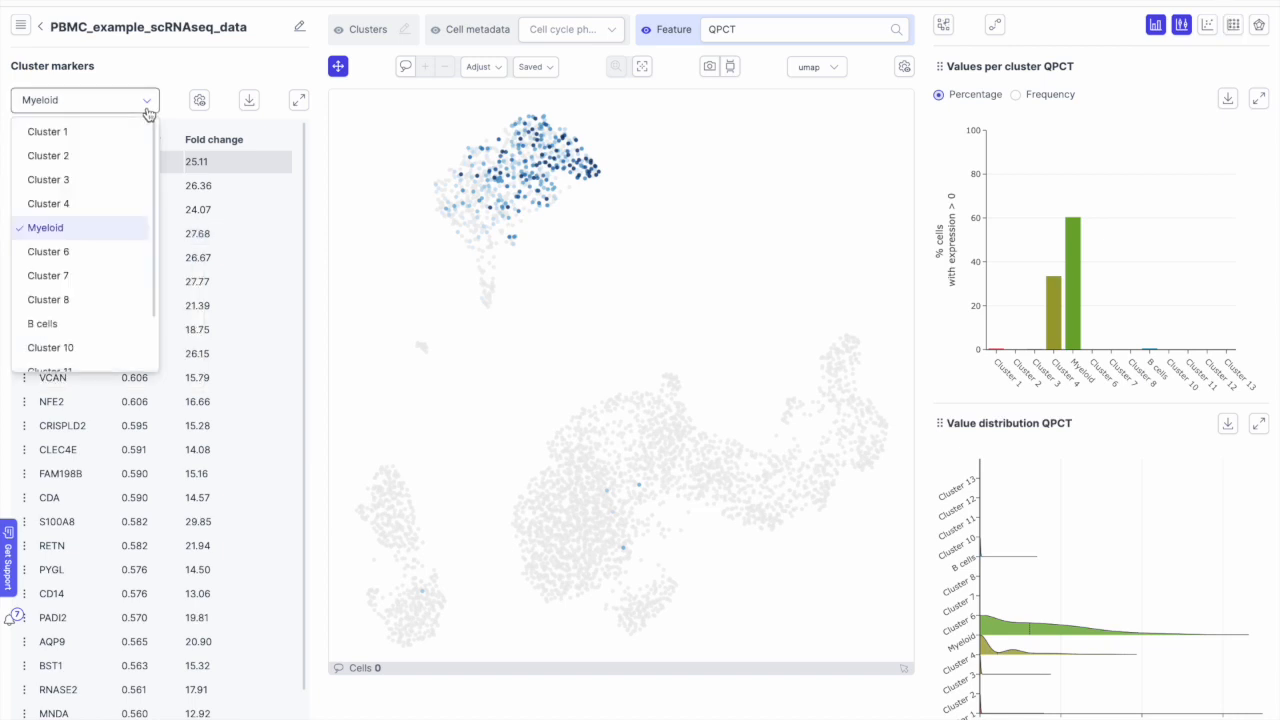
left_click(77, 323)
left_click(25, 164)
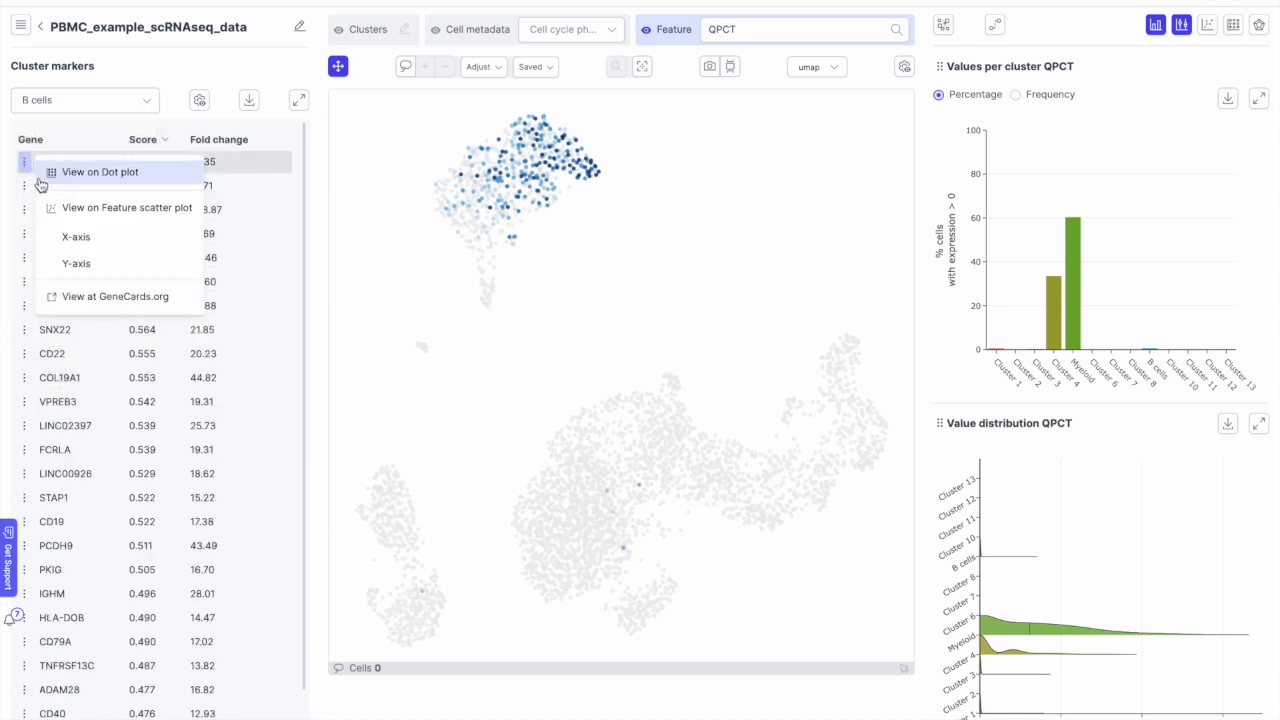
left_click(45, 176)
left_click(24, 187)
left_click(54, 198)
left_click(24, 209)
left_click(56, 220)
left_click(25, 233)
left_click(50, 244)
Step: Add Cluster 7 markers AKR1C3, FGFBP2, ADGRG1 and PRSS23 to the dot plot
left_click(124, 110)
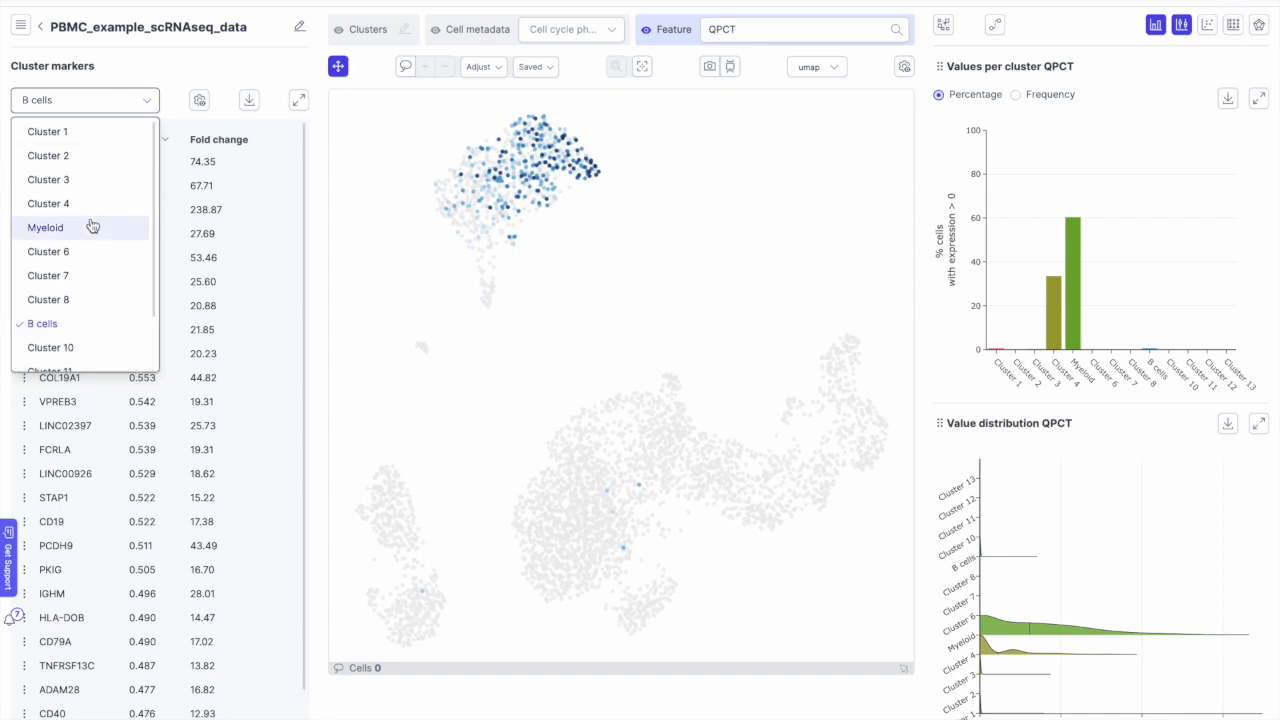
left_click(80, 275)
left_click(24, 161)
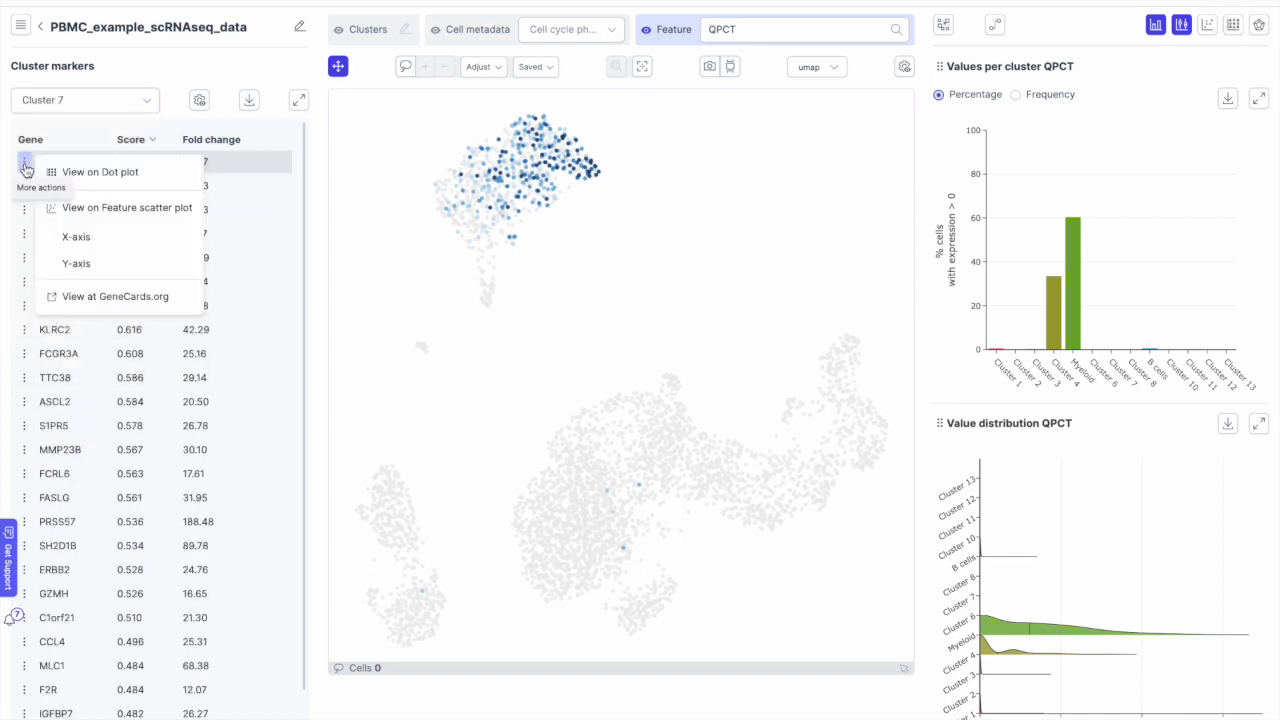
left_click(50, 172)
left_click(24, 185)
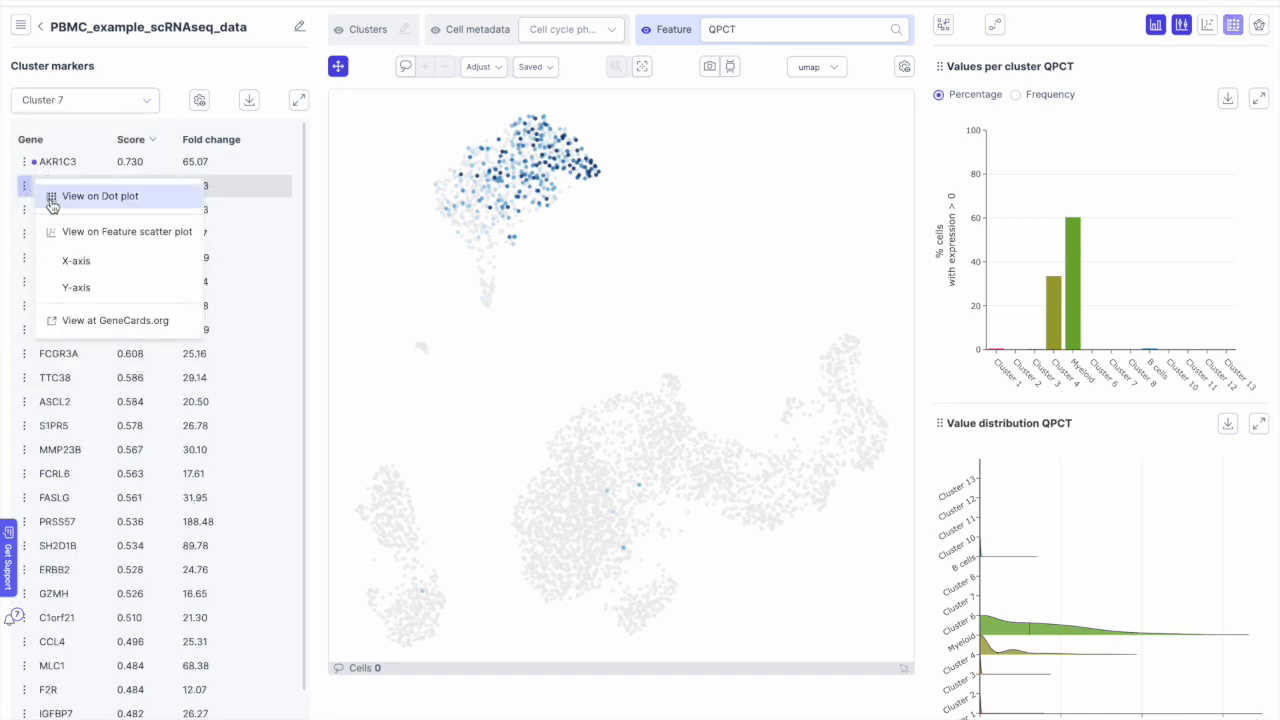
left_click(50, 196)
left_click(24, 209)
left_click(50, 220)
left_click(24, 233)
left_click(50, 244)
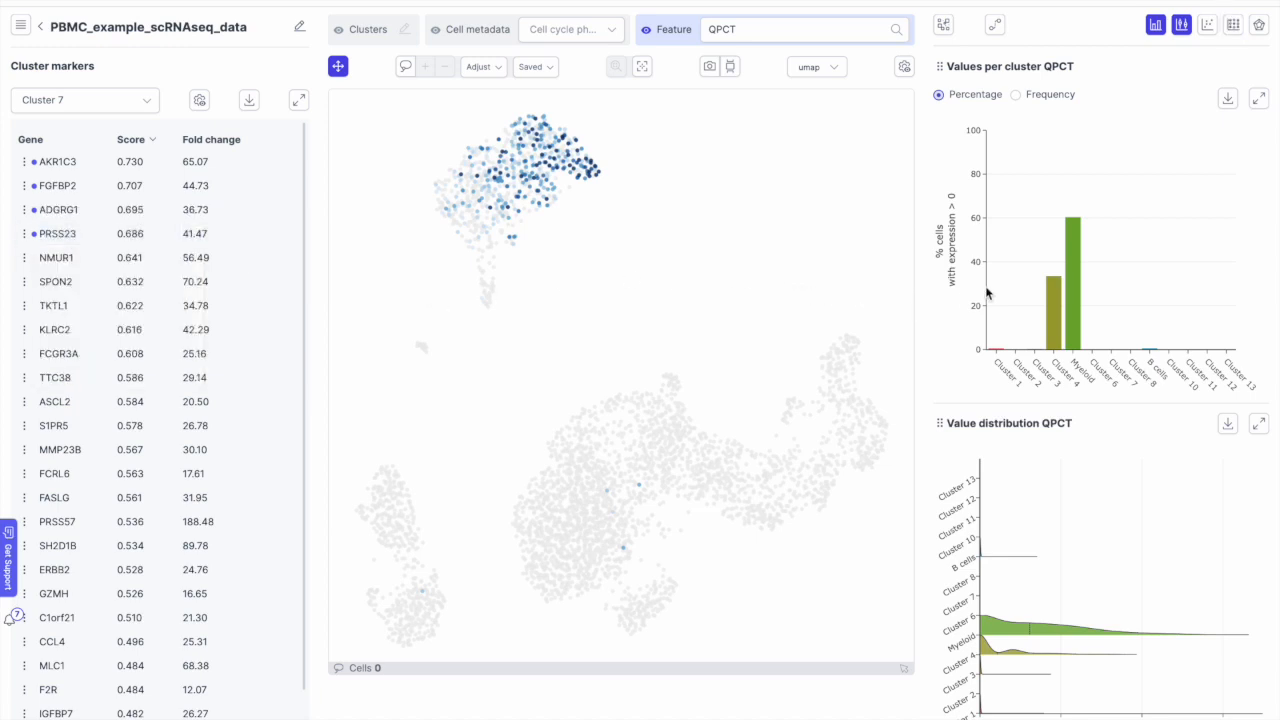
Step: Open the dot plot of the 12 marker genes and apply the white-to-blue palette
left_click(1236, 33)
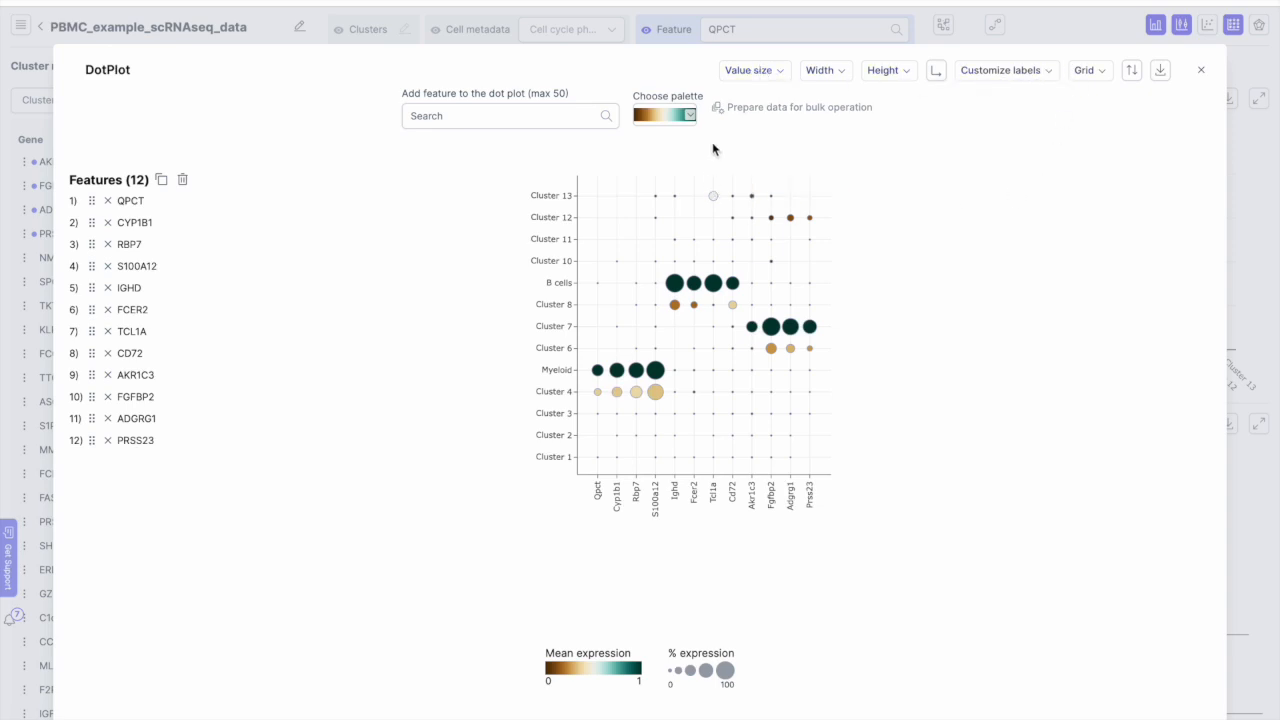
left_click(690, 117)
scroll(677, 211, "down", 3)
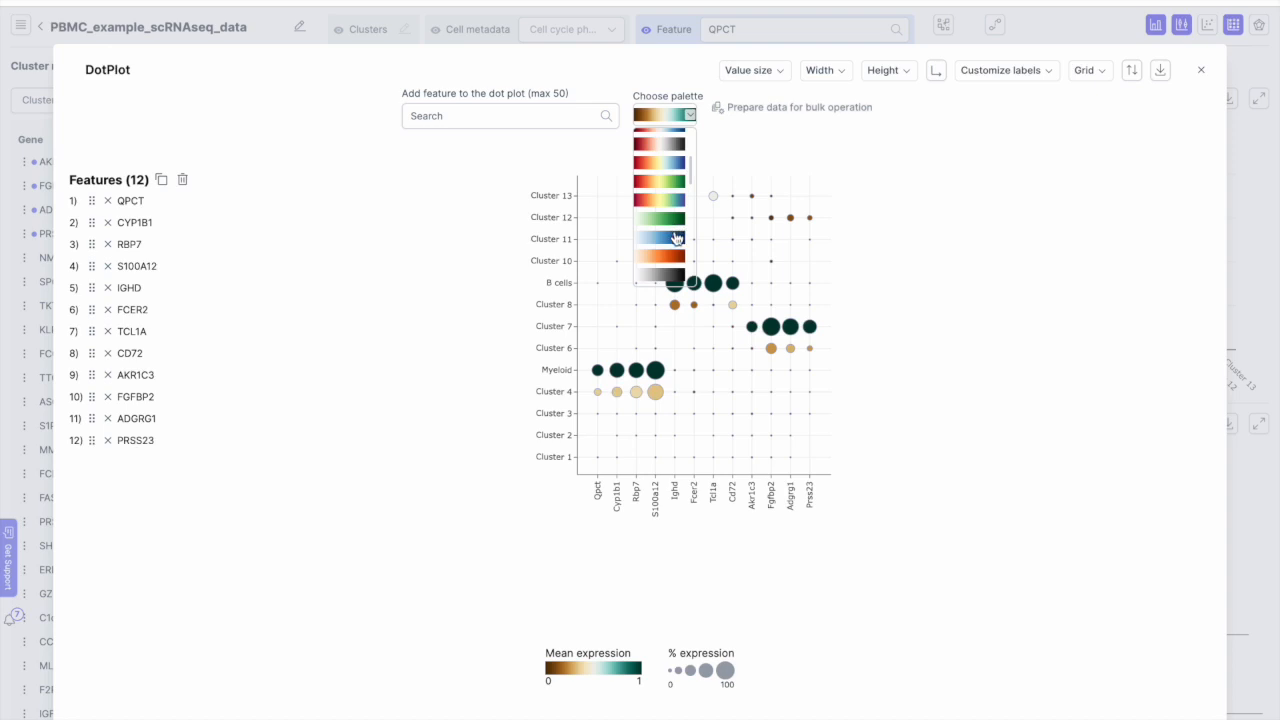
left_click(677, 238)
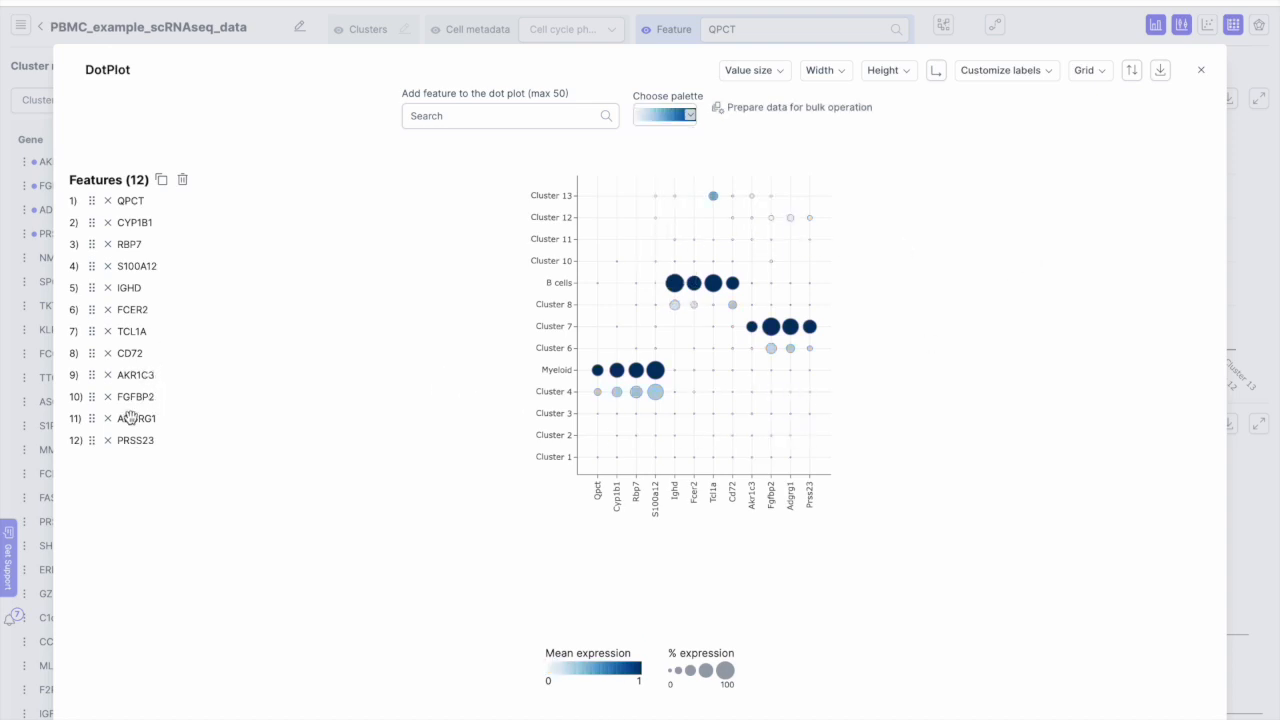
Step: Add CD14 to the dot plot right after RBP7, check export formats, then close it
left_click(543, 116)
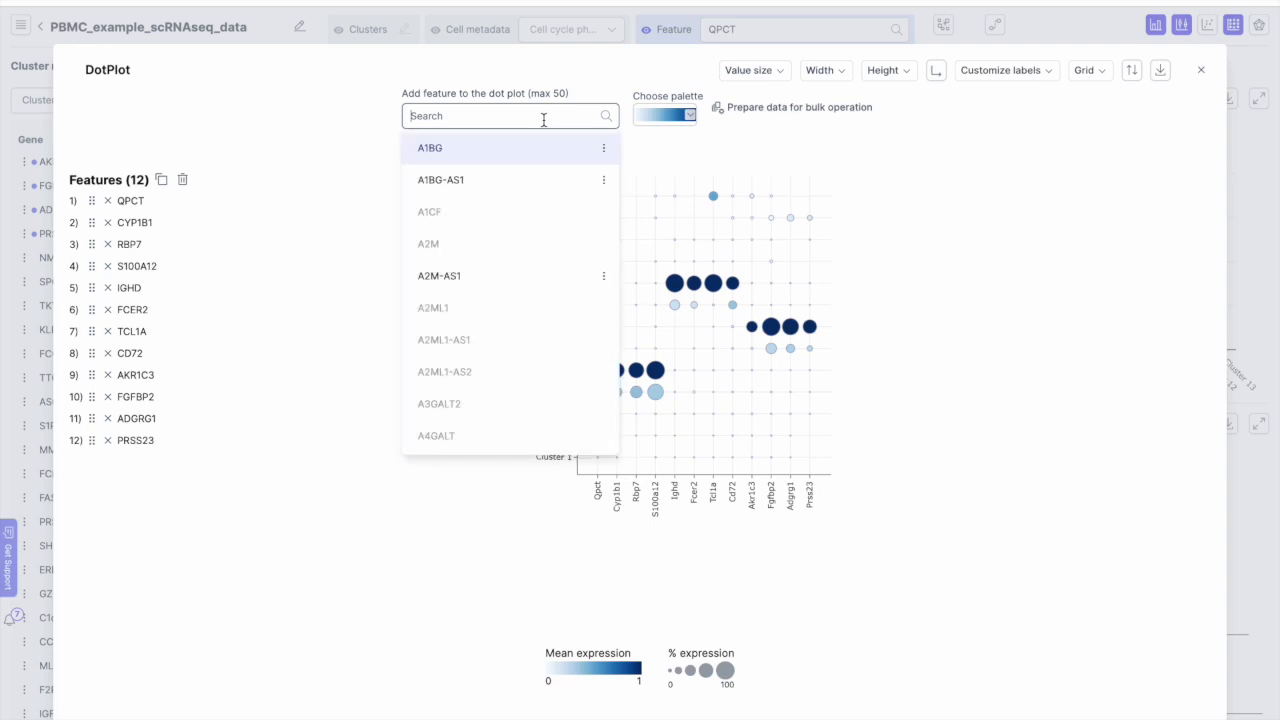
type("cd14")
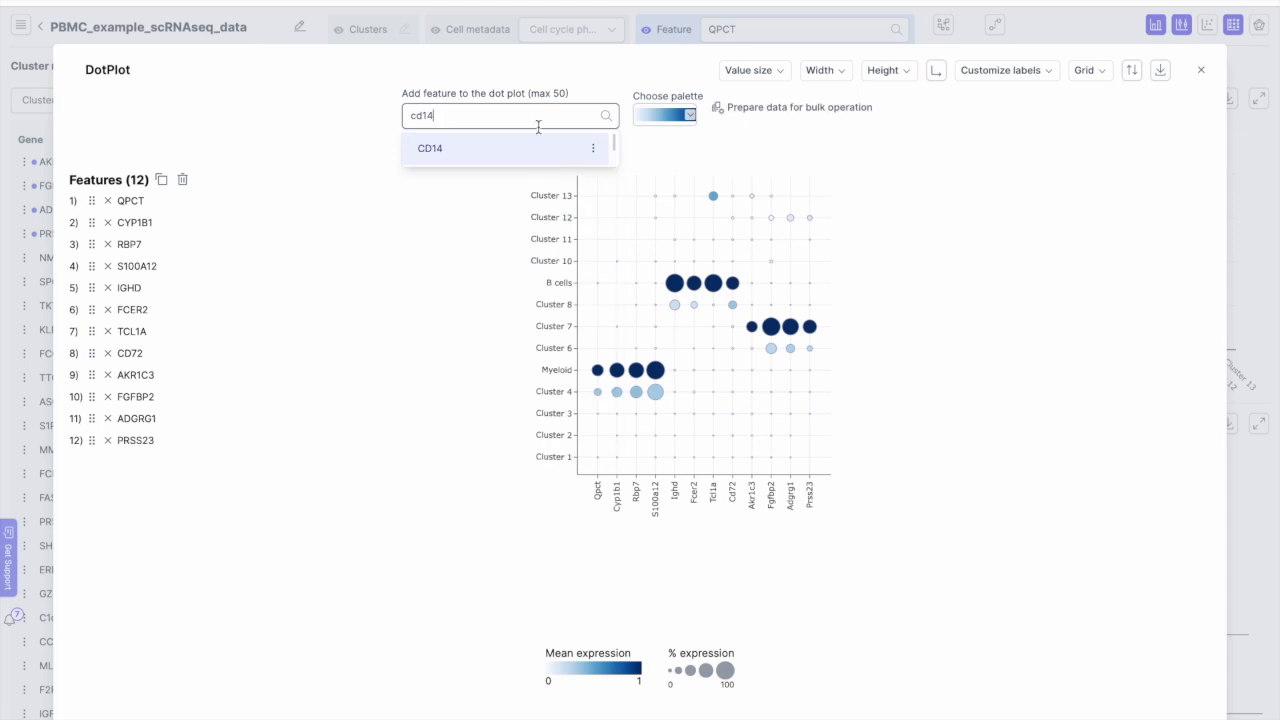
left_click(523, 146)
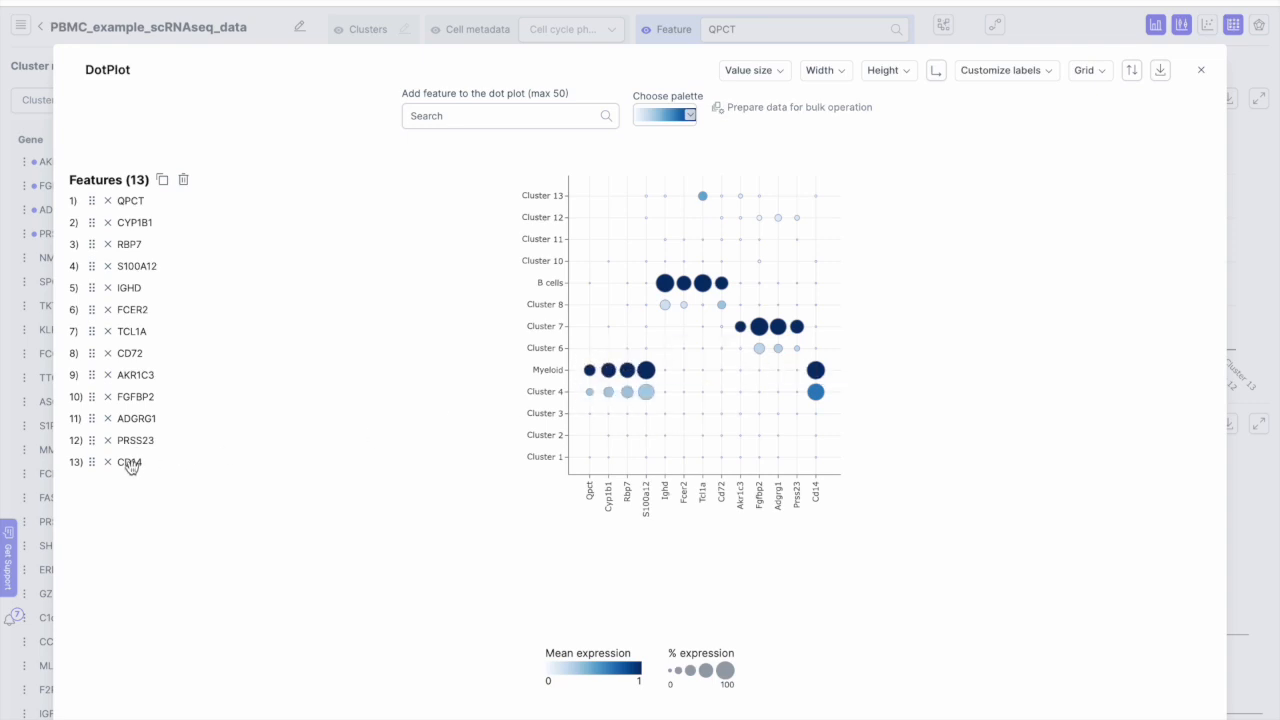
left_click_drag(124, 463, 139, 268)
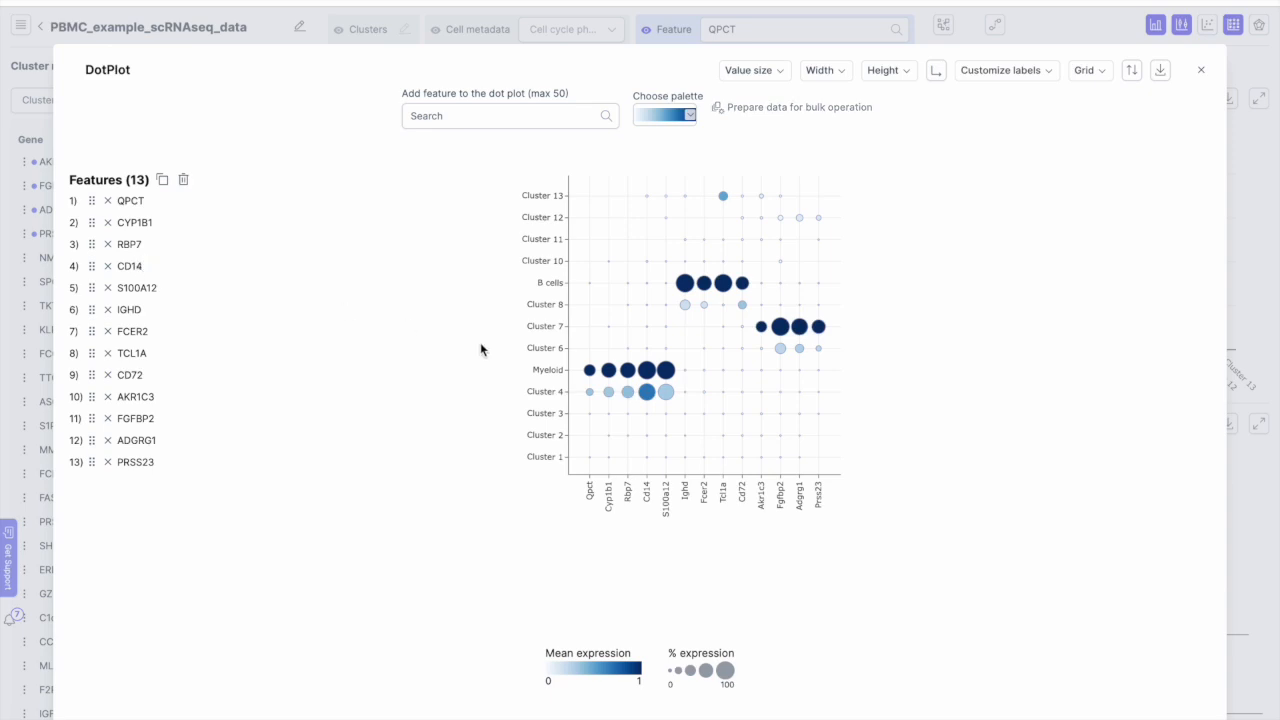
left_click(1162, 76)
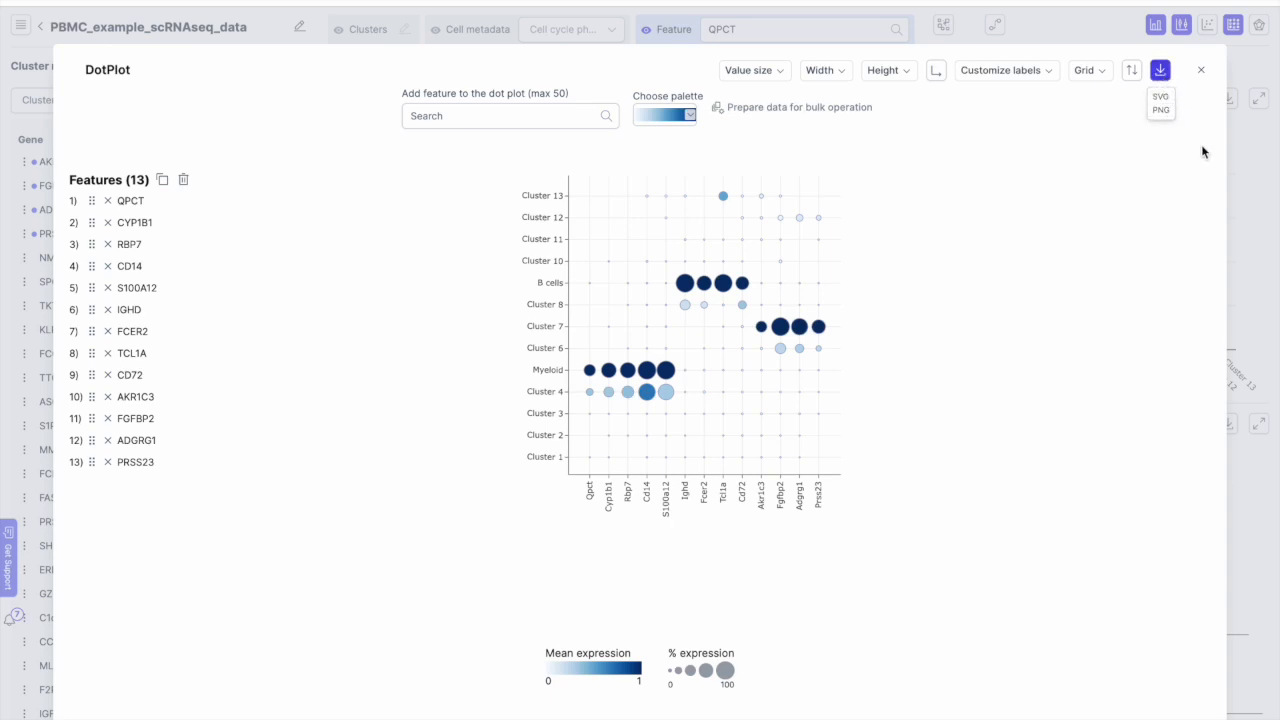
left_click(1202, 73)
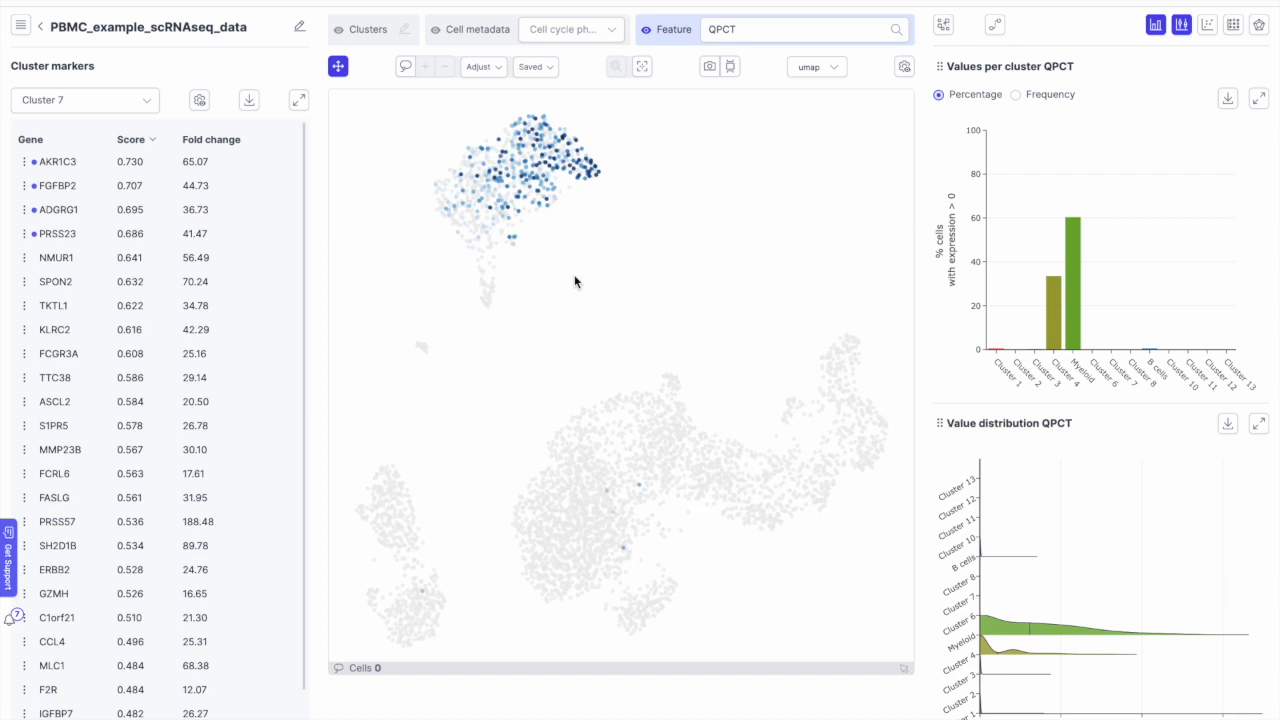
Step: Import cluster labels from the Lund Project's REFERENCE SAMPLE dataset
left_click(946, 28)
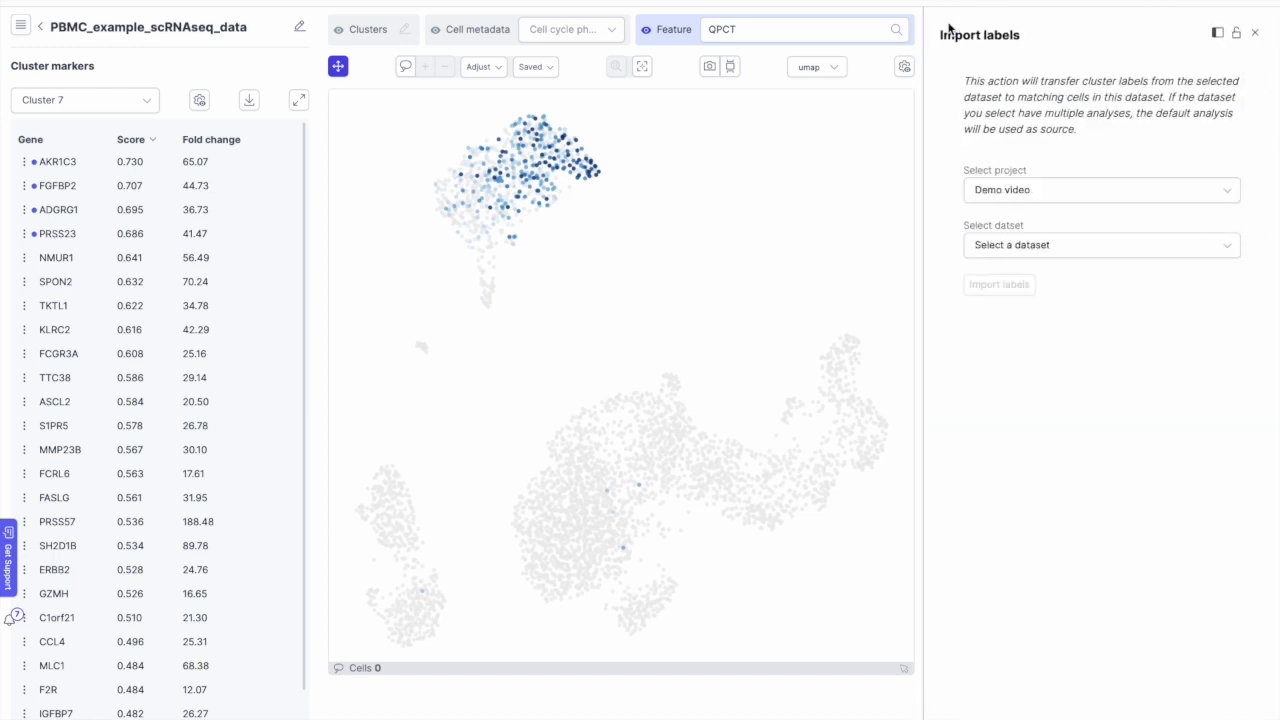
left_click(1028, 196)
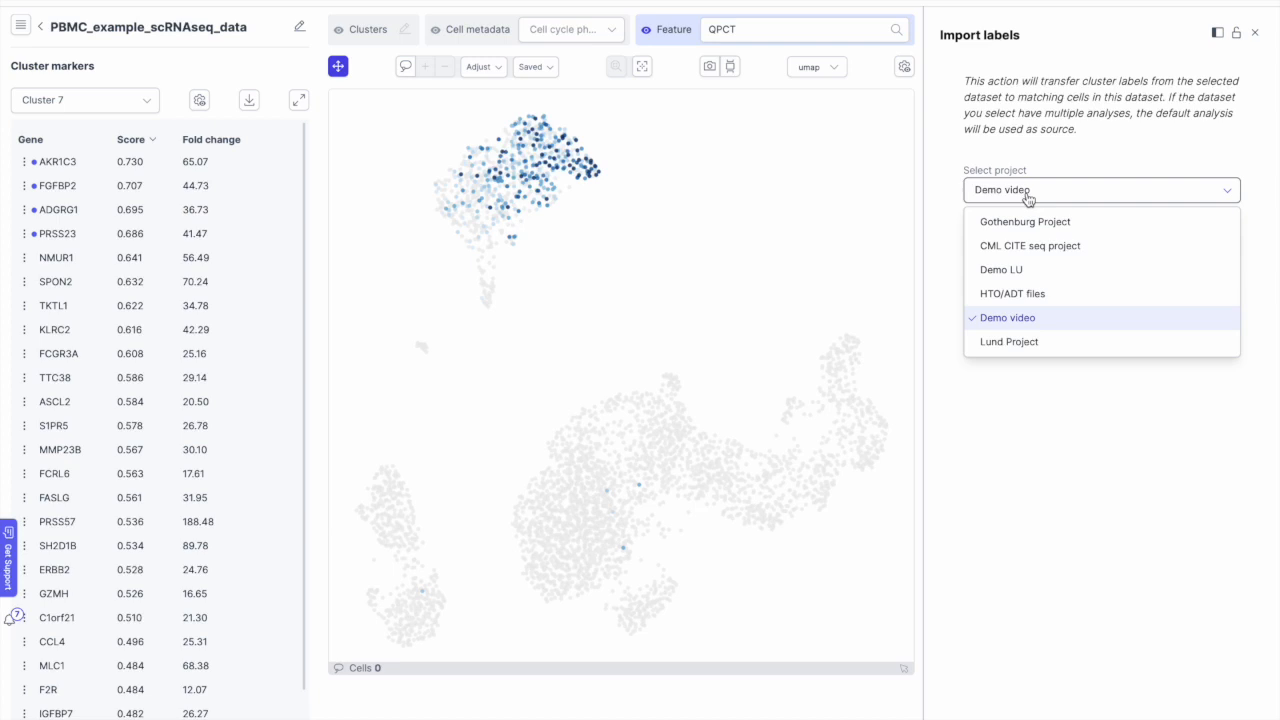
left_click(1030, 341)
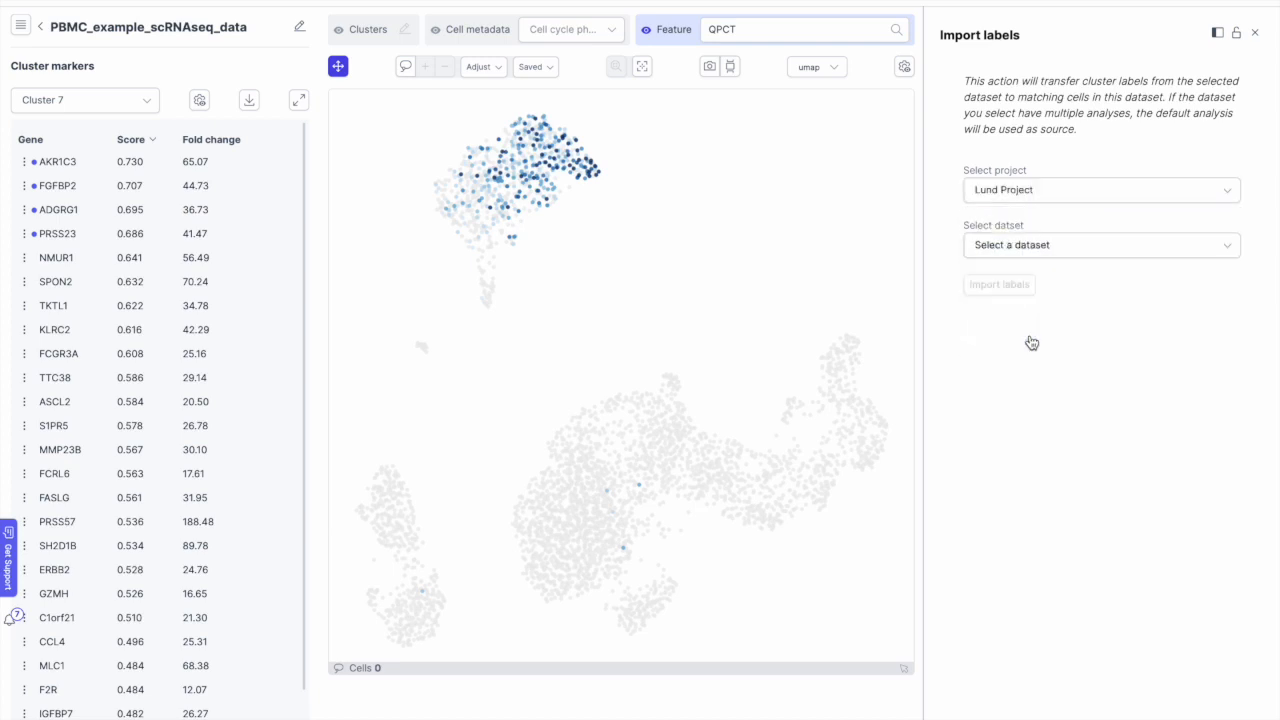
left_click(1047, 252)
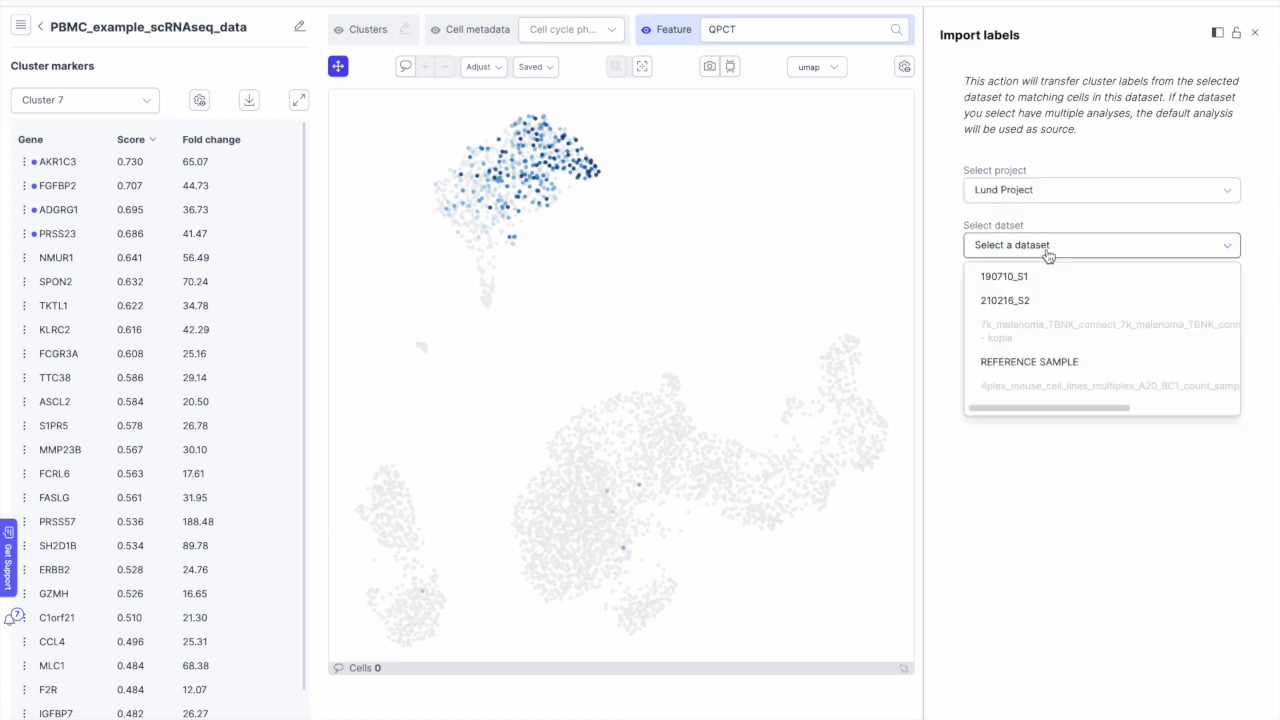
left_click(1048, 363)
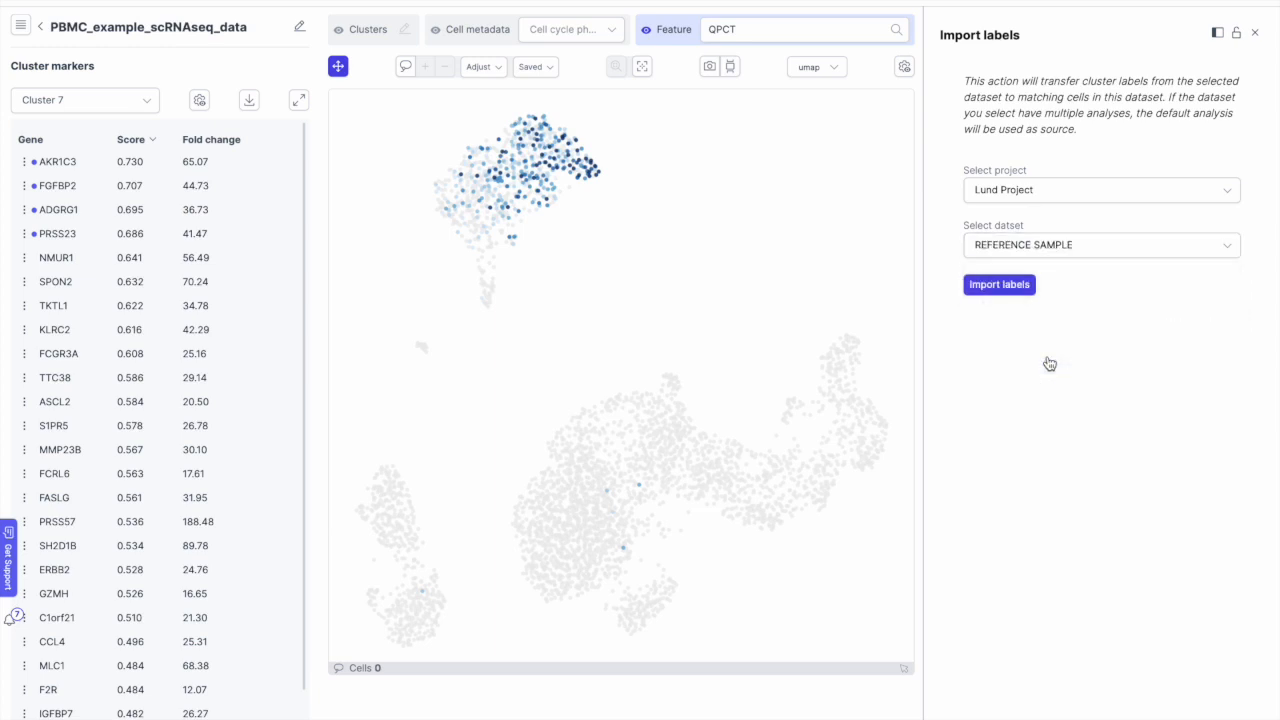
left_click(1015, 289)
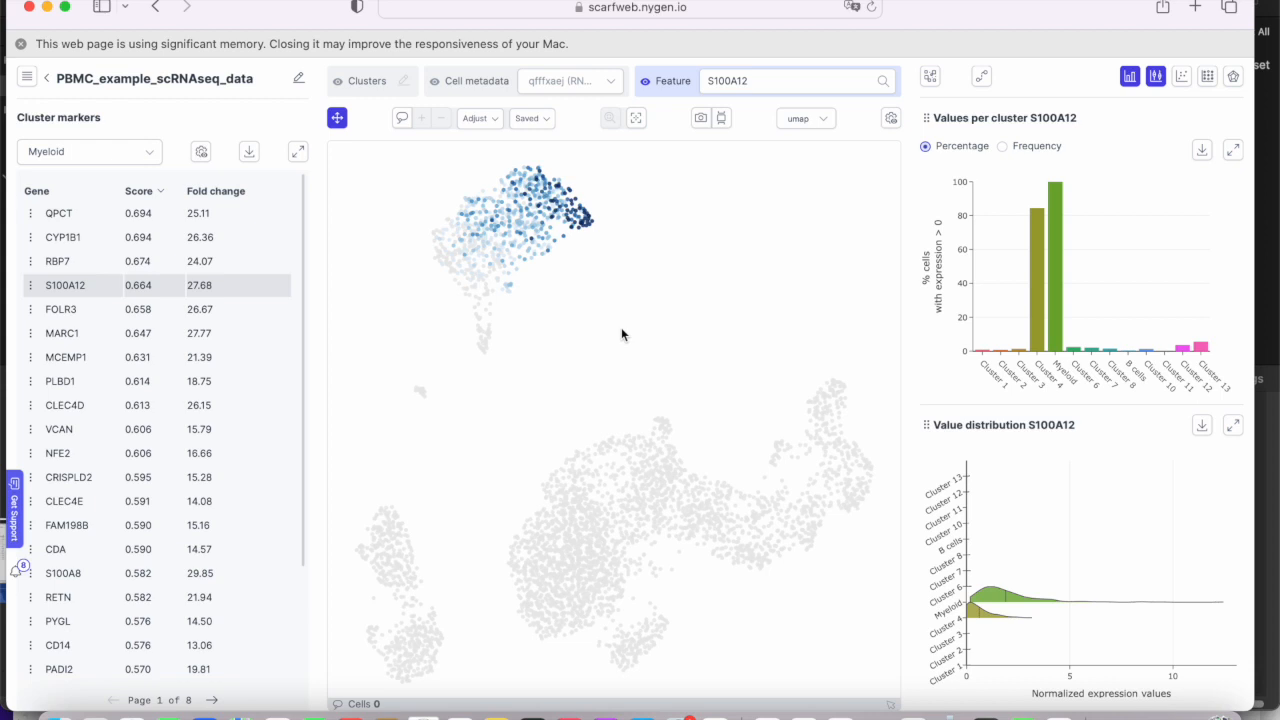
Step: Colour the cells by the imported qfffxaej (RNA_leiden_cluster) labels from Cell metadata
left_click(543, 92)
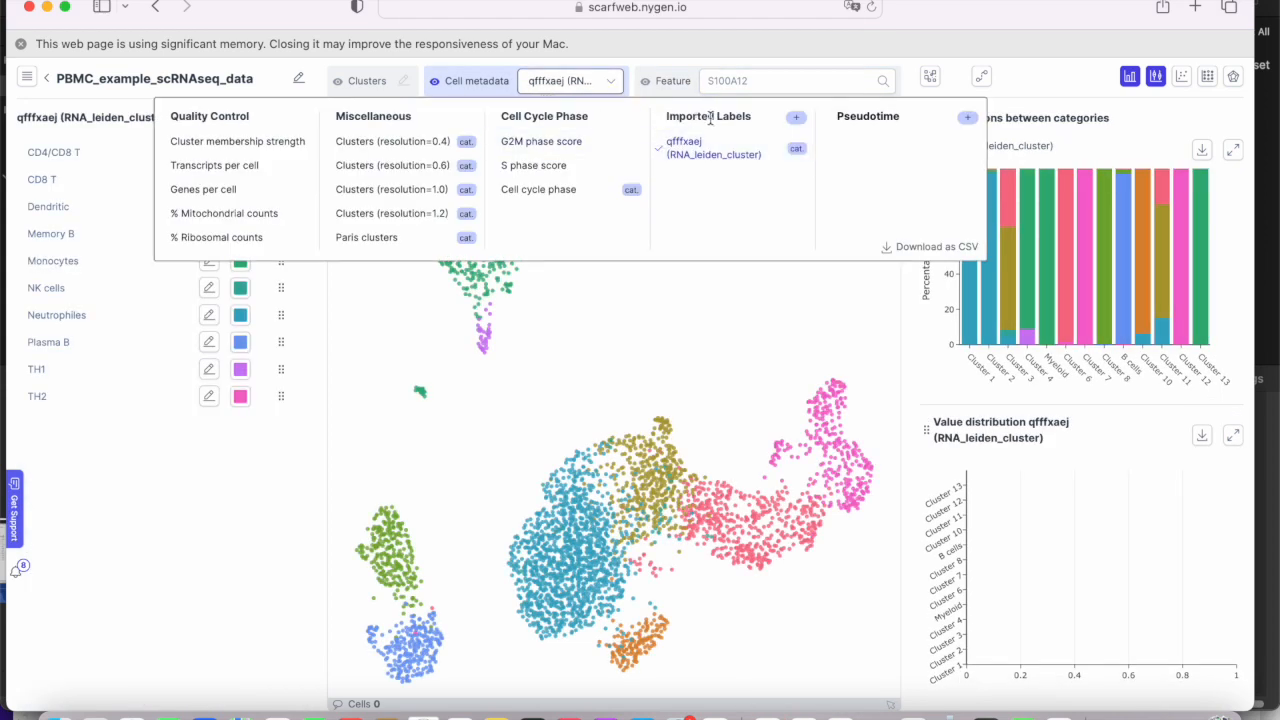
left_click(697, 156)
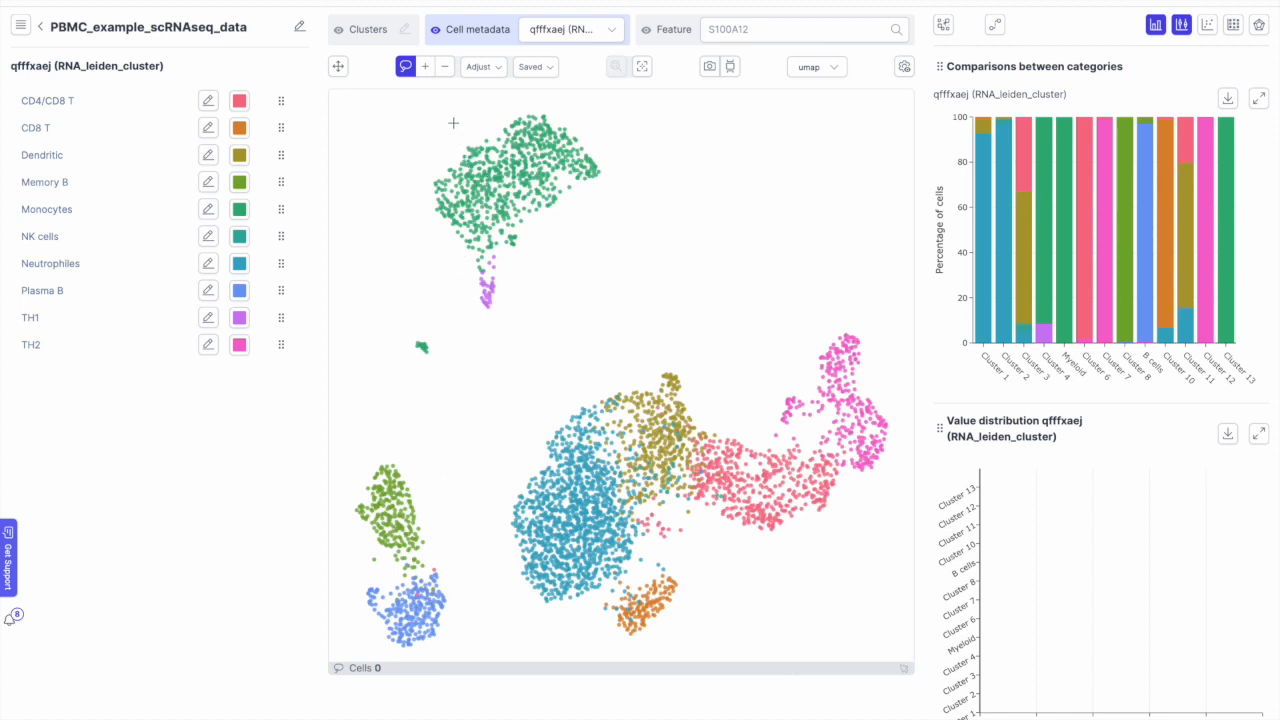
Step: Lasso the upper green Monocytes cluster, drop its TH1 cells, save as 'Myeloid cells', then clear
mouse_move(453, 123)
left_mouse_down()
mouse_move(421, 165)
mouse_move(419, 245)
mouse_move(451, 282)
mouse_move(488, 288)
mouse_move(560, 269)
mouse_move(623, 197)
mouse_move(626, 158)
mouse_move(590, 120)
mouse_move(530, 102)
mouse_move(456, 123)
left_mouse_up()
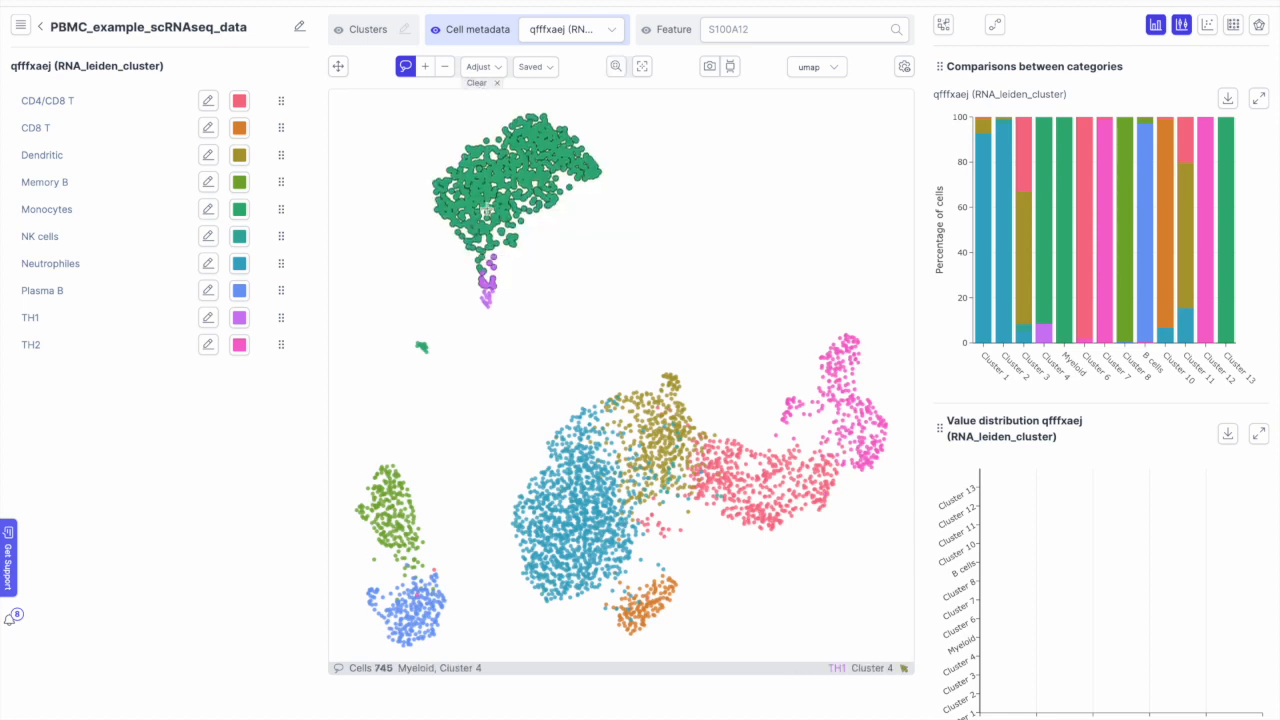
left_click(487, 70)
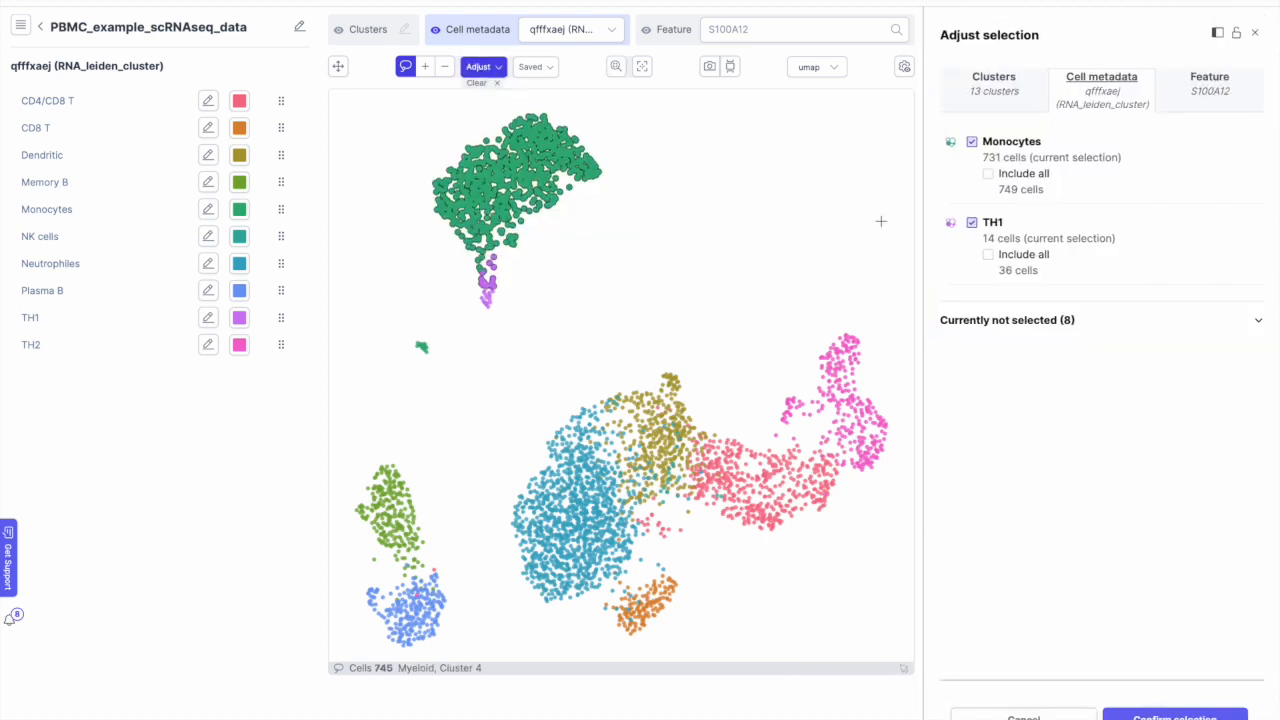
left_click(972, 224)
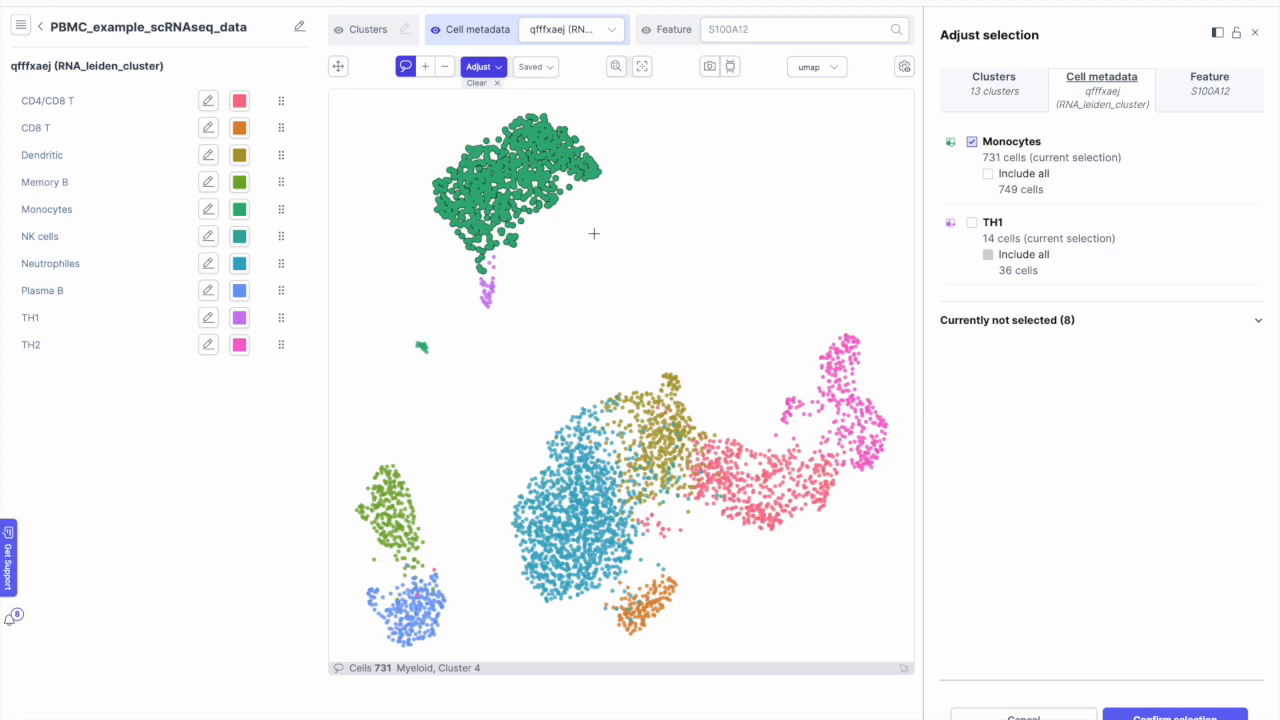
left_click(537, 70)
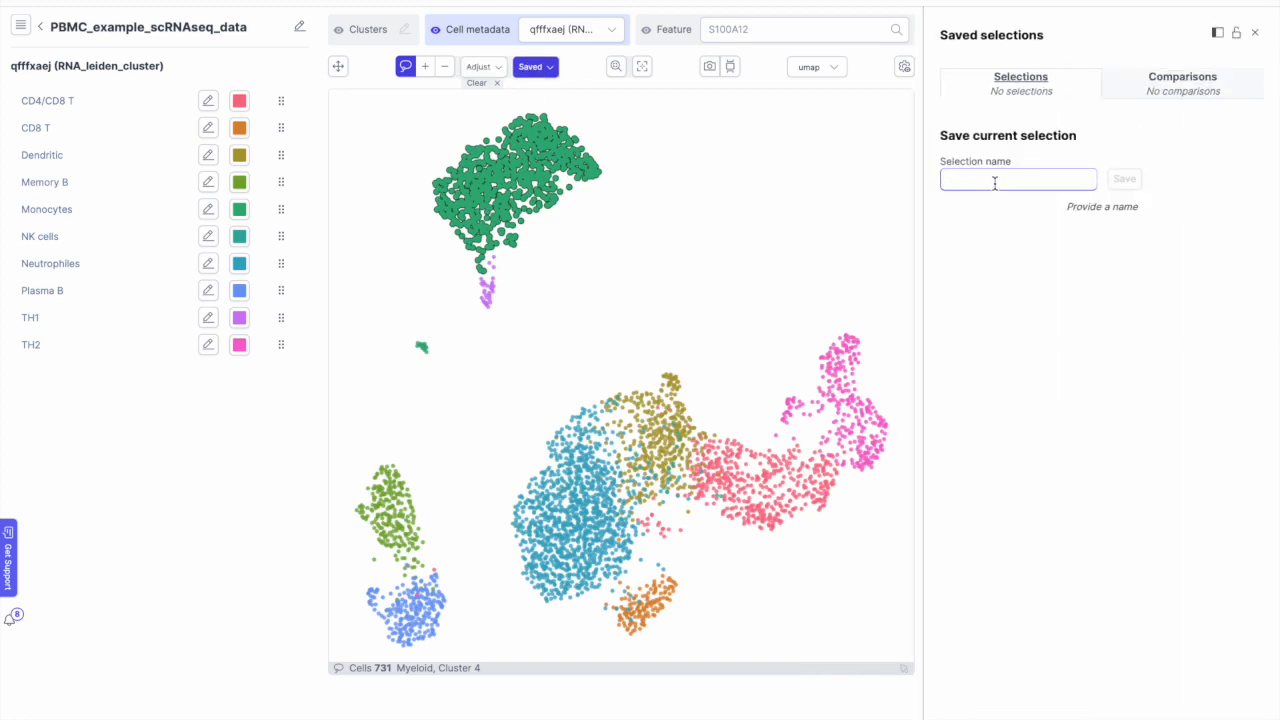
type("Myeloid cells")
left_click(1136, 180)
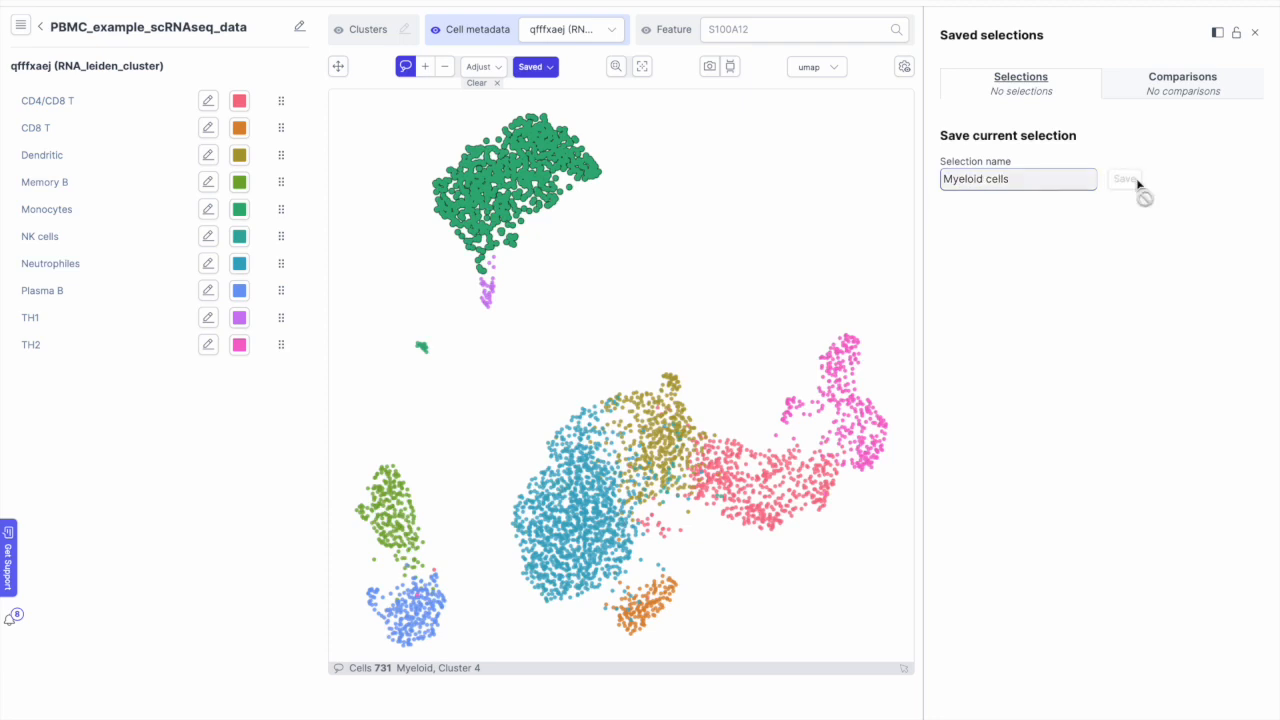
left_click(497, 83)
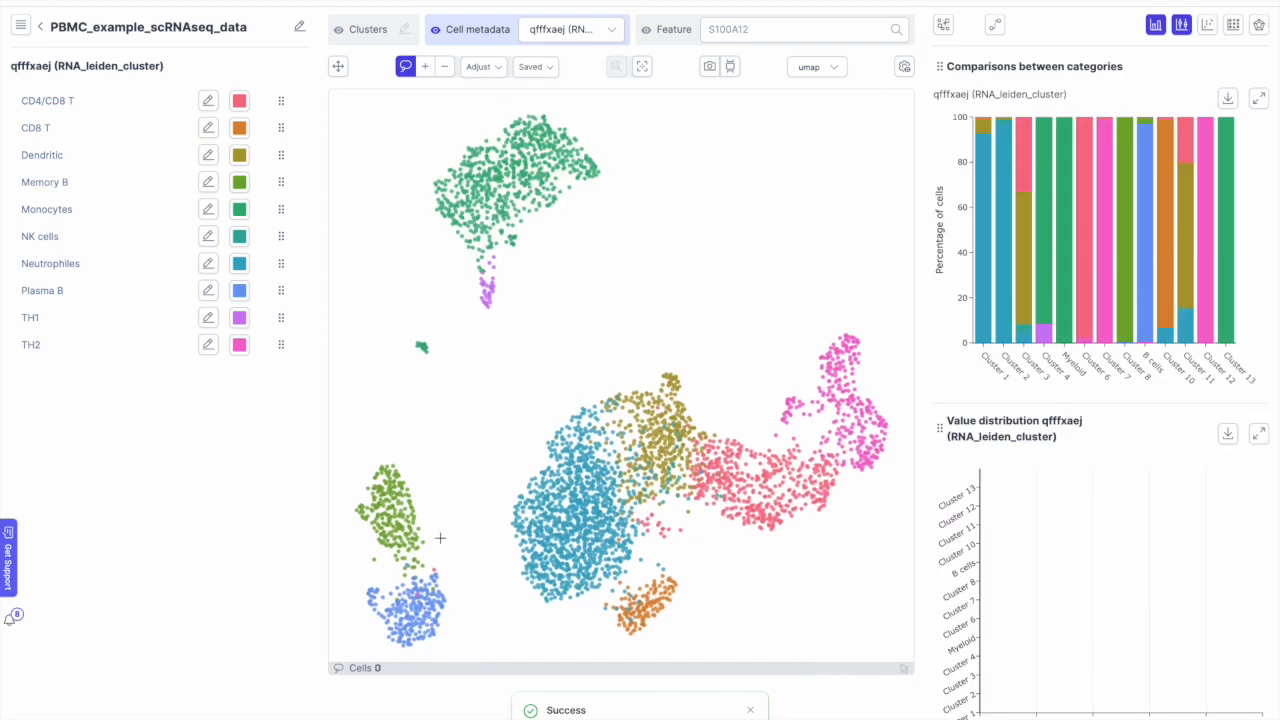
Step: Lasso the lower-left blue cluster, drop Memory B, CD4/CD8 T and TH2, and save as 'B cells'
mouse_move(440, 541)
left_mouse_down()
mouse_move(352, 596)
mouse_move(372, 632)
mouse_move(418, 650)
mouse_move(457, 527)
mouse_move(432, 545)
left_mouse_up()
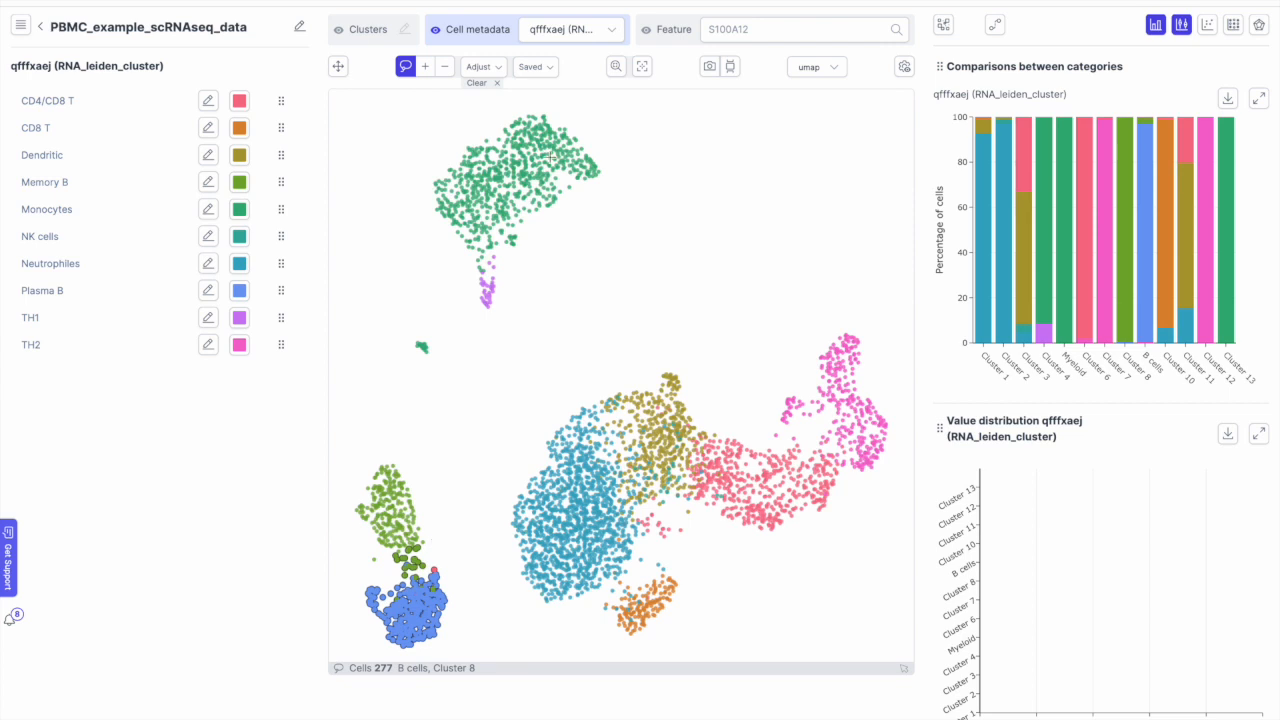
left_click(481, 67)
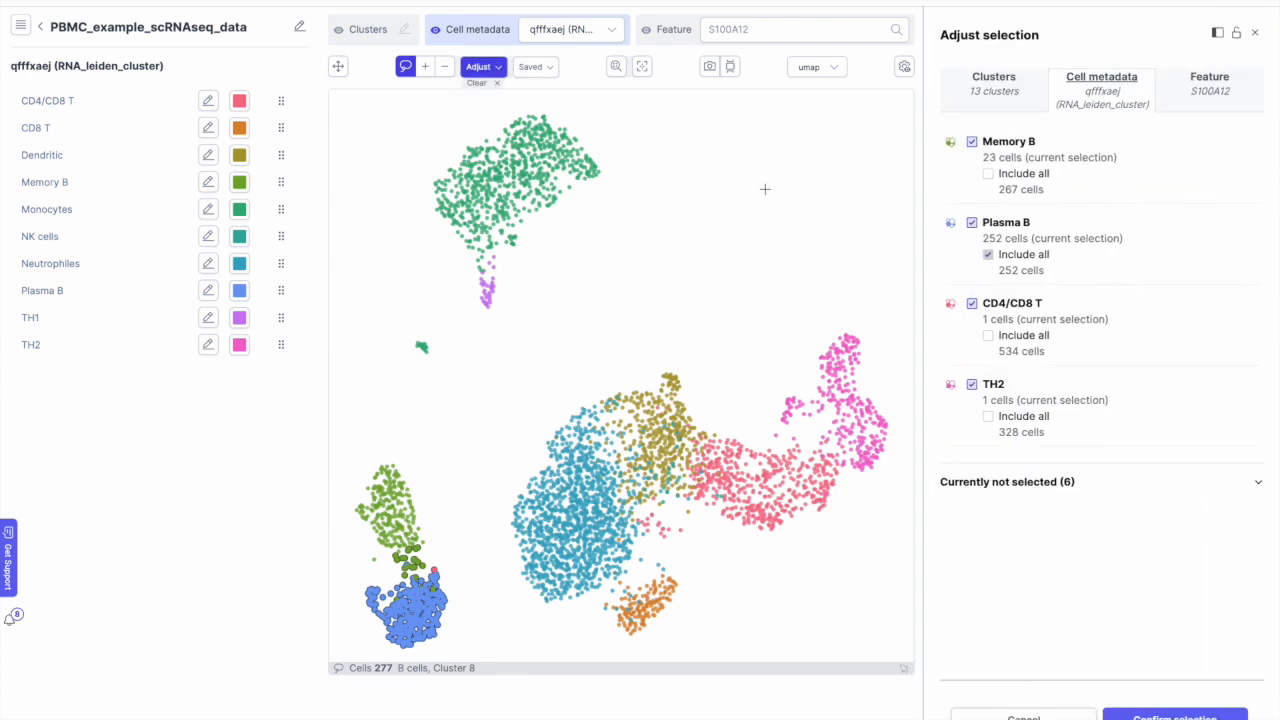
left_click(972, 143)
left_click(971, 303)
left_click(972, 384)
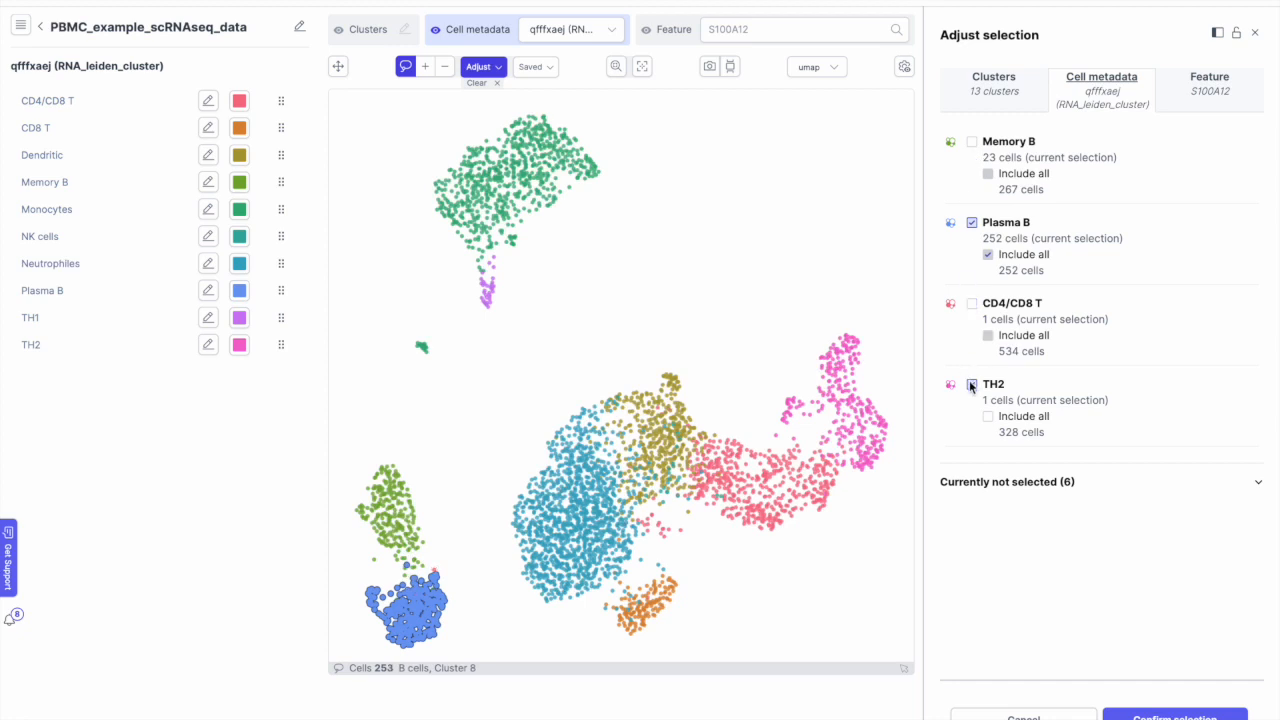
left_click(547, 72)
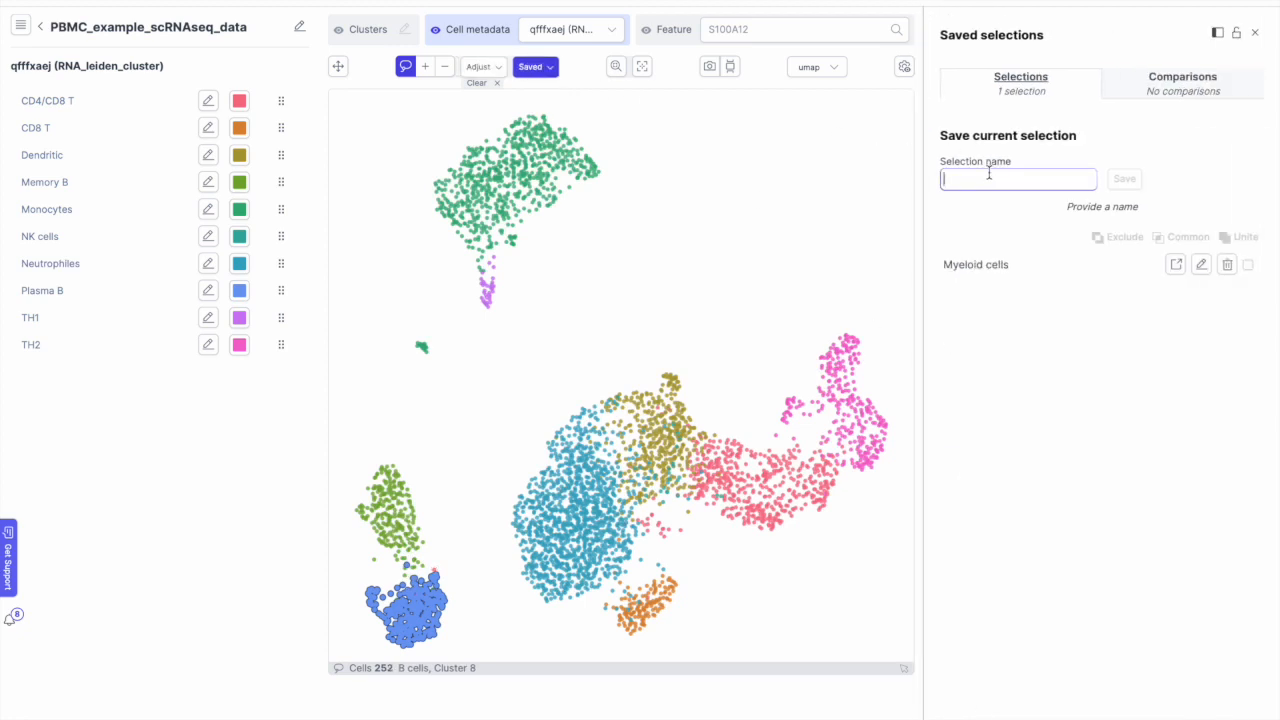
type("B cells")
left_click(1131, 180)
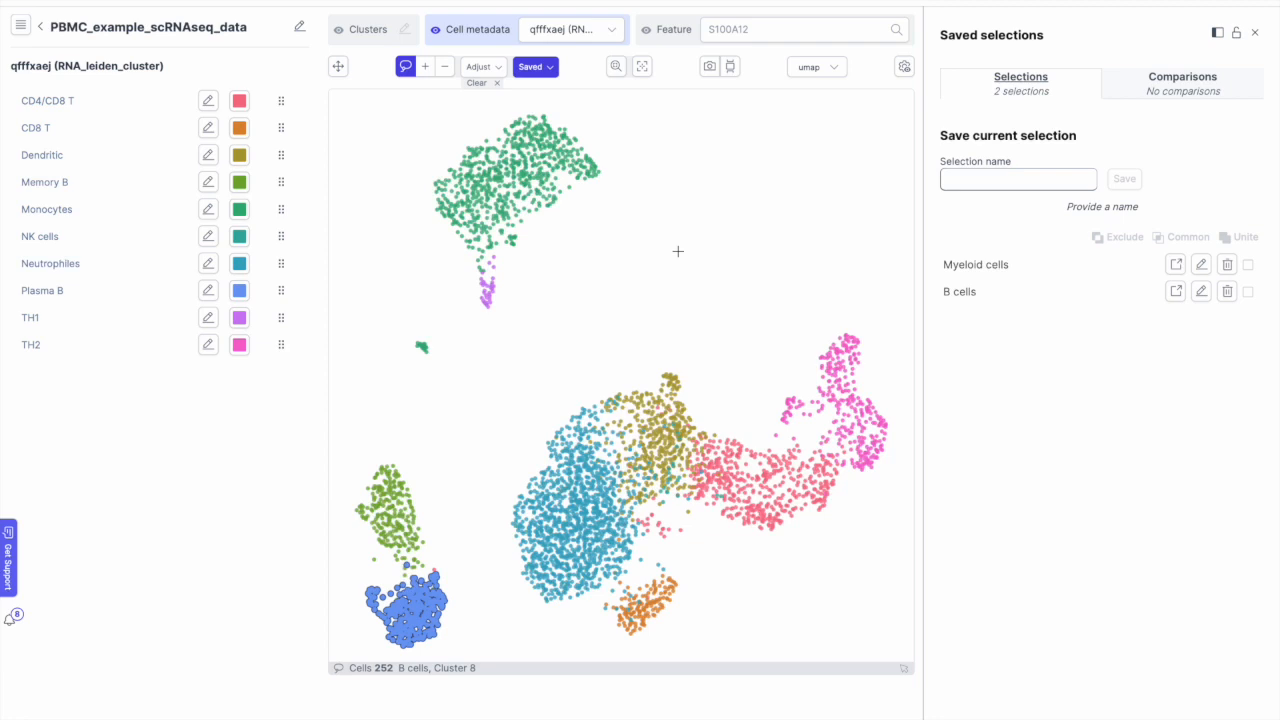
Step: Save the top of the green cluster as 'Myeloid top', then clear and lasso its left side
left_click(407, 70)
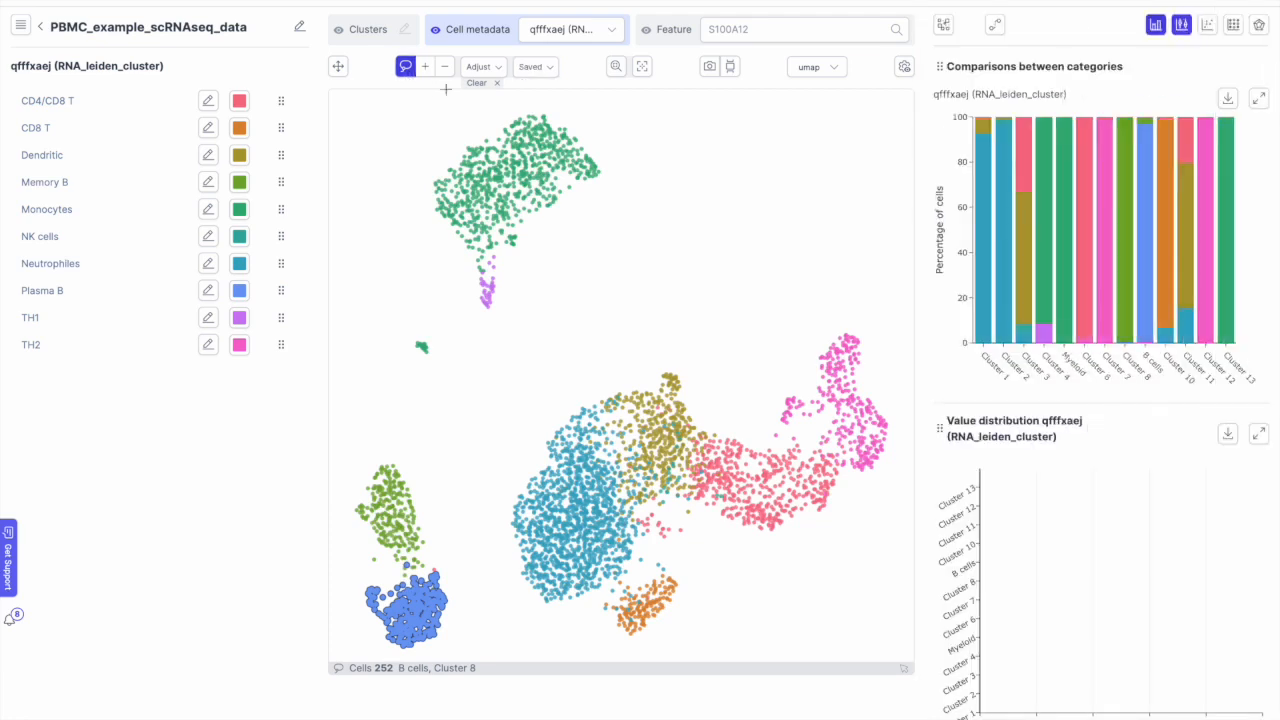
left_click(475, 84)
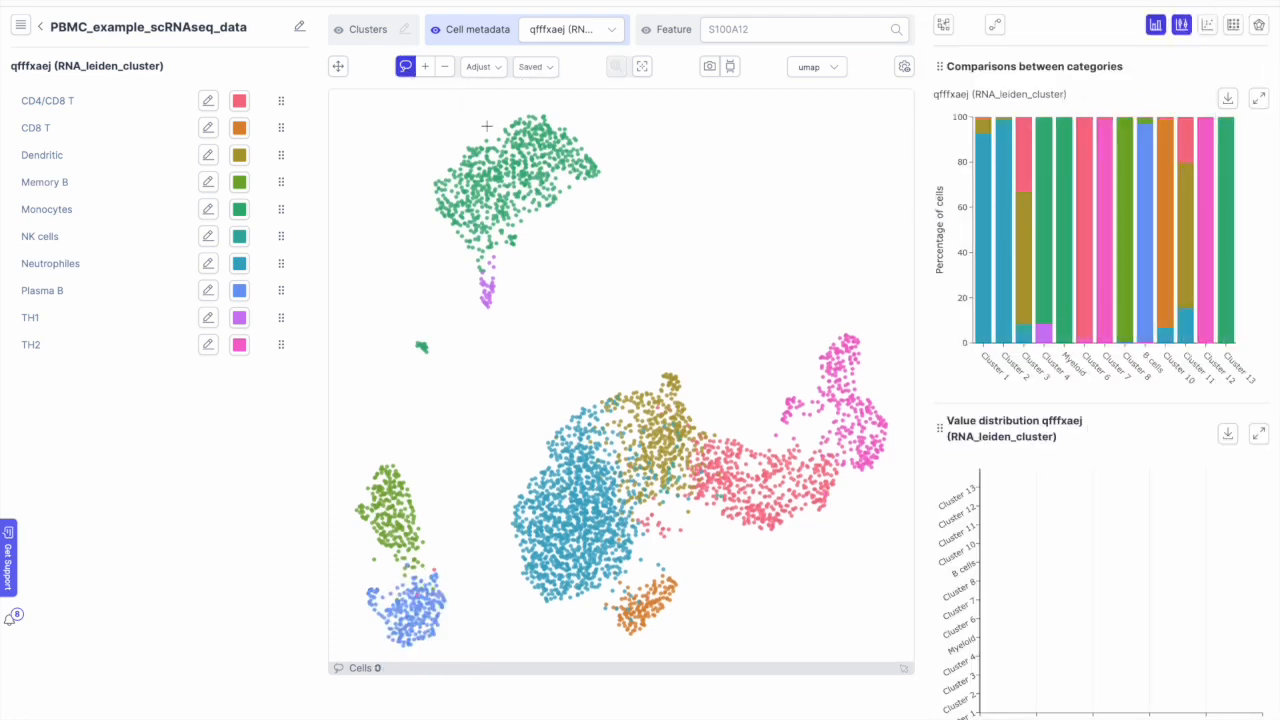
mouse_move(487, 124)
left_mouse_down()
mouse_move(503, 168)
mouse_move(545, 208)
mouse_move(622, 172)
mouse_move(575, 117)
mouse_move(495, 112)
mouse_move(507, 101)
left_mouse_up()
left_click(536, 67)
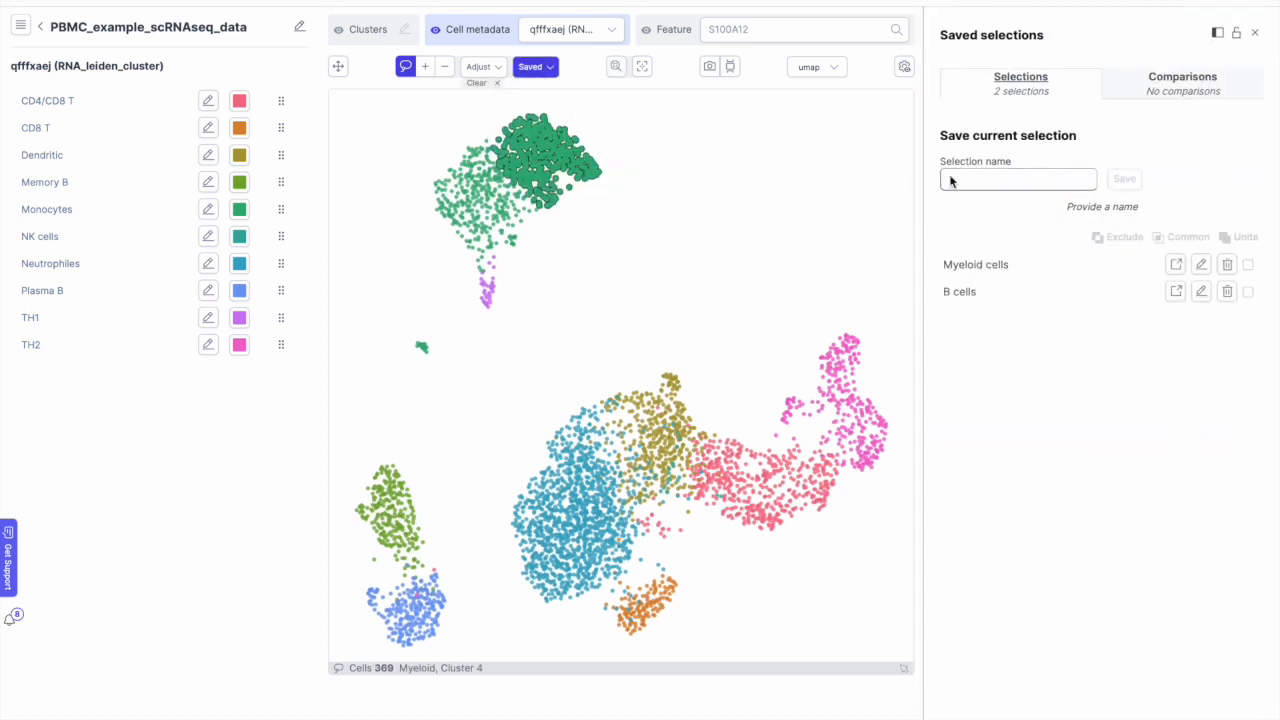
type("Myeloid top")
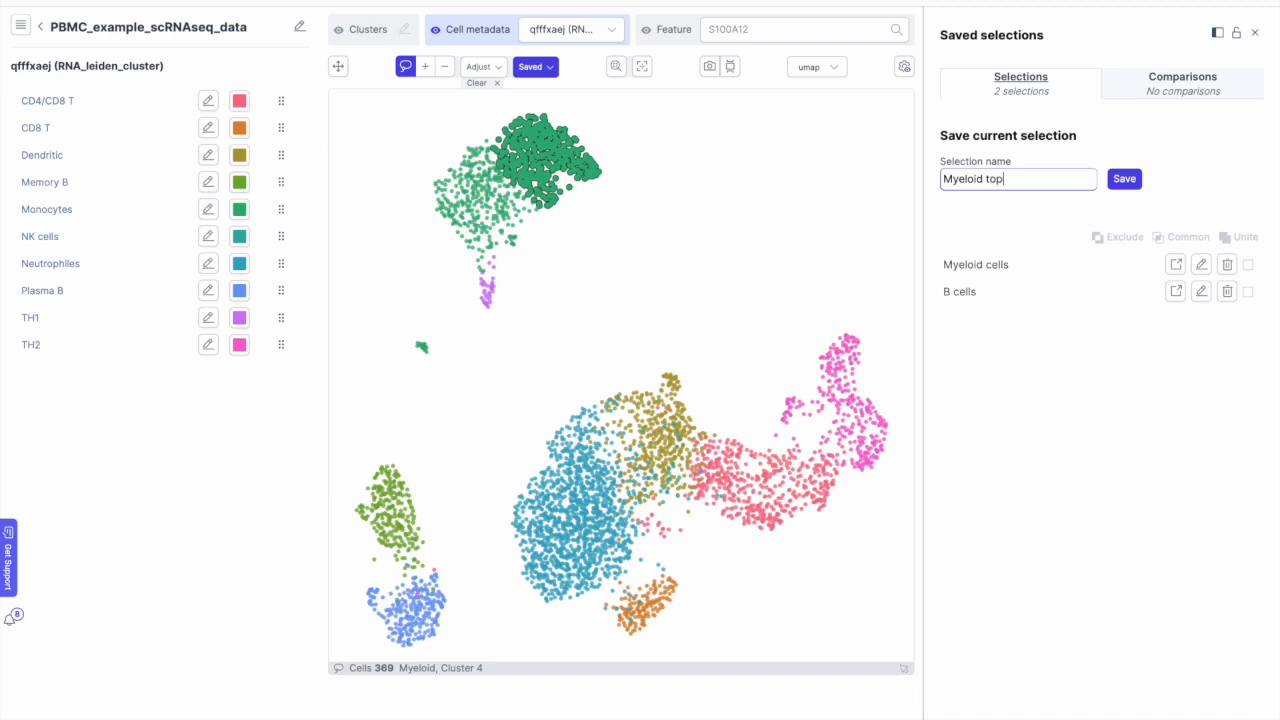
left_click(1120, 185)
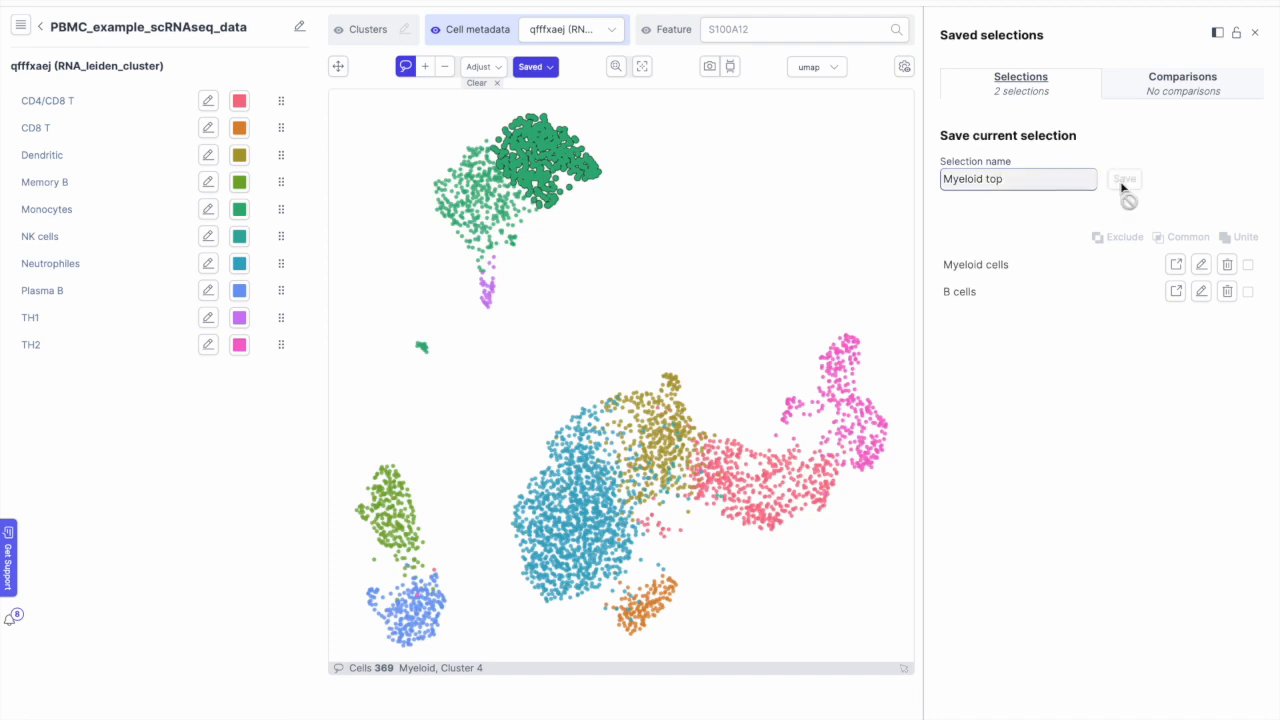
left_click(497, 84)
mouse_move(460, 143)
left_mouse_down()
mouse_move(433, 222)
mouse_move(514, 247)
mouse_move(508, 168)
mouse_move(472, 141)
mouse_move(455, 146)
left_mouse_up()
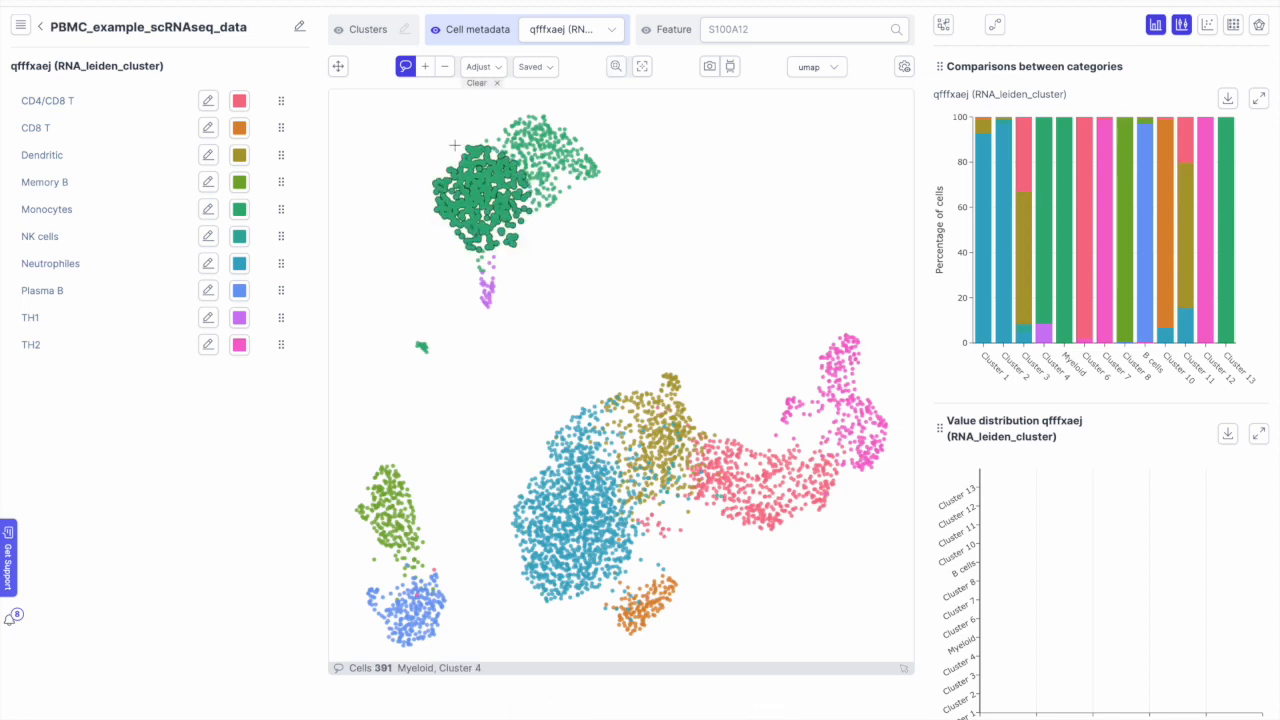
Step: Save the 391 lassoed cells as 'Myeloid bottom' and clear the selection
left_click(530, 68)
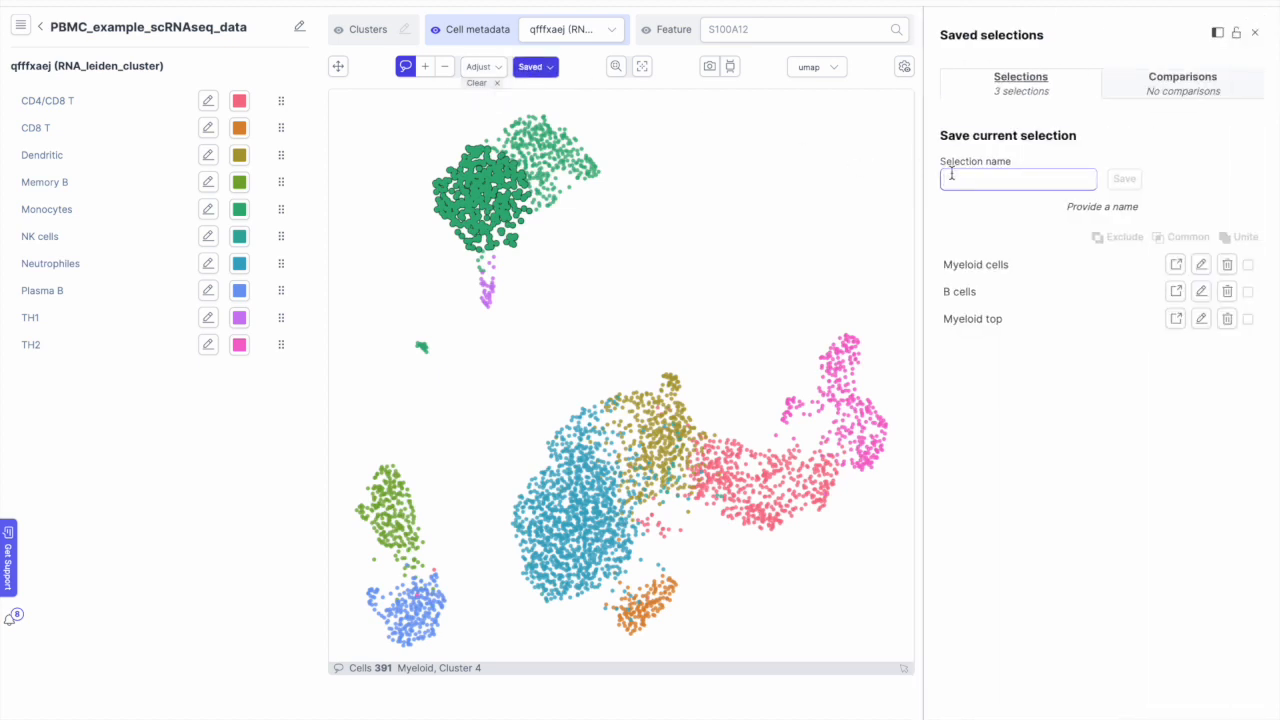
type("Myeloid bottom")
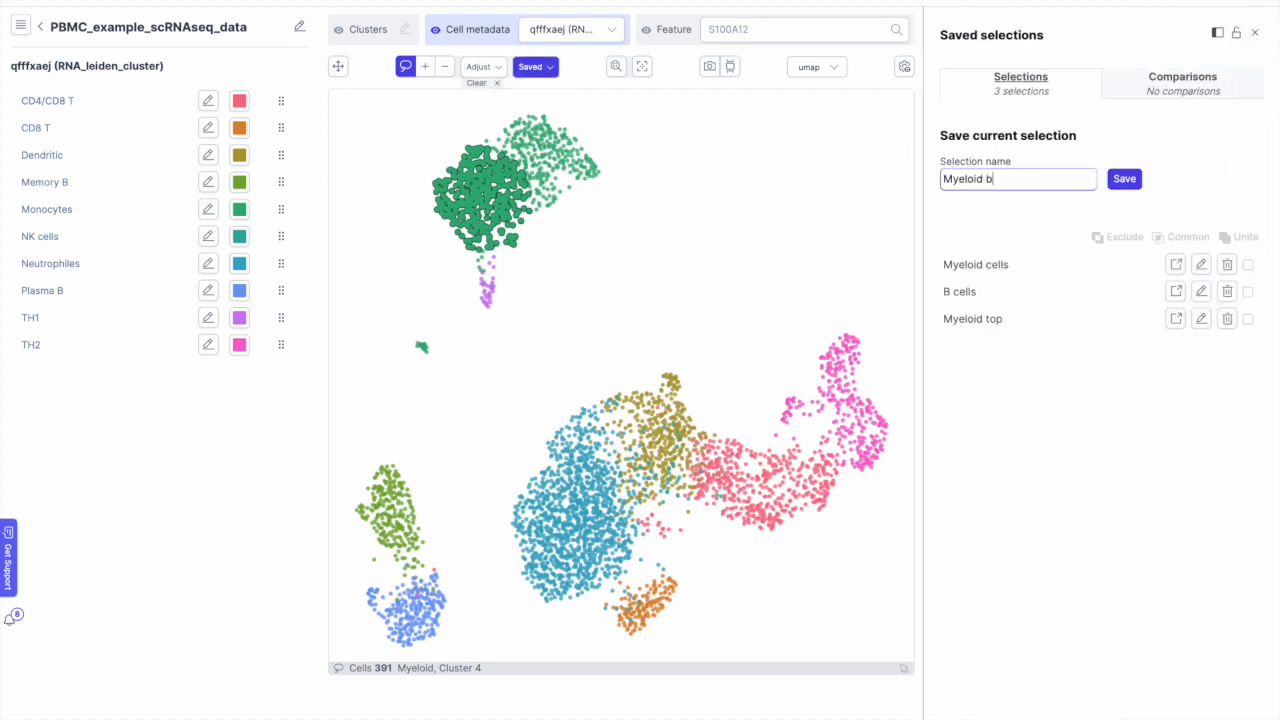
left_click(1125, 179)
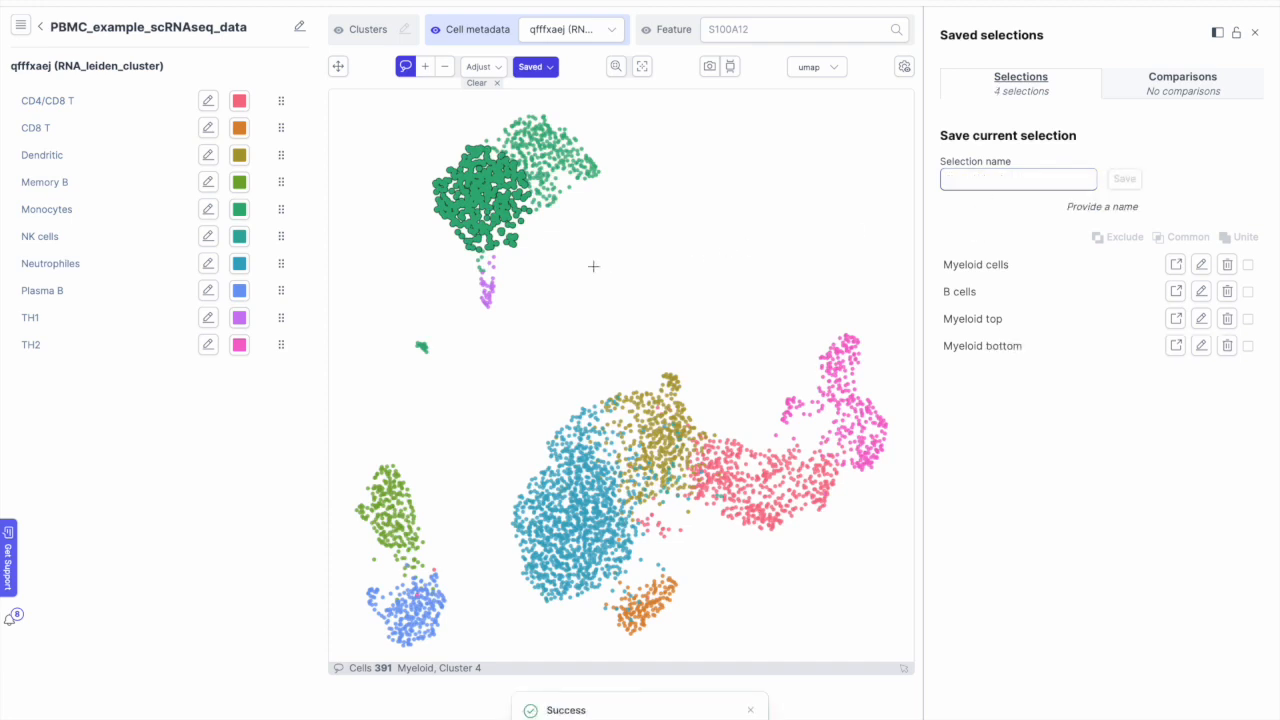
left_click(484, 84)
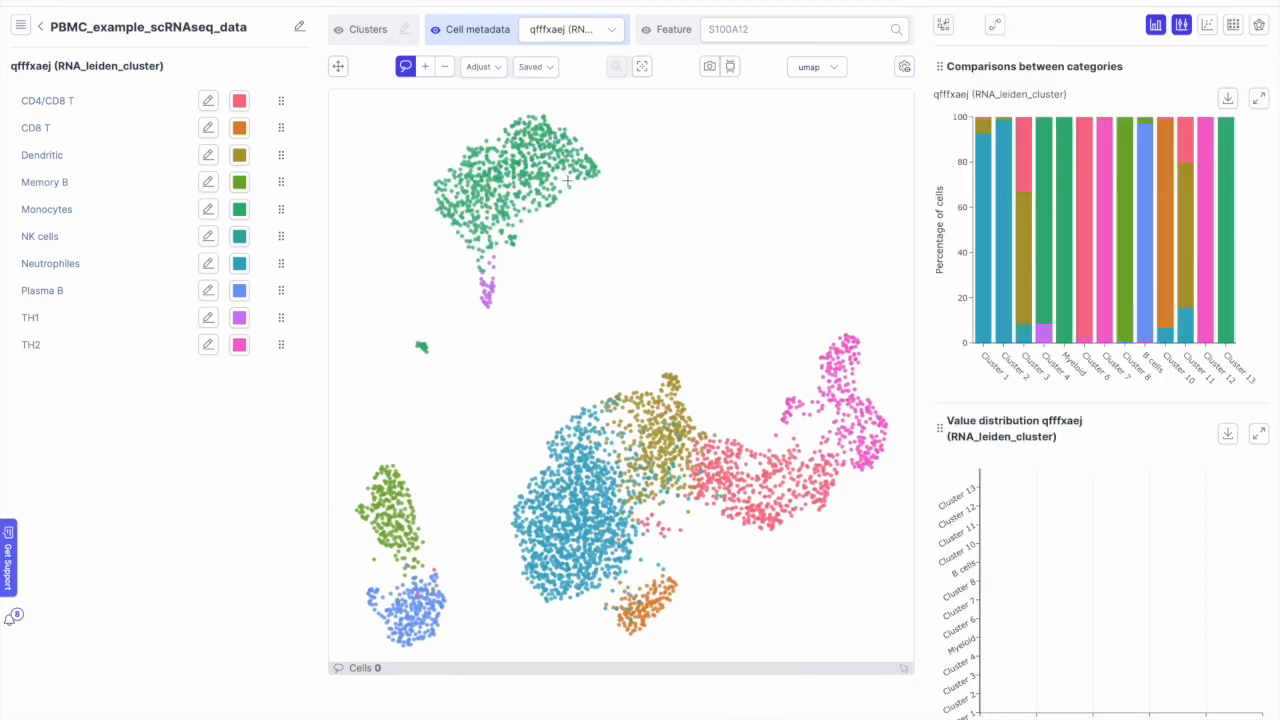
Step: Switch the UMAP colouring from S100A12 to CD14 and lasso the top myeloid cluster
left_click(755, 30)
double_click(755, 30)
type("cd14")
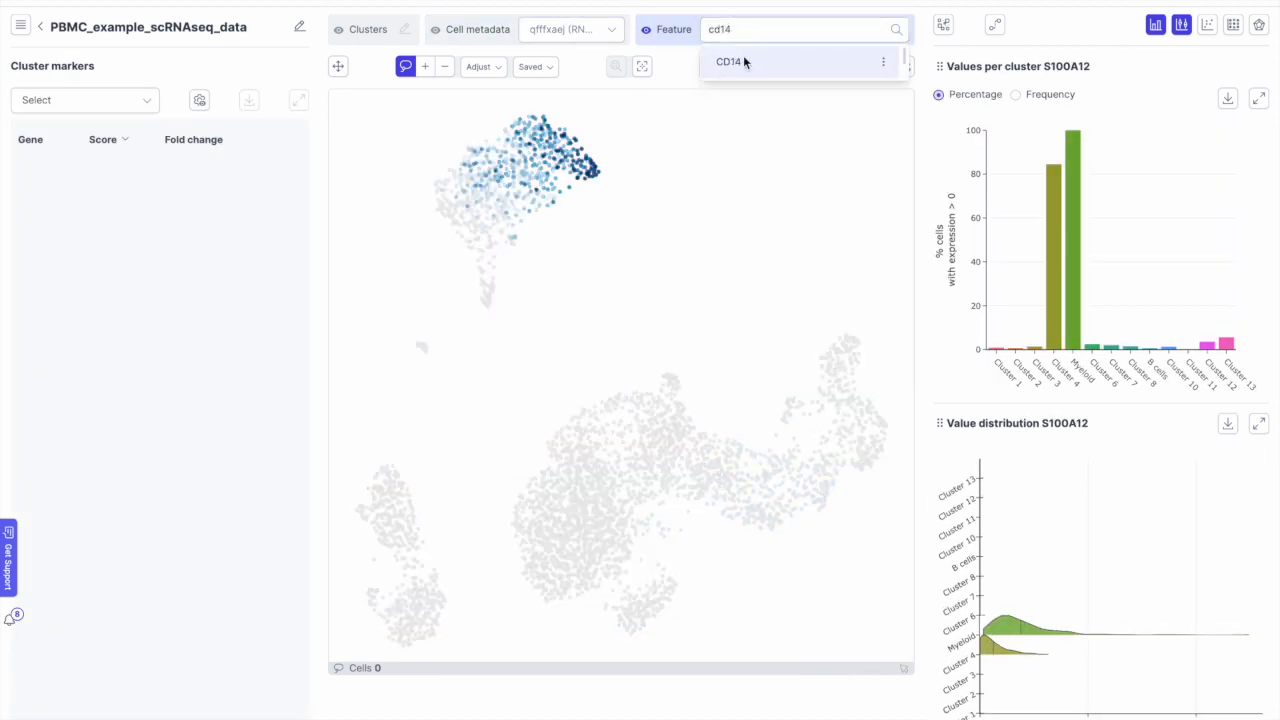
left_click(743, 58)
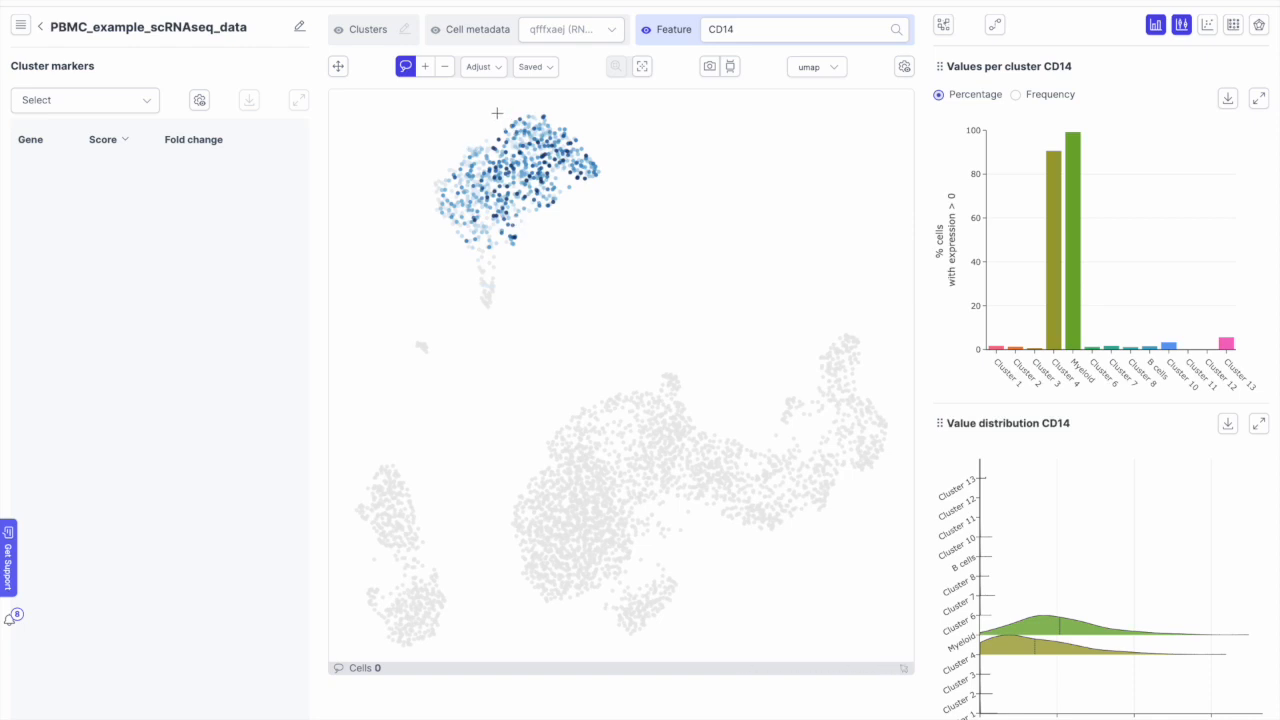
mouse_move(499, 113)
left_mouse_down()
mouse_move(437, 160)
mouse_move(428, 216)
mouse_move(455, 243)
mouse_move(536, 236)
mouse_move(626, 160)
mouse_move(563, 106)
mouse_move(499, 113)
left_mouse_up()
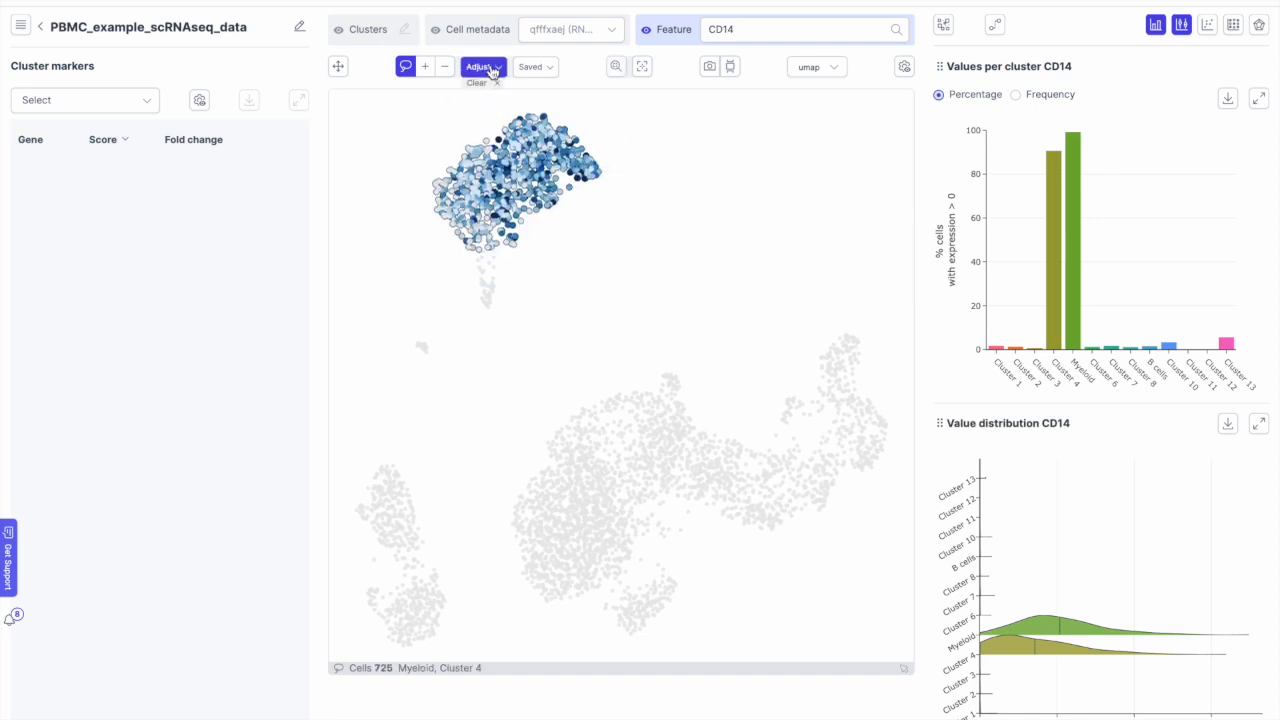
Step: Narrow the selection to 376 cells with CD14 between 0 and 0.87 and save as 'Cd14low'
left_click(484, 67)
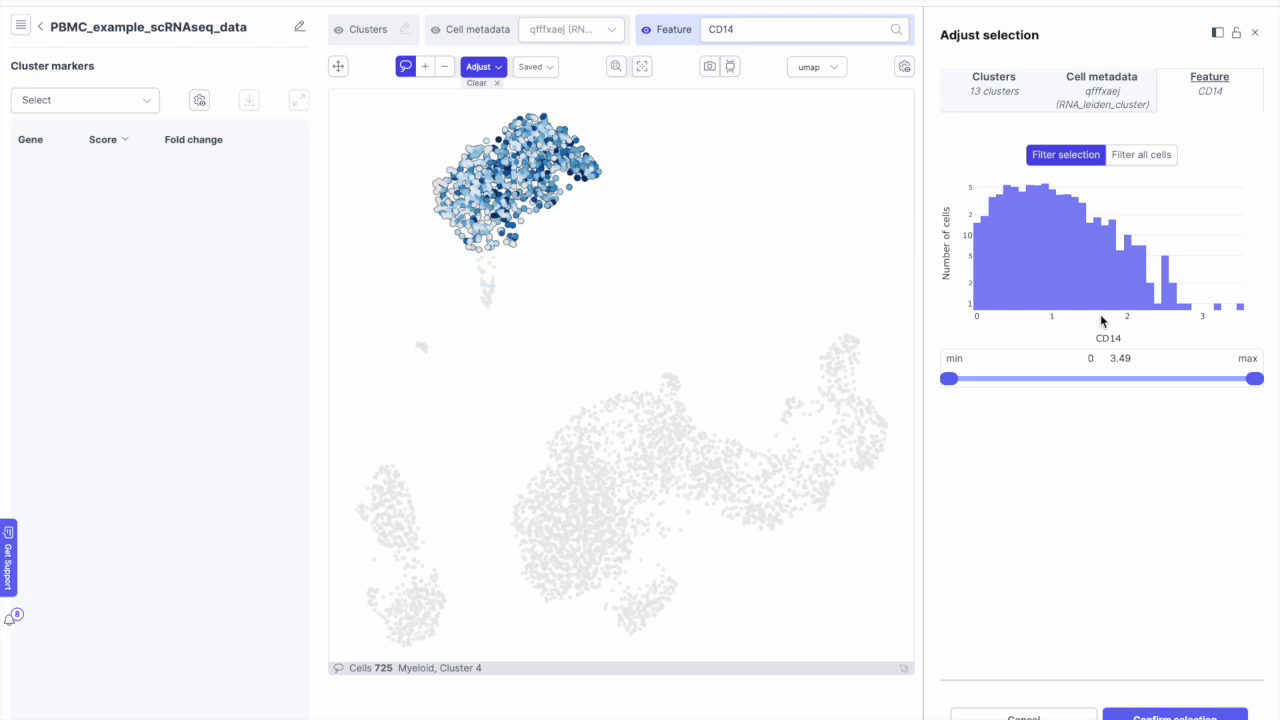
left_click_drag(1249, 381, 1024, 384)
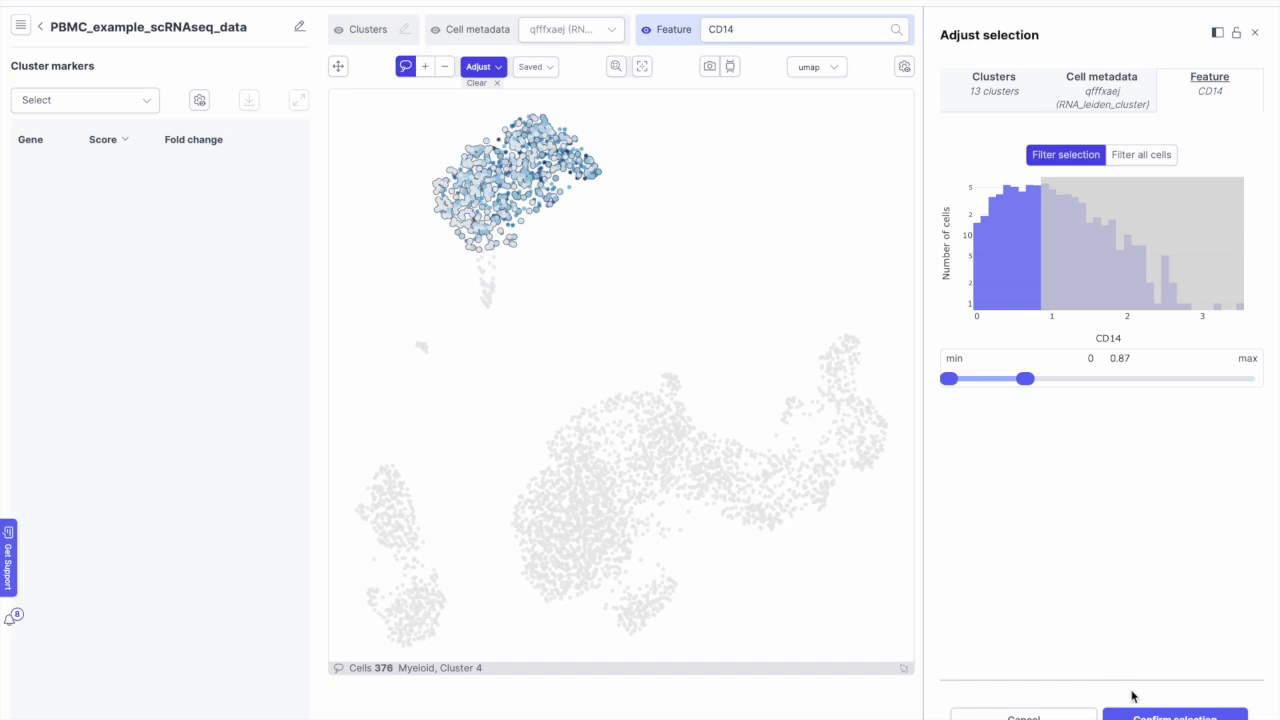
left_click(1175, 716)
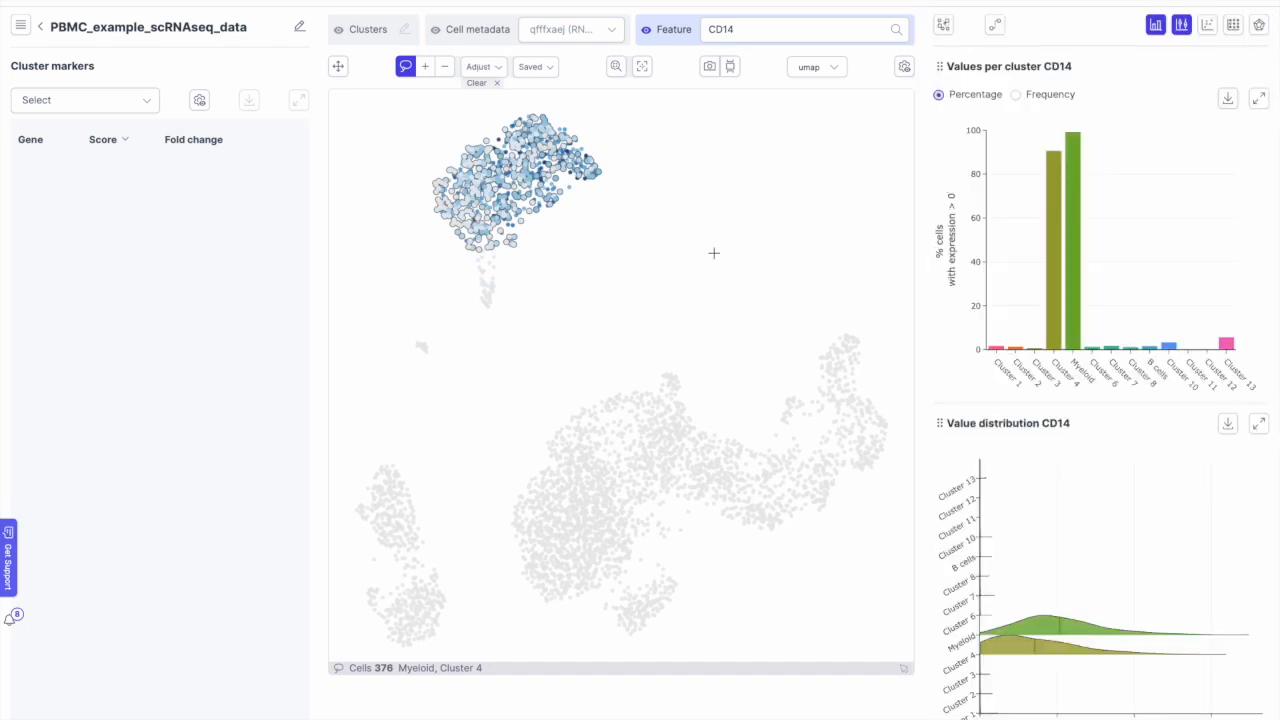
left_click(535, 67)
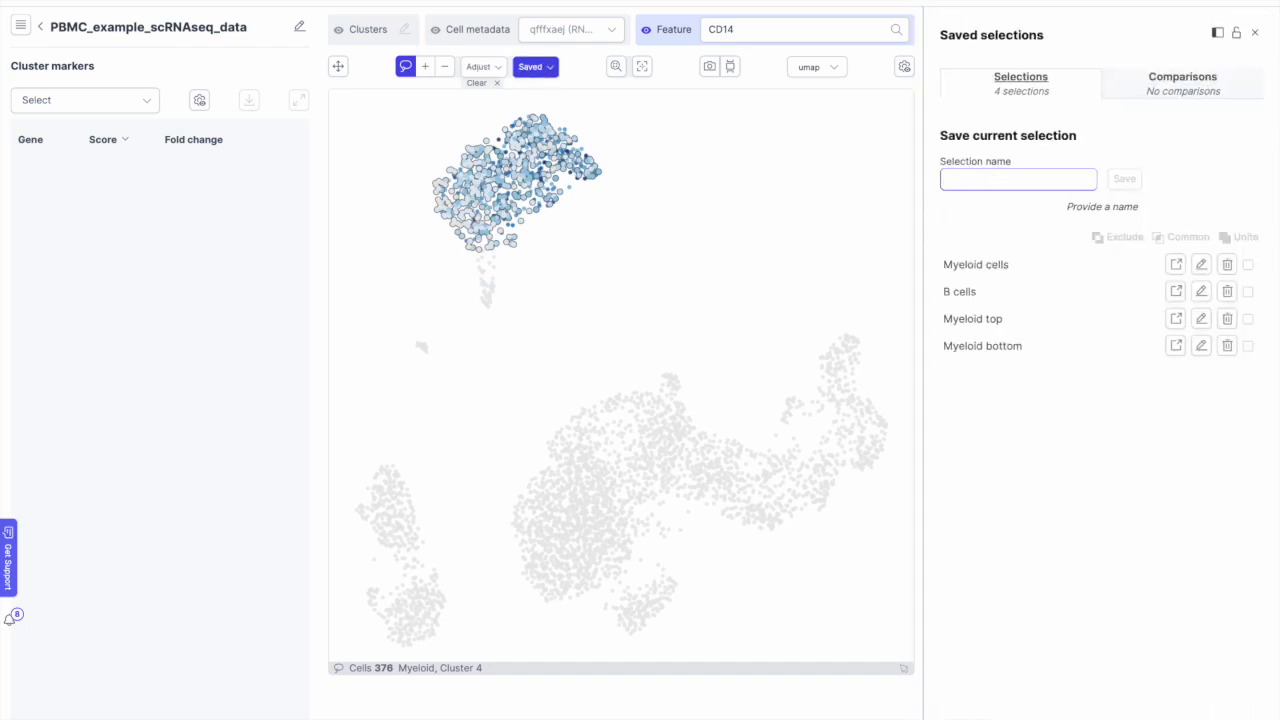
type("Cd14low")
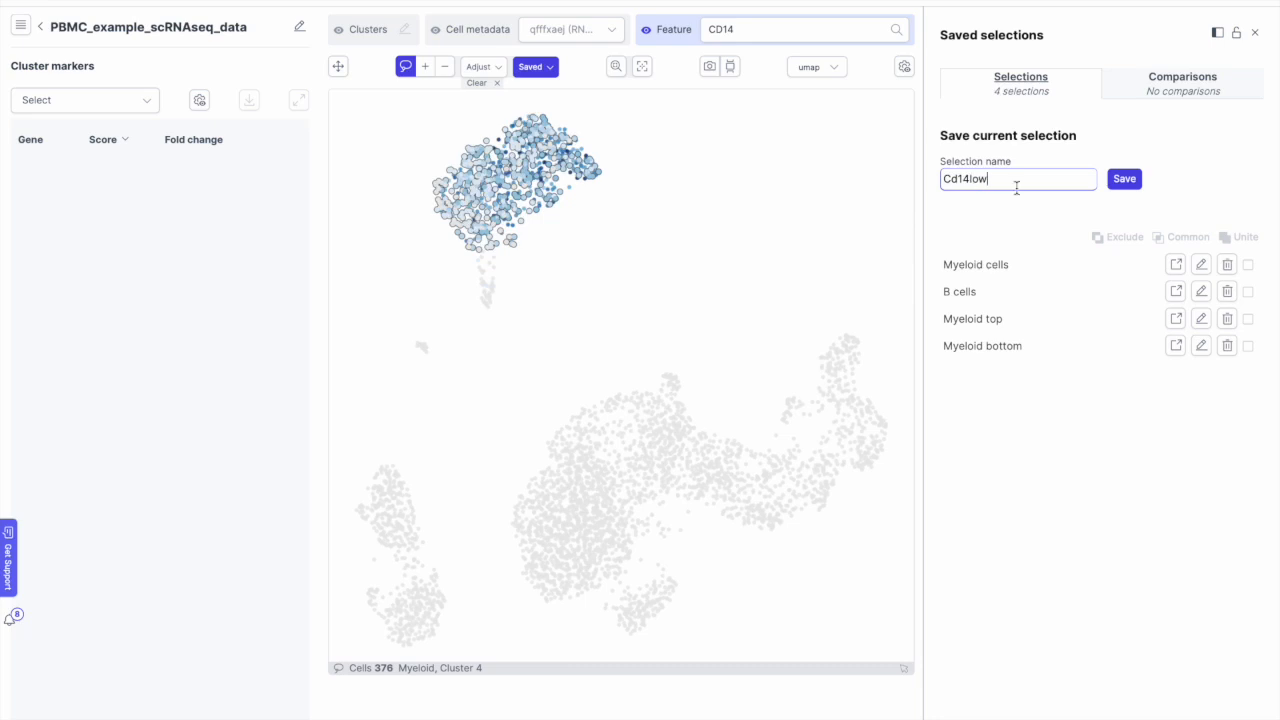
left_click(1126, 180)
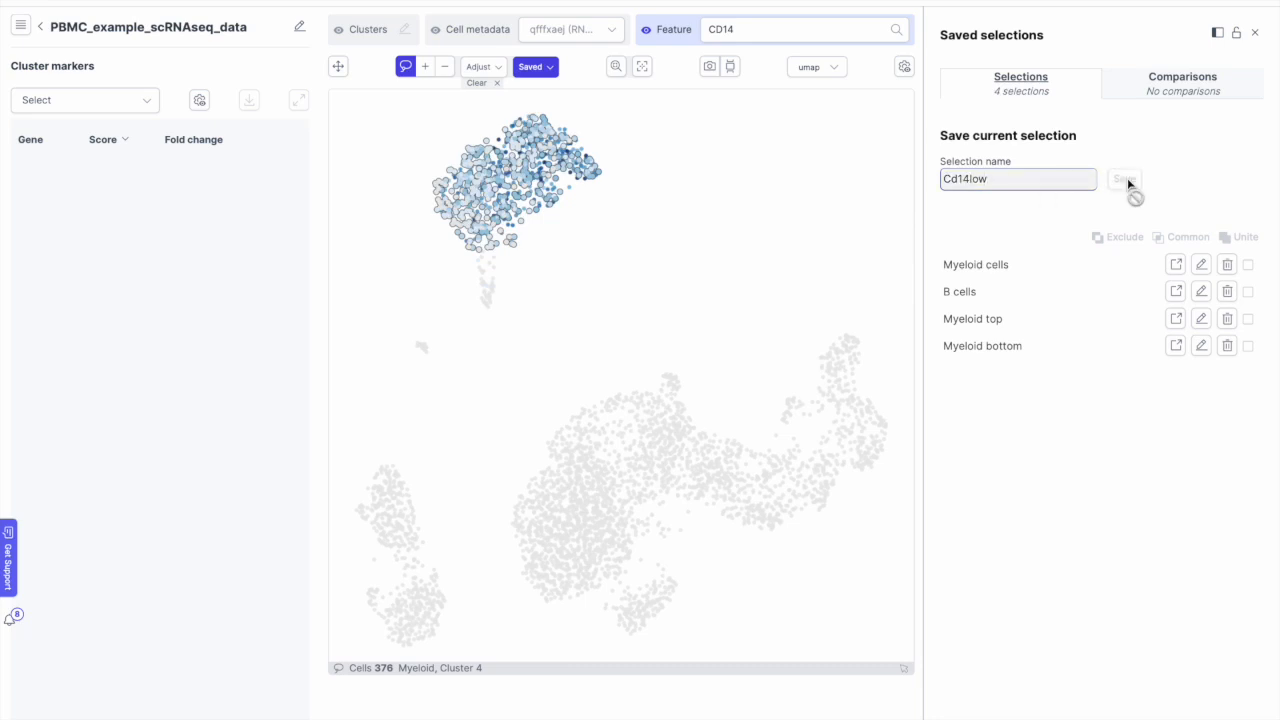
Step: Re-lasso the top cluster, keep the 100 cells with CD14 1.51–3.49, and save as 'cd14high'
left_click(484, 88)
mouse_move(494, 112)
left_mouse_down()
mouse_move(440, 194)
mouse_move(446, 230)
mouse_move(575, 215)
mouse_move(608, 125)
mouse_move(482, 112)
left_mouse_up()
left_click(479, 67)
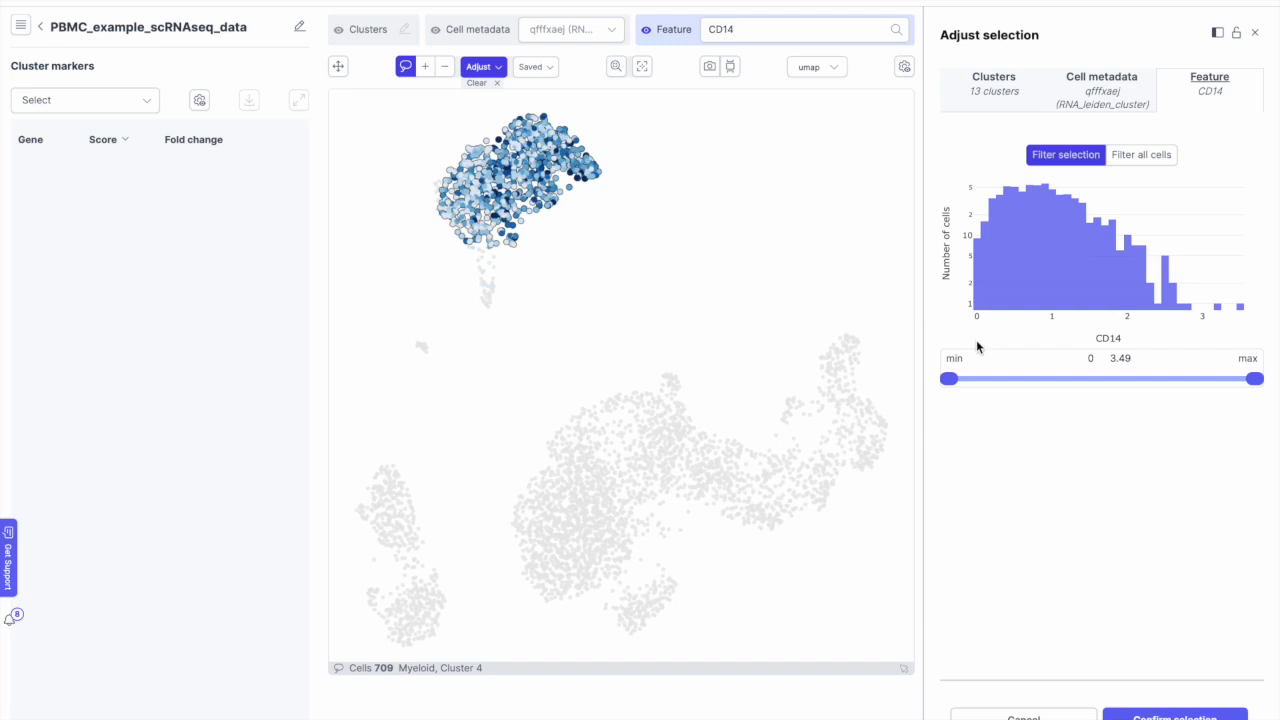
left_click_drag(948, 378, 1084, 373)
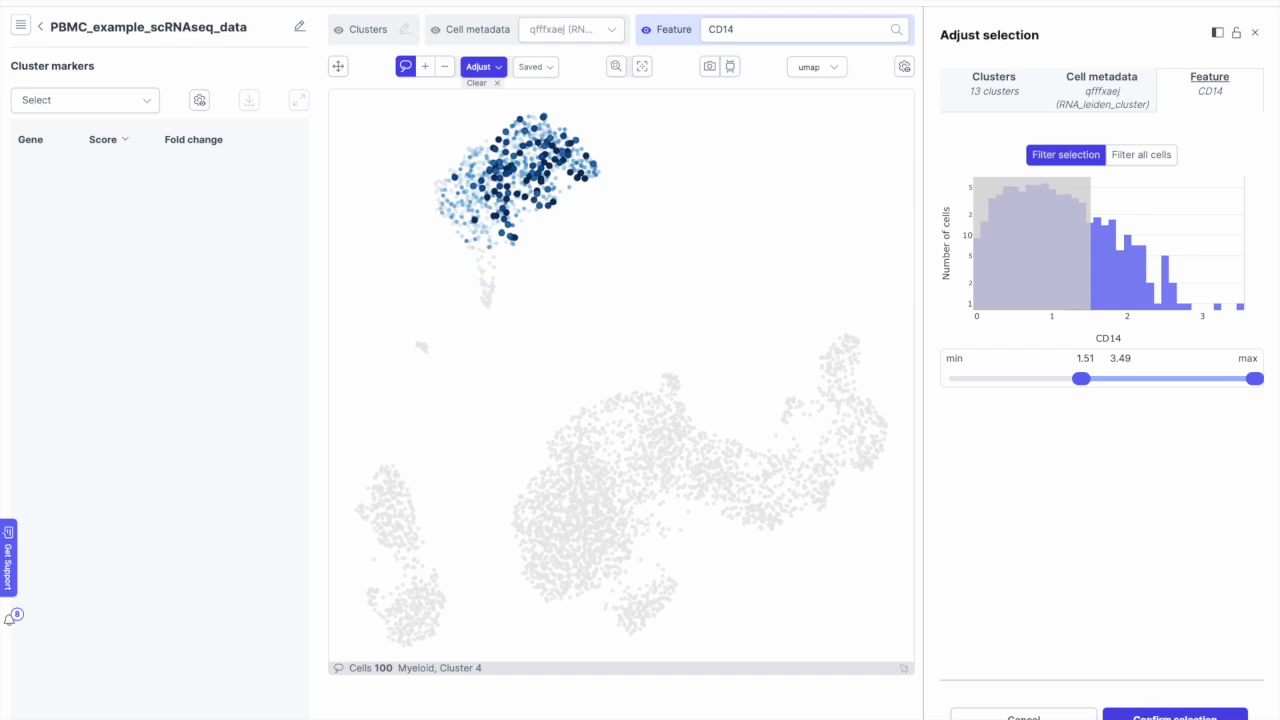
left_click(1175, 716)
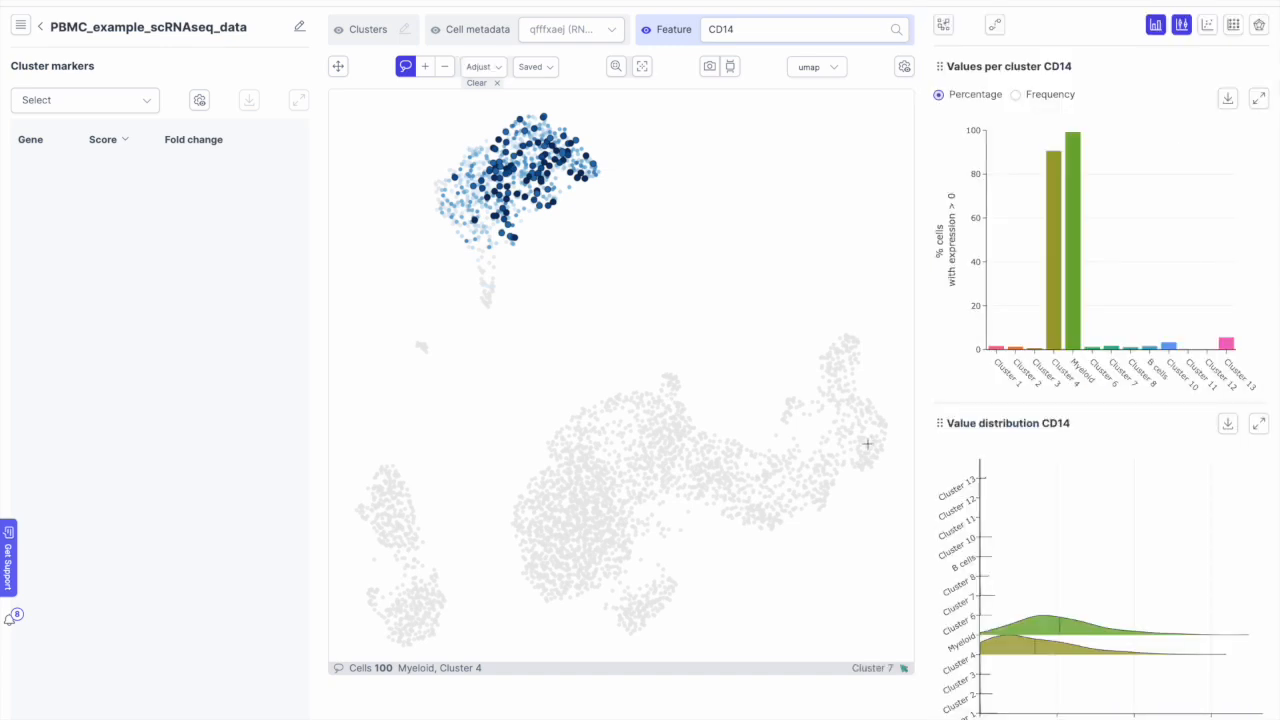
left_click(532, 74)
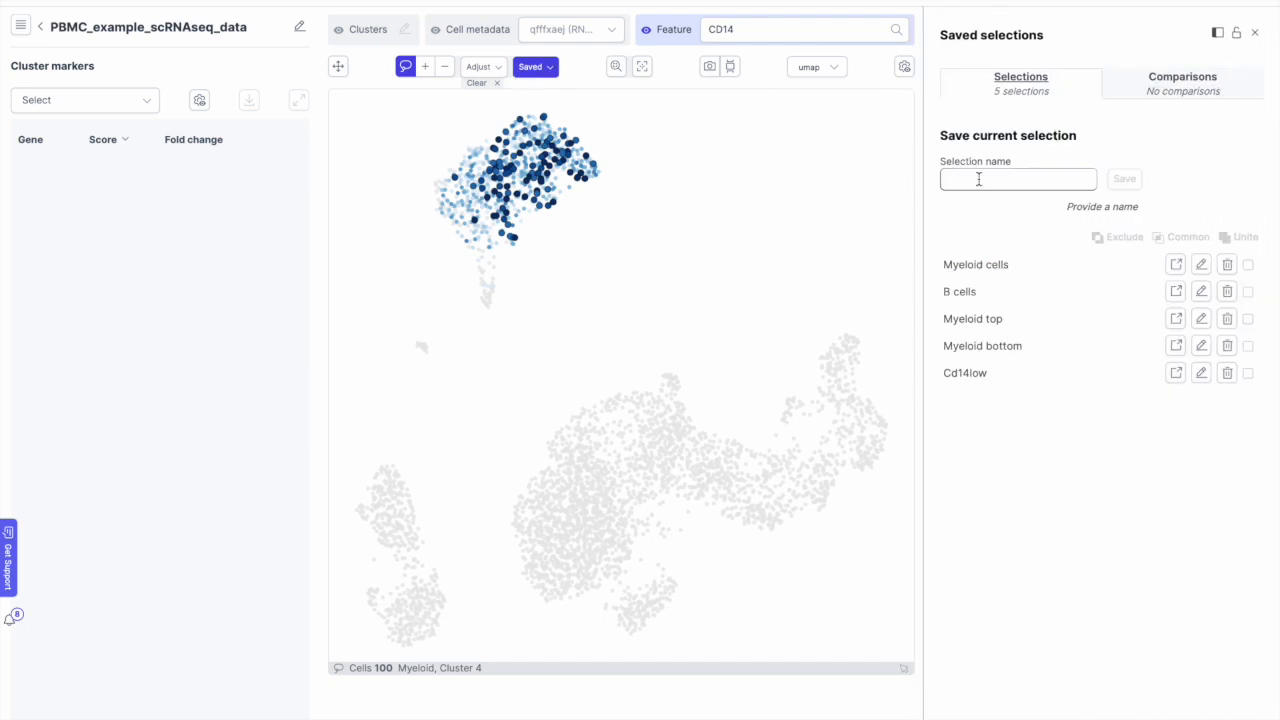
type("cd14high")
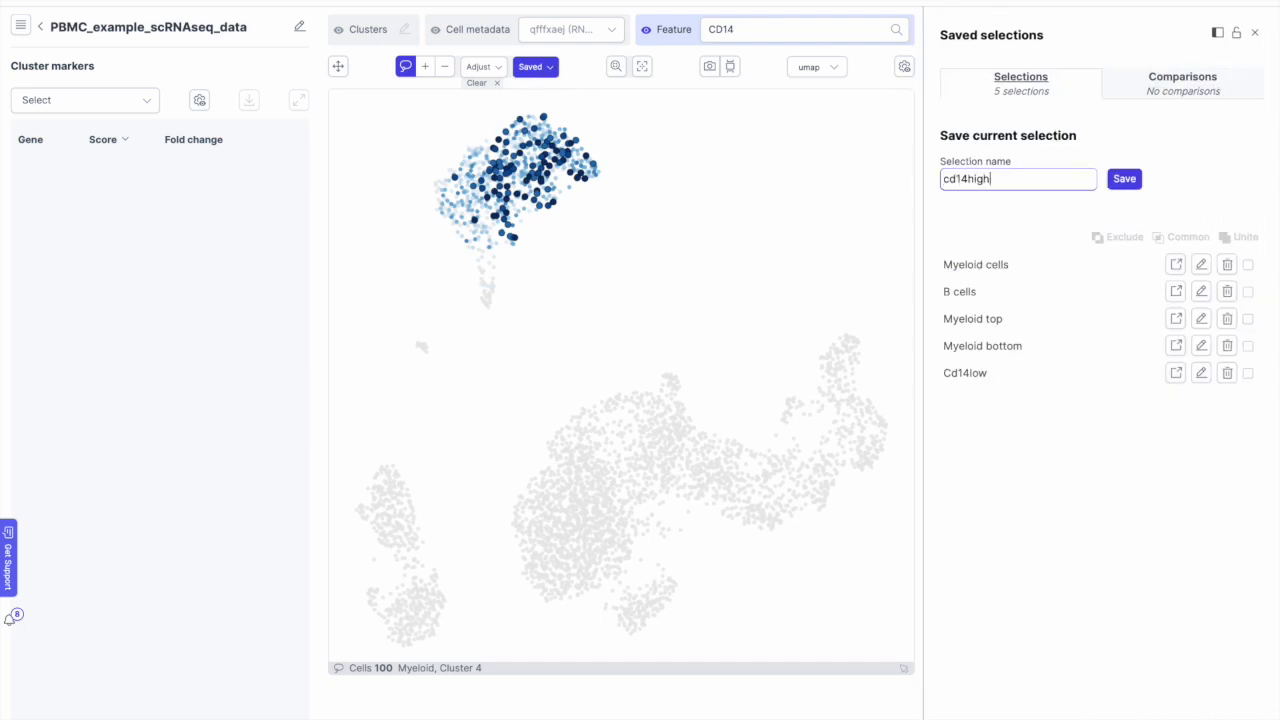
left_click(1121, 181)
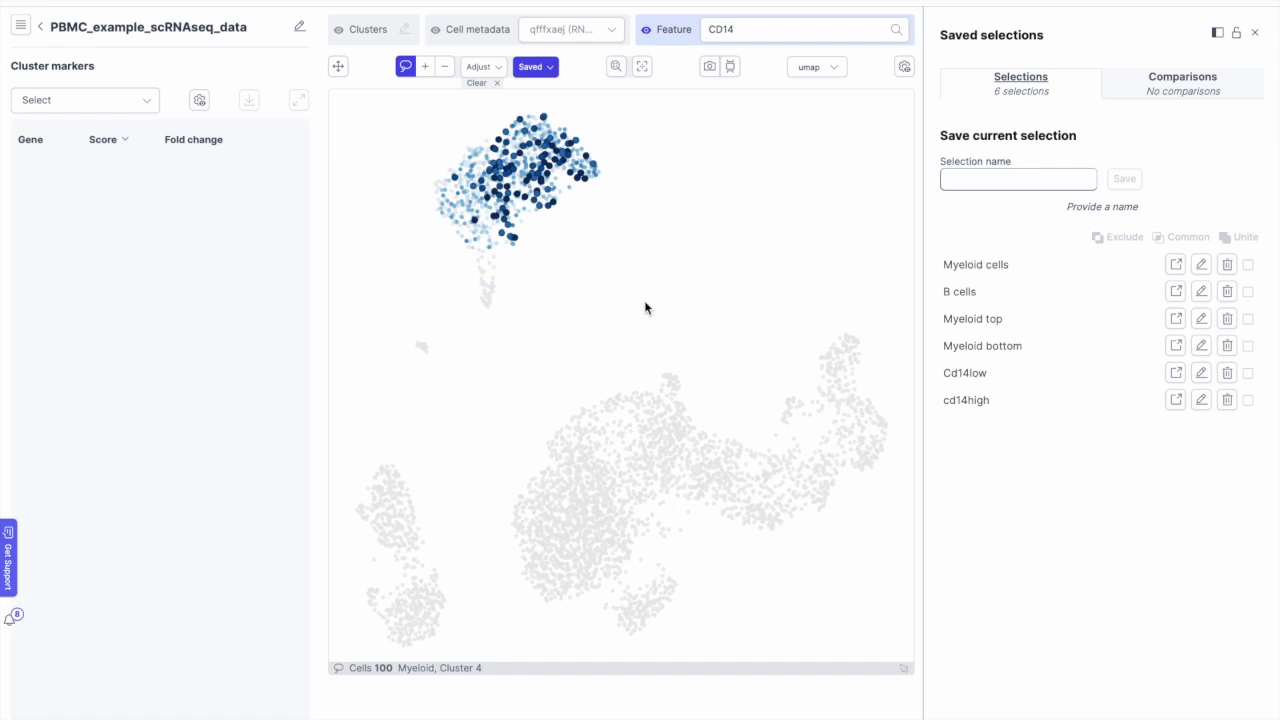
Step: Create a comparison of Myeloid cells versus B cells
left_click(1182, 92)
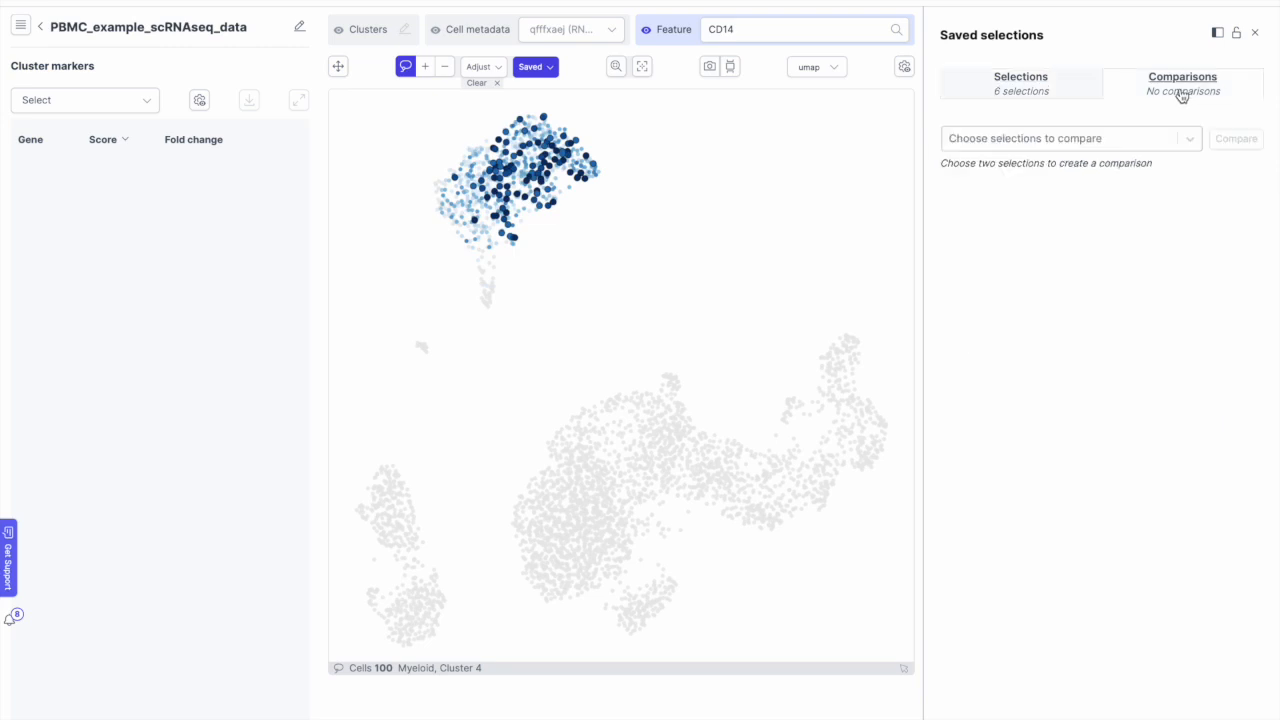
left_click(1162, 137)
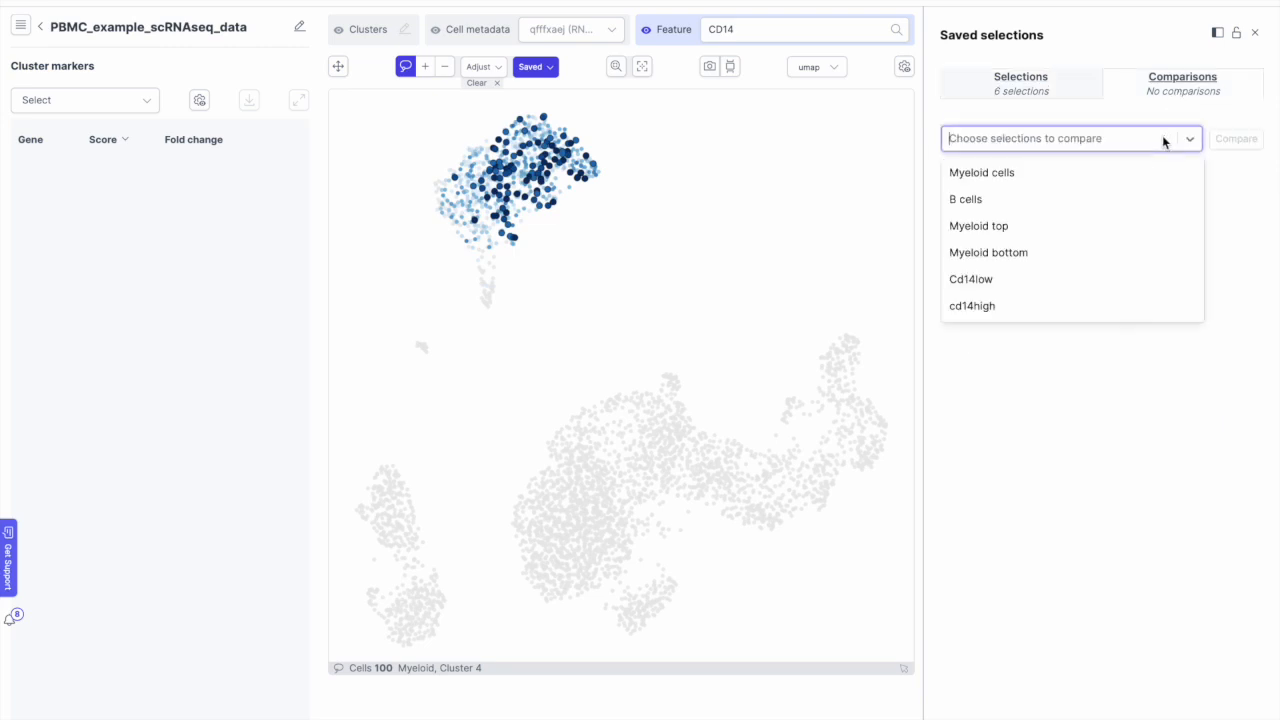
left_click(1107, 173)
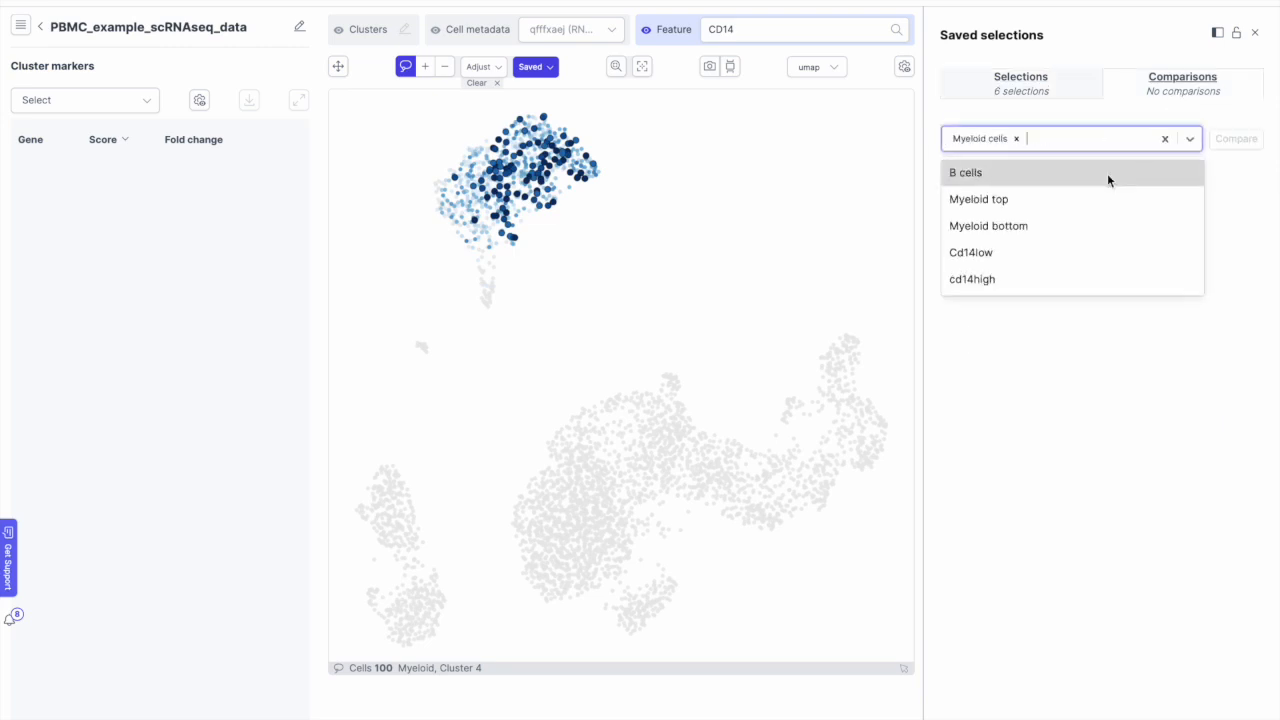
left_click(1068, 172)
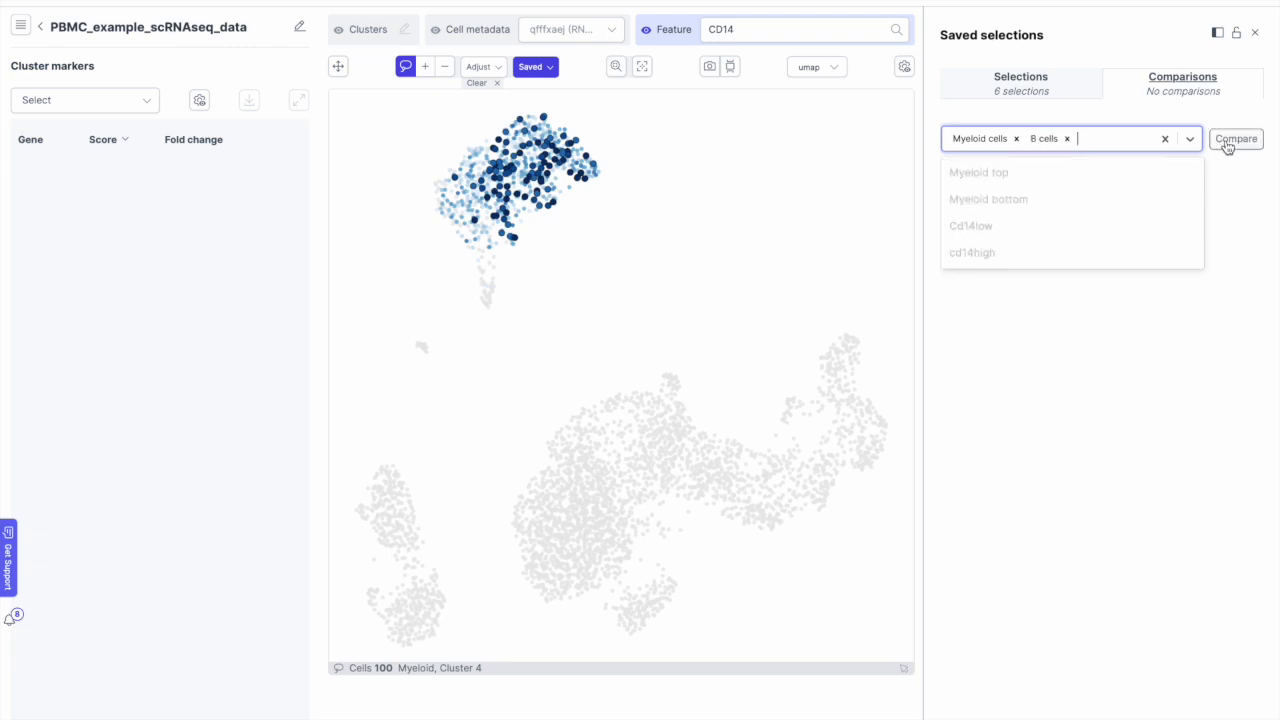
left_click(1232, 142)
left_click(1233, 142)
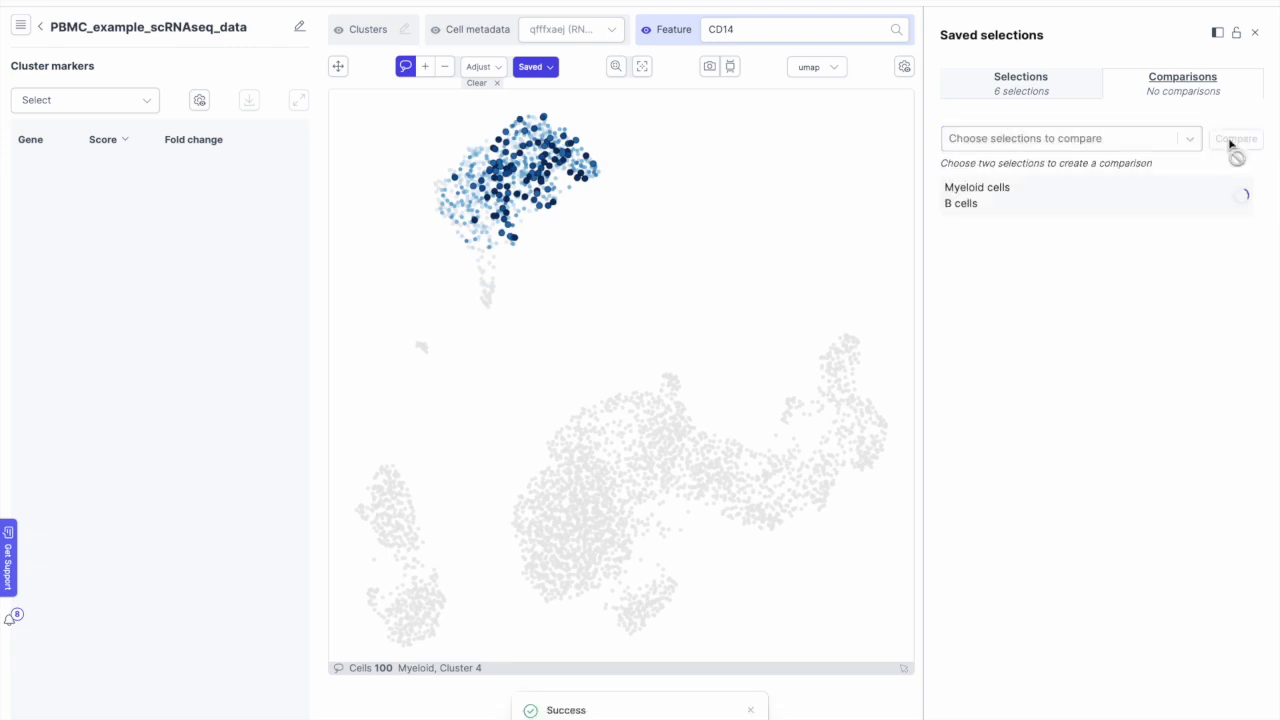
Step: Create a comparison of Myeloid top versus Myeloid bottom
left_click(1191, 141)
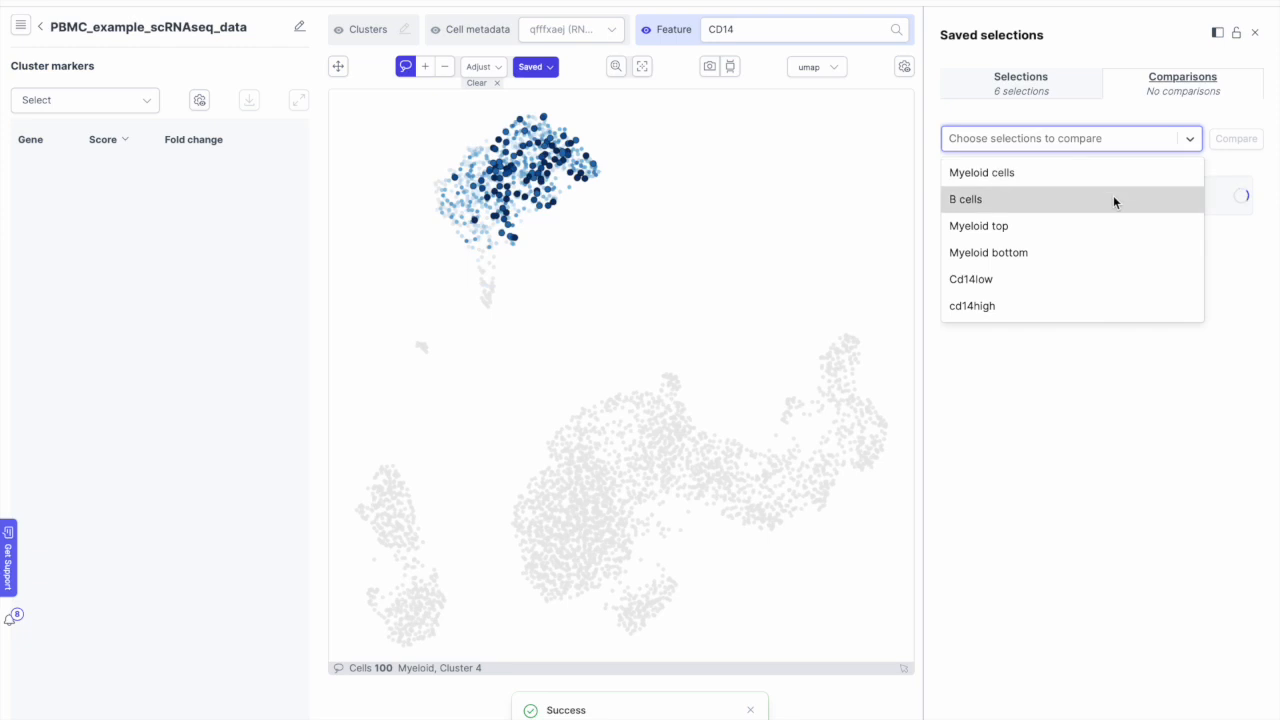
left_click(1103, 222)
left_click(1065, 215)
left_click(1218, 145)
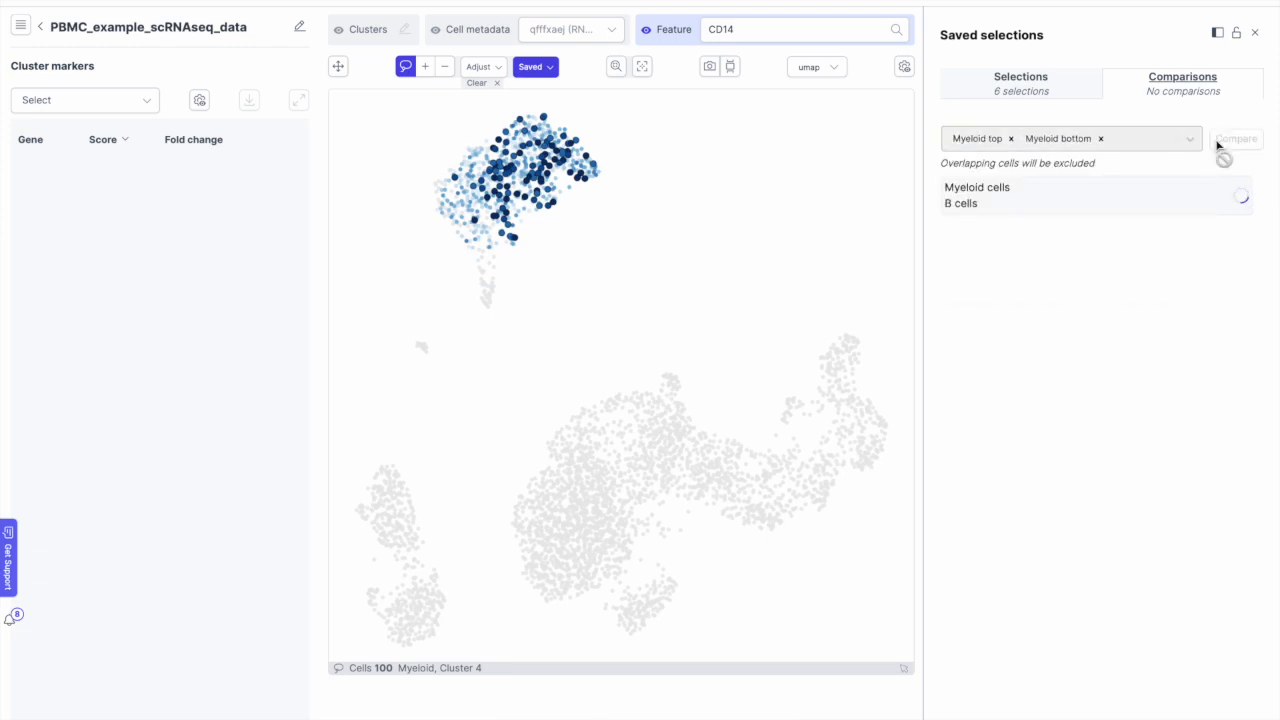
Step: Create a comparison of Cd14low versus cd14high
left_click(1155, 141)
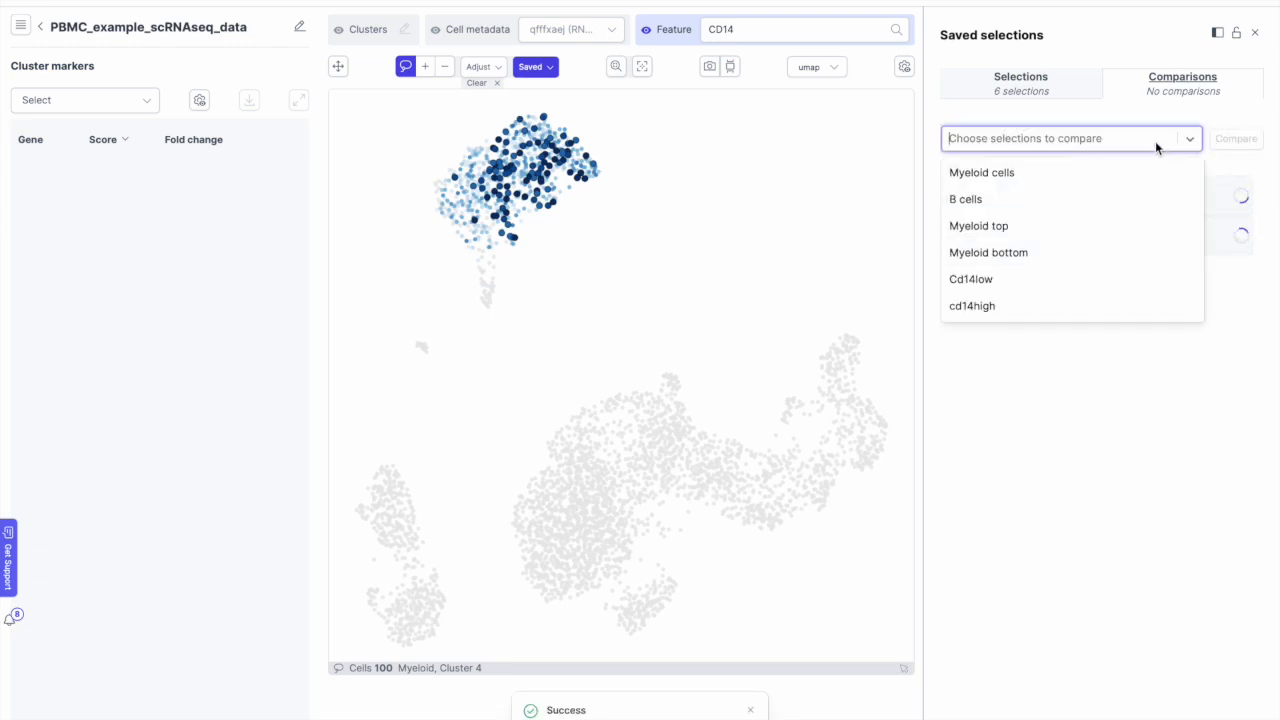
left_click(1085, 278)
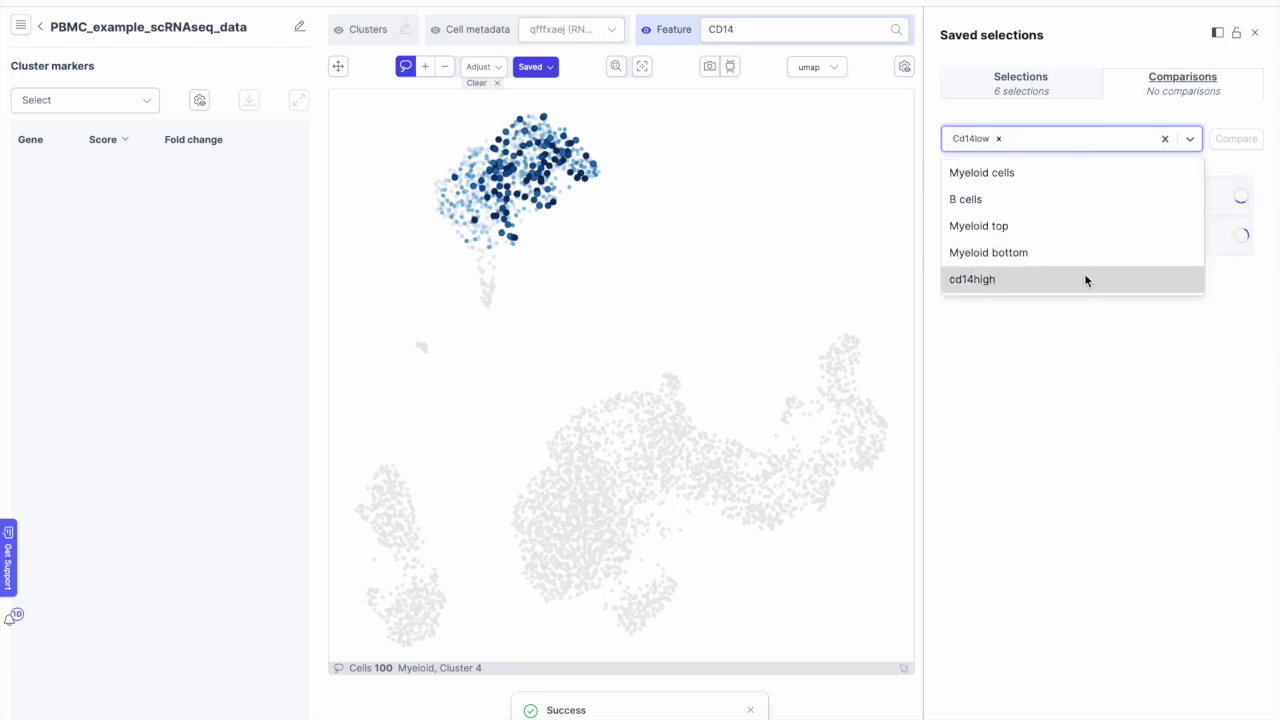
left_click(1085, 279)
left_click(1251, 138)
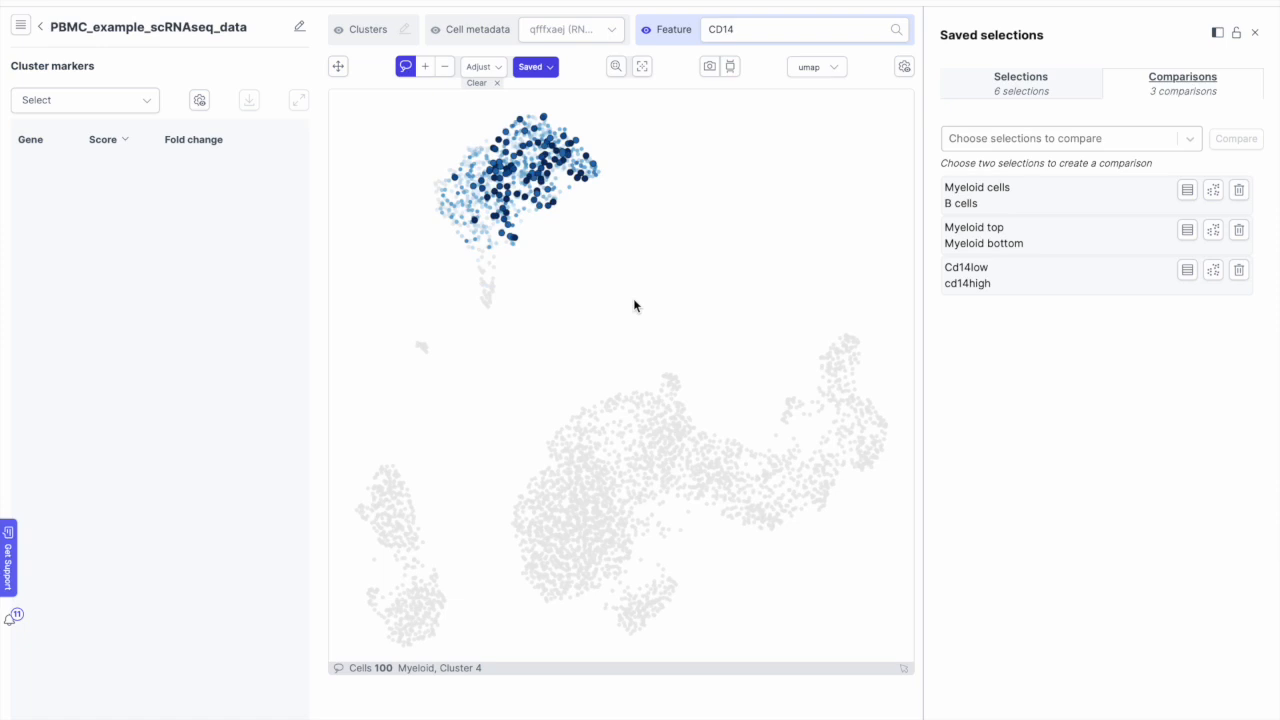
left_click(1188, 191)
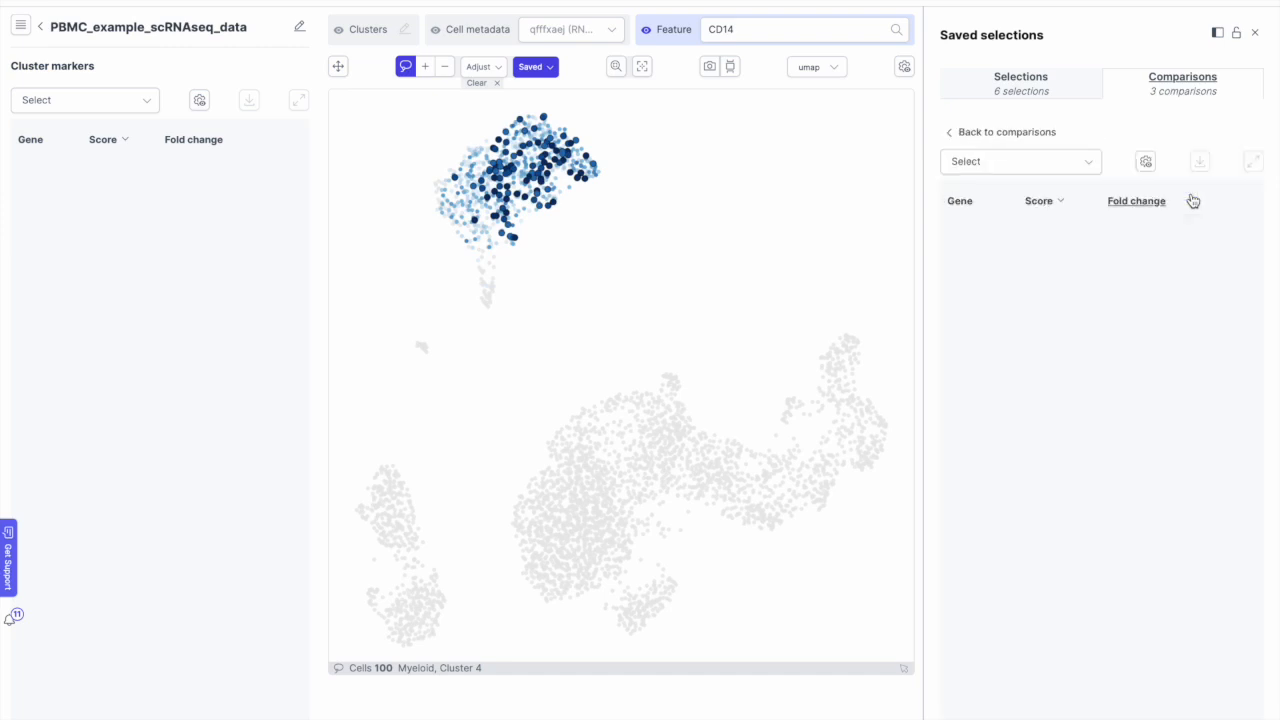
left_click(1098, 170)
left_click(1045, 218)
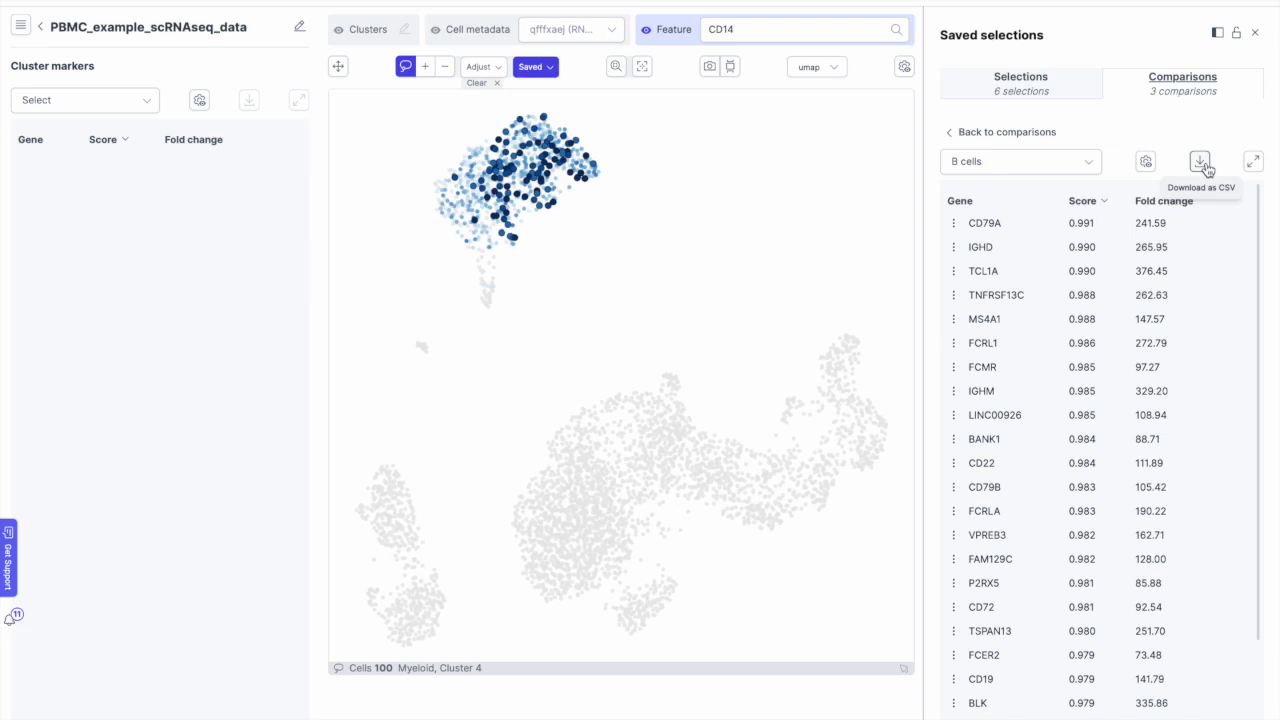
left_click(955, 134)
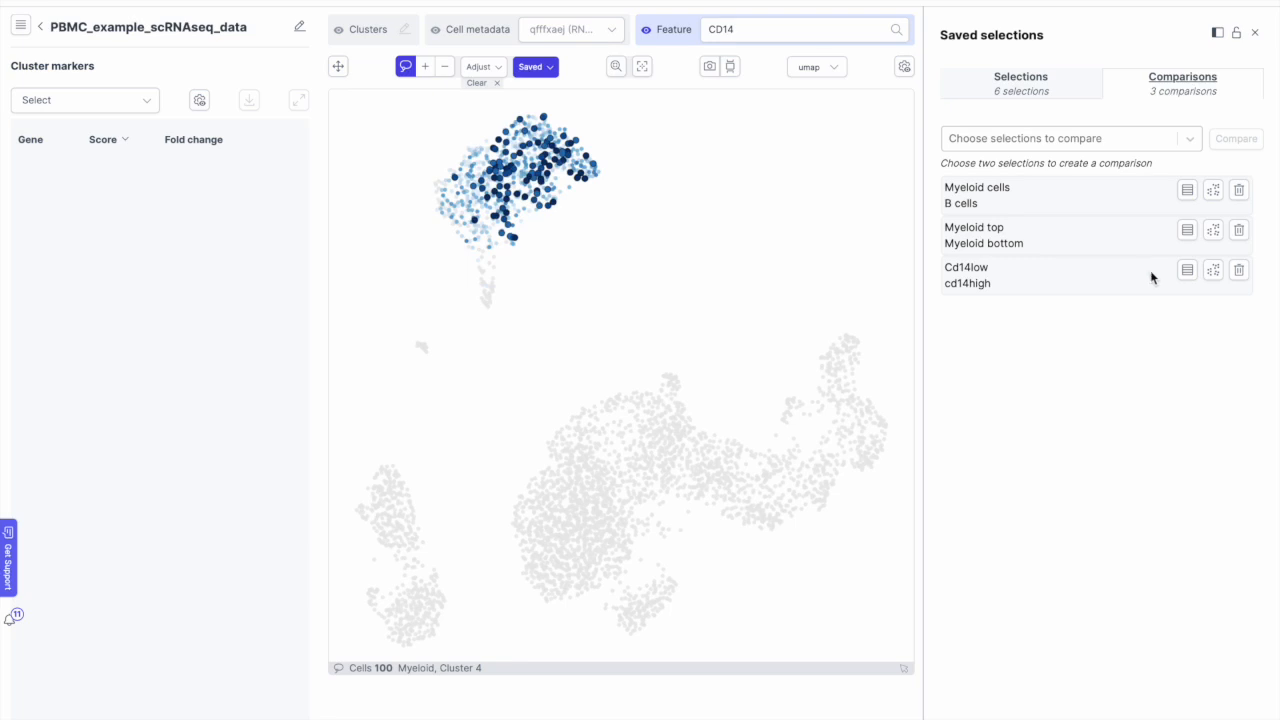
Step: On the Cd14low vs cd14high volcano plot, label CD14 and SNAPC4 and move the SNAPC4 label clear of CD14
left_click(1212, 272)
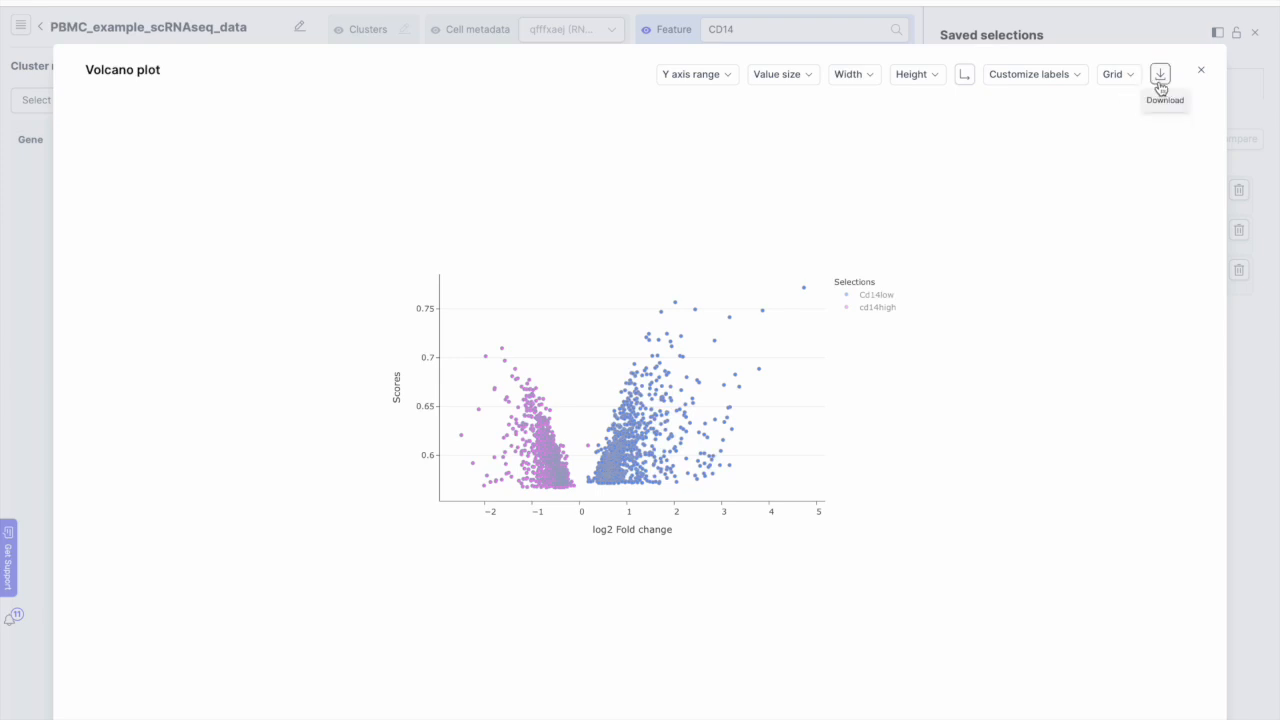
mouse_move(498, 372)
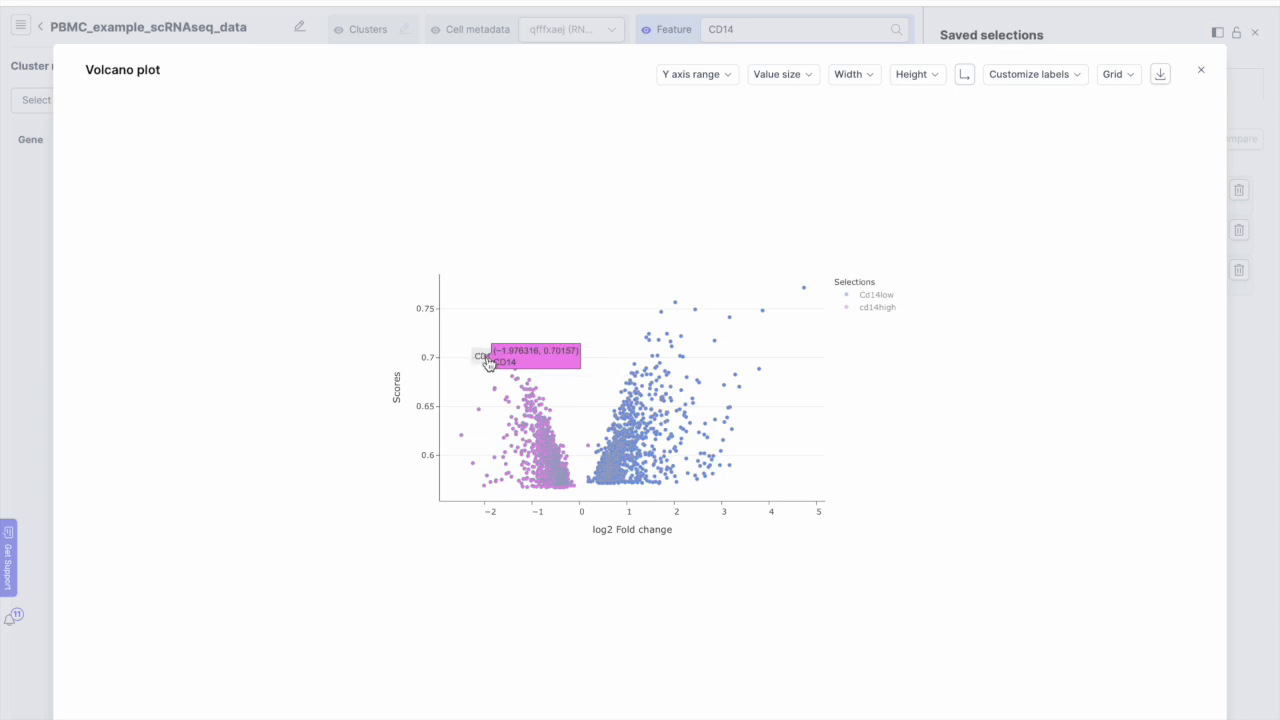
left_click(488, 362)
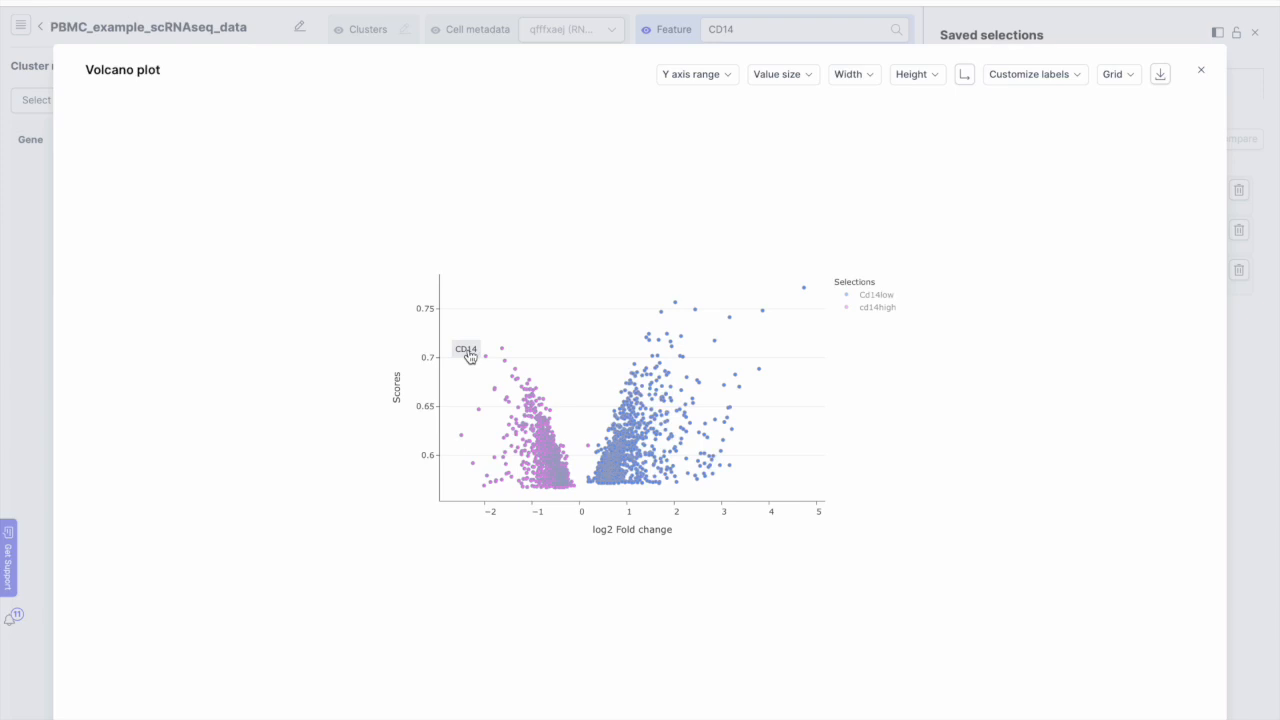
left_click(502, 350)
left_click_drag(503, 354, 513, 342)
Step: Label MAP4K1, EGR3 and TTF2, then close the volcano plot and return to the dataset list
mouse_move(678, 309)
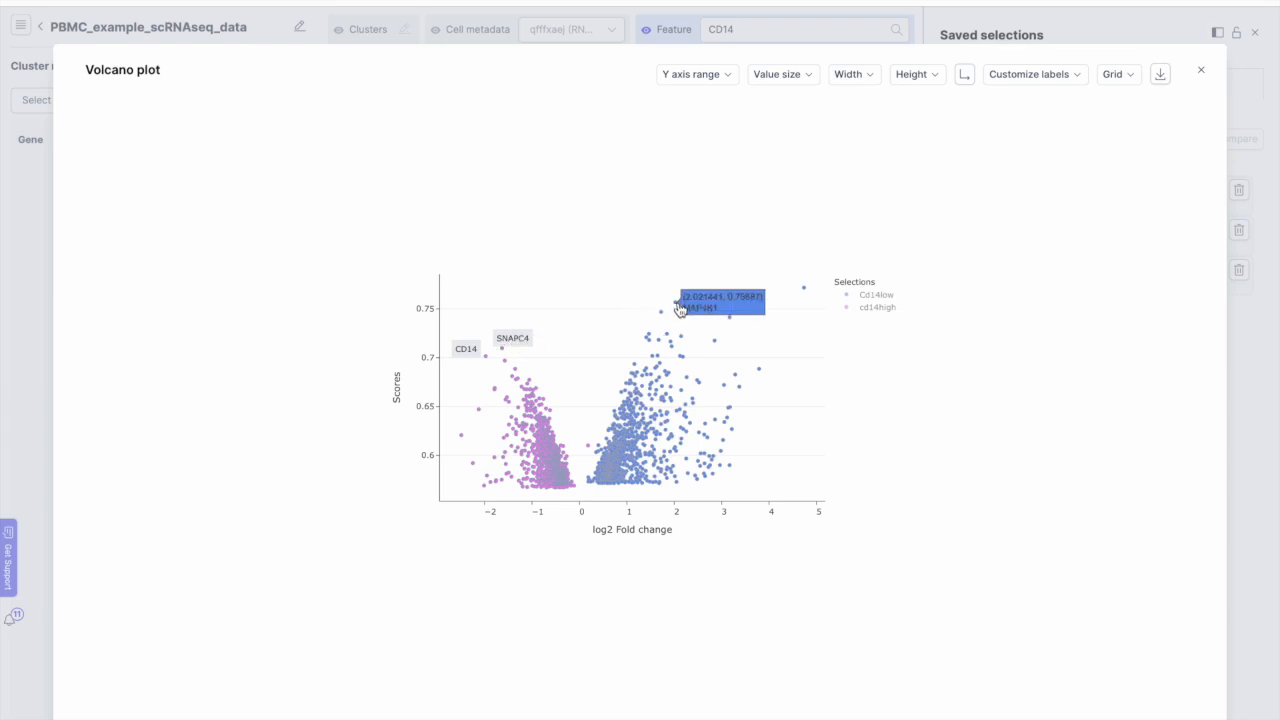
left_click(679, 309)
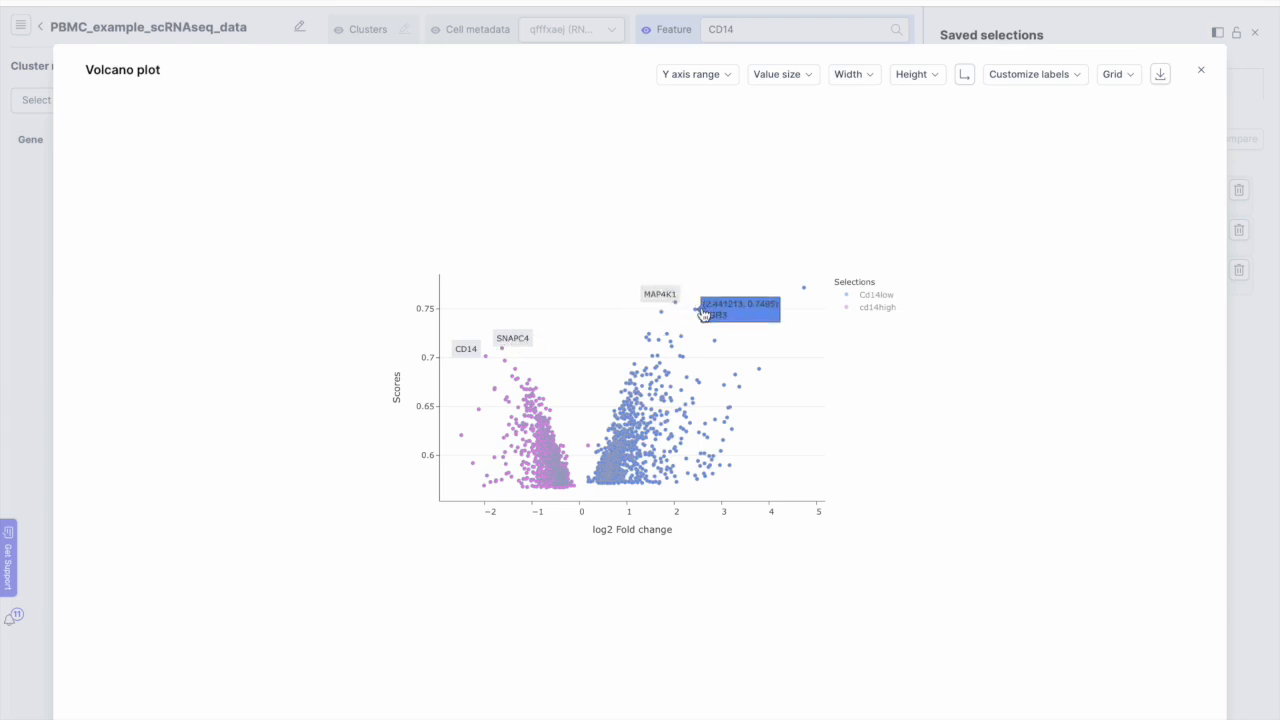
left_click(702, 313)
left_click_drag(697, 314, 735, 337)
left_click(729, 317)
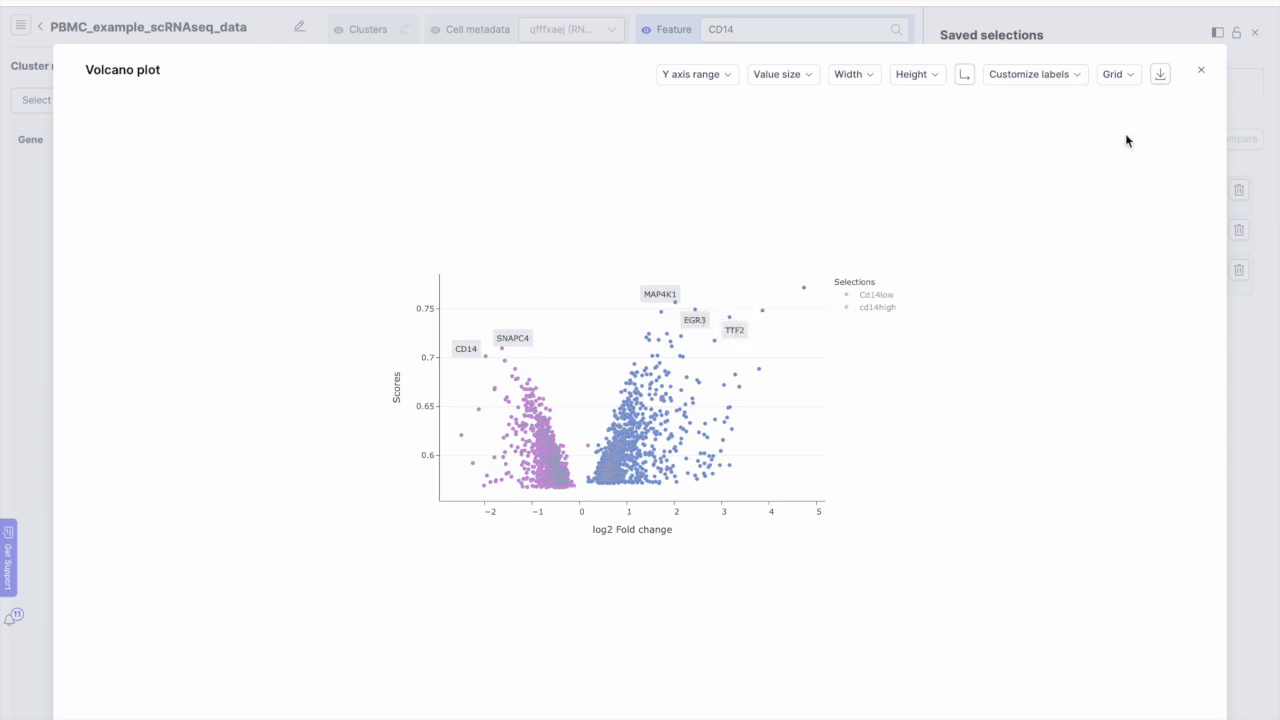
left_click(1200, 75)
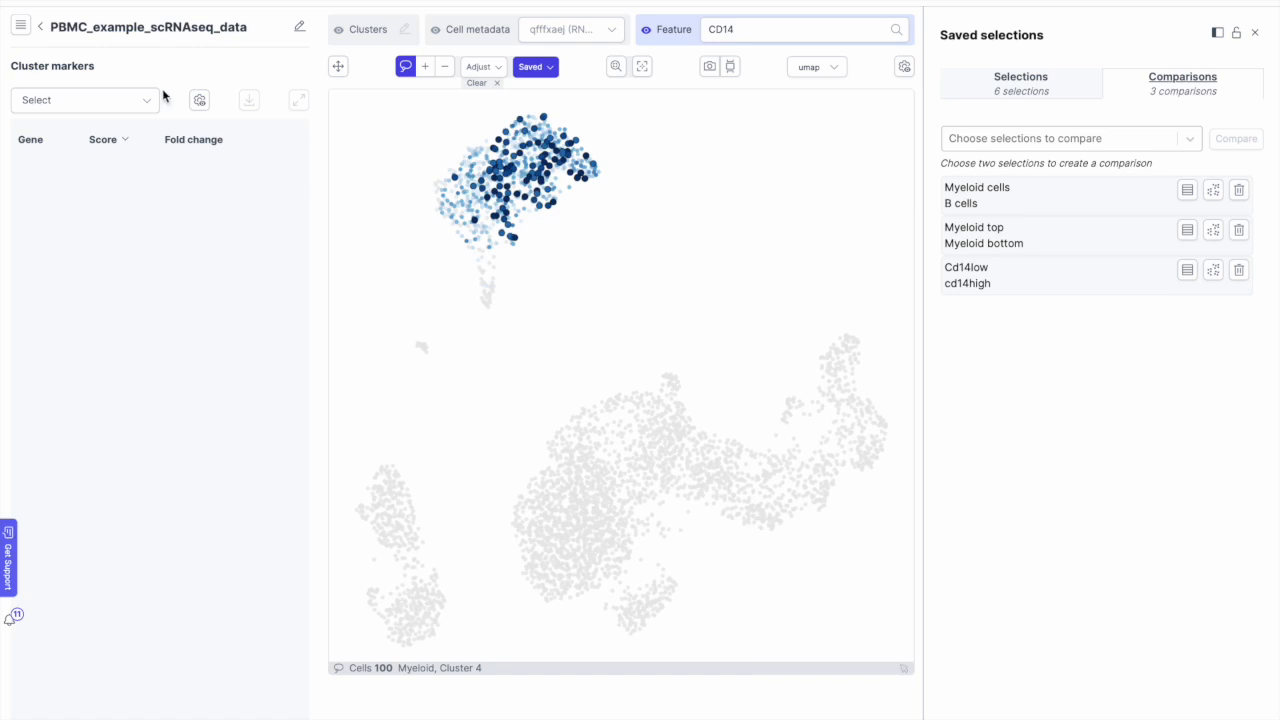
left_click(43, 30)
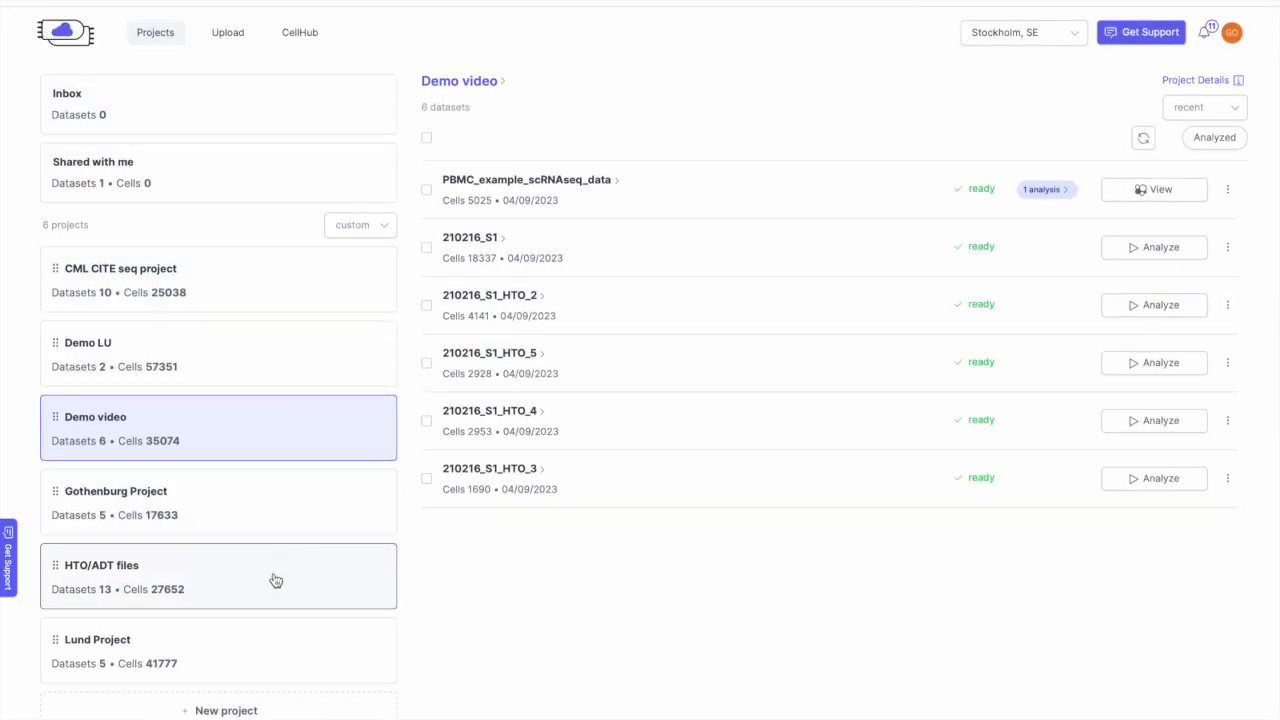
Step: Move granja et al HSPCs CITE-Seq from Demo LU to Demo video and view its latest analysis
left_click(258, 369)
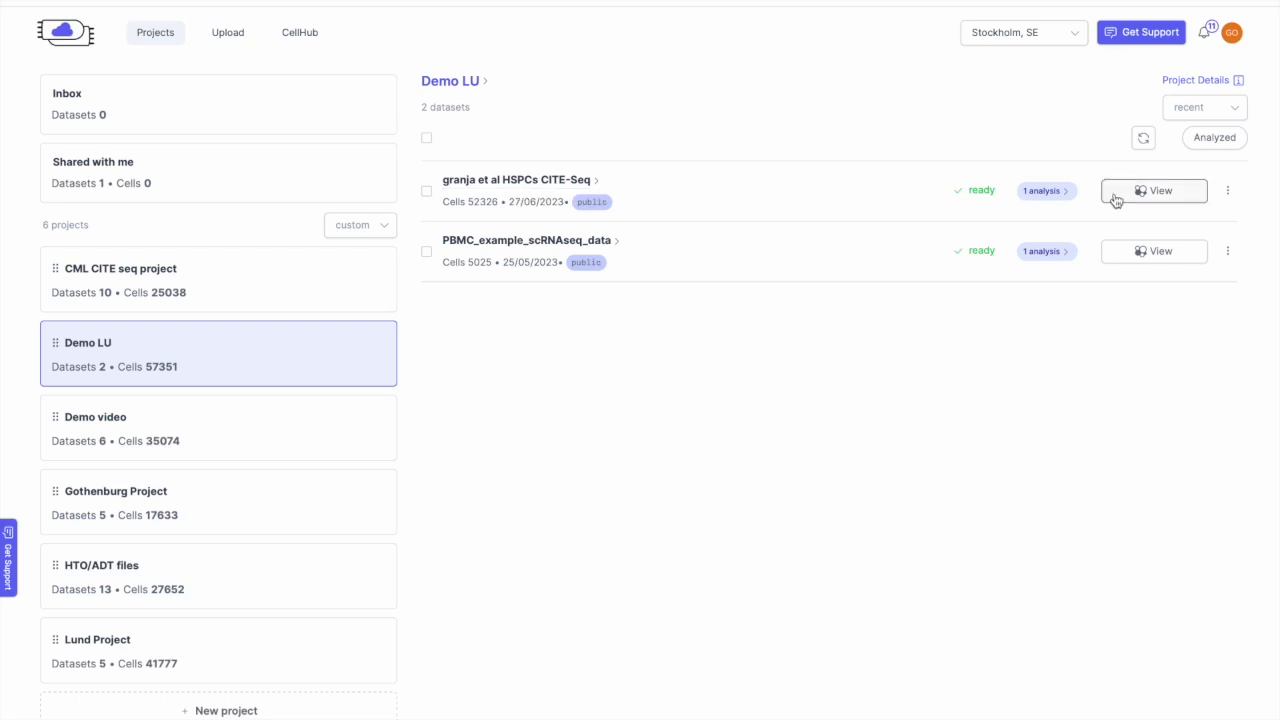
left_click(1226, 192)
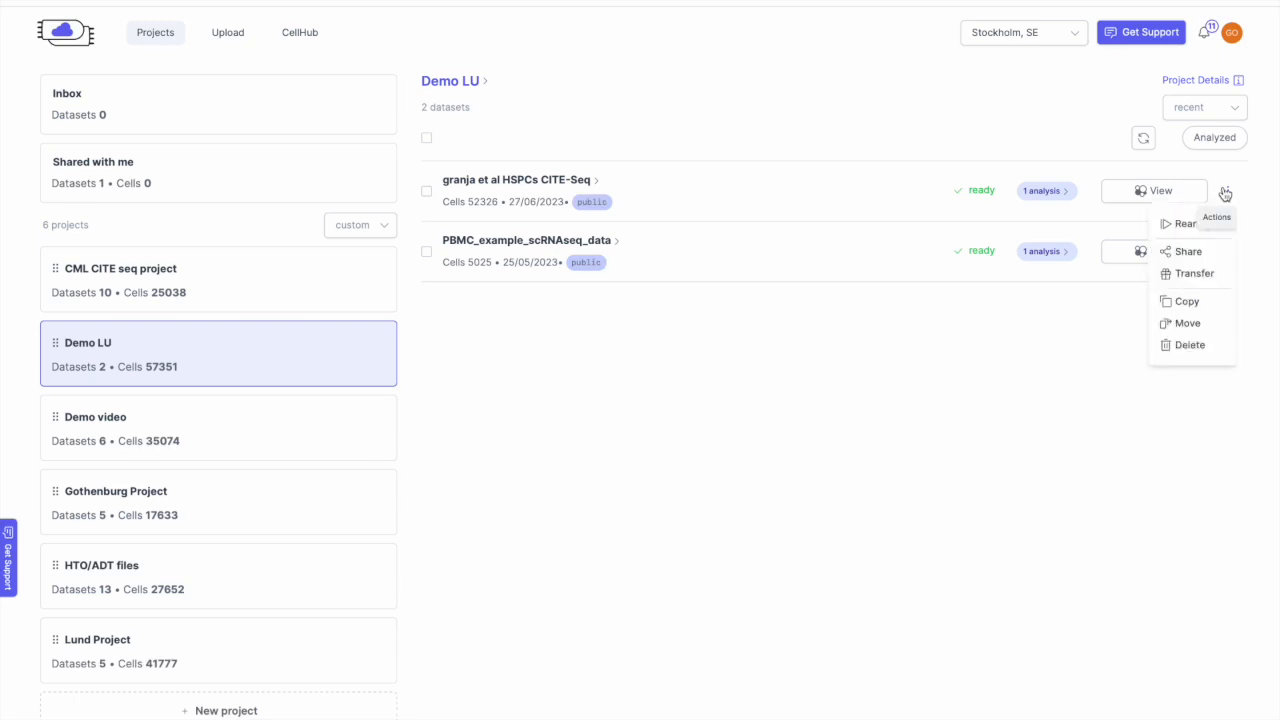
left_click(1197, 325)
left_click(1172, 381)
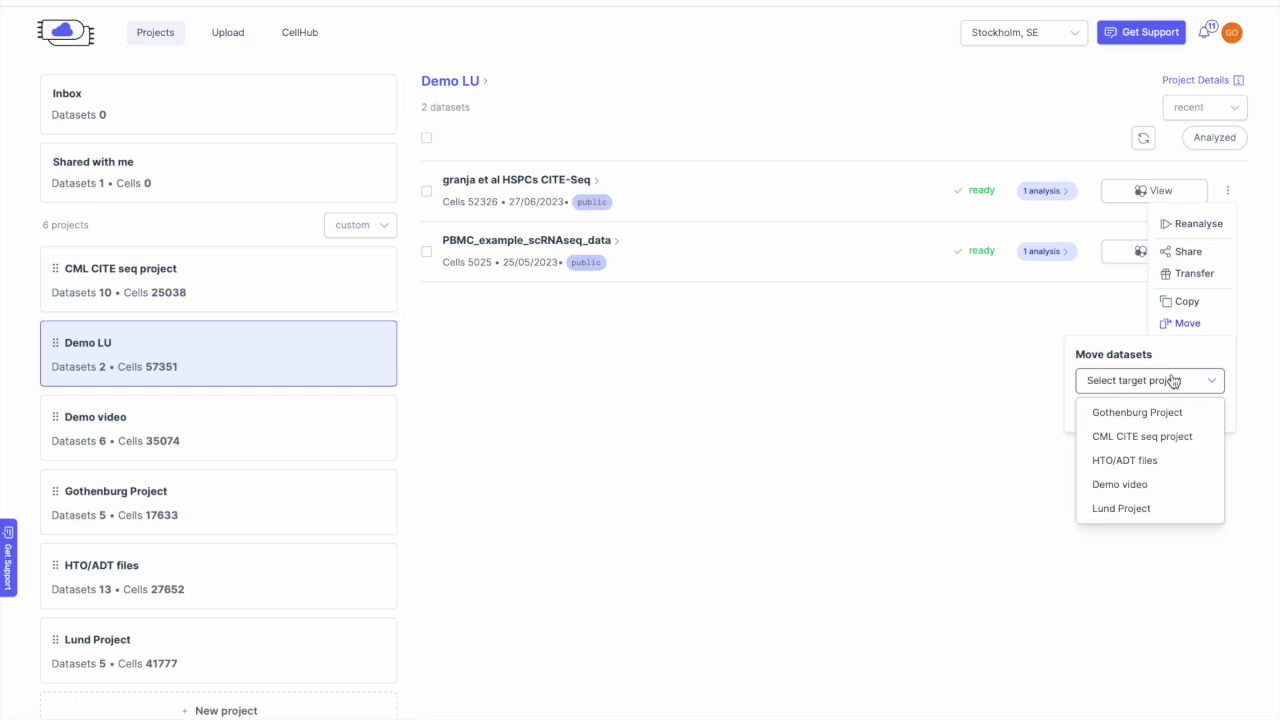
left_click(1146, 486)
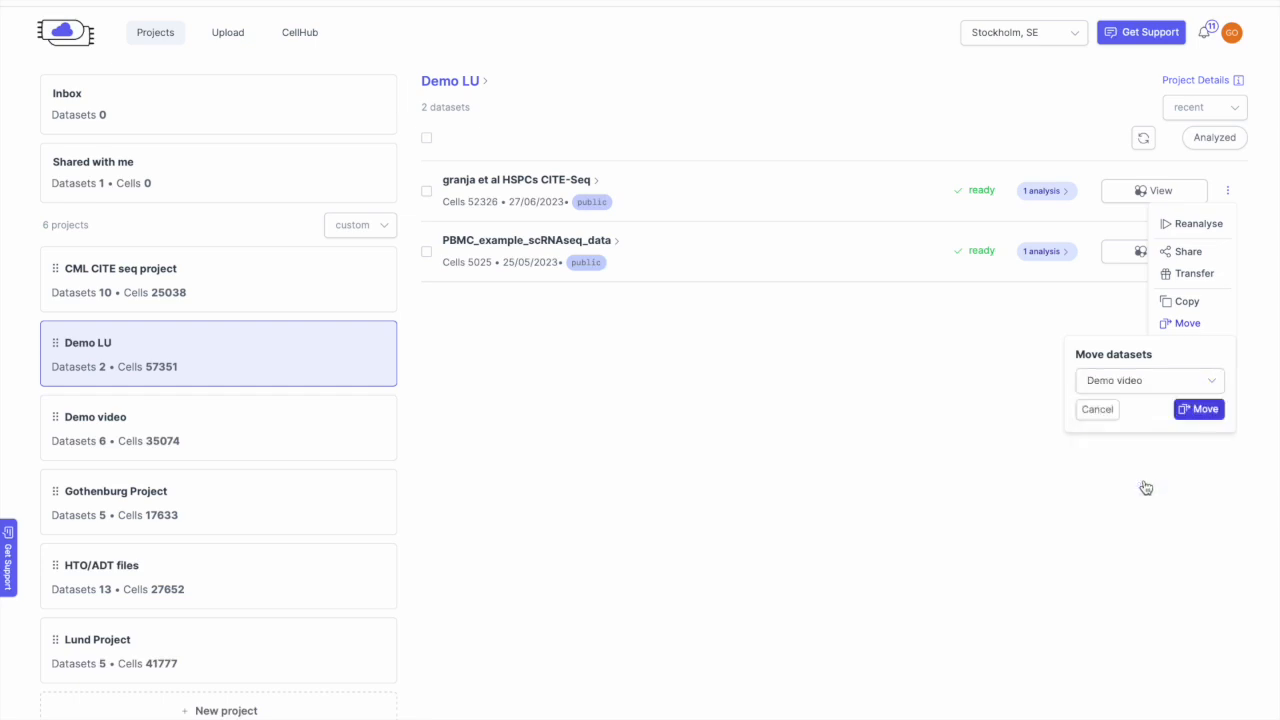
left_click(1194, 412)
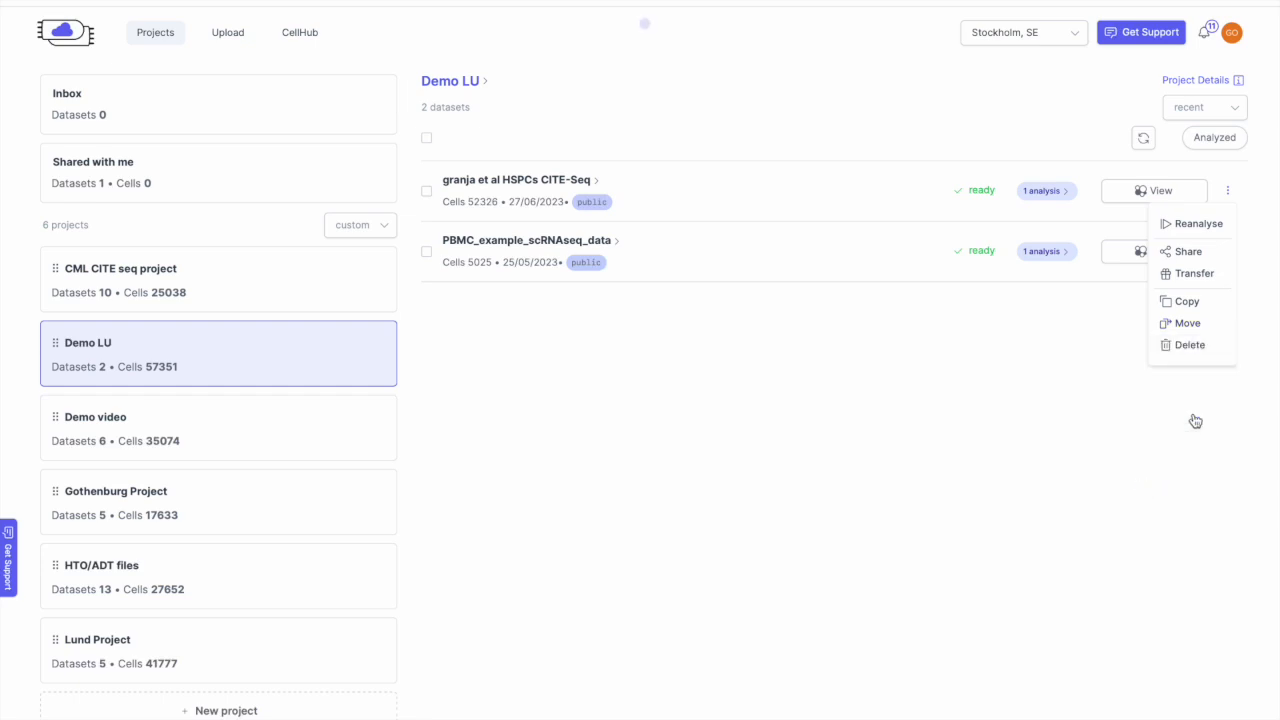
left_click(180, 428)
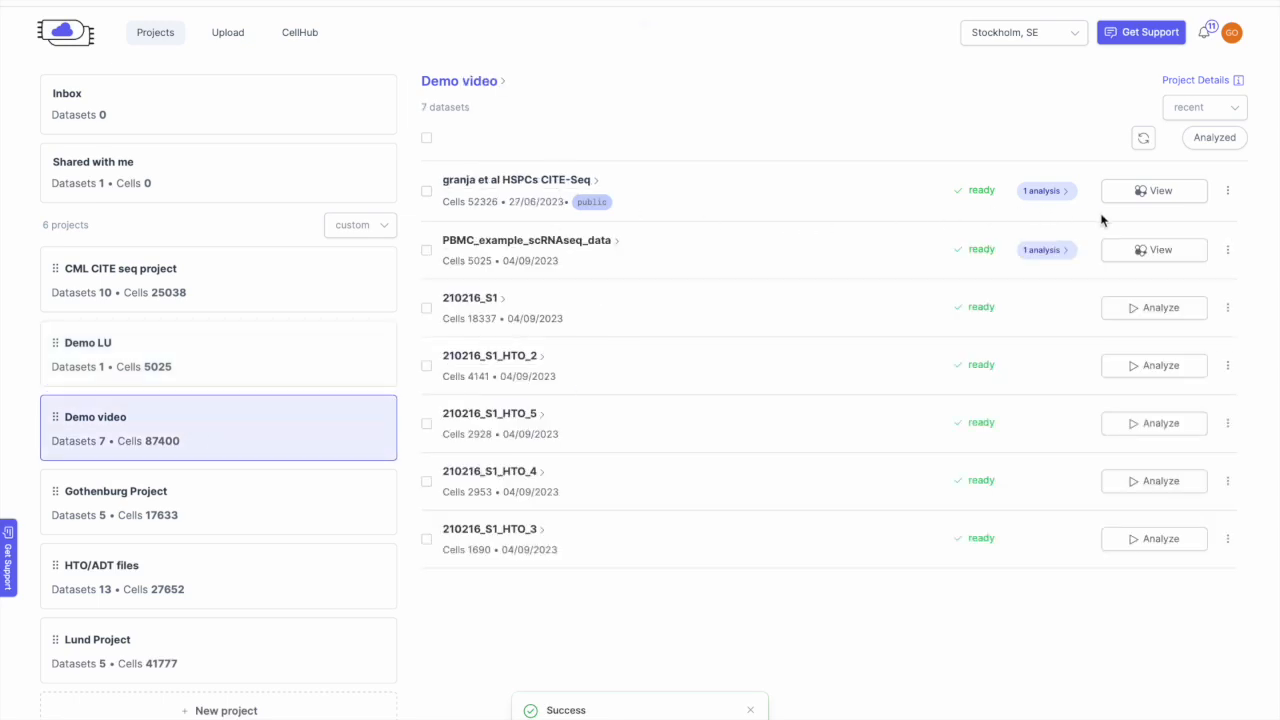
left_click(1180, 203)
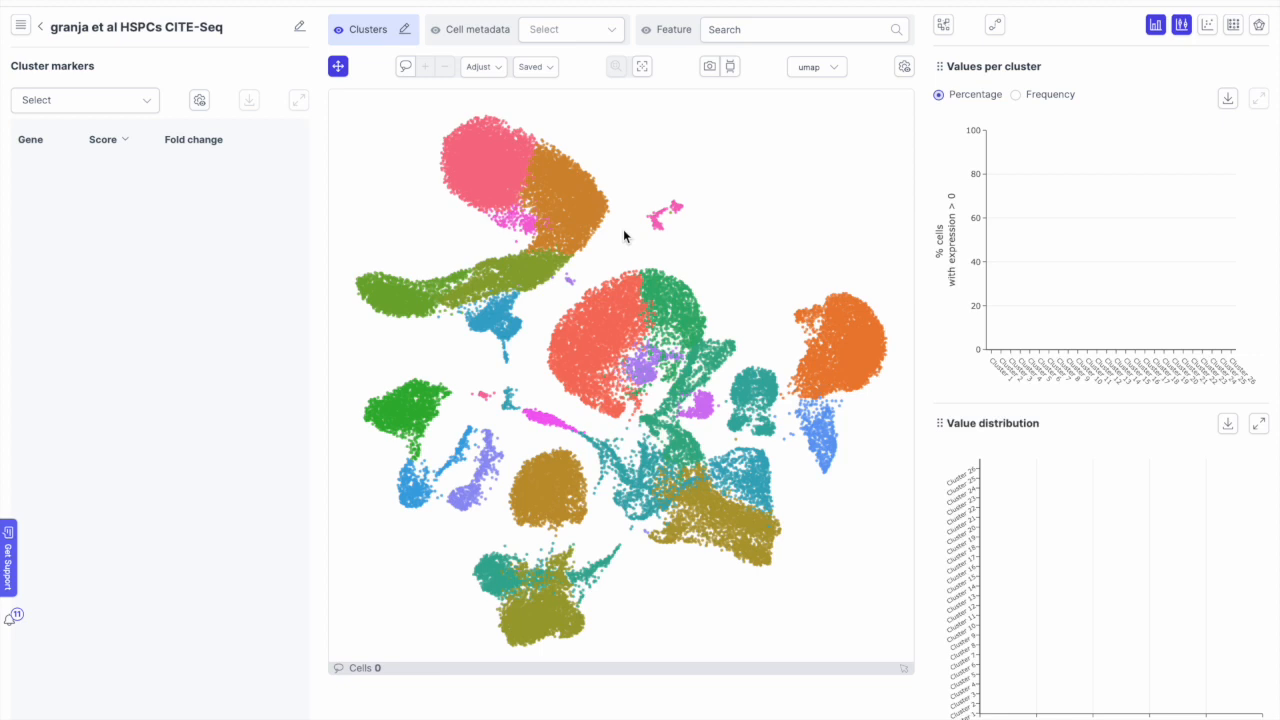
Step: Plot CD14 (ADT) protein expression, then switch to the plain CD14 gene entry
left_click(788, 29)
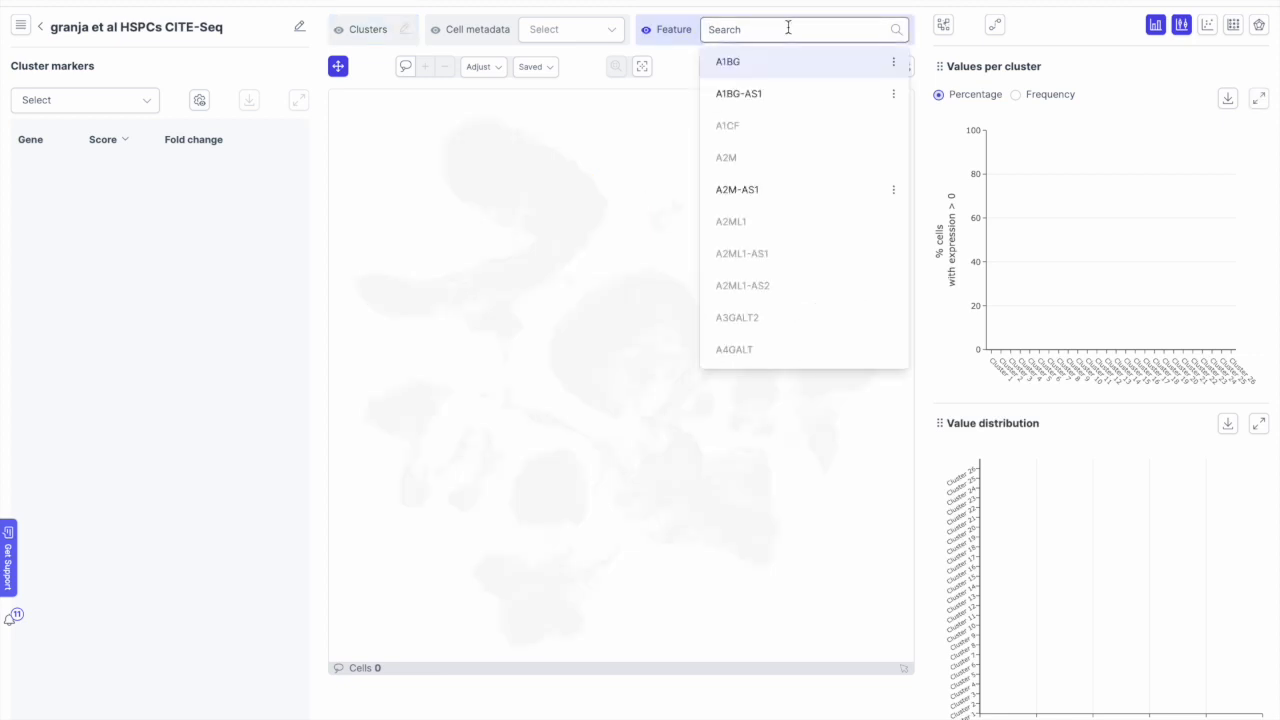
type("adt")
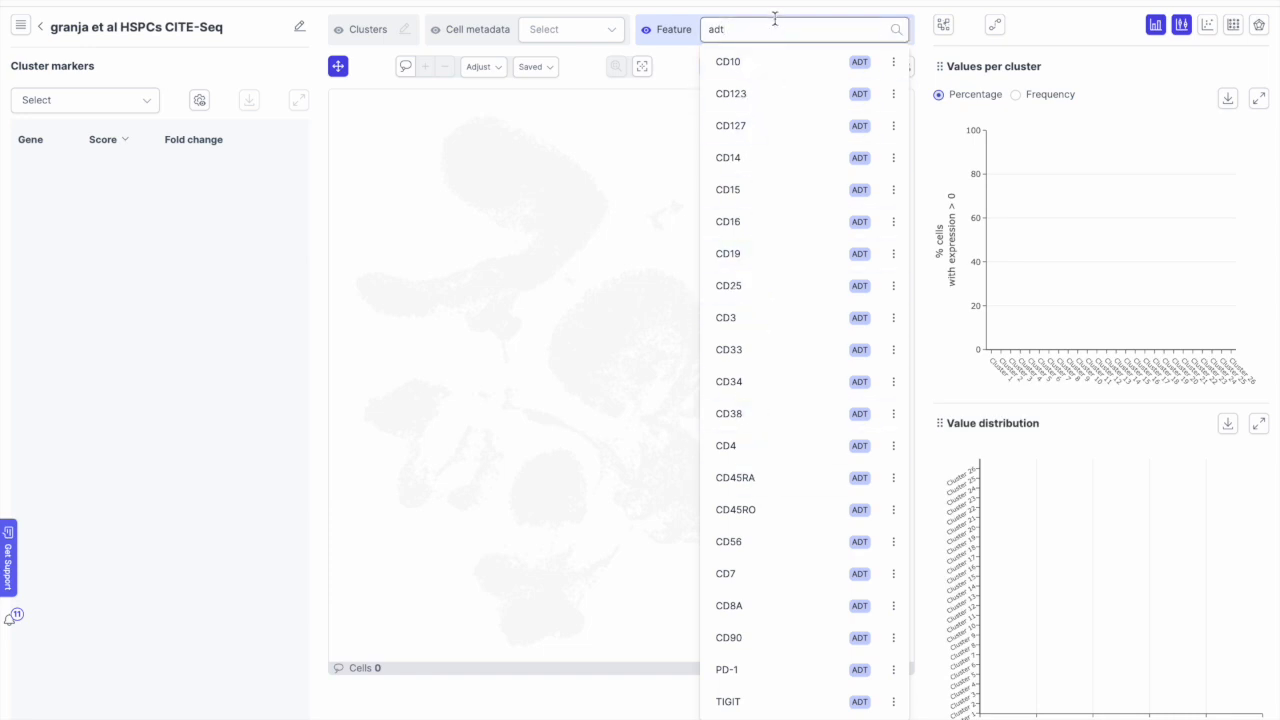
key("BackSpace")
key("BackSpace")
key("BackSpace")
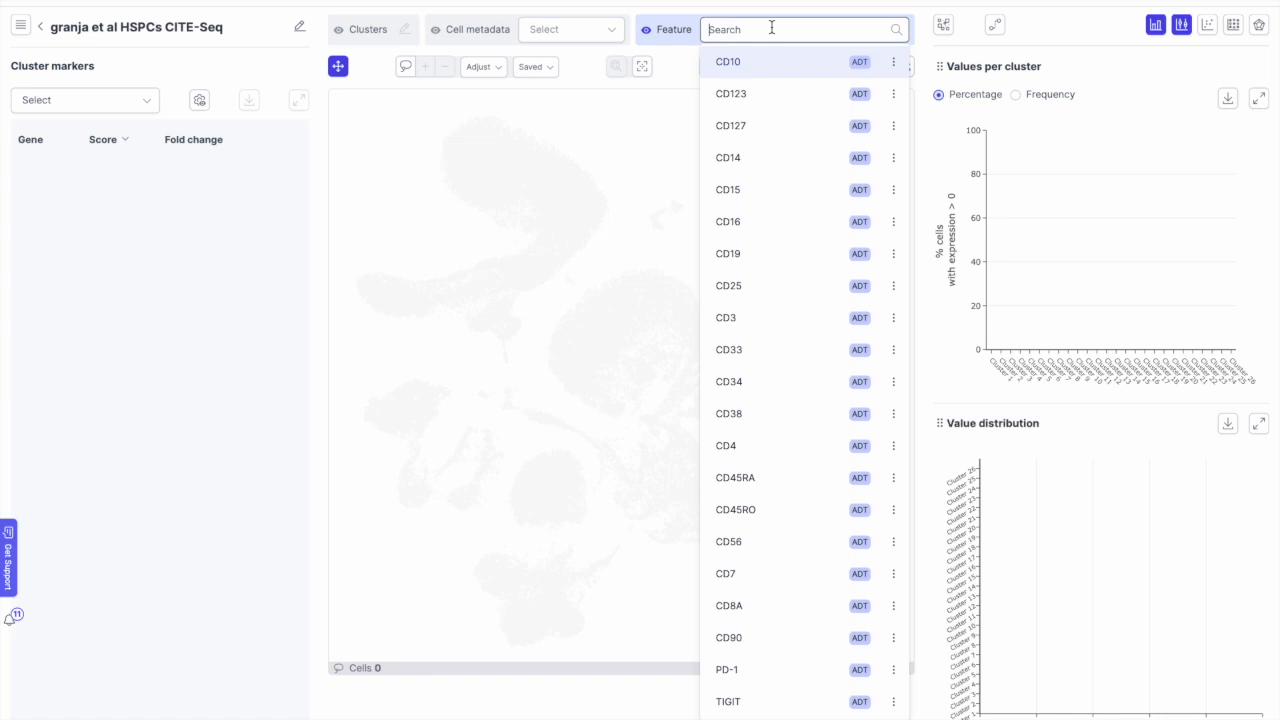
type("cd14")
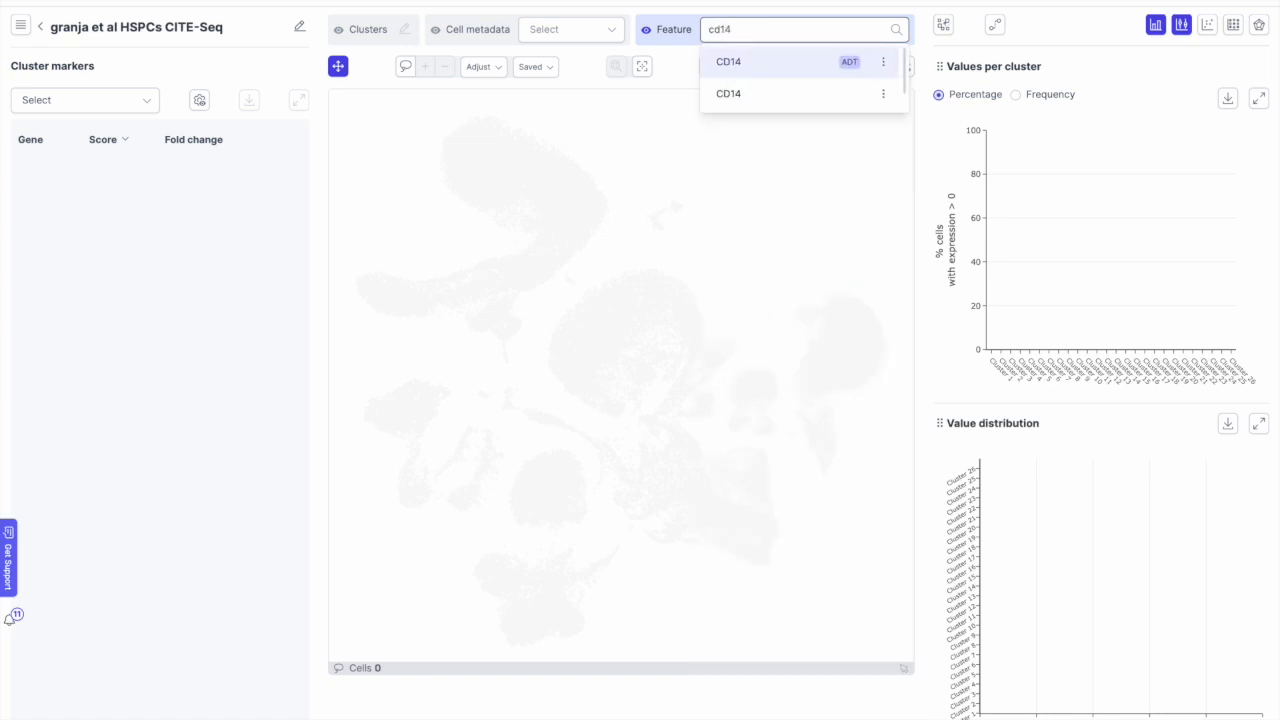
left_click(768, 66)
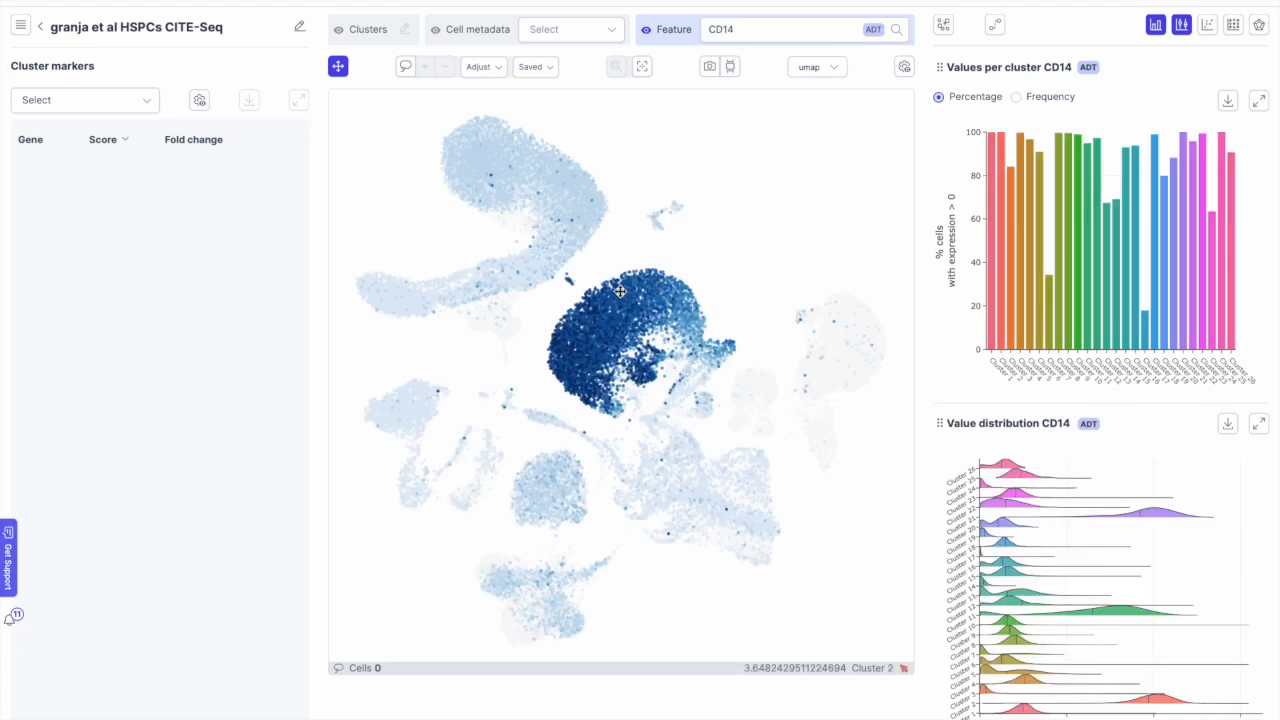
left_click(802, 34)
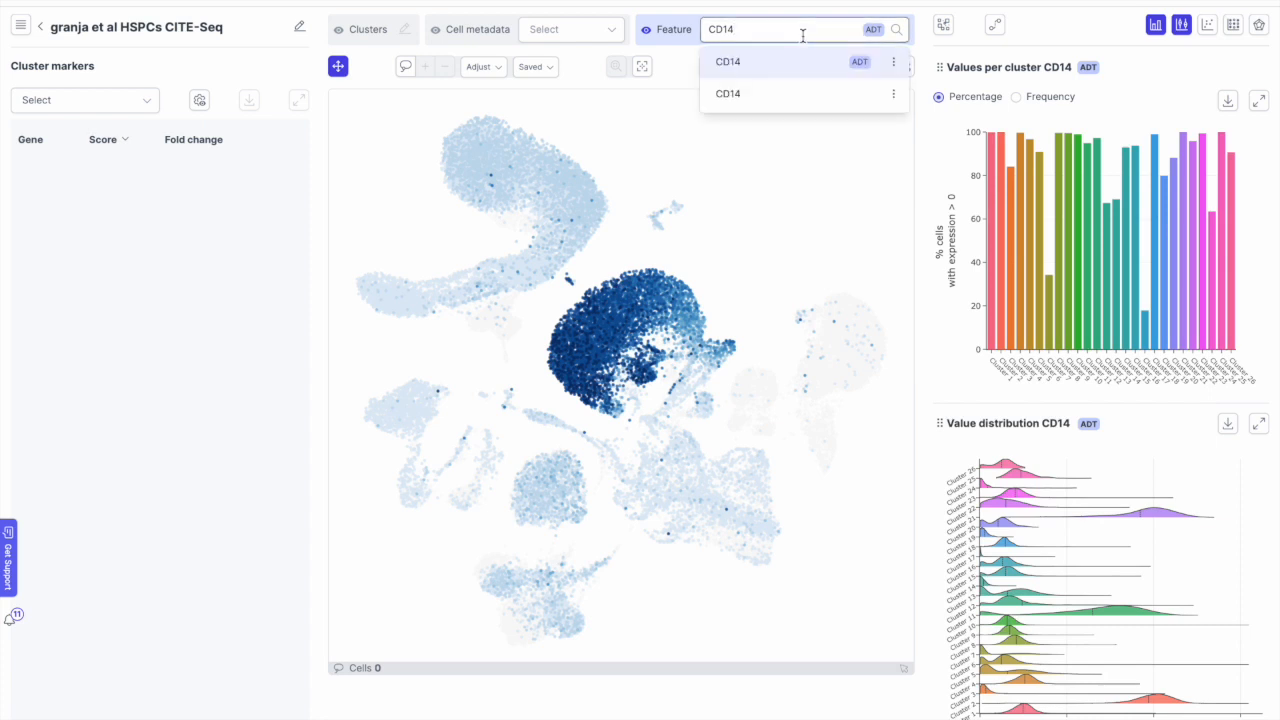
left_click(779, 93)
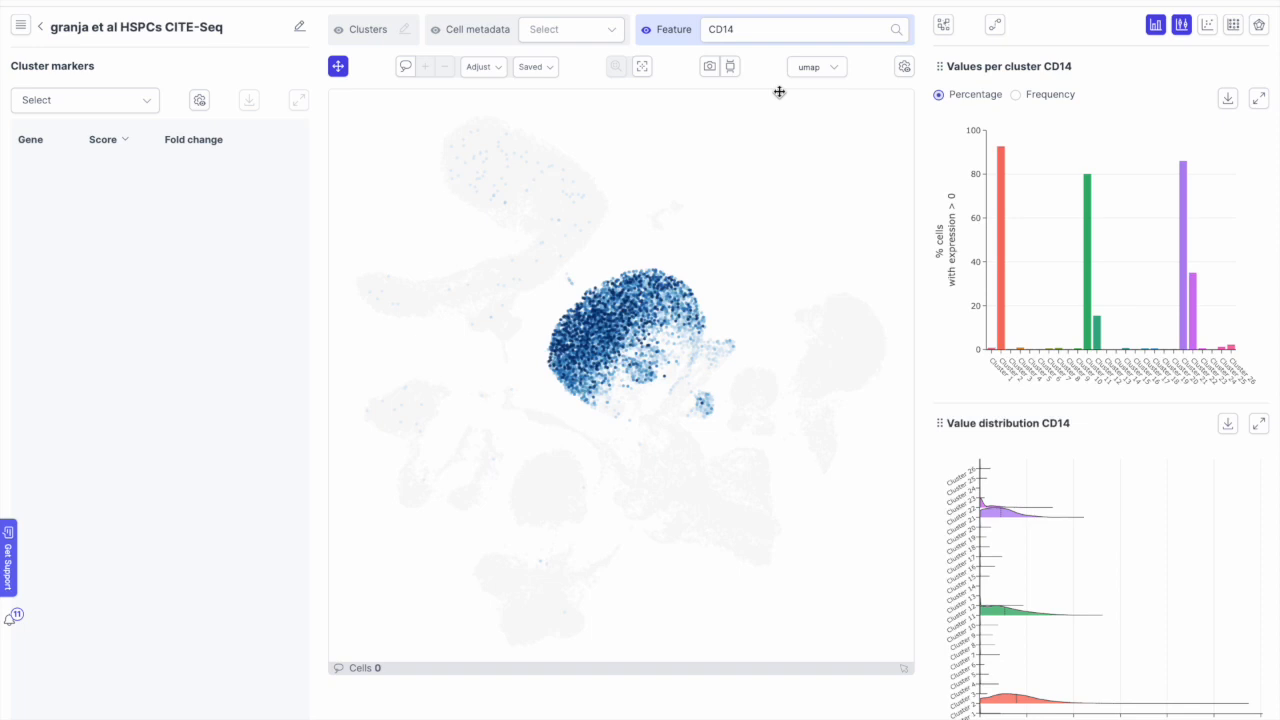
Step: Replace the feature search with cd90 and plot CD90 (ADT) protein expression
left_click(788, 31)
double_click(788, 31)
type("d90")
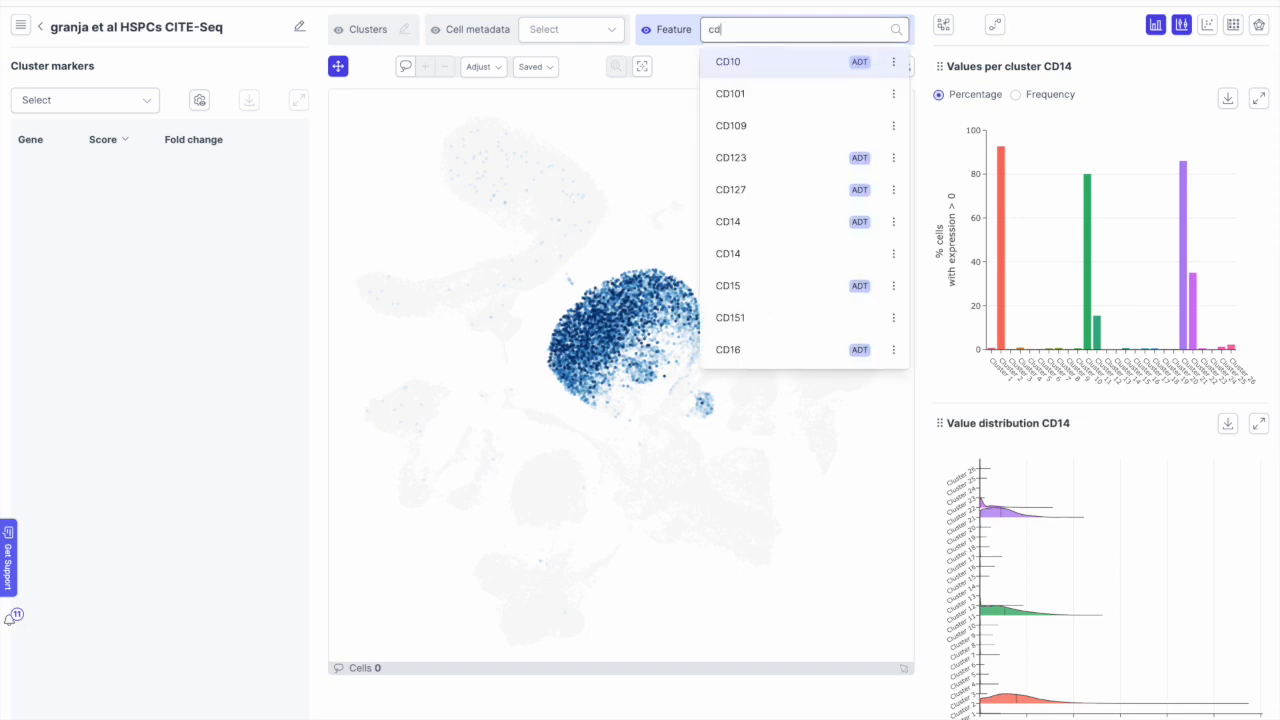
left_click(771, 58)
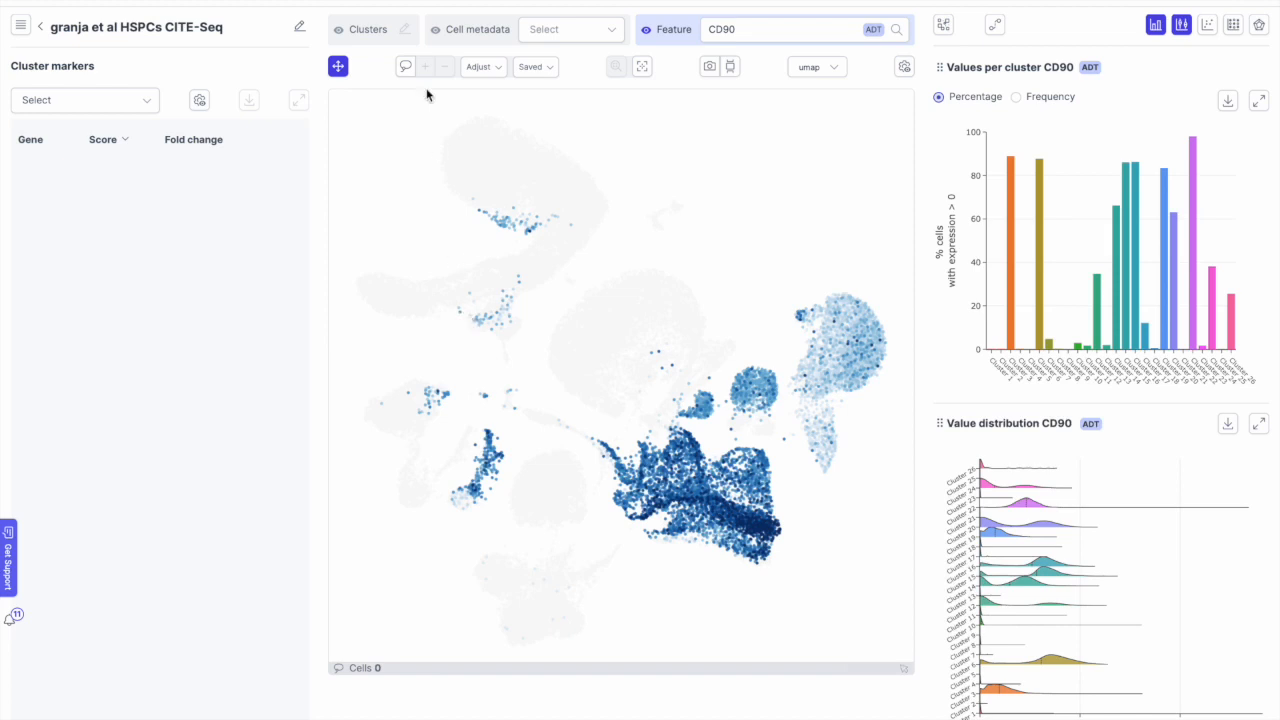
left_click(405, 67)
Step: Lasso the dark blue CD90-positive cells and lower the selection's upper CD90 limit
mouse_move(638, 430)
left_mouse_down()
mouse_move(626, 450)
mouse_move(700, 558)
mouse_move(745, 568)
mouse_move(800, 515)
mouse_move(760, 438)
mouse_move(638, 430)
left_mouse_up()
left_click(483, 66)
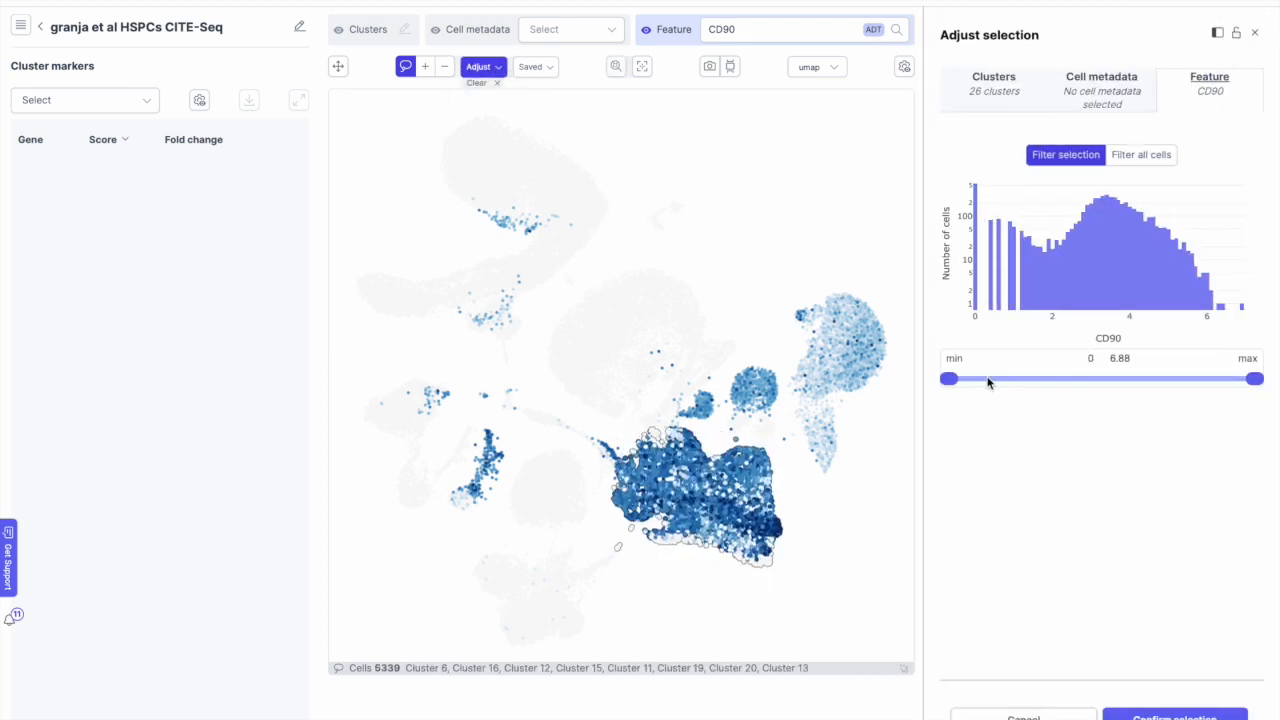
left_click_drag(1254, 378, 1094, 376)
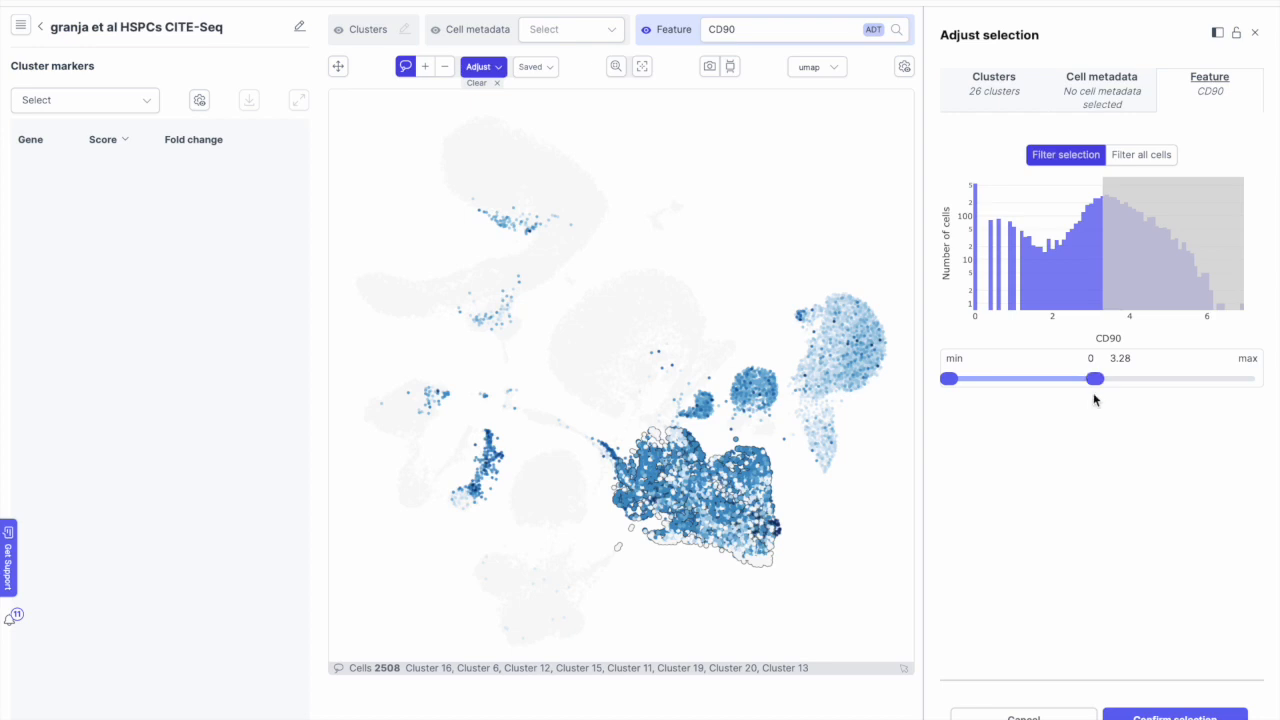
left_click(1255, 33)
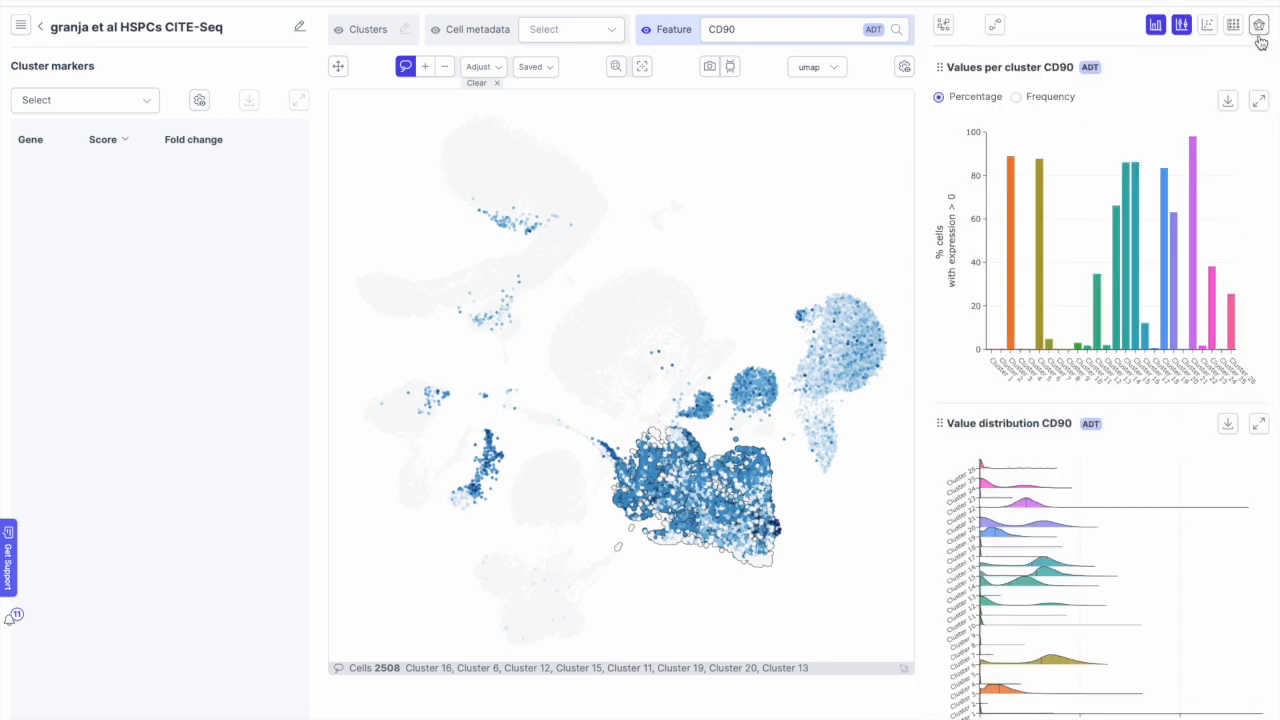
Step: Clear the selection, re-lasso the lower-middle CD90-high region, and review its cluster breakdown
left_click(486, 83)
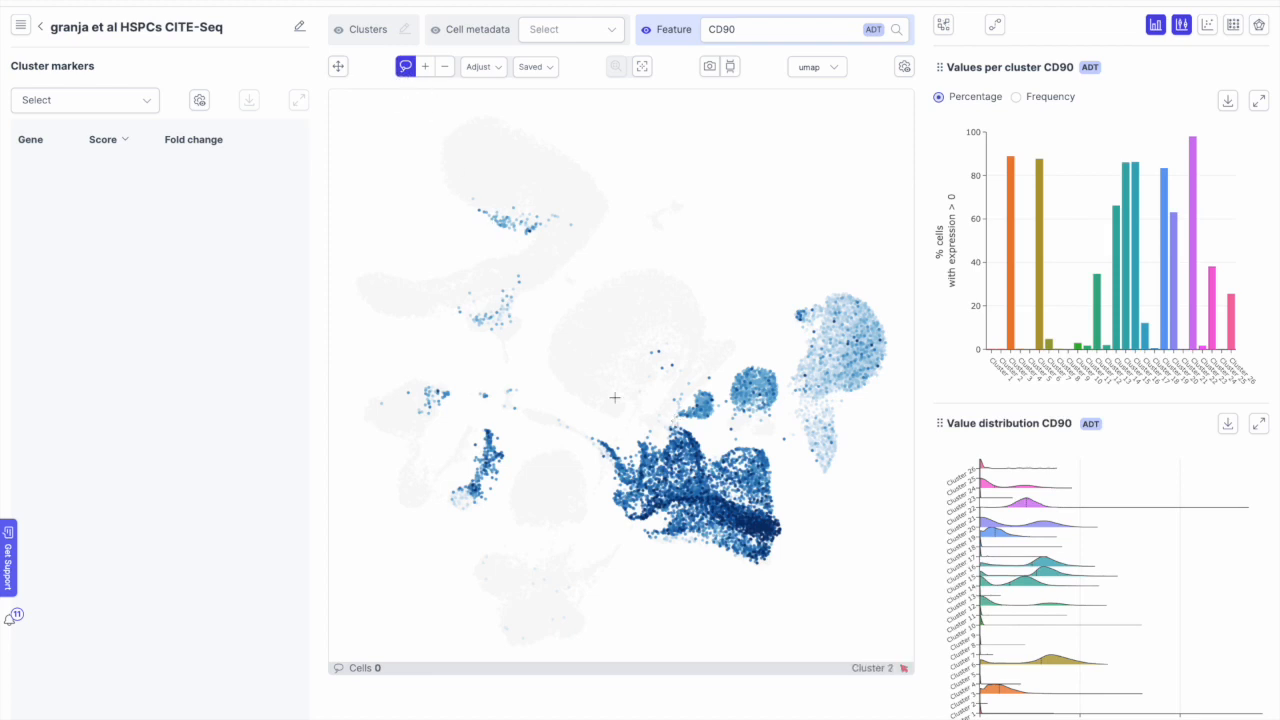
mouse_move(626, 424)
left_mouse_down()
mouse_move(600, 433)
mouse_move(594, 462)
mouse_move(630, 532)
mouse_move(763, 575)
mouse_move(804, 522)
mouse_move(794, 456)
mouse_move(620, 427)
left_mouse_up()
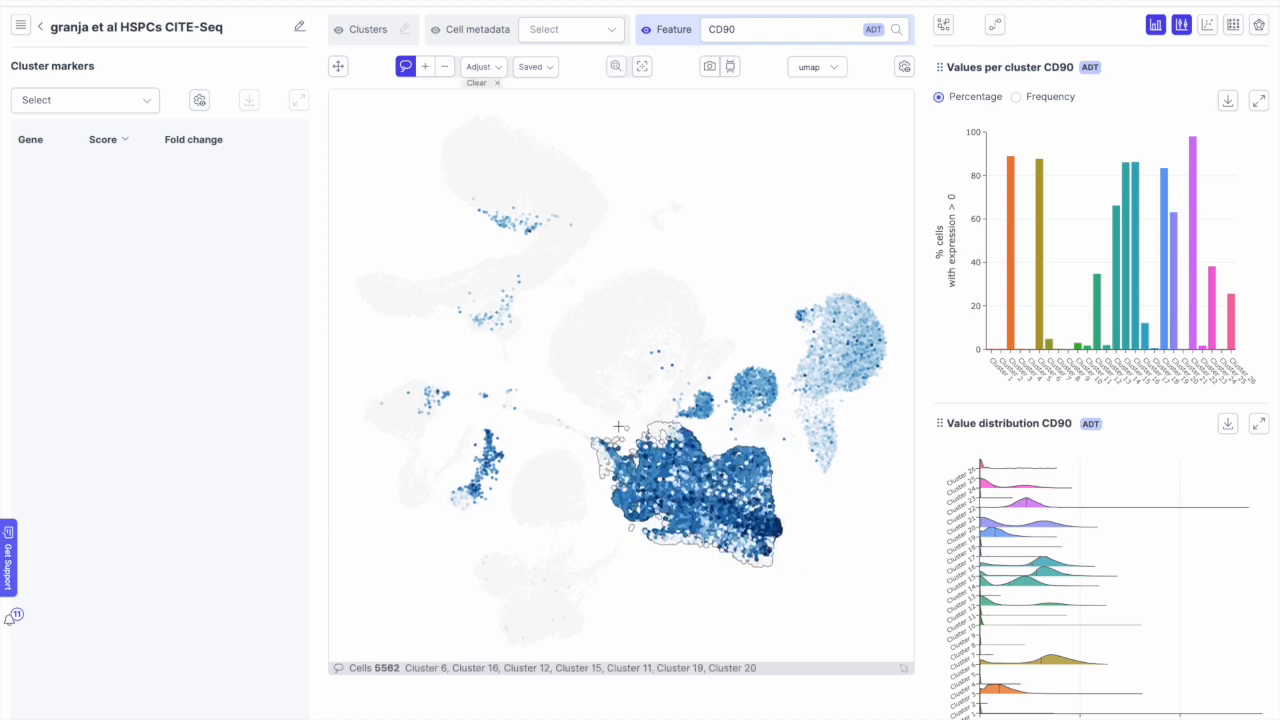
left_click(490, 67)
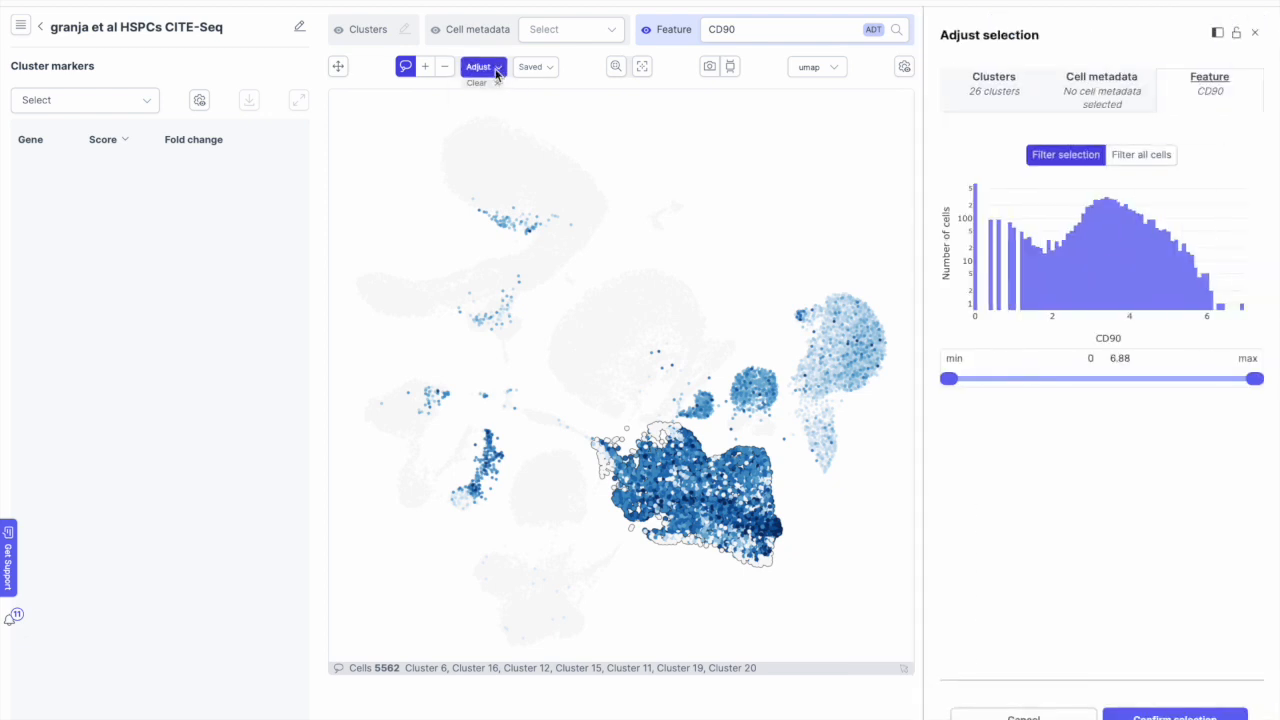
left_click(992, 108)
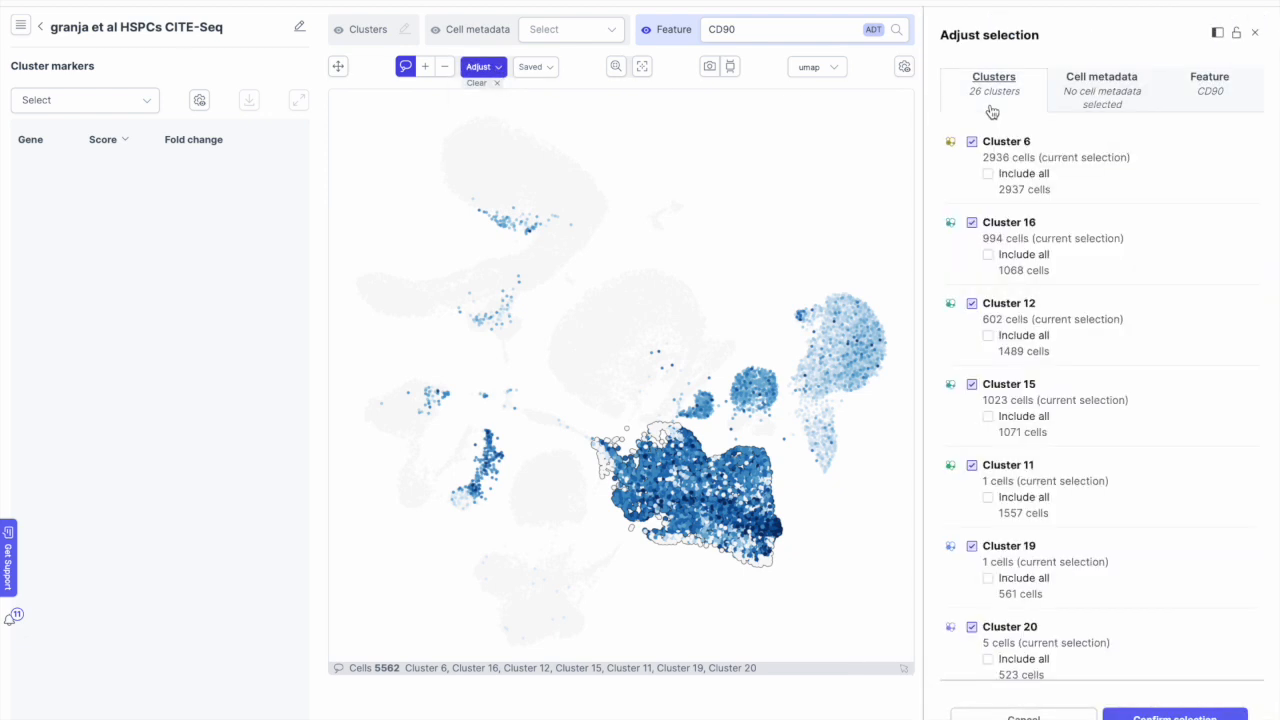
Step: Save the 5562-cell lasso selection under the name 'CD90+ cells (HSC?)'
left_click(531, 69)
left_click(1007, 180)
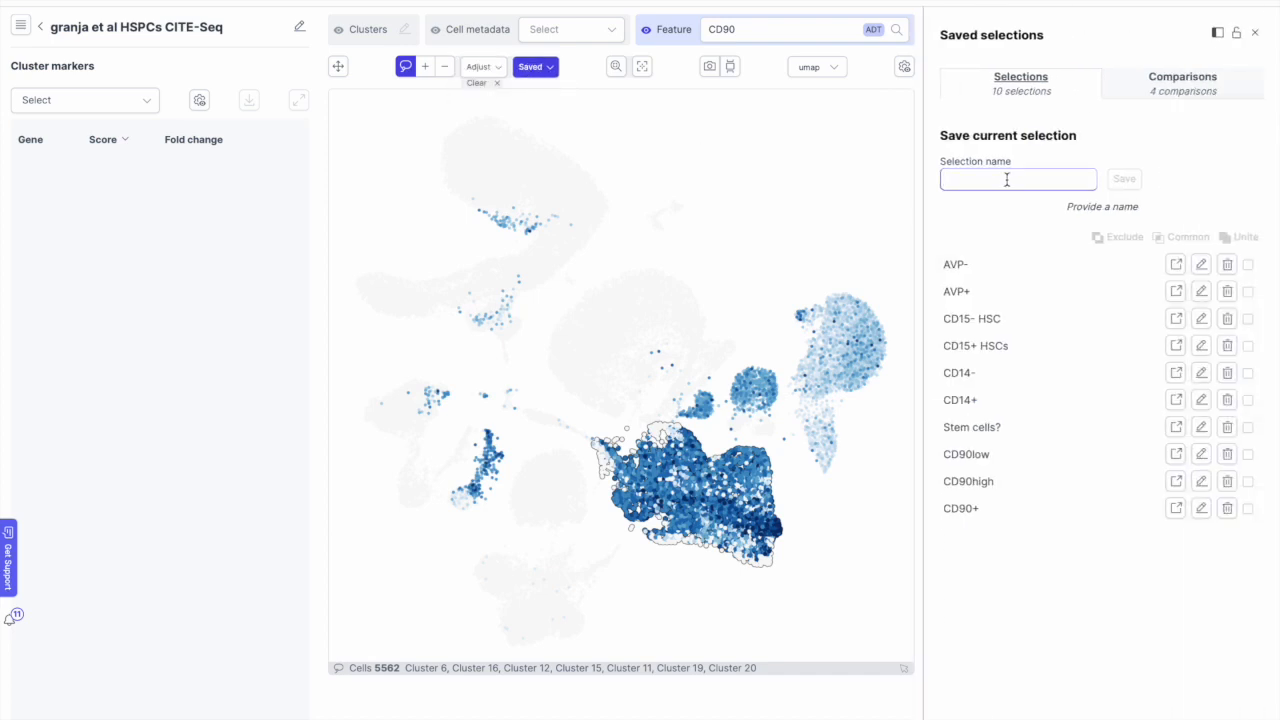
type("CD")
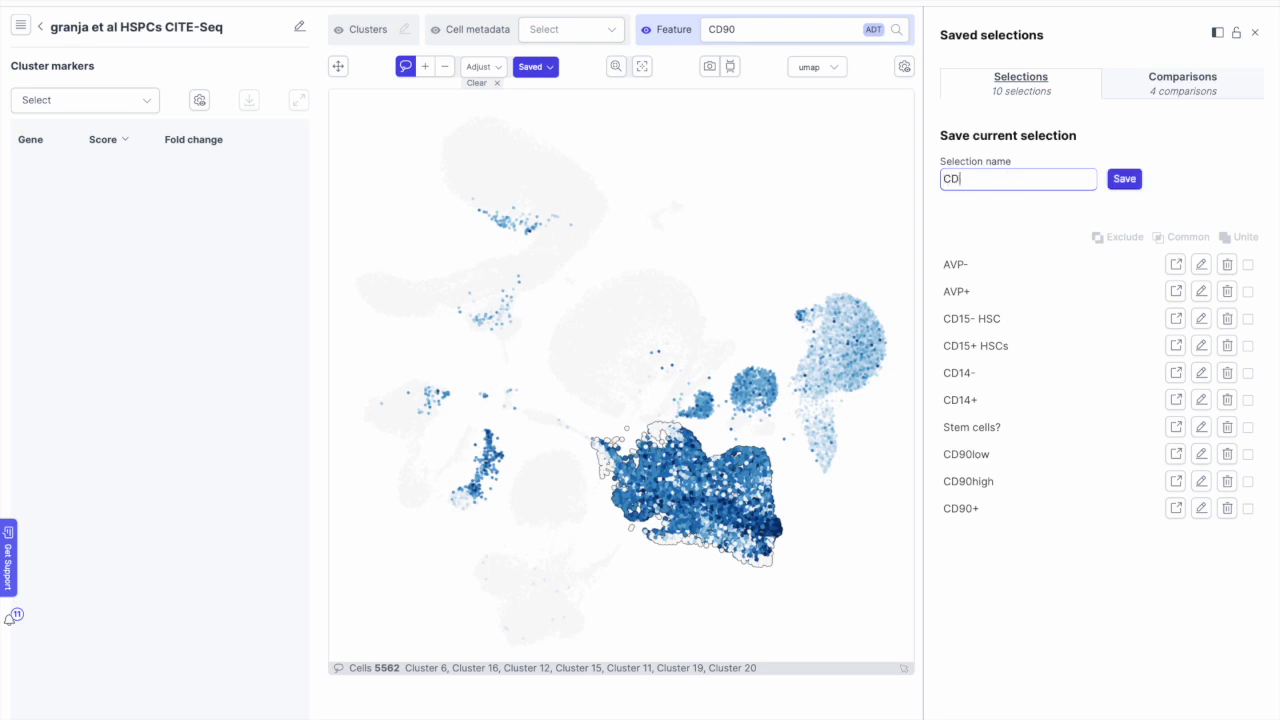
type("90+ cels")
key("BackSpace")
type("ls (HSC?)")
left_click(1124, 180)
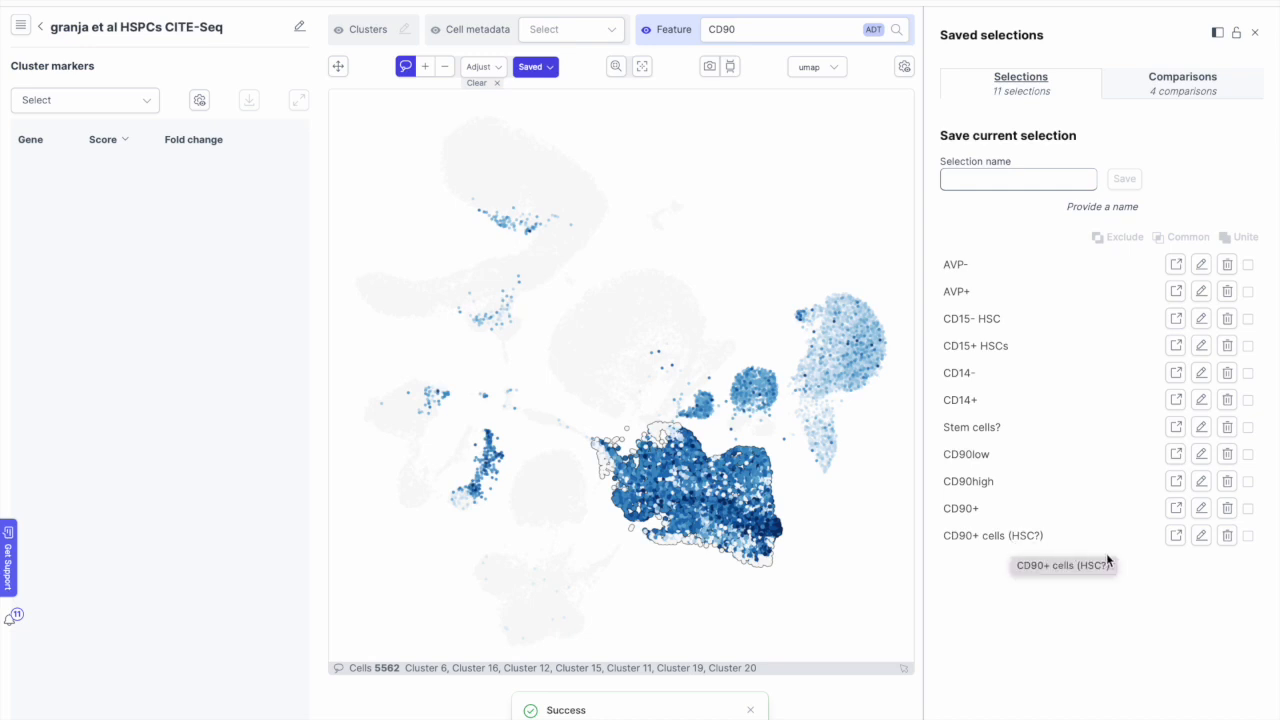
Step: Extract the 'CD90+ cells (HSC?)' selection into a new dataset and confirm
left_click(1176, 541)
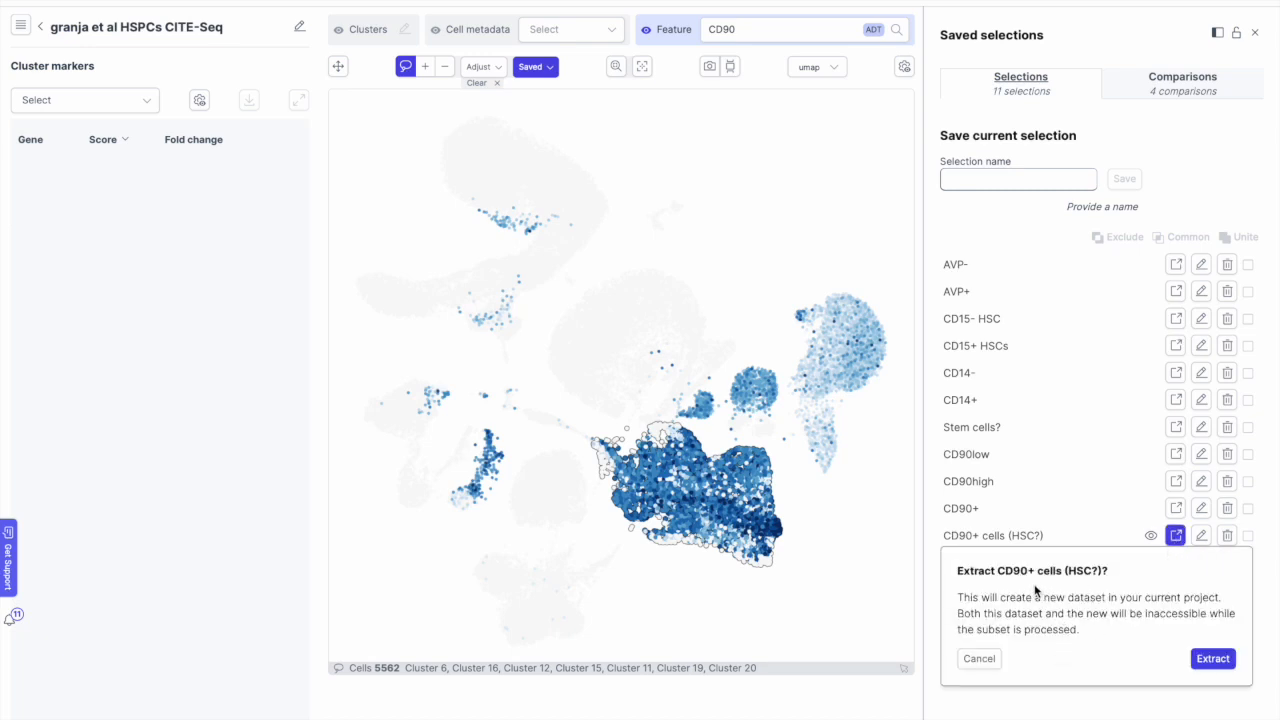
left_click(1214, 659)
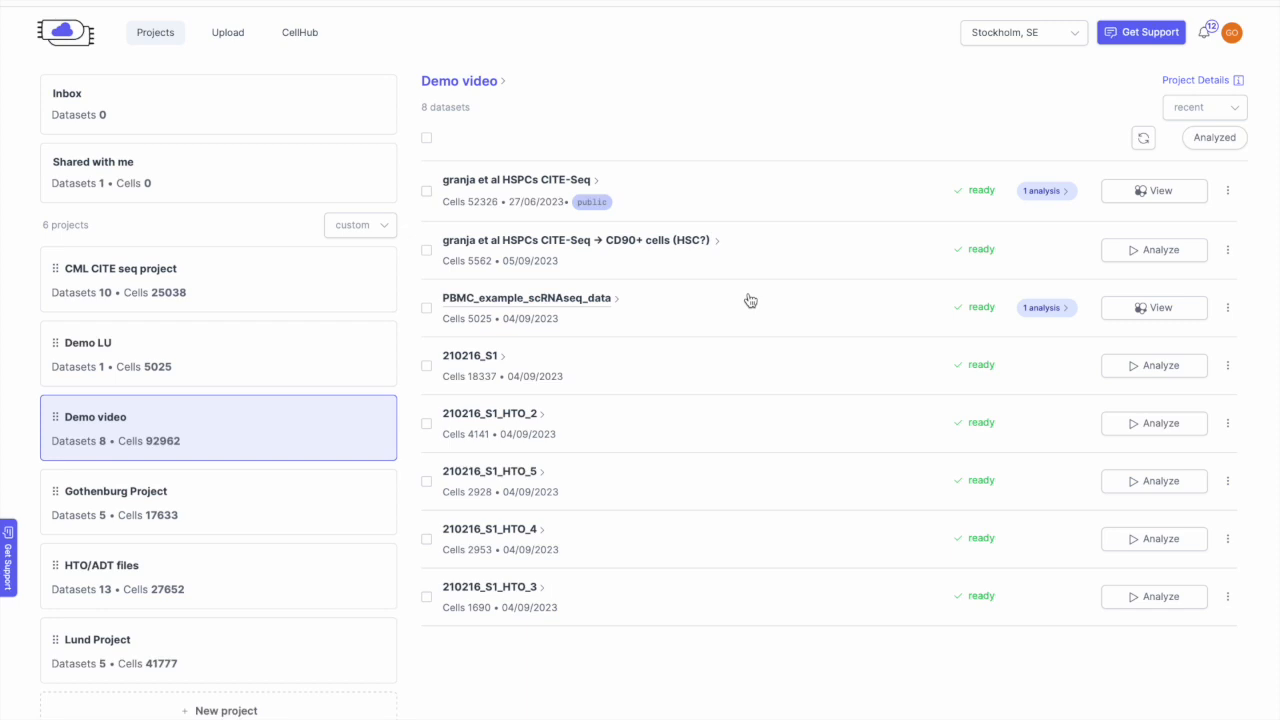
Step: Analyse the new CD90+ dataset with the default quality filters, variable genes and parameters
left_click(1137, 258)
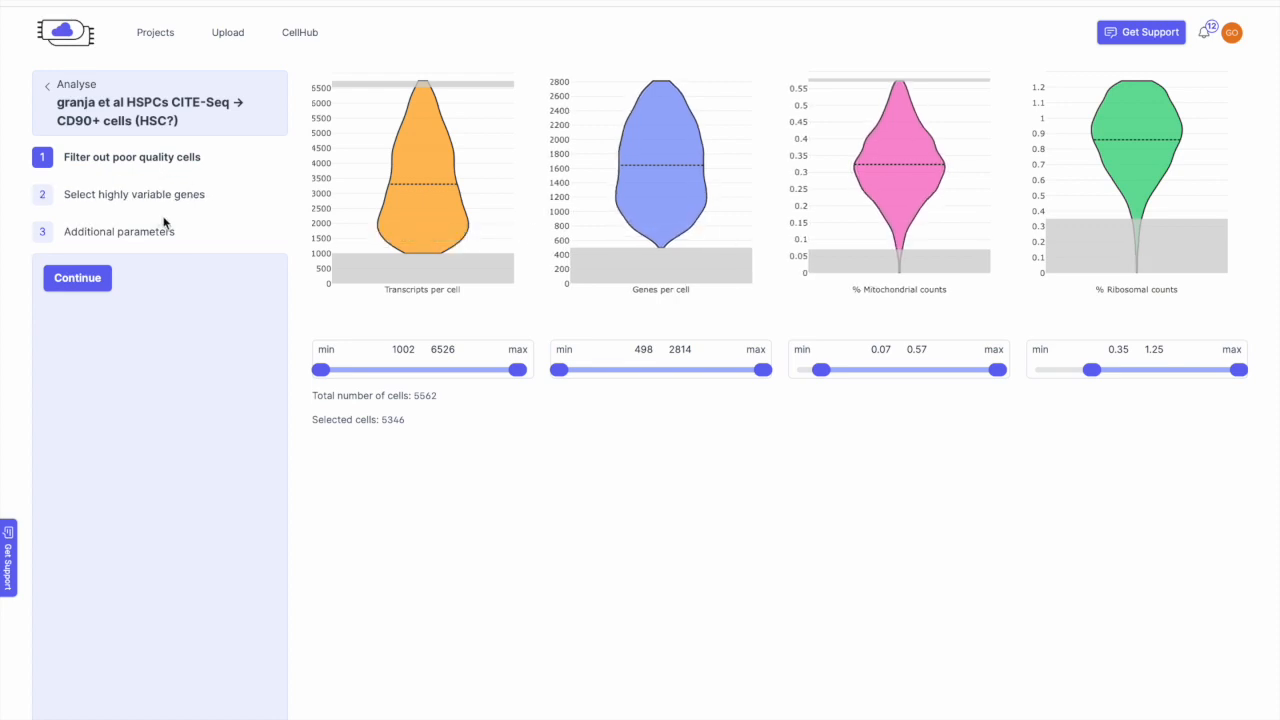
left_click(88, 277)
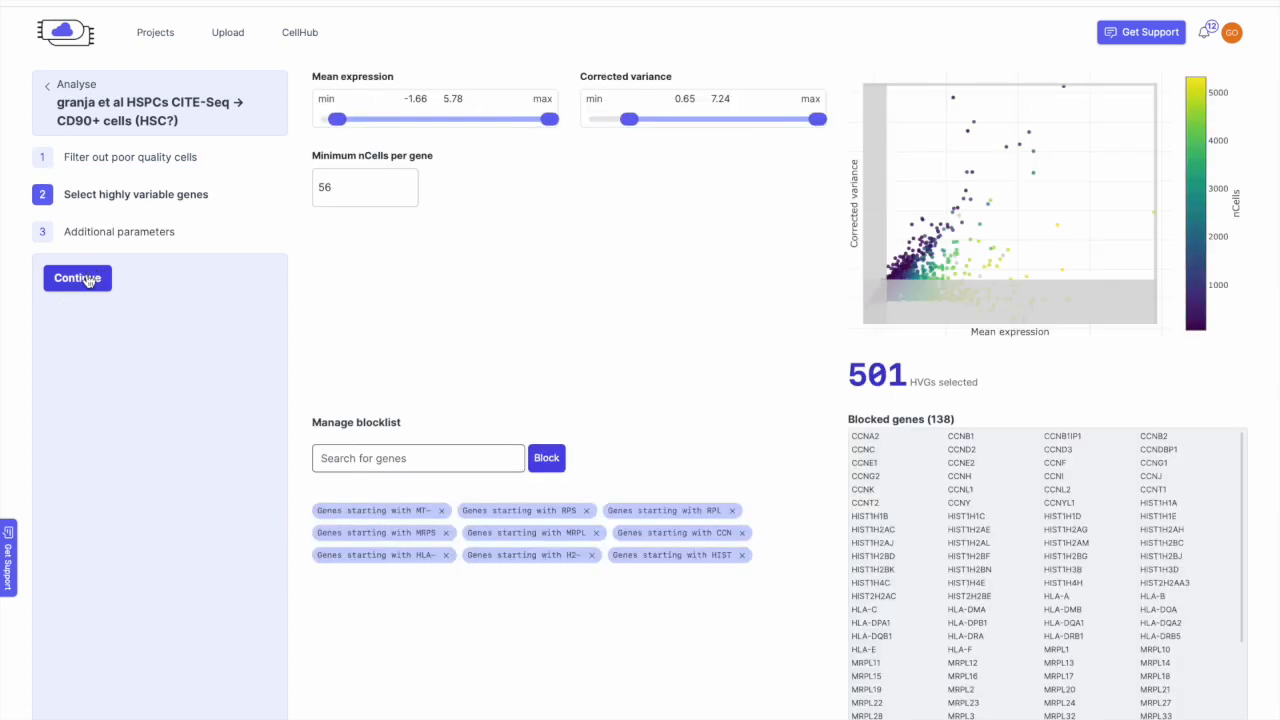
left_click(89, 280)
left_click(89, 280)
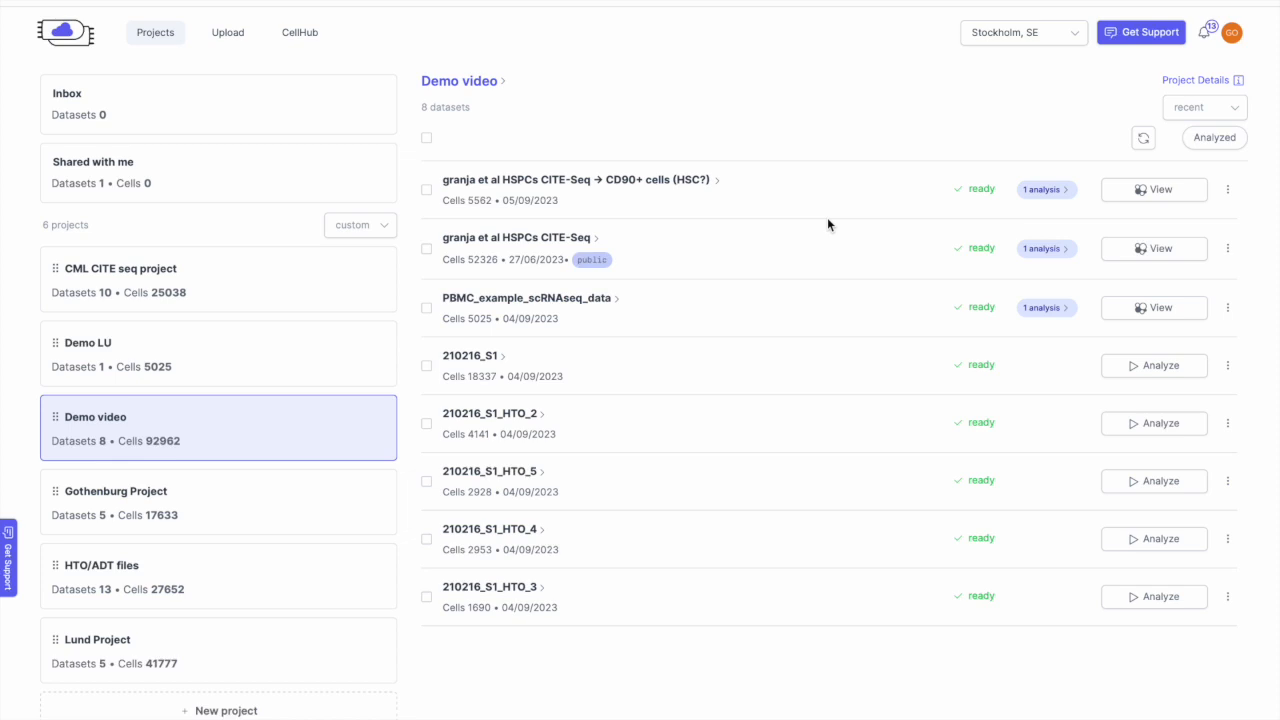
Step: Open the CD90+ subset's analysis and colour its UMAP by CD90 expression
left_click(1146, 199)
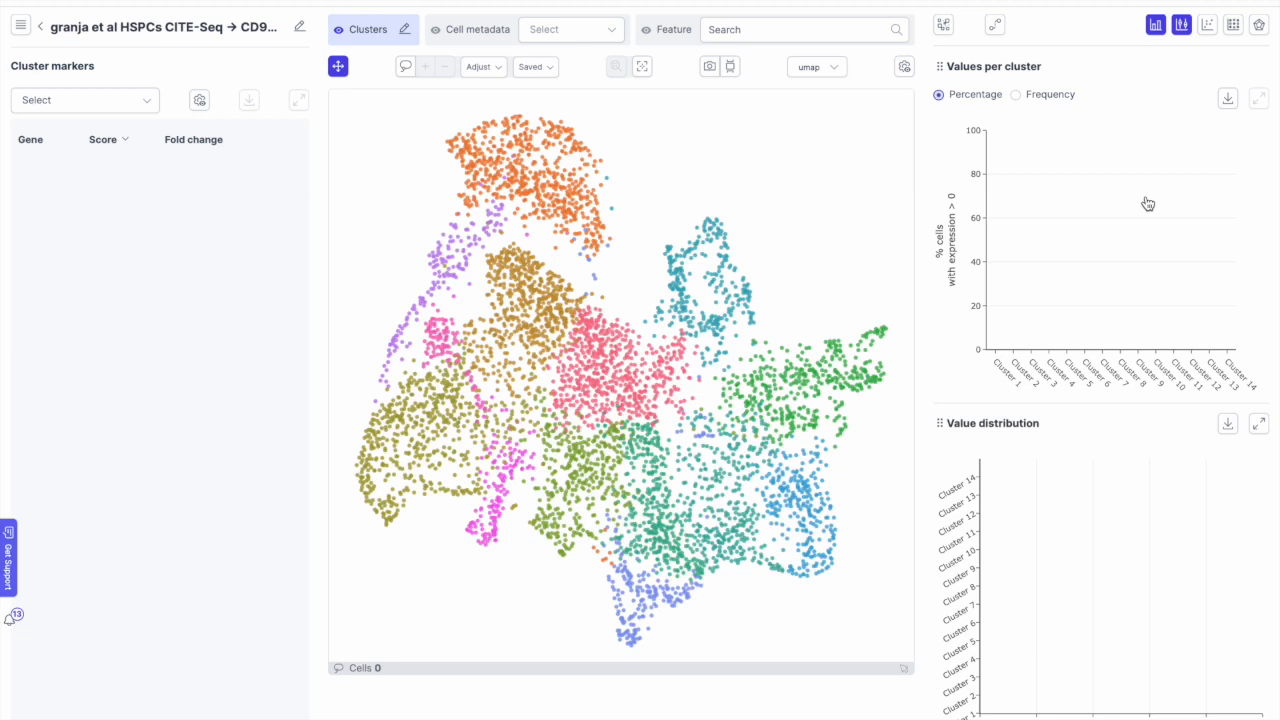
left_click(843, 23)
type("cd90")
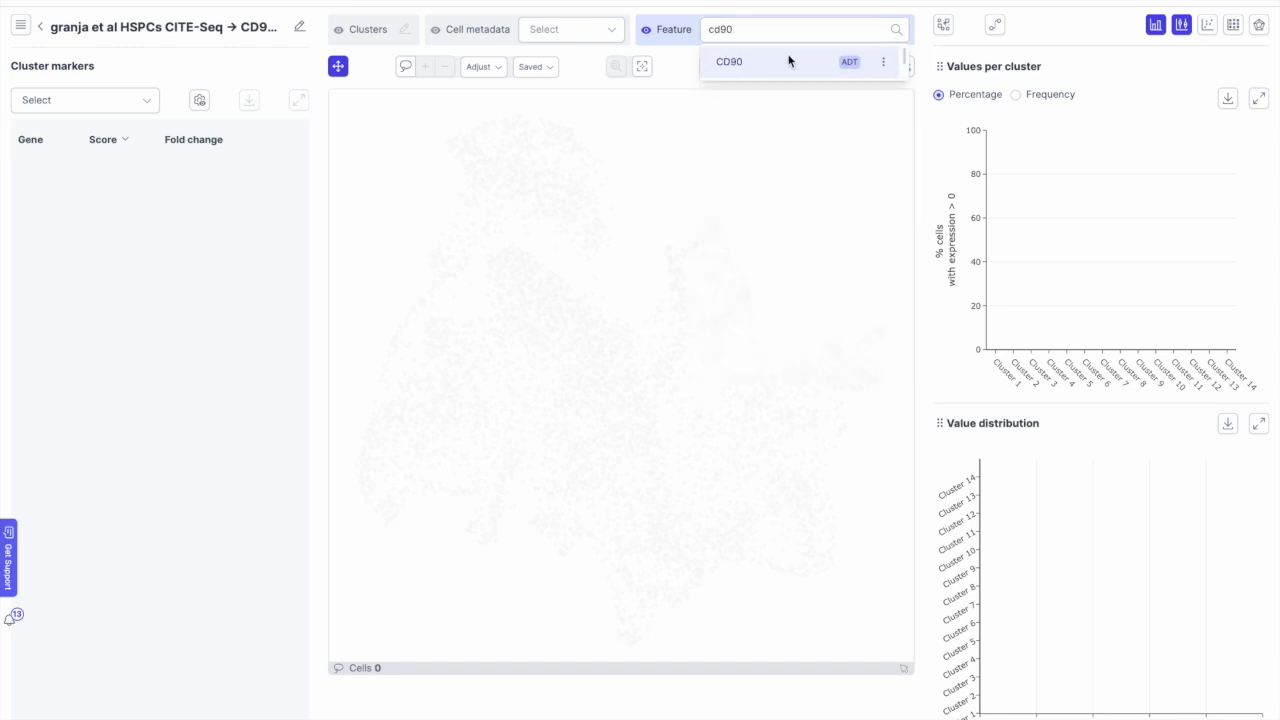
left_click(789, 61)
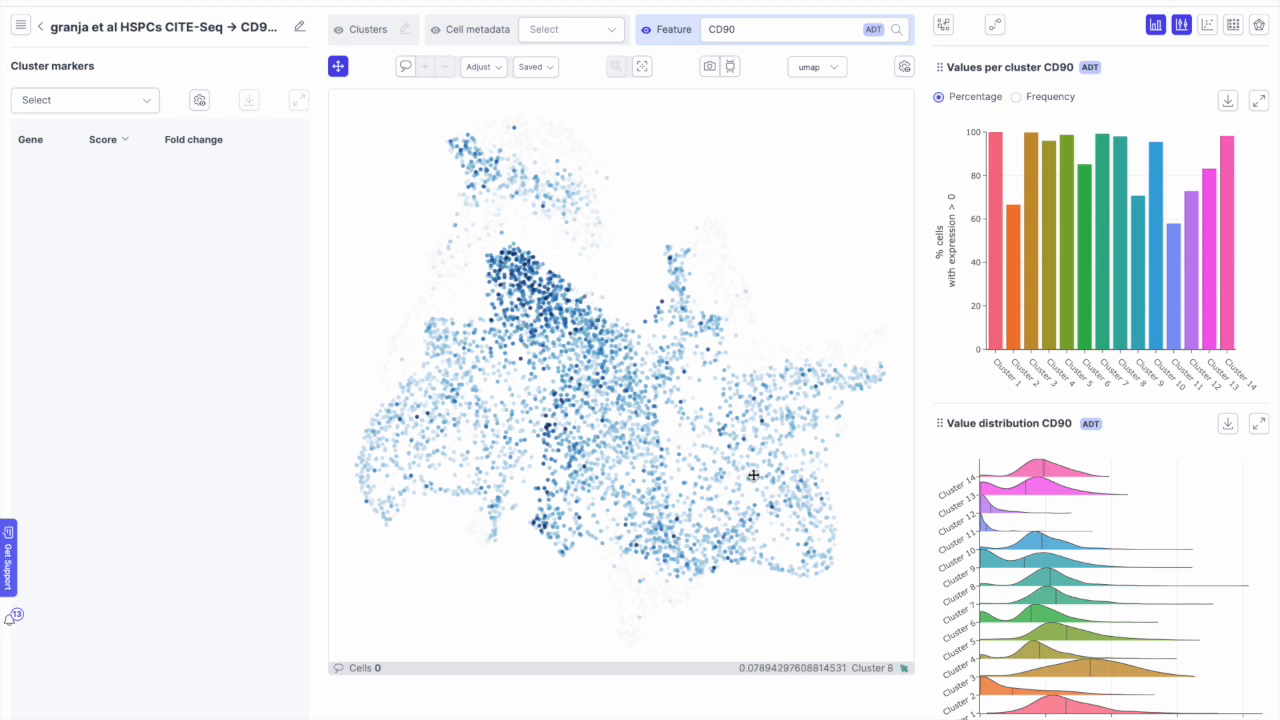
Step: Colour the UMAP by AVP and raise background opacity so non-expressing cells show grey
double_click(785, 30)
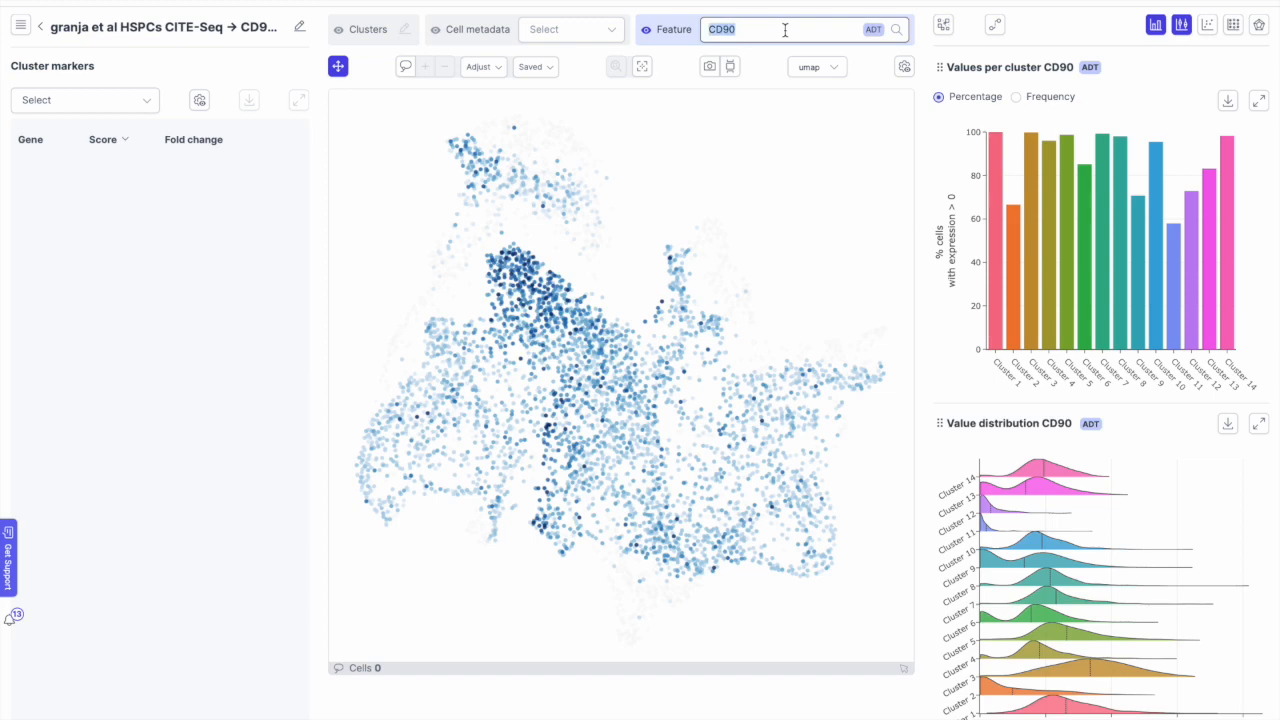
type("avp")
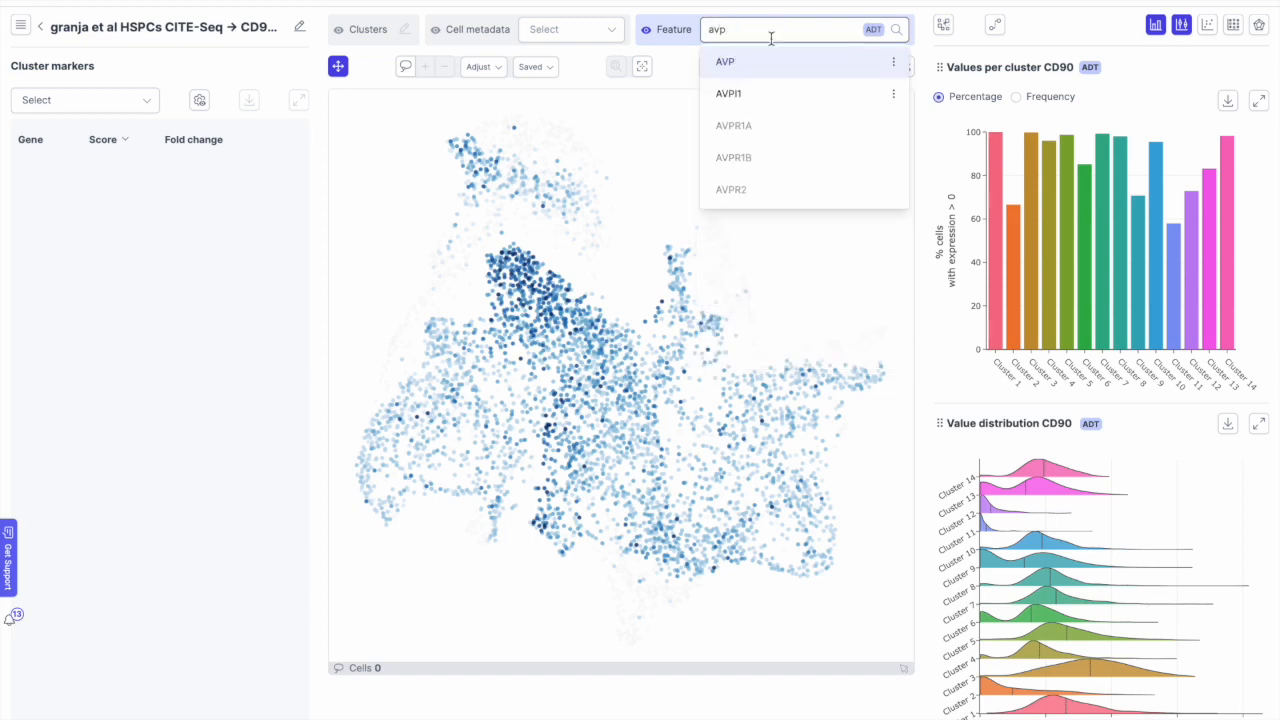
left_click(736, 63)
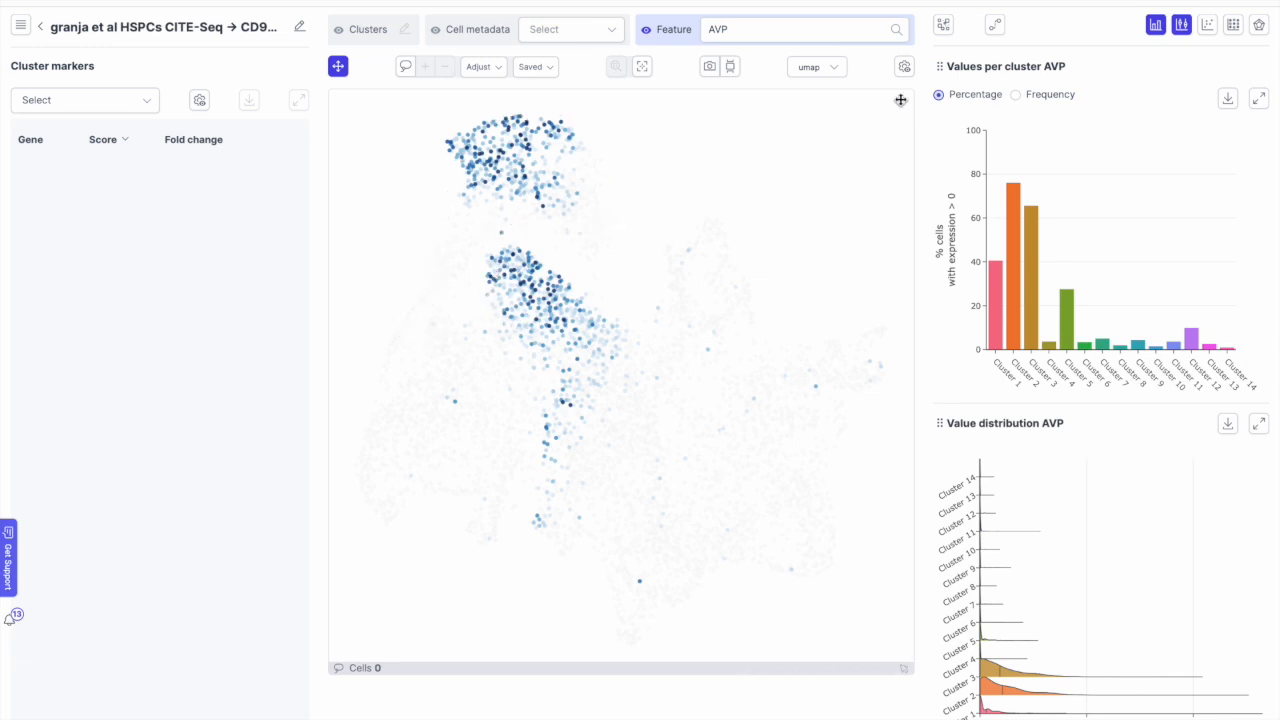
left_click(901, 67)
left_click_drag(954, 350, 978, 349)
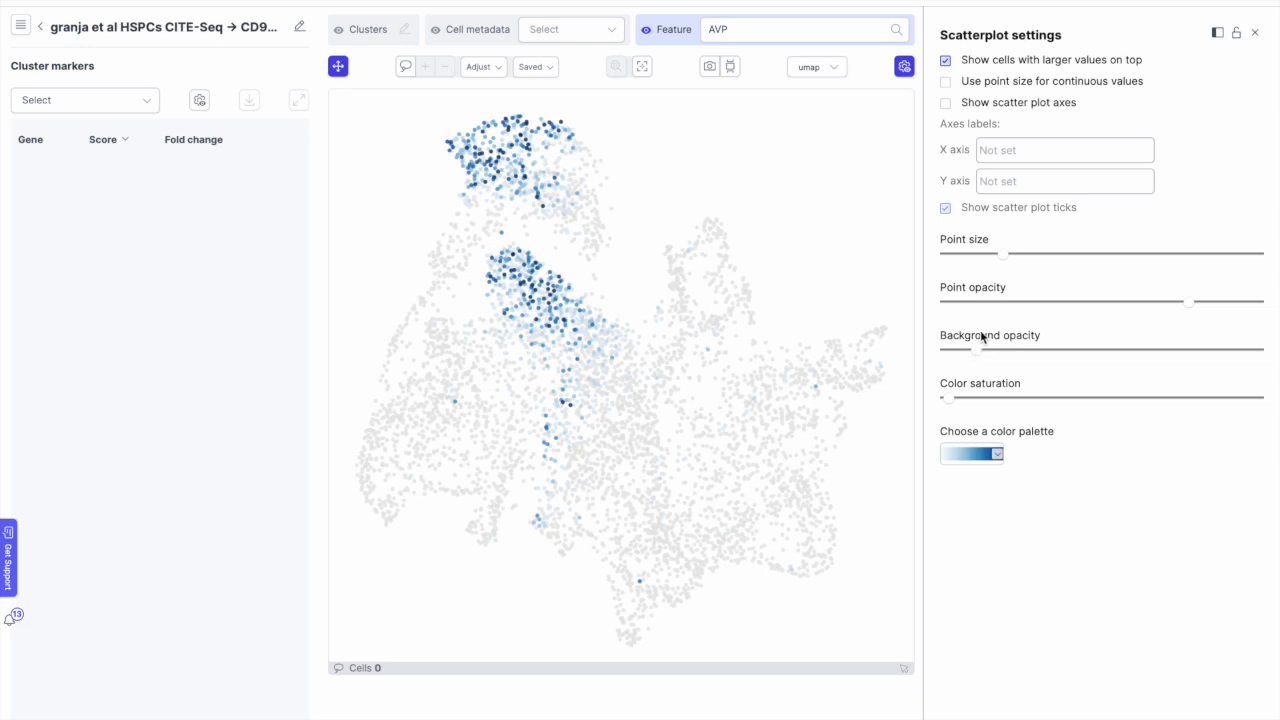
left_click(1255, 33)
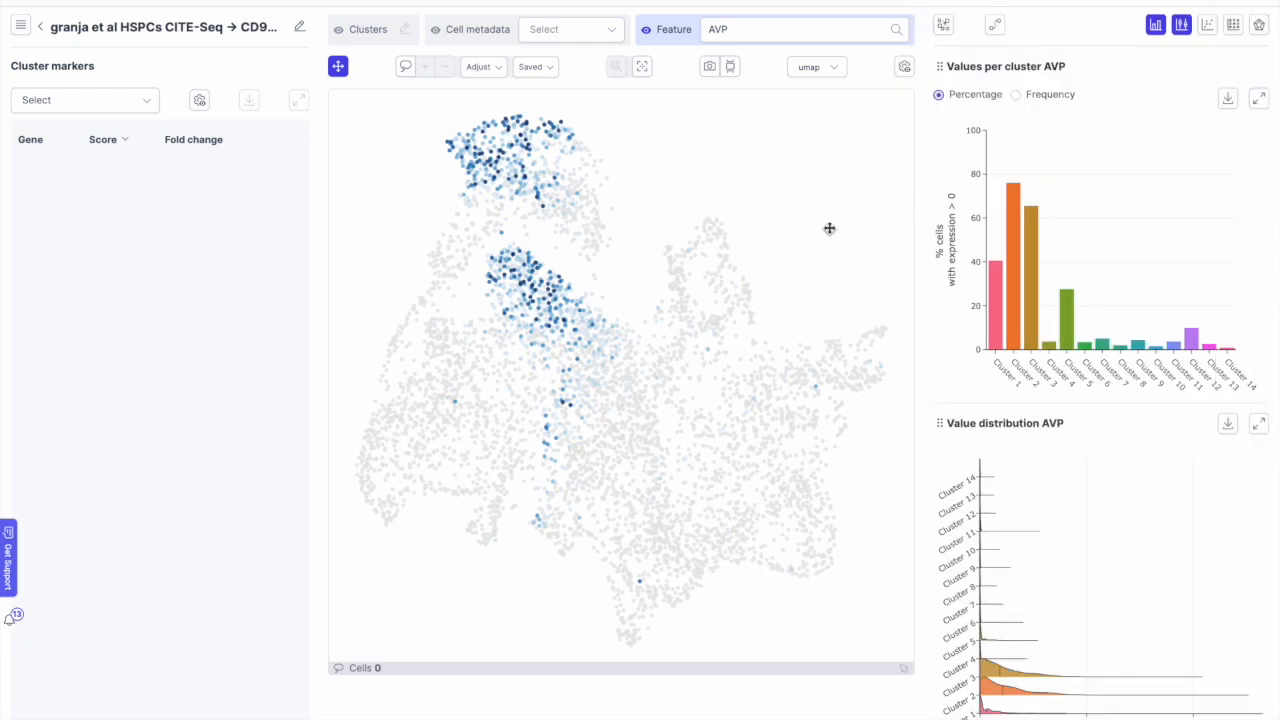
left_click(741, 31)
double_click(742, 33)
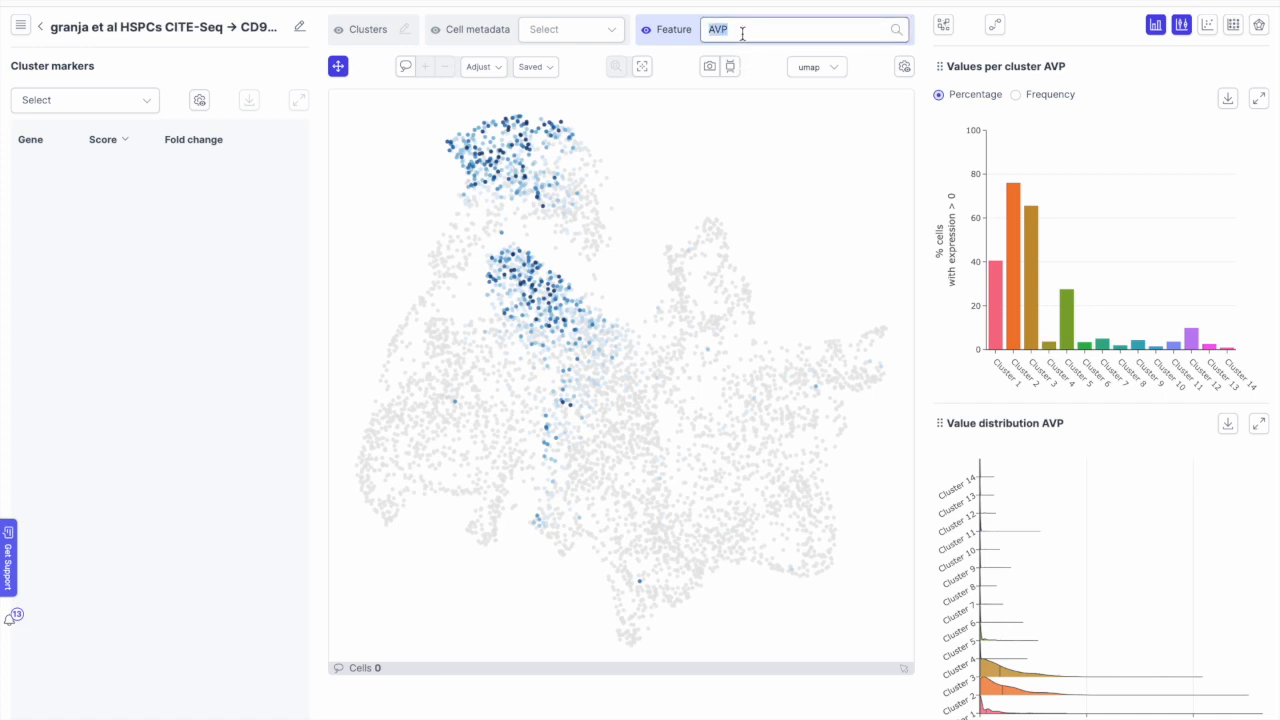
Step: Colour the UMAP by GATA1, then switch to MPO expression with its cluster charts
type("gata1")
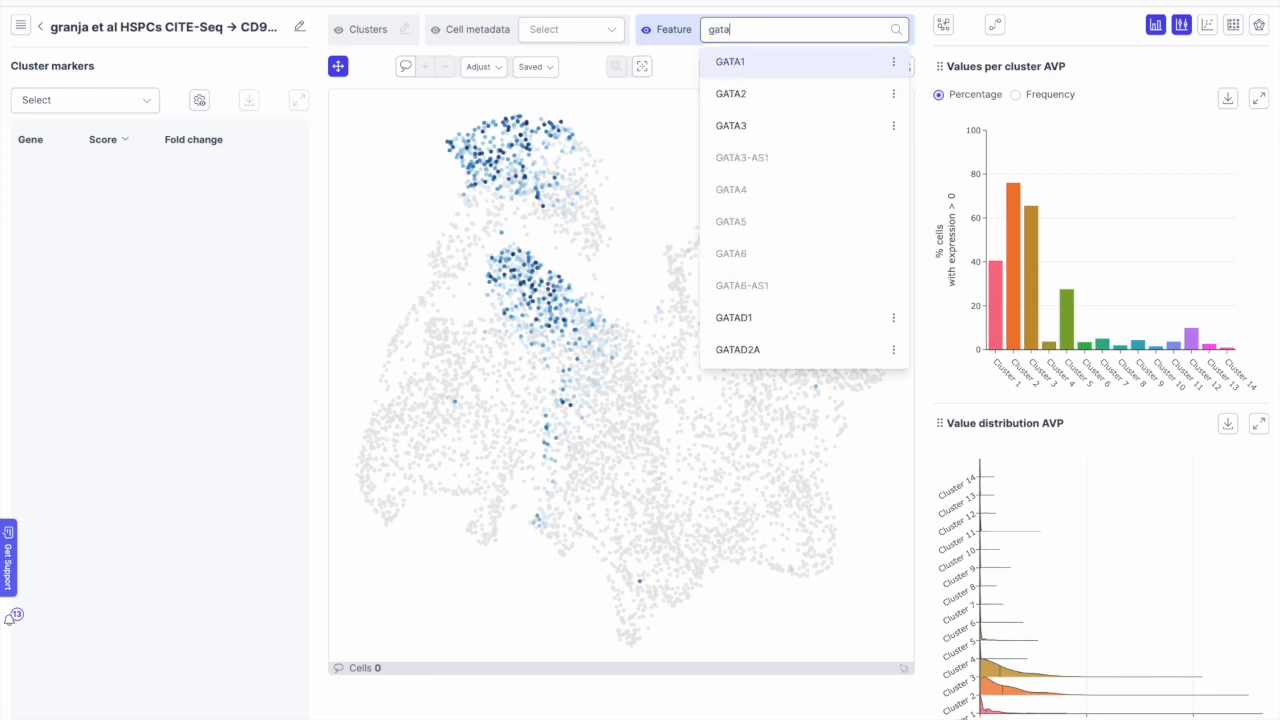
left_click(720, 61)
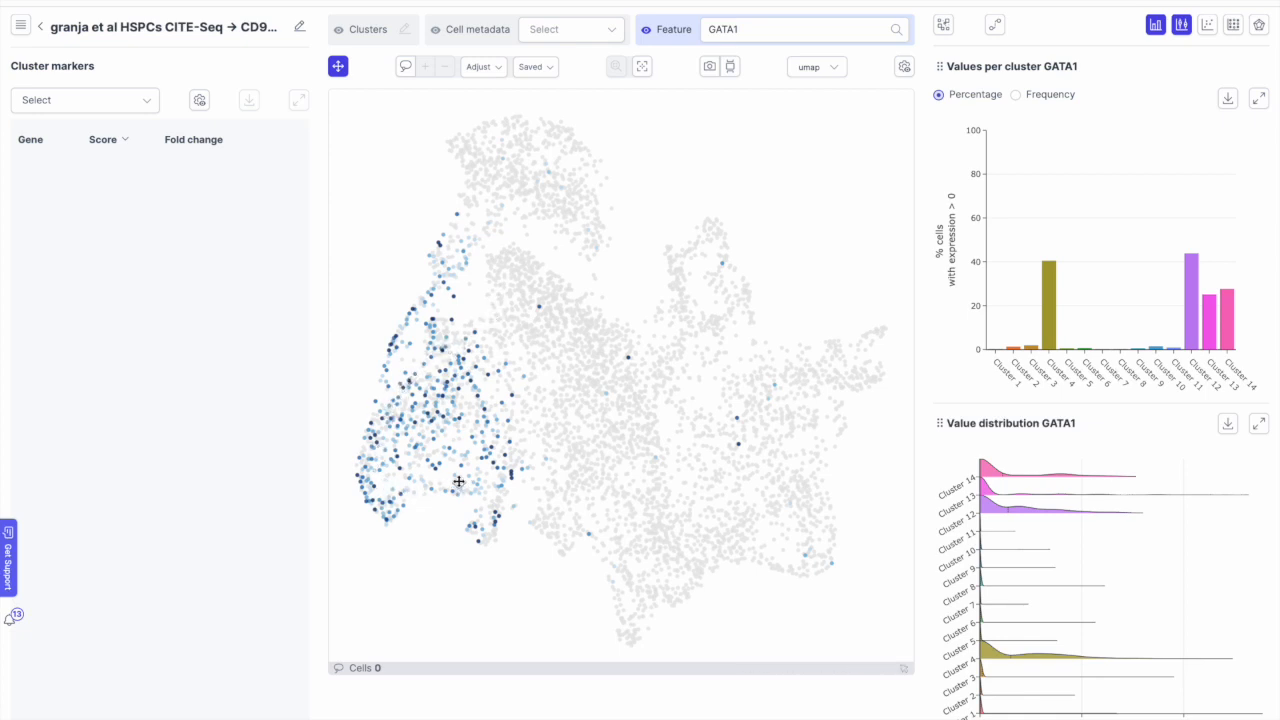
left_click(758, 28)
double_click(758, 28)
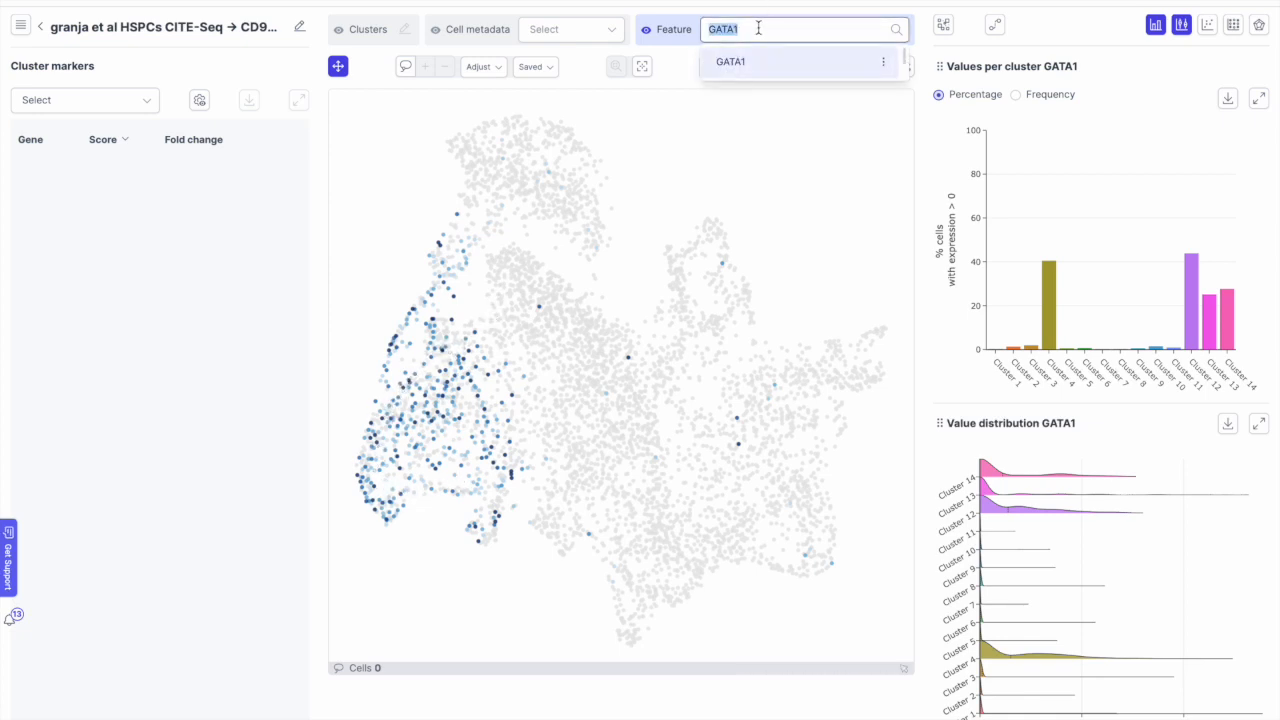
key("BackSpace")
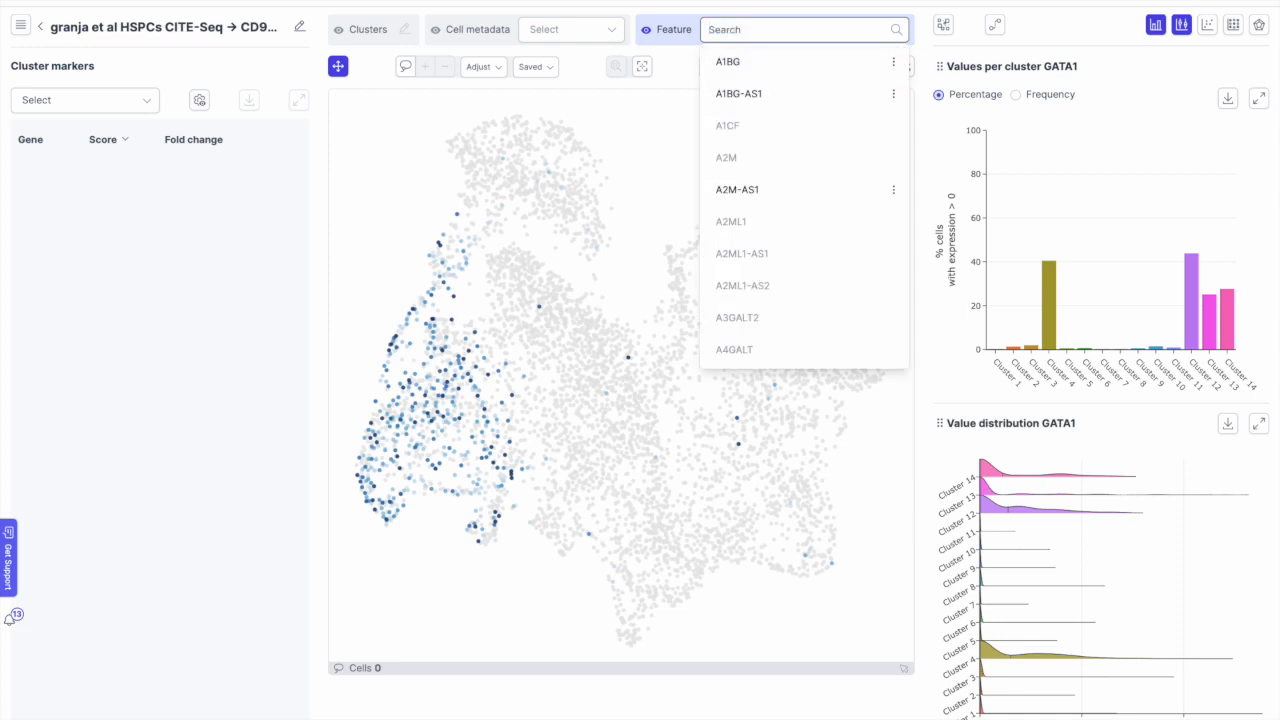
type("mpo")
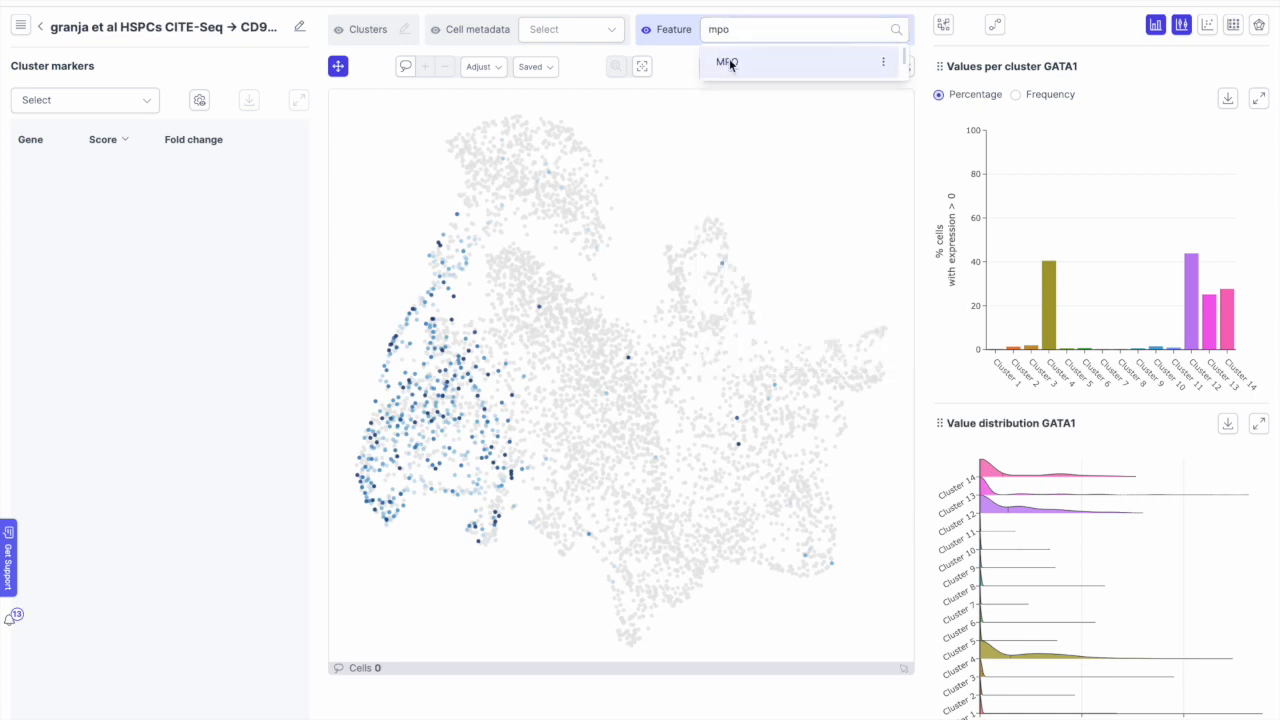
left_click(729, 62)
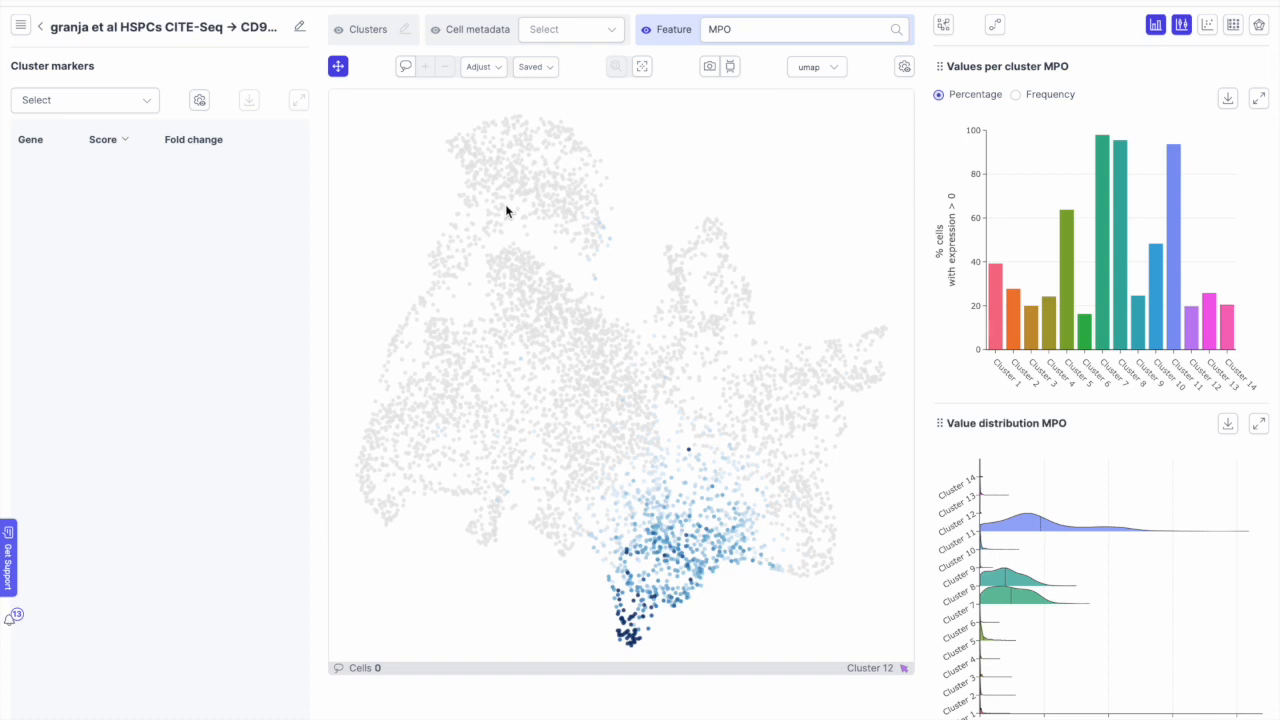
Step: Lasso the 1878 cells from the upper centre down to the MPO-high tip
left_click(405, 66)
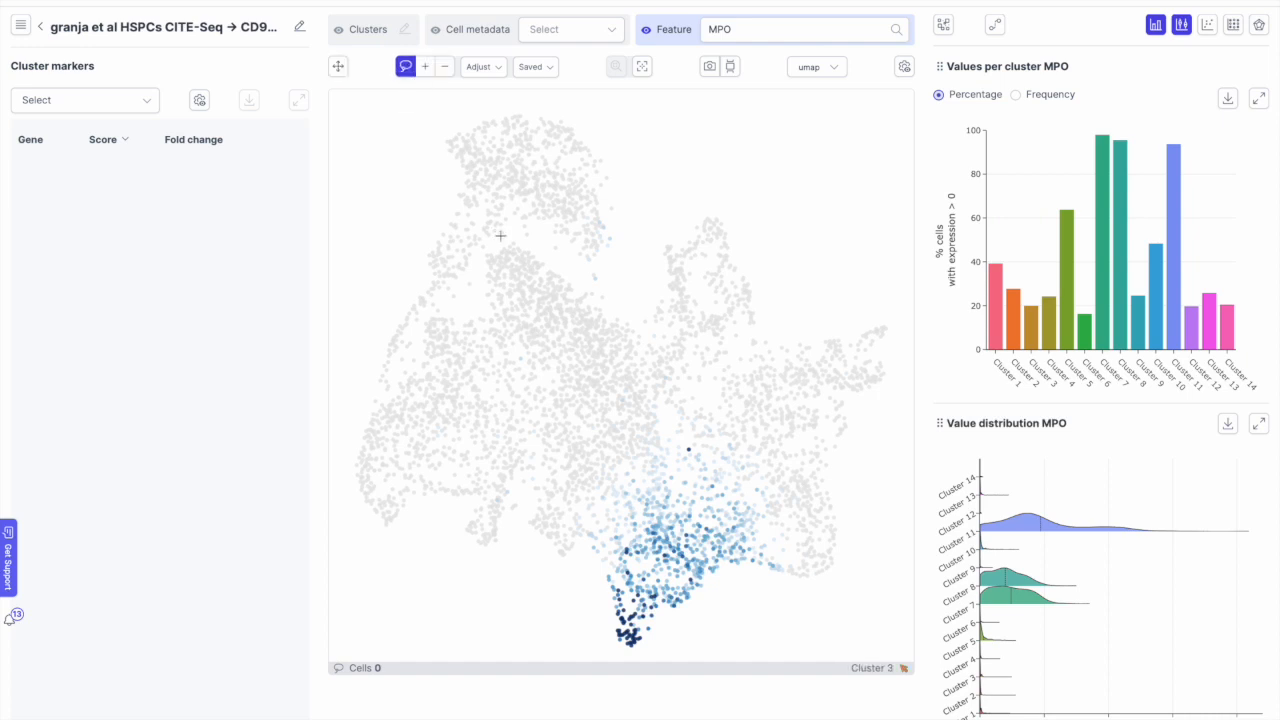
mouse_move(492, 238)
left_mouse_down()
mouse_move(476, 266)
mouse_move(602, 530)
mouse_move(614, 634)
mouse_move(640, 647)
mouse_move(689, 633)
mouse_move(706, 522)
mouse_move(650, 345)
mouse_move(585, 275)
mouse_move(492, 237)
left_mouse_up()
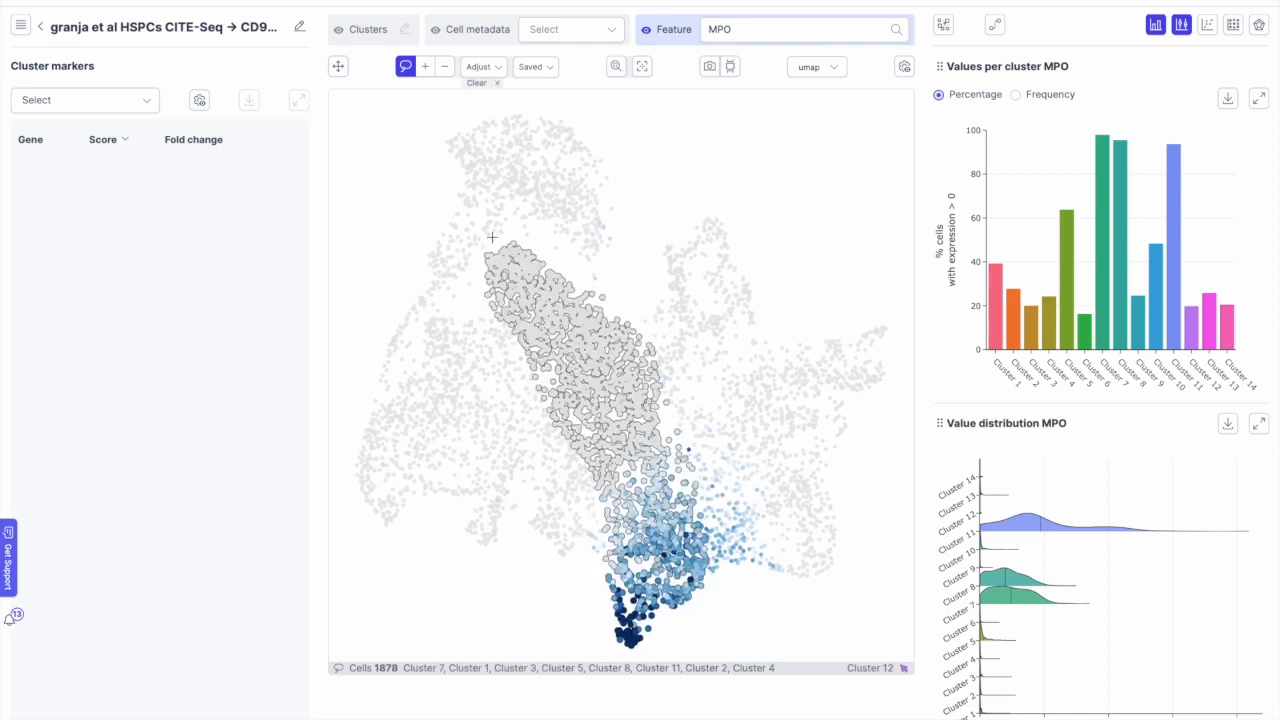
Step: Compute a trajectory on the selected cells from source Cluster 3 to sink Cluster 11
left_click(995, 27)
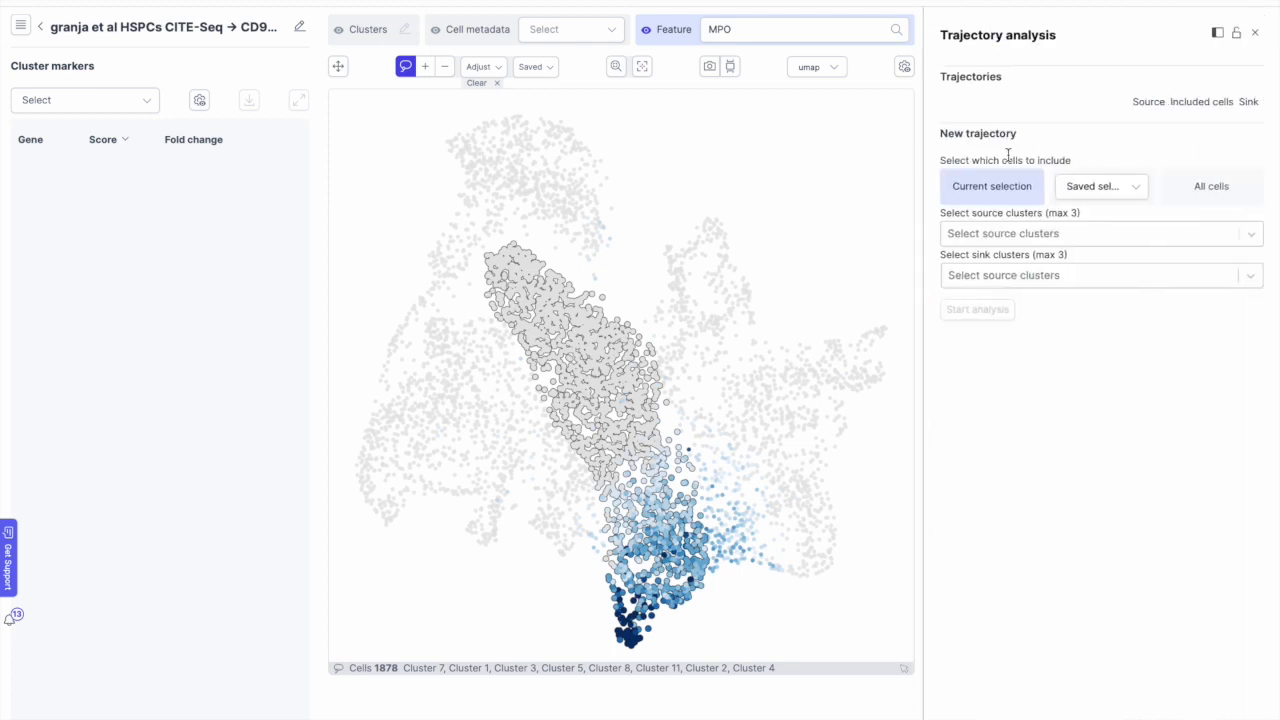
left_click(1025, 233)
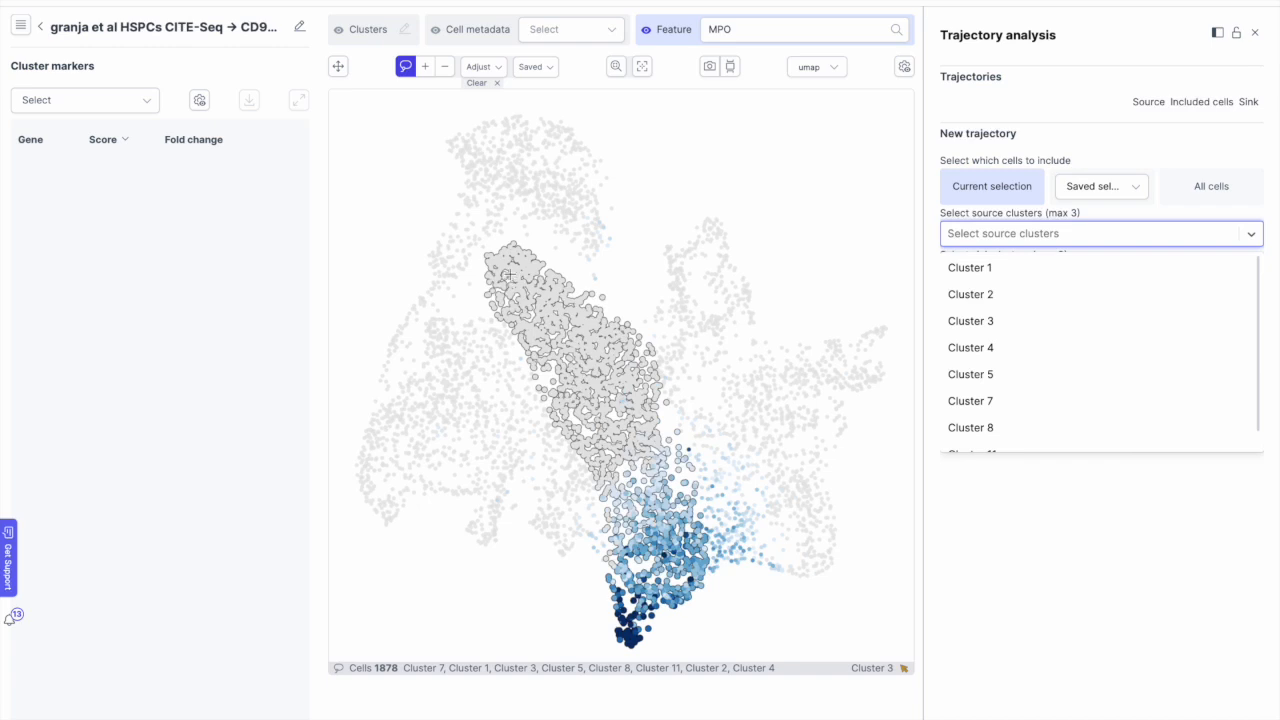
left_click(964, 319)
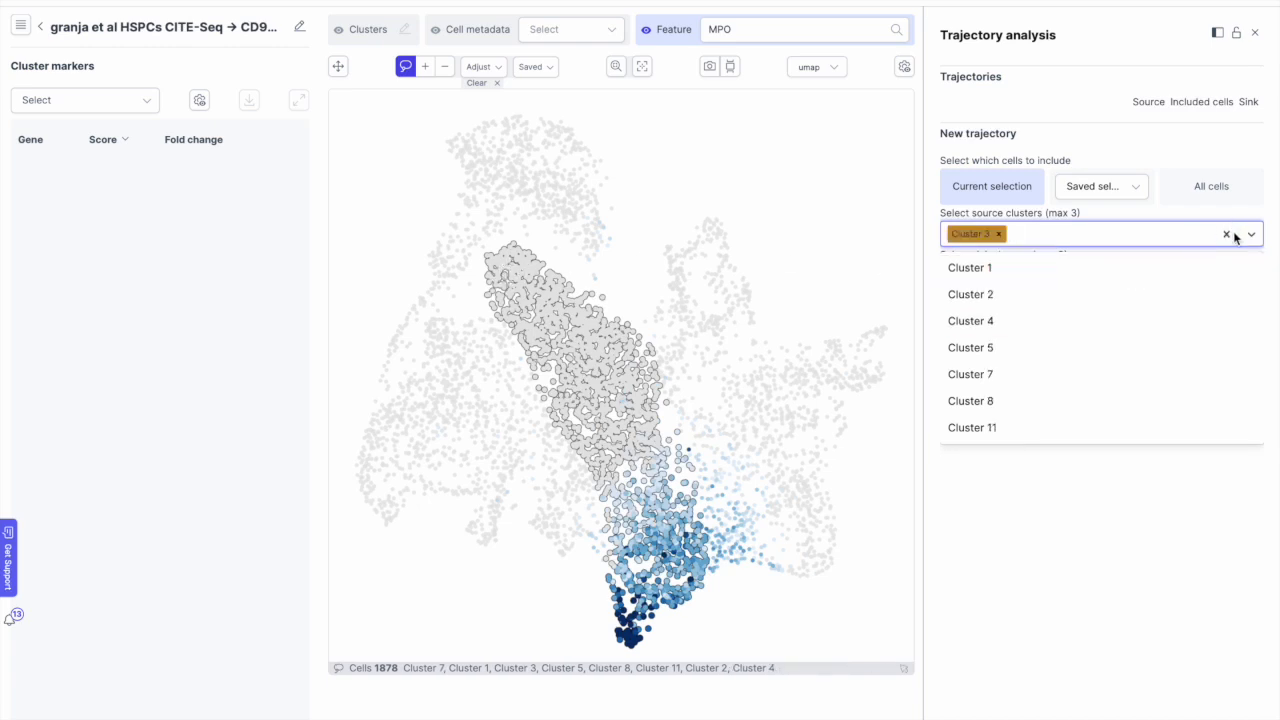
left_click(1148, 497)
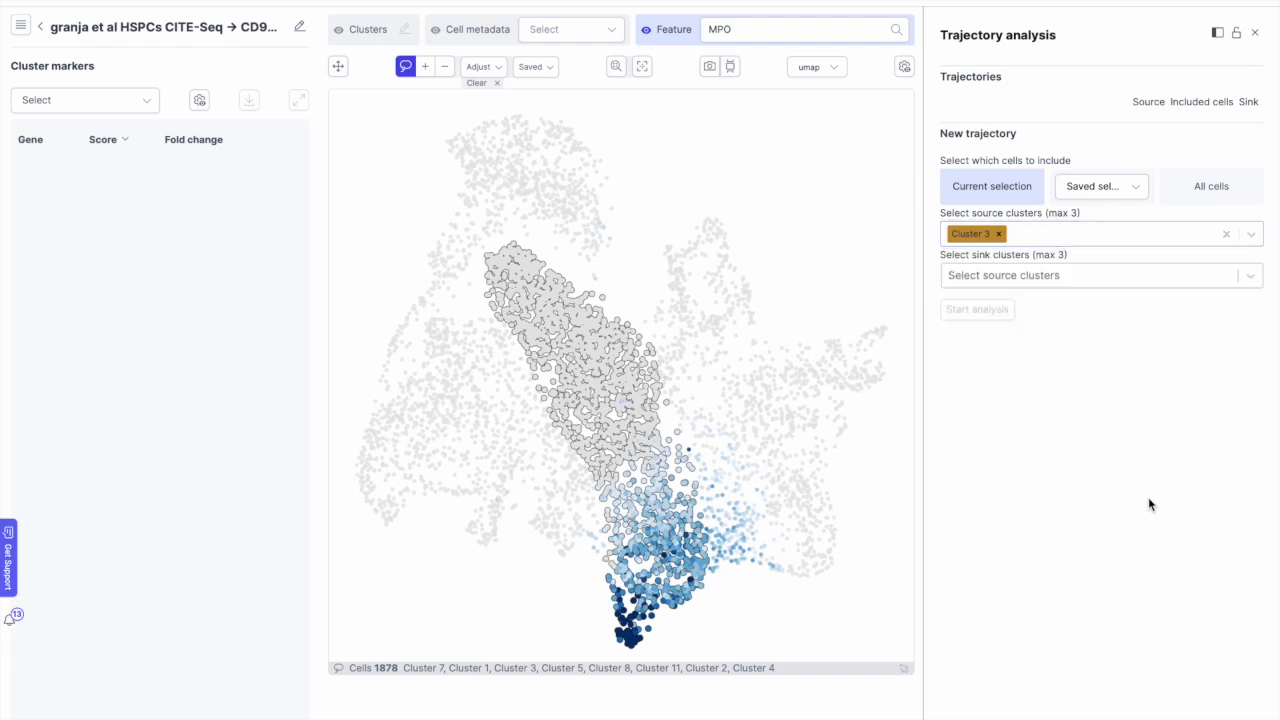
left_click(1017, 278)
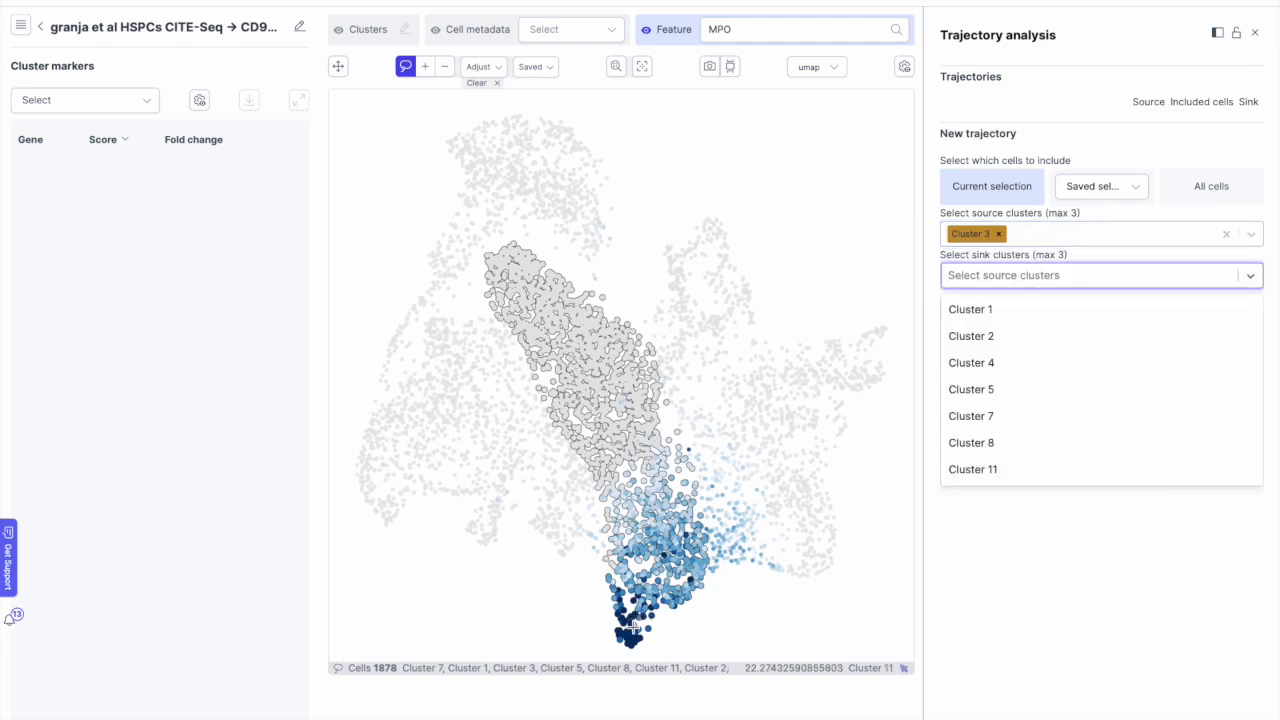
left_click(972, 470)
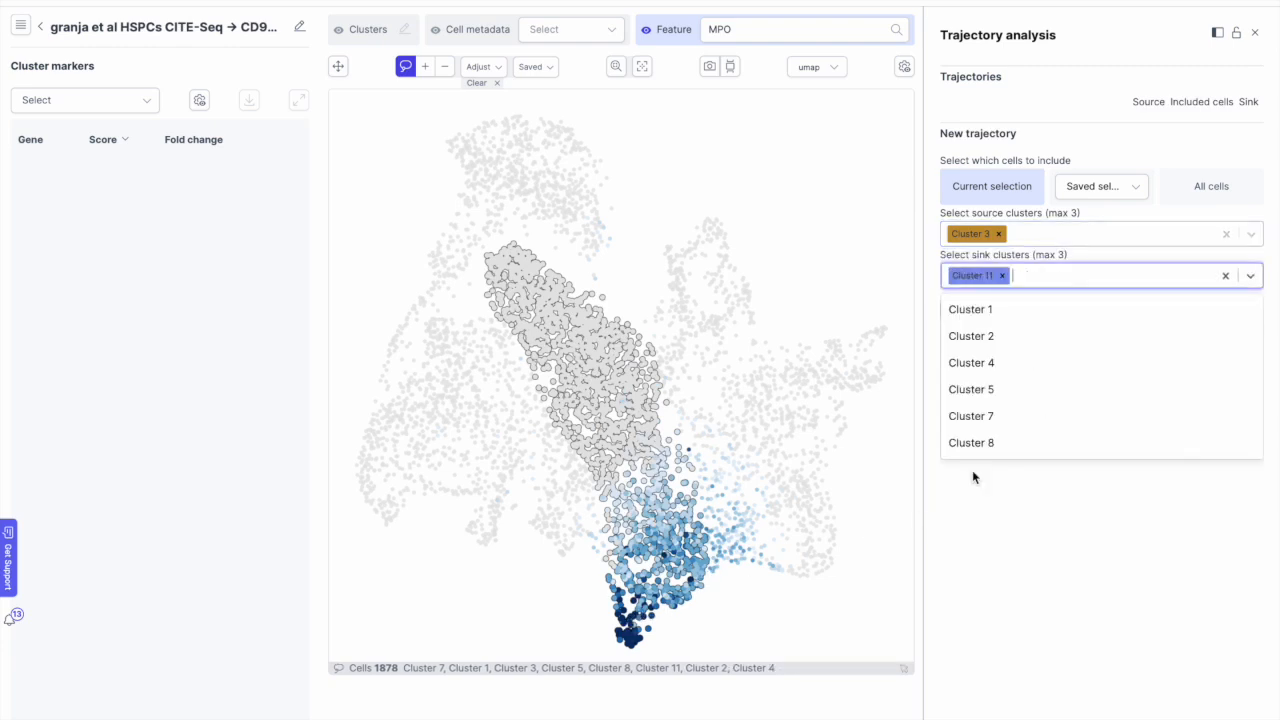
left_click(1118, 521)
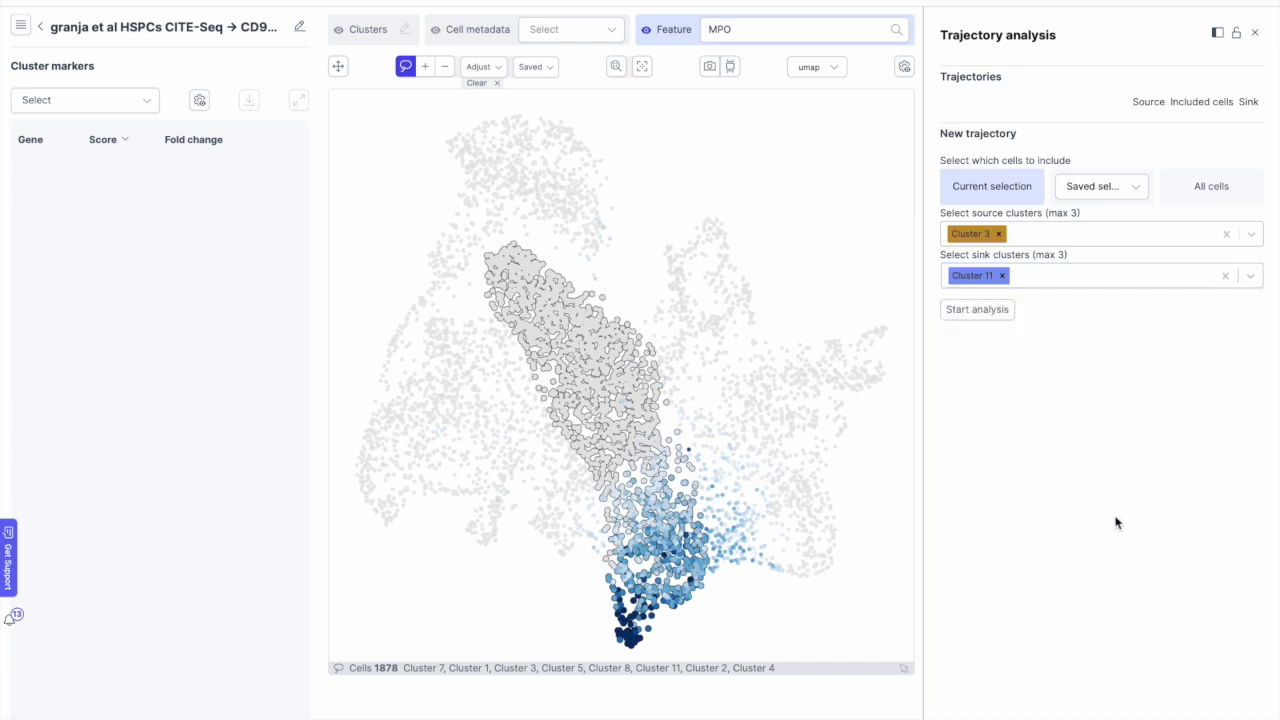
left_click(991, 318)
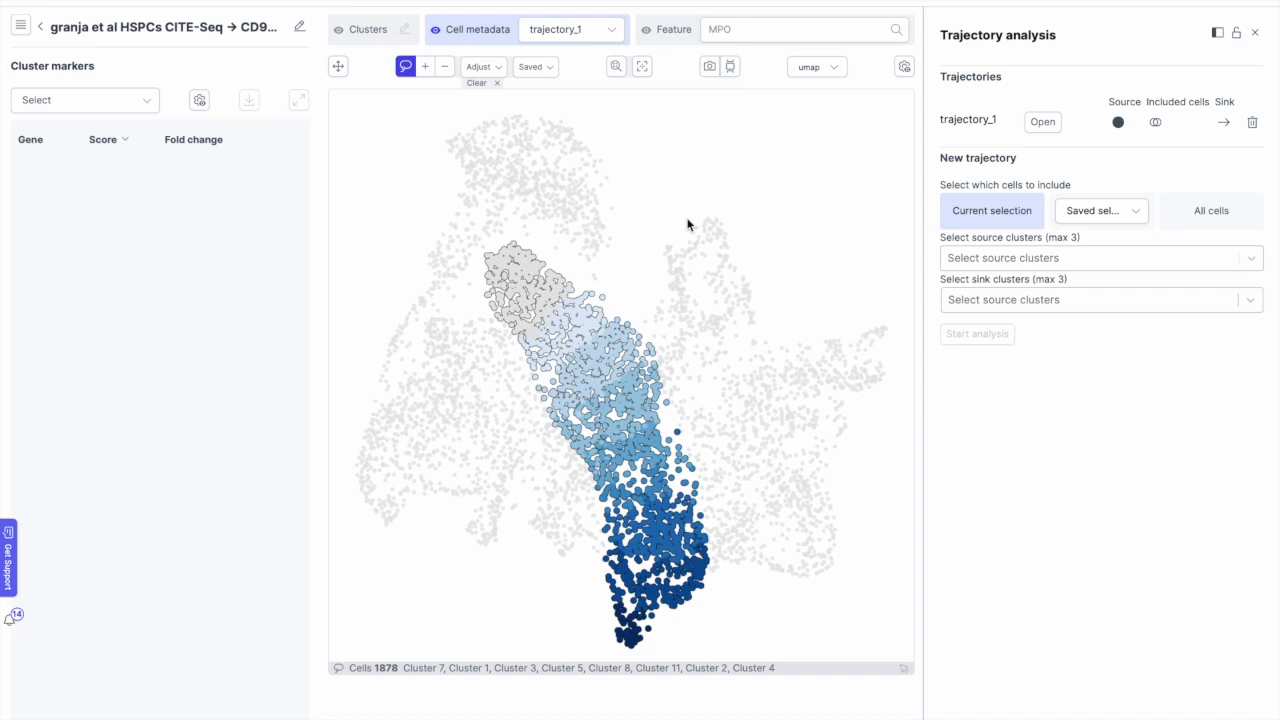
left_click(537, 29)
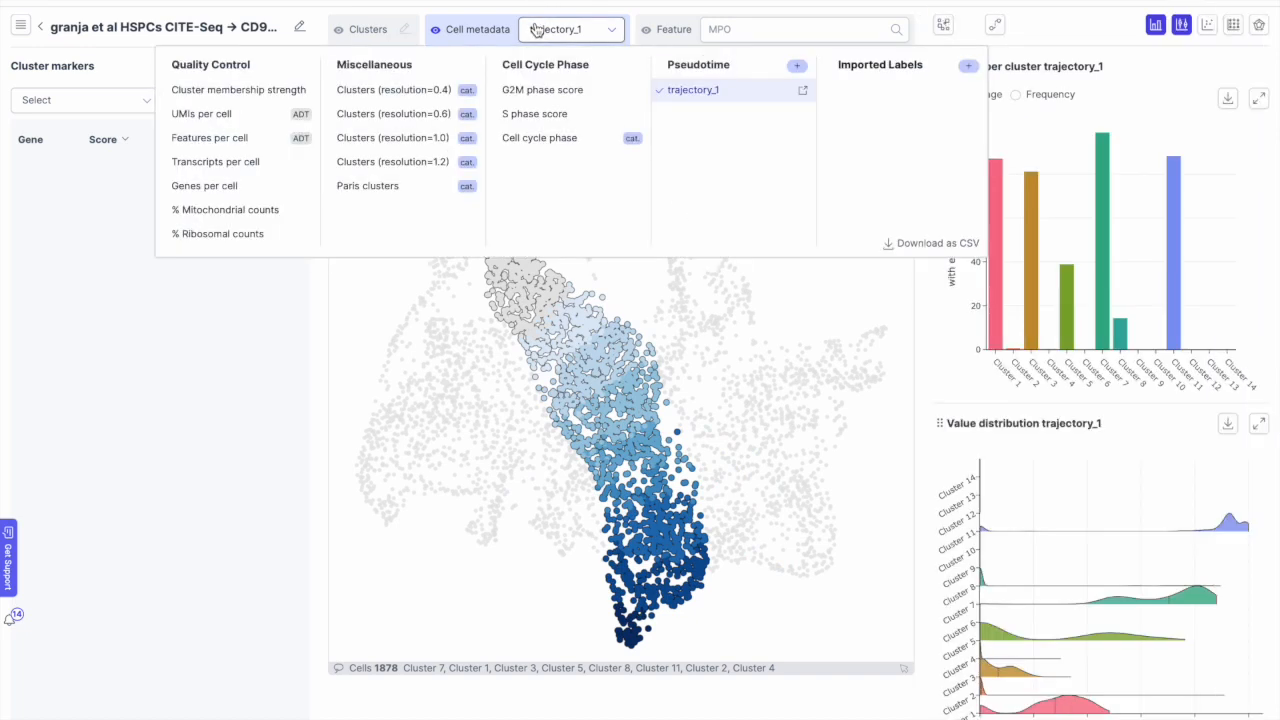
left_click(712, 92)
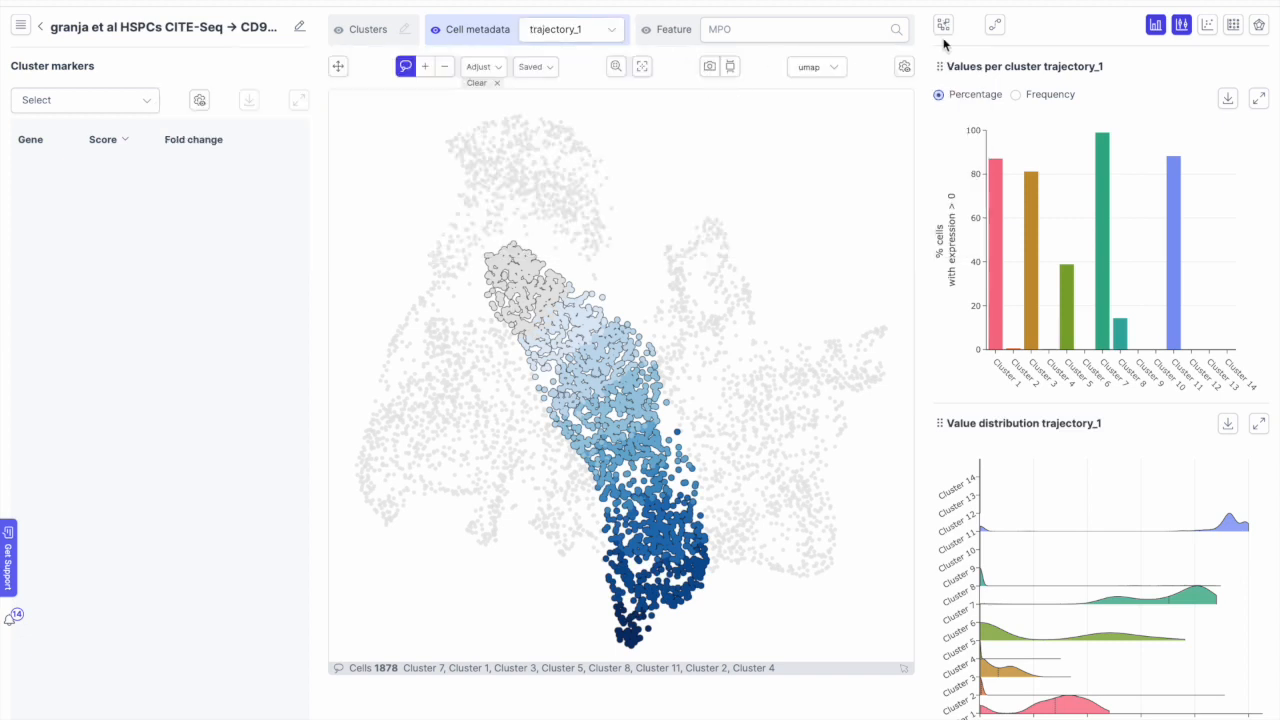
left_click(993, 26)
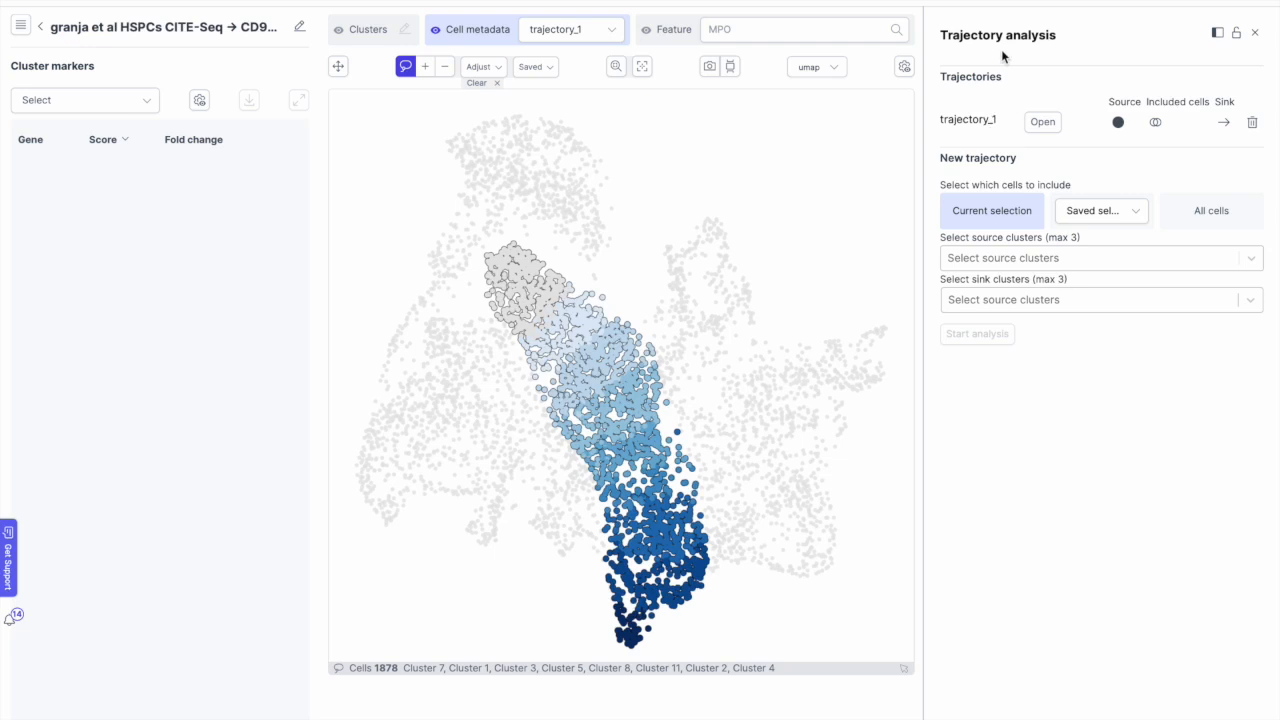
Step: Show trajectory_1's 20-module pseudotime heatmap and view example genes for modules 1 and 20
left_click(1038, 123)
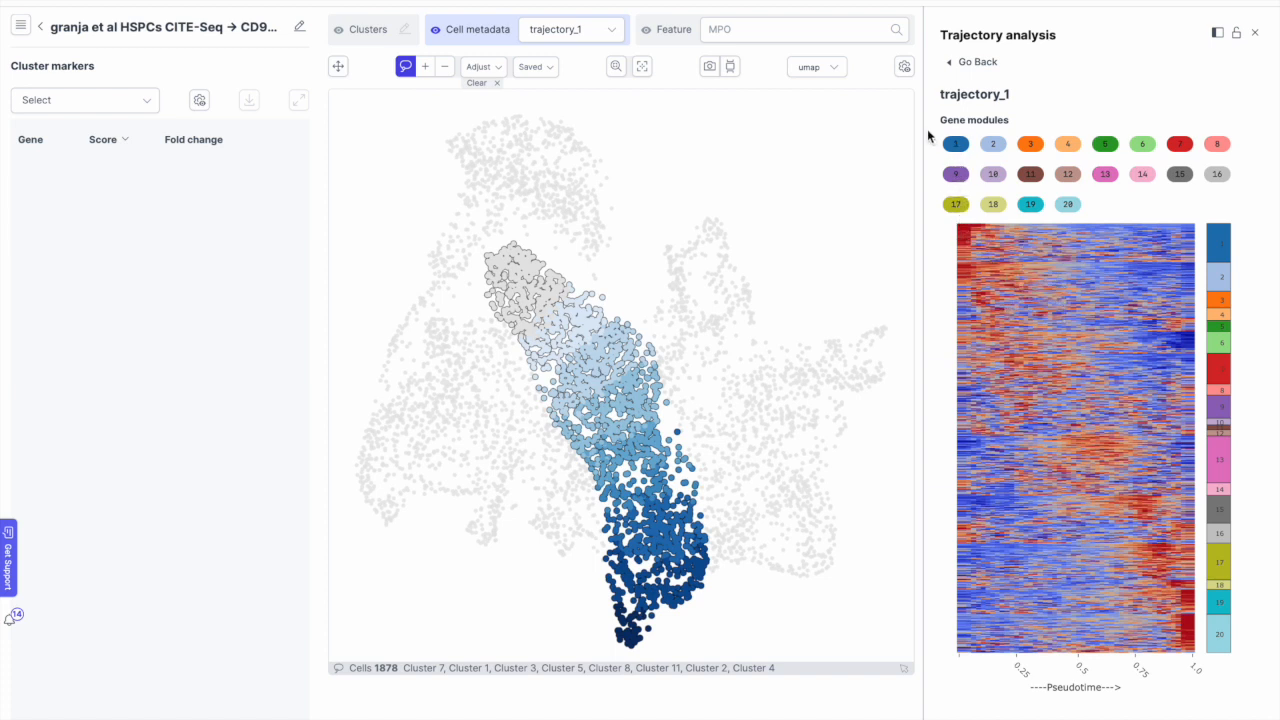
left_click(953, 148)
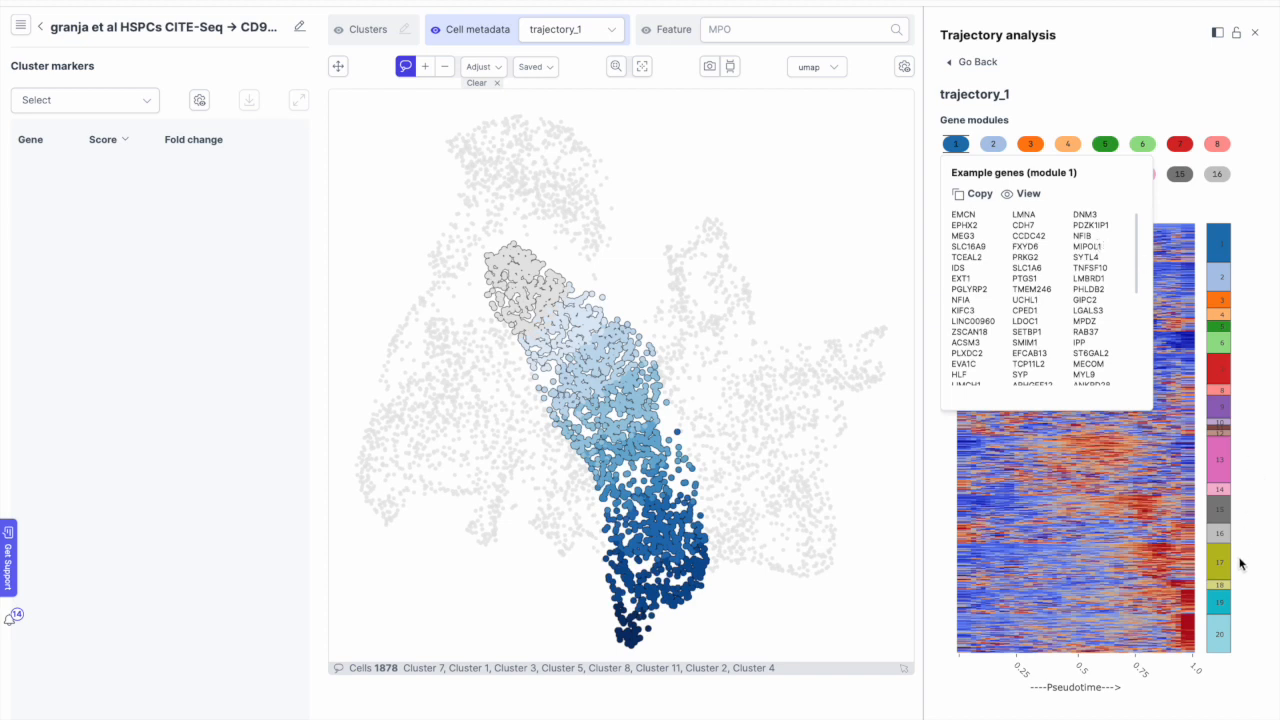
left_click(1222, 625)
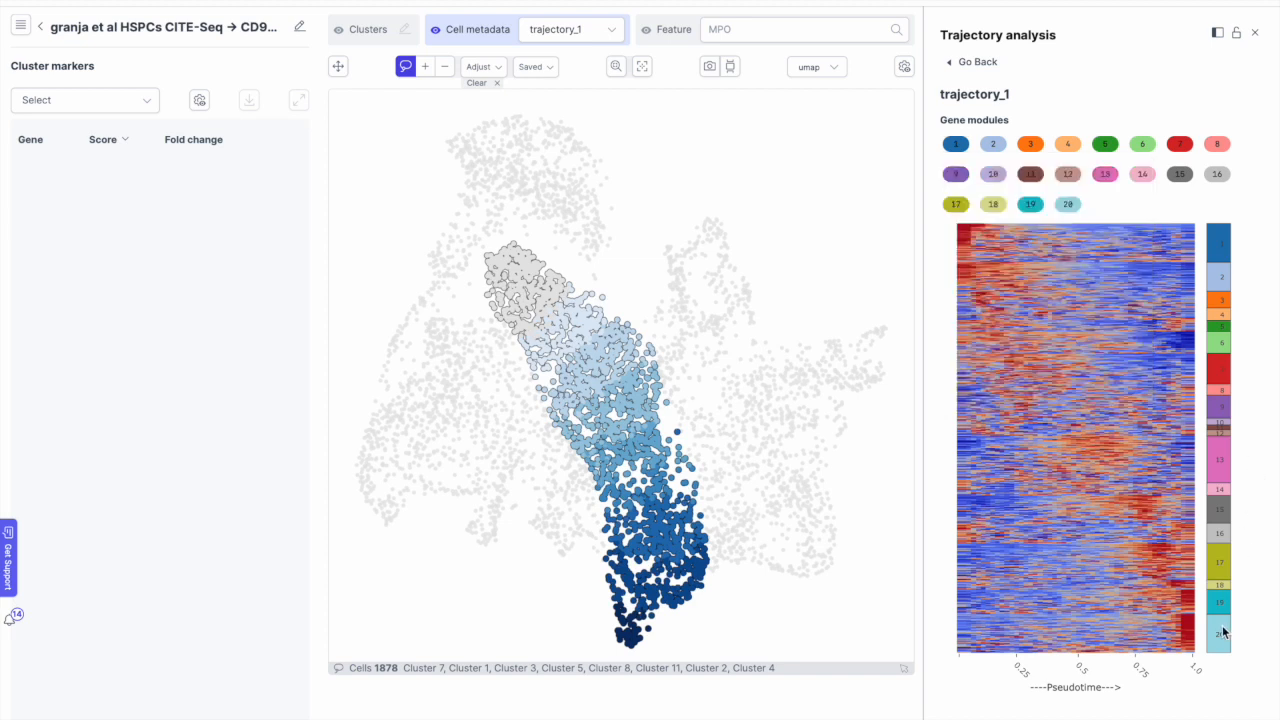
left_click(1067, 204)
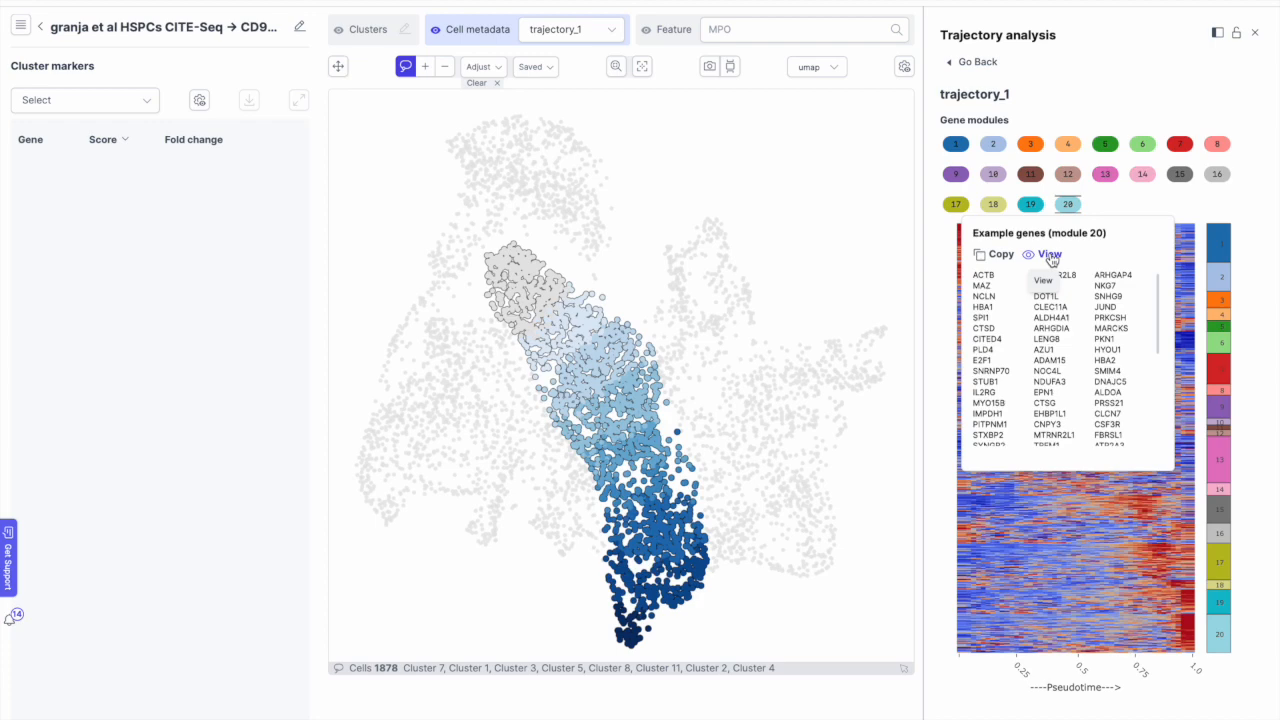
Step: Colour the UMAP by module 20 expression, then go back to the Demo video datasets
left_click(1052, 258)
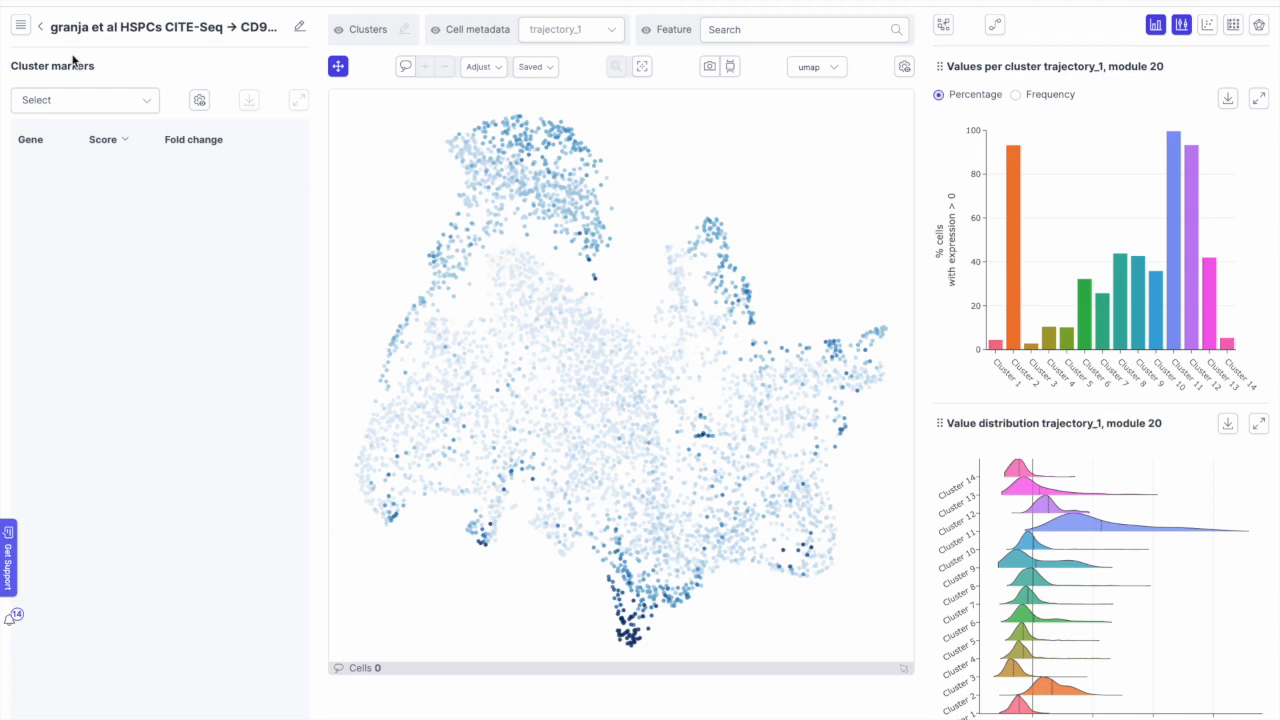
left_click(43, 30)
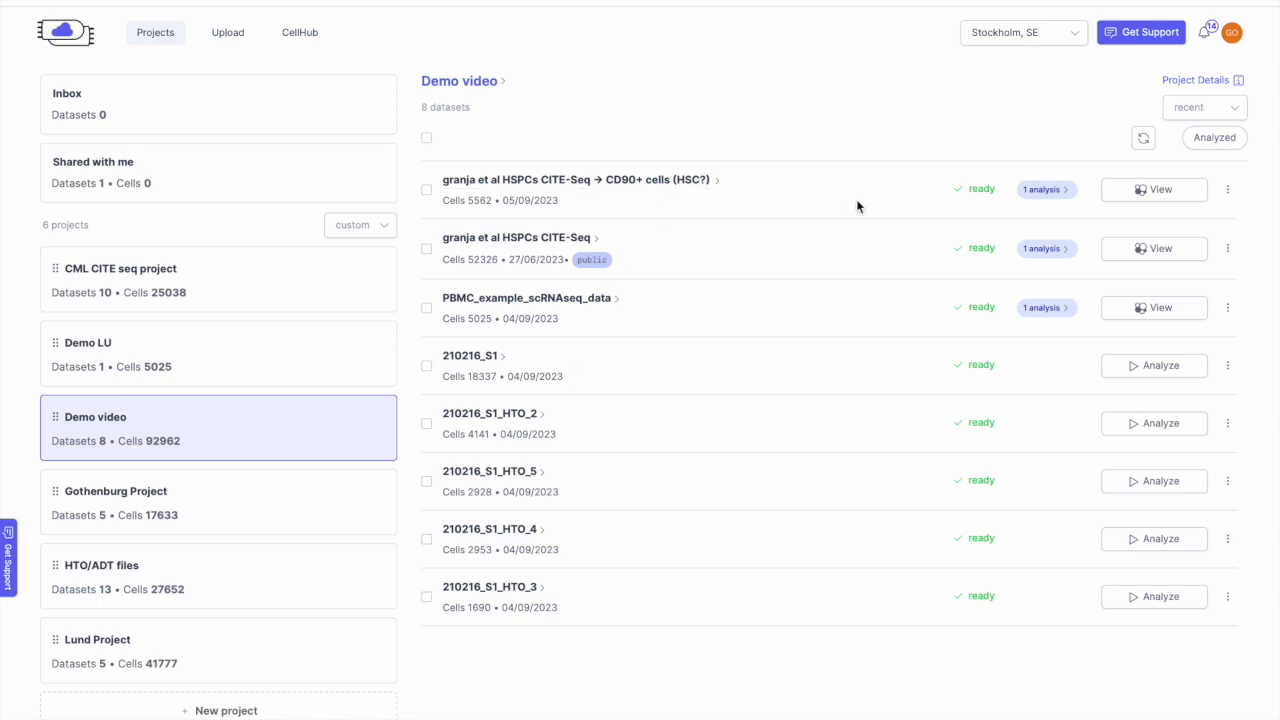
Step: Choose Share from the CD90+ cells (HSC?) dataset's row menu
left_click(1228, 193)
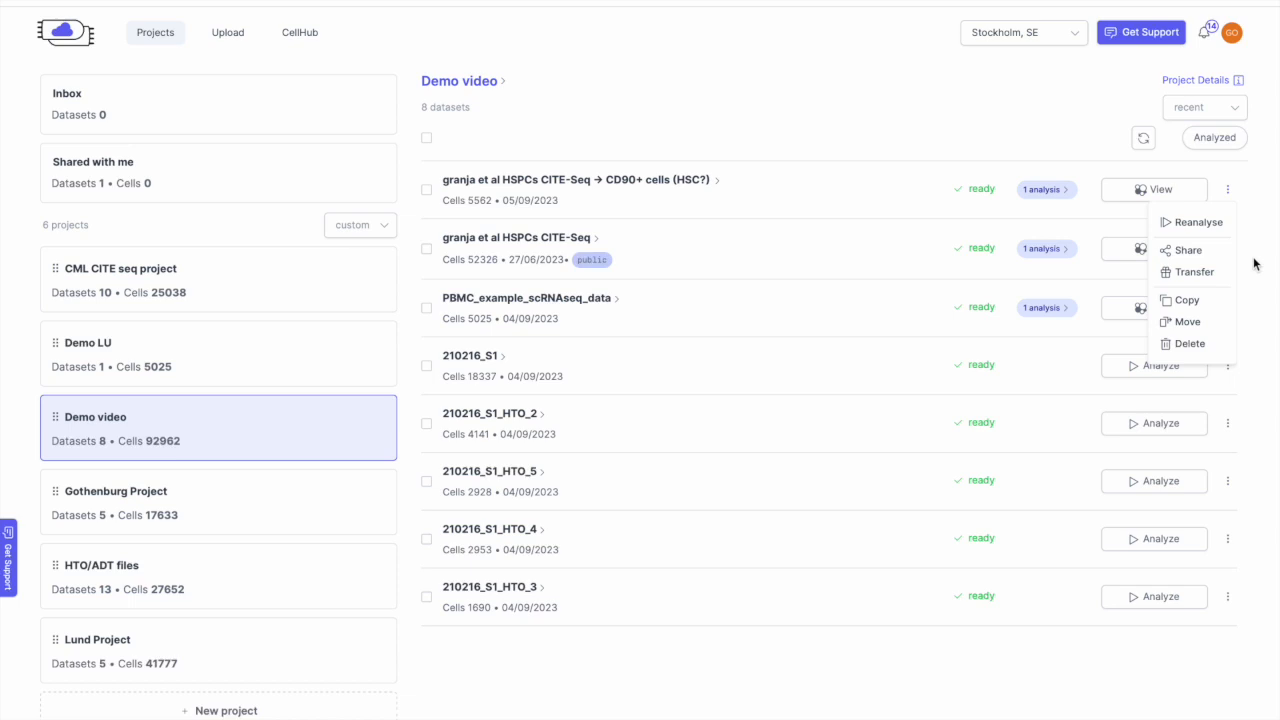
left_click(1193, 260)
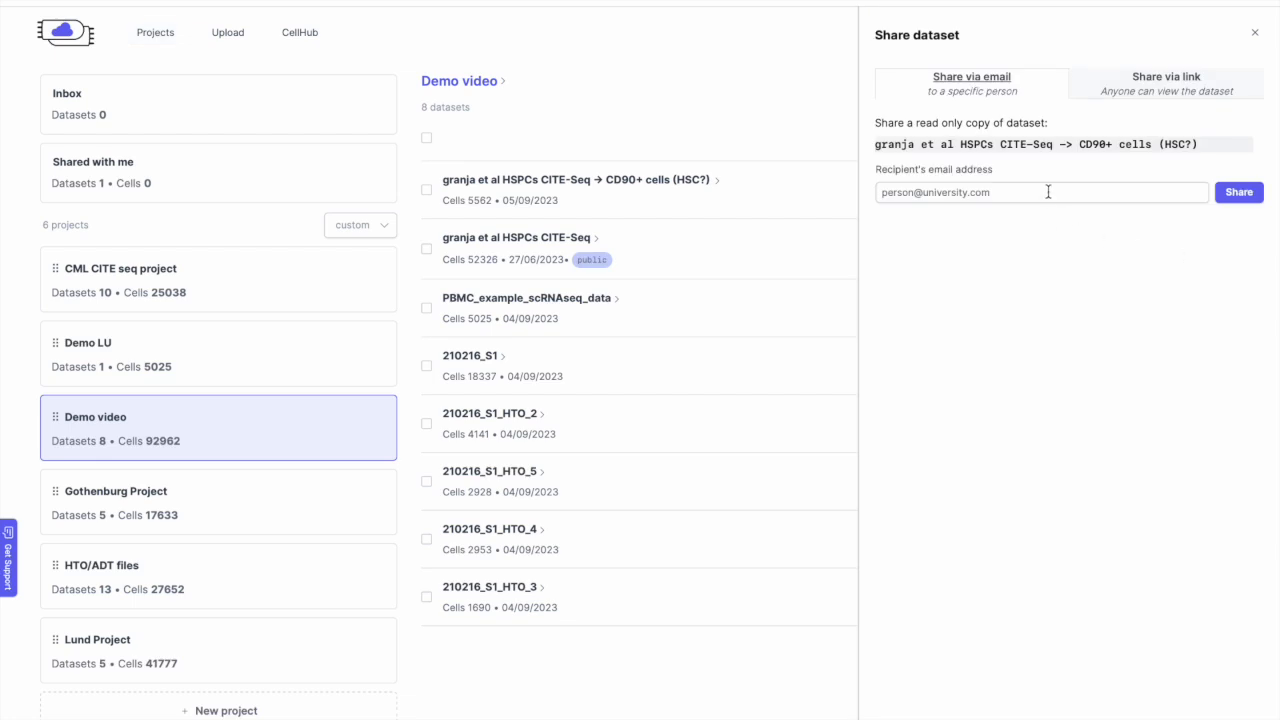
Step: View the Share via link option, then close the panel without sharing
left_click(1152, 80)
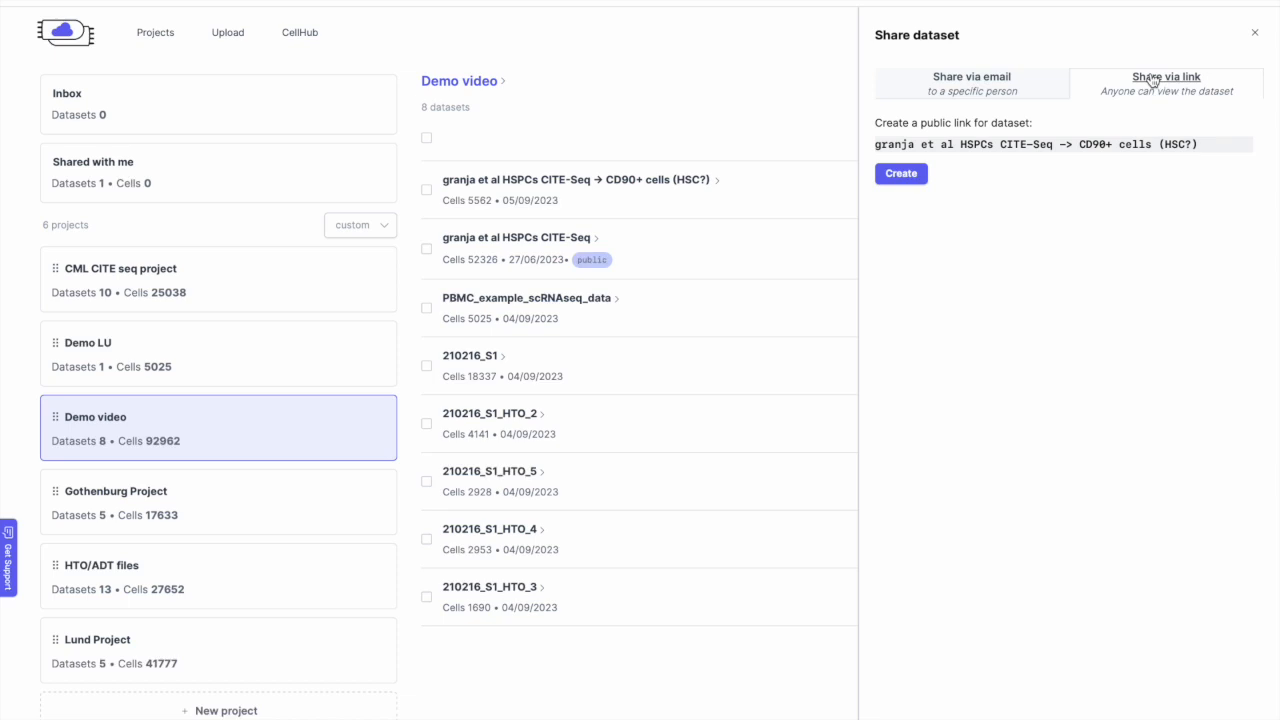
left_click(1258, 37)
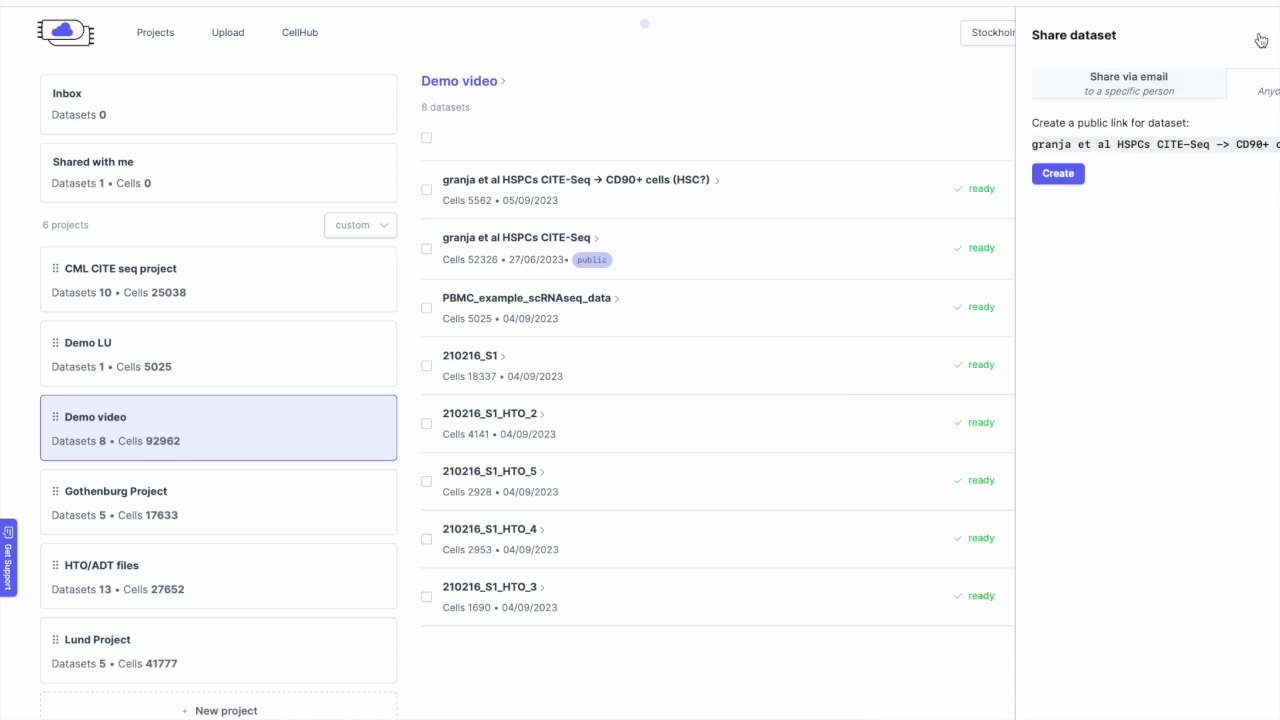
left_click(1230, 192)
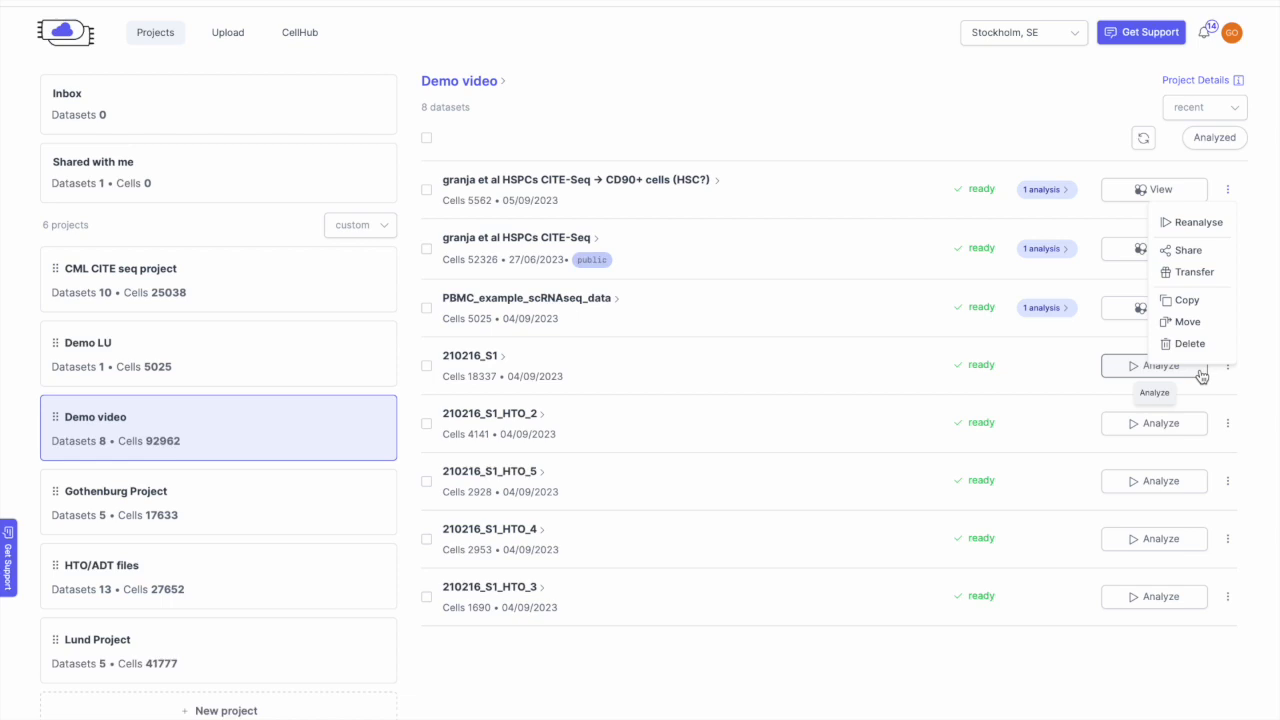
left_click(881, 274)
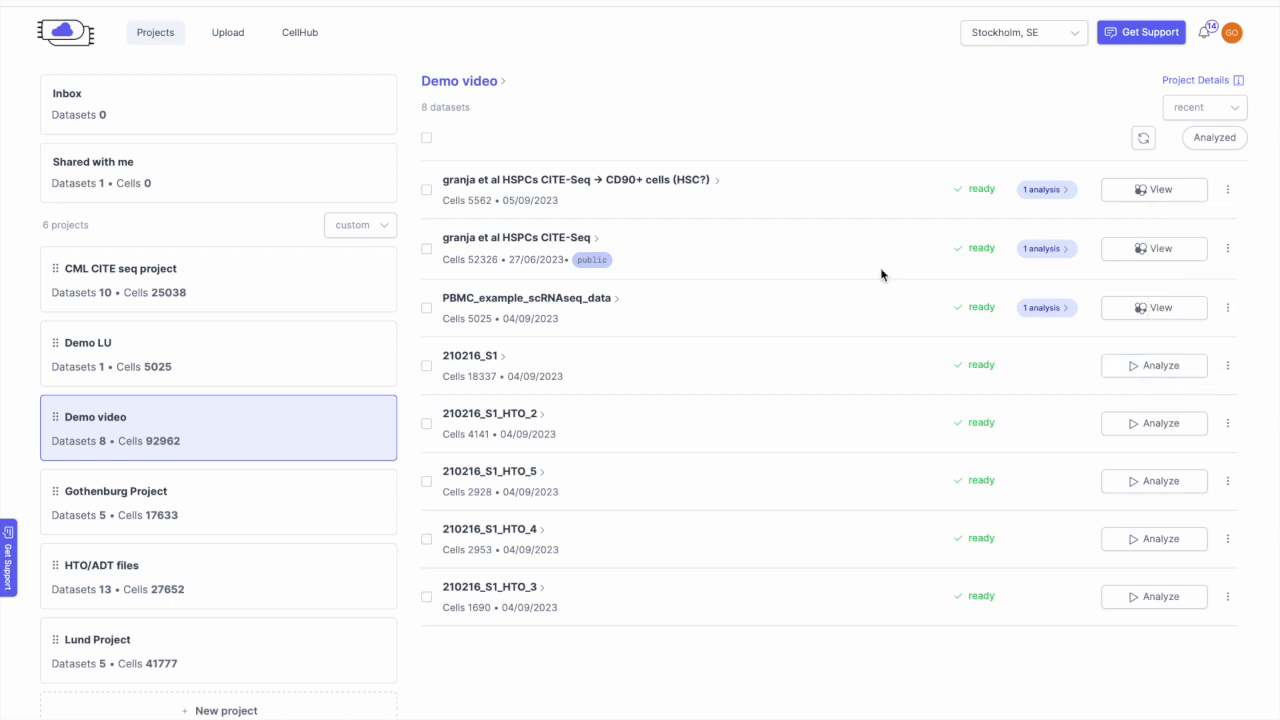